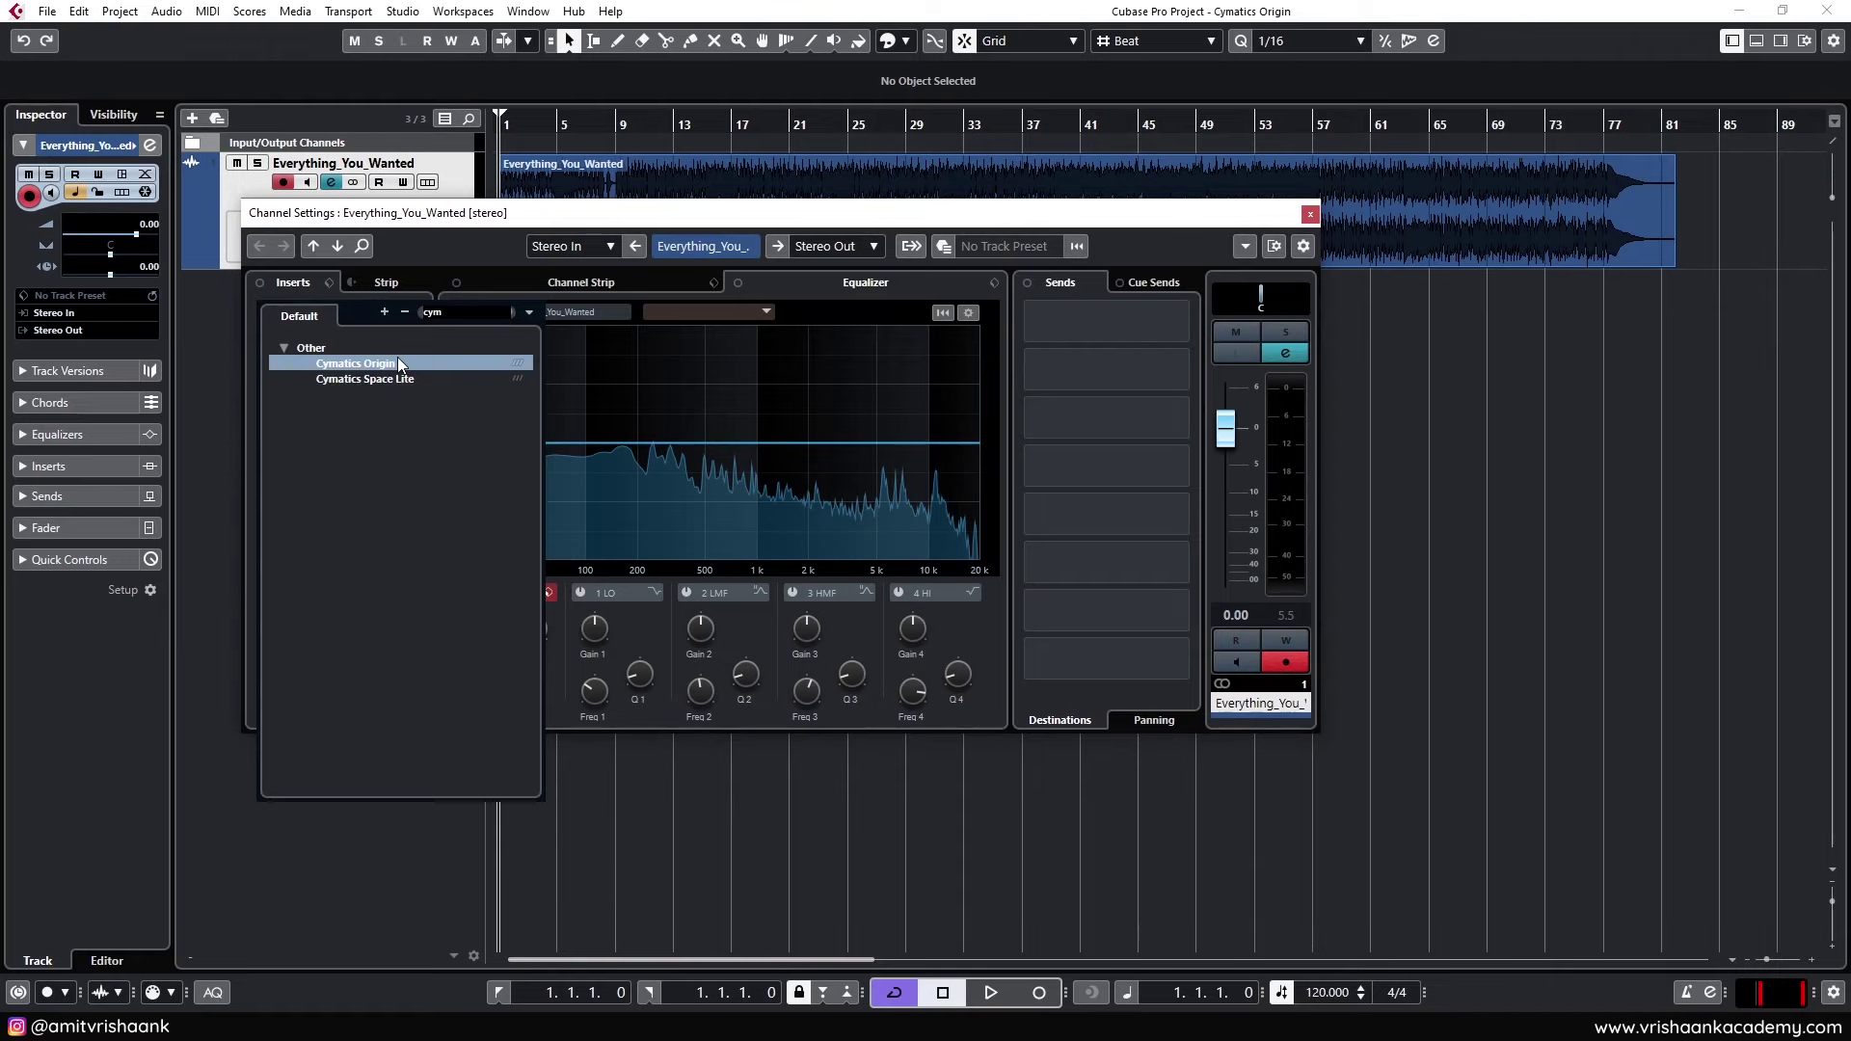
Insert the Cymatics Origin plug-in on the Everything_You_Wanted track and close the channel settings, keeping the plug-in window clear of the Inspector
left_click(399, 363)
left_click(1310, 213)
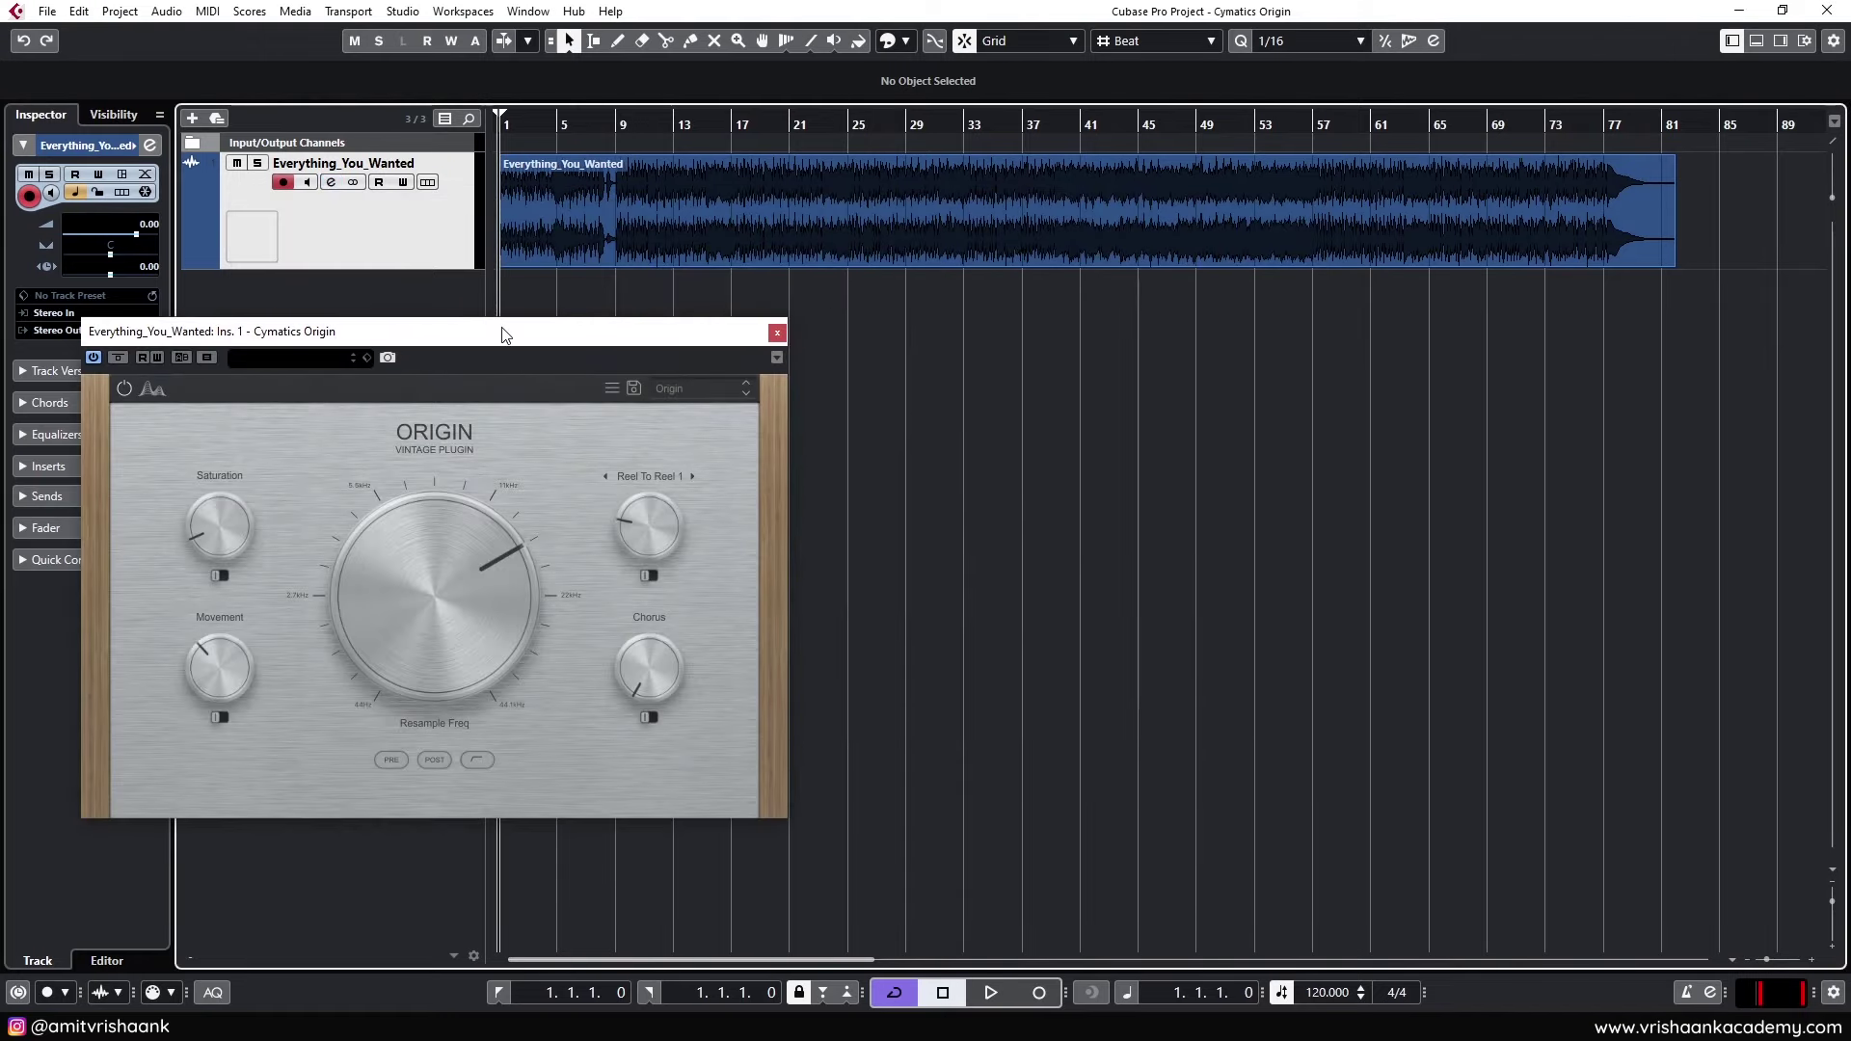
left_click_drag(504, 336, 824, 318)
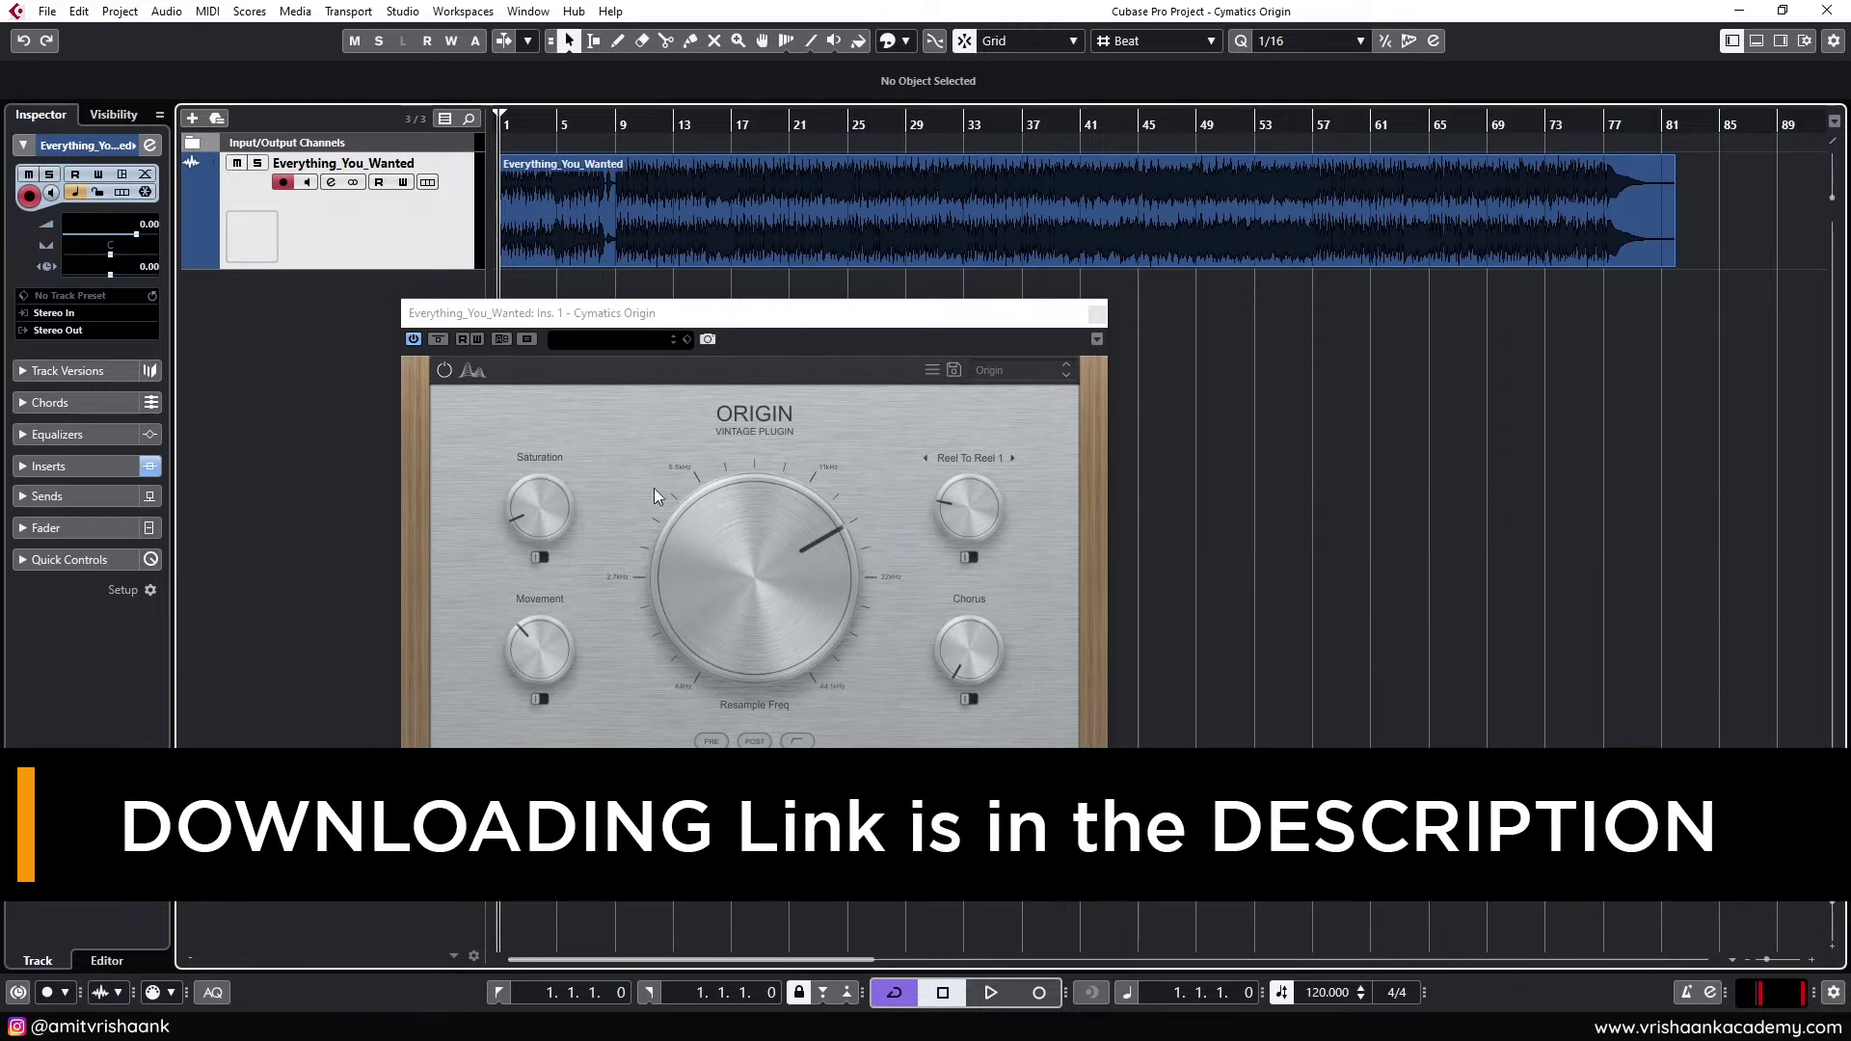
Bypass Cymatics Origin and audition the unprocessed track from bar 9
left_click(453, 355)
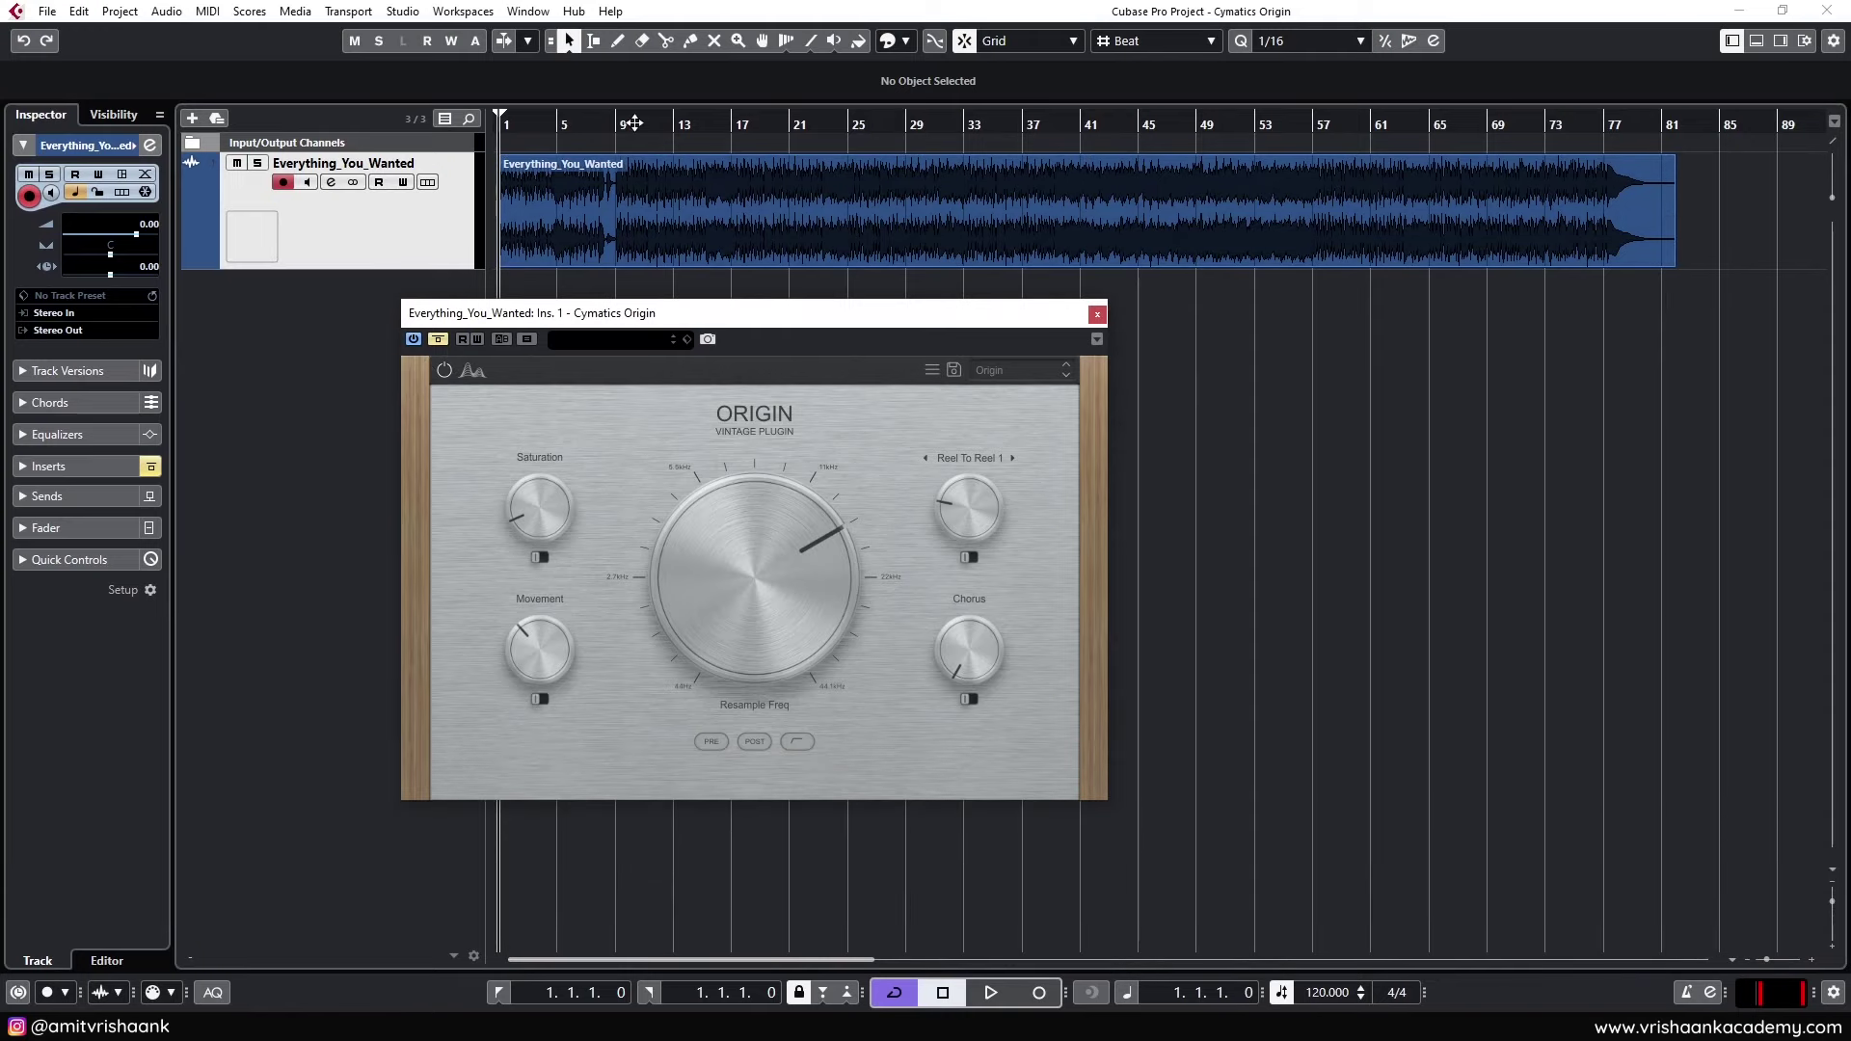
left_click_drag(633, 123, 594, 130)
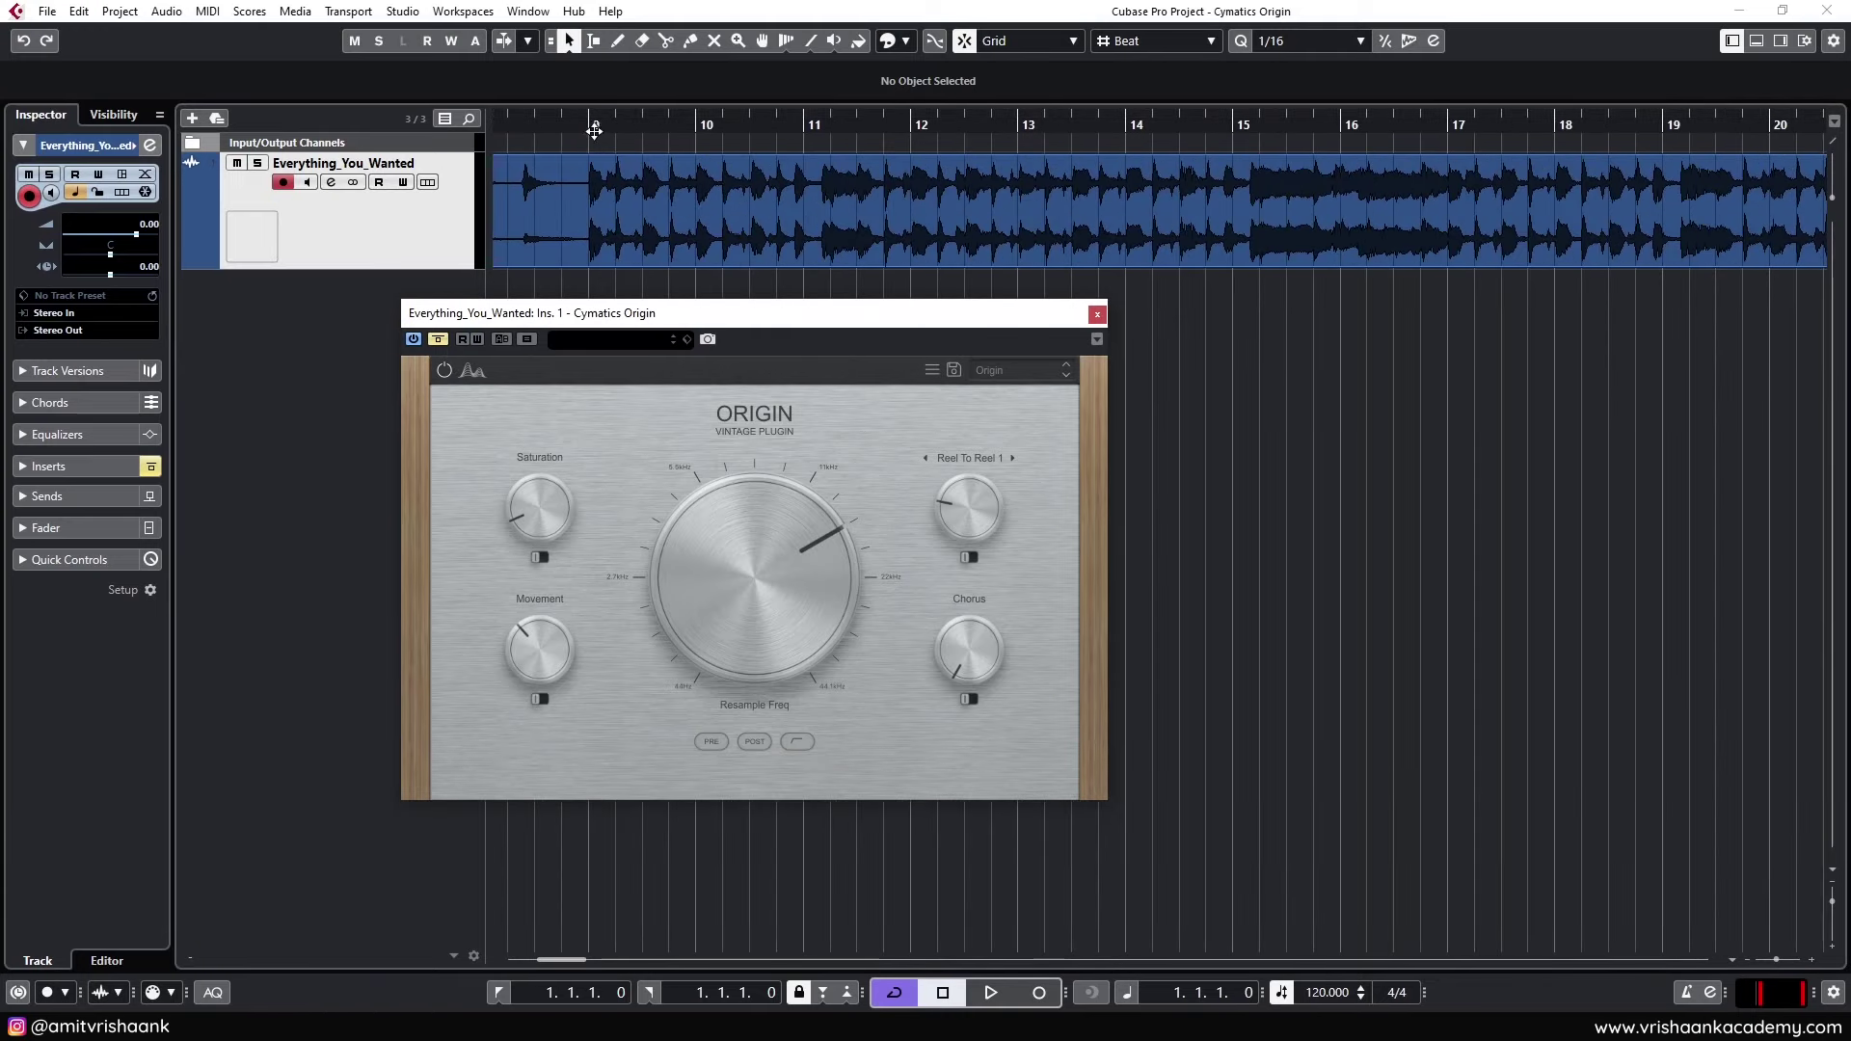
key("space")
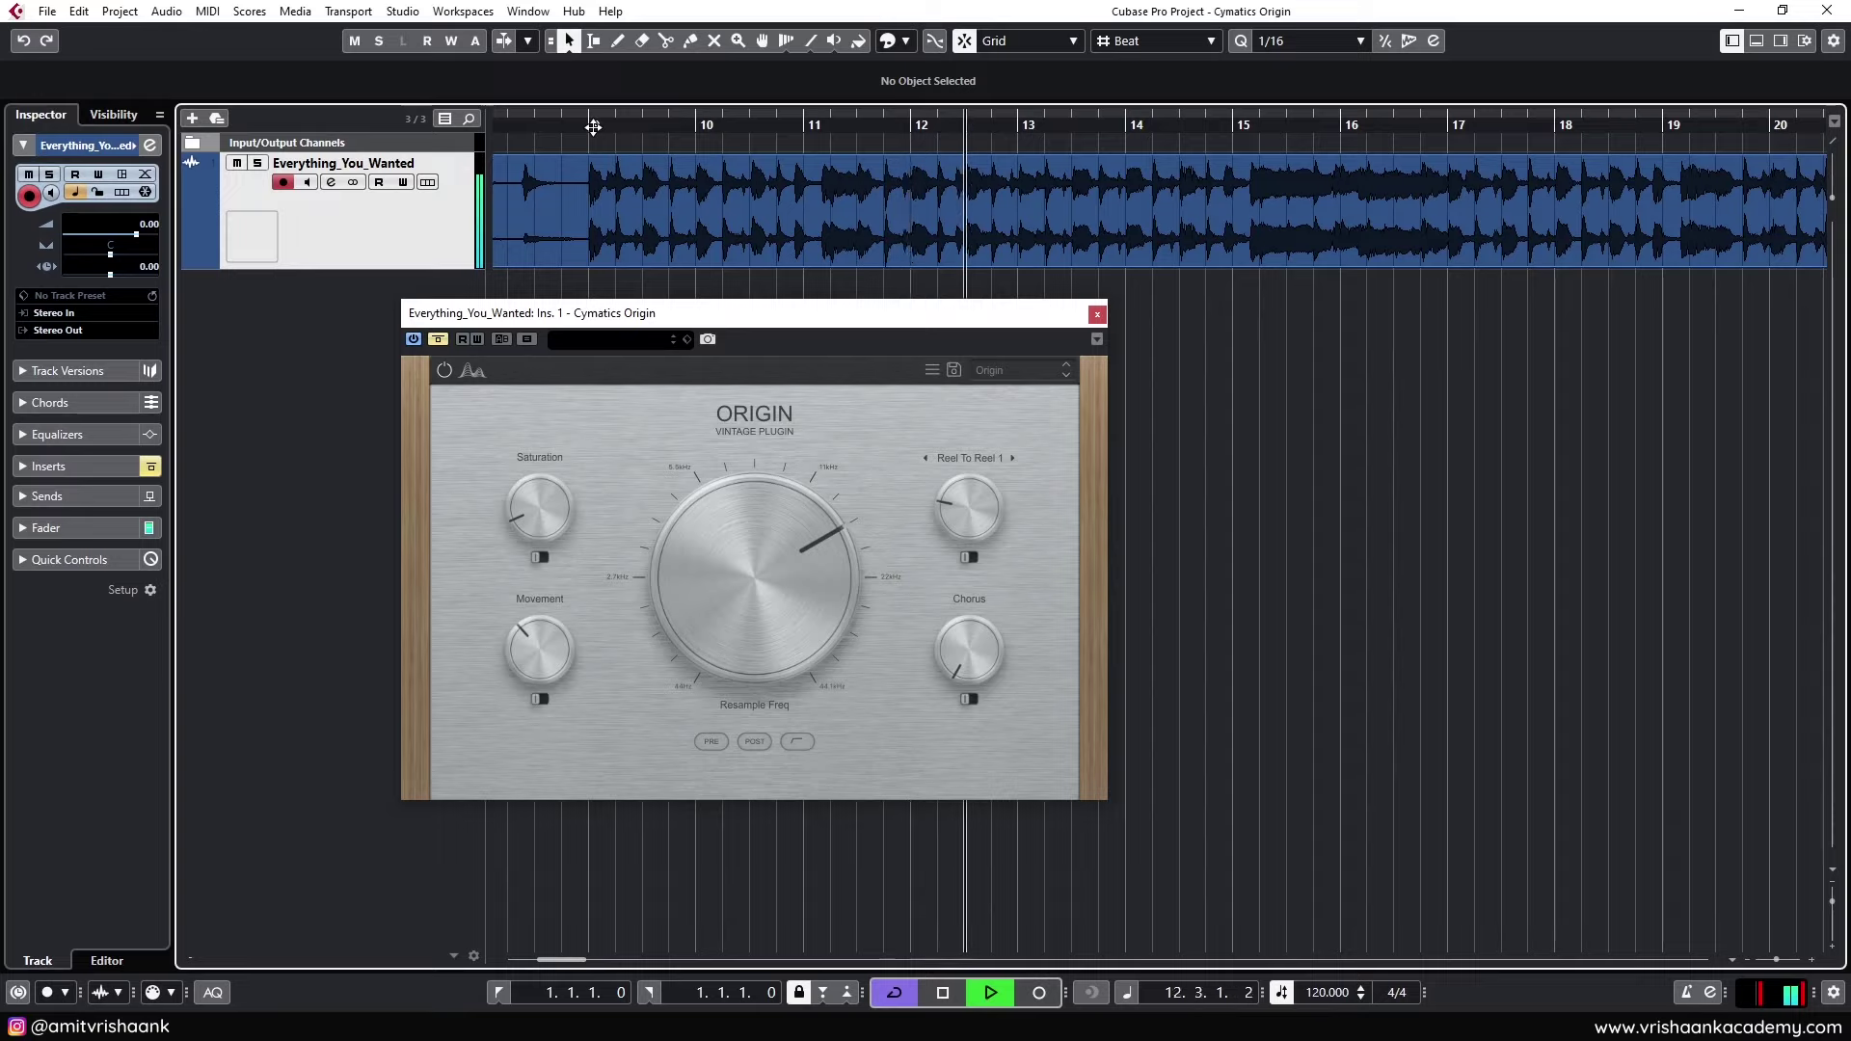
key("space")
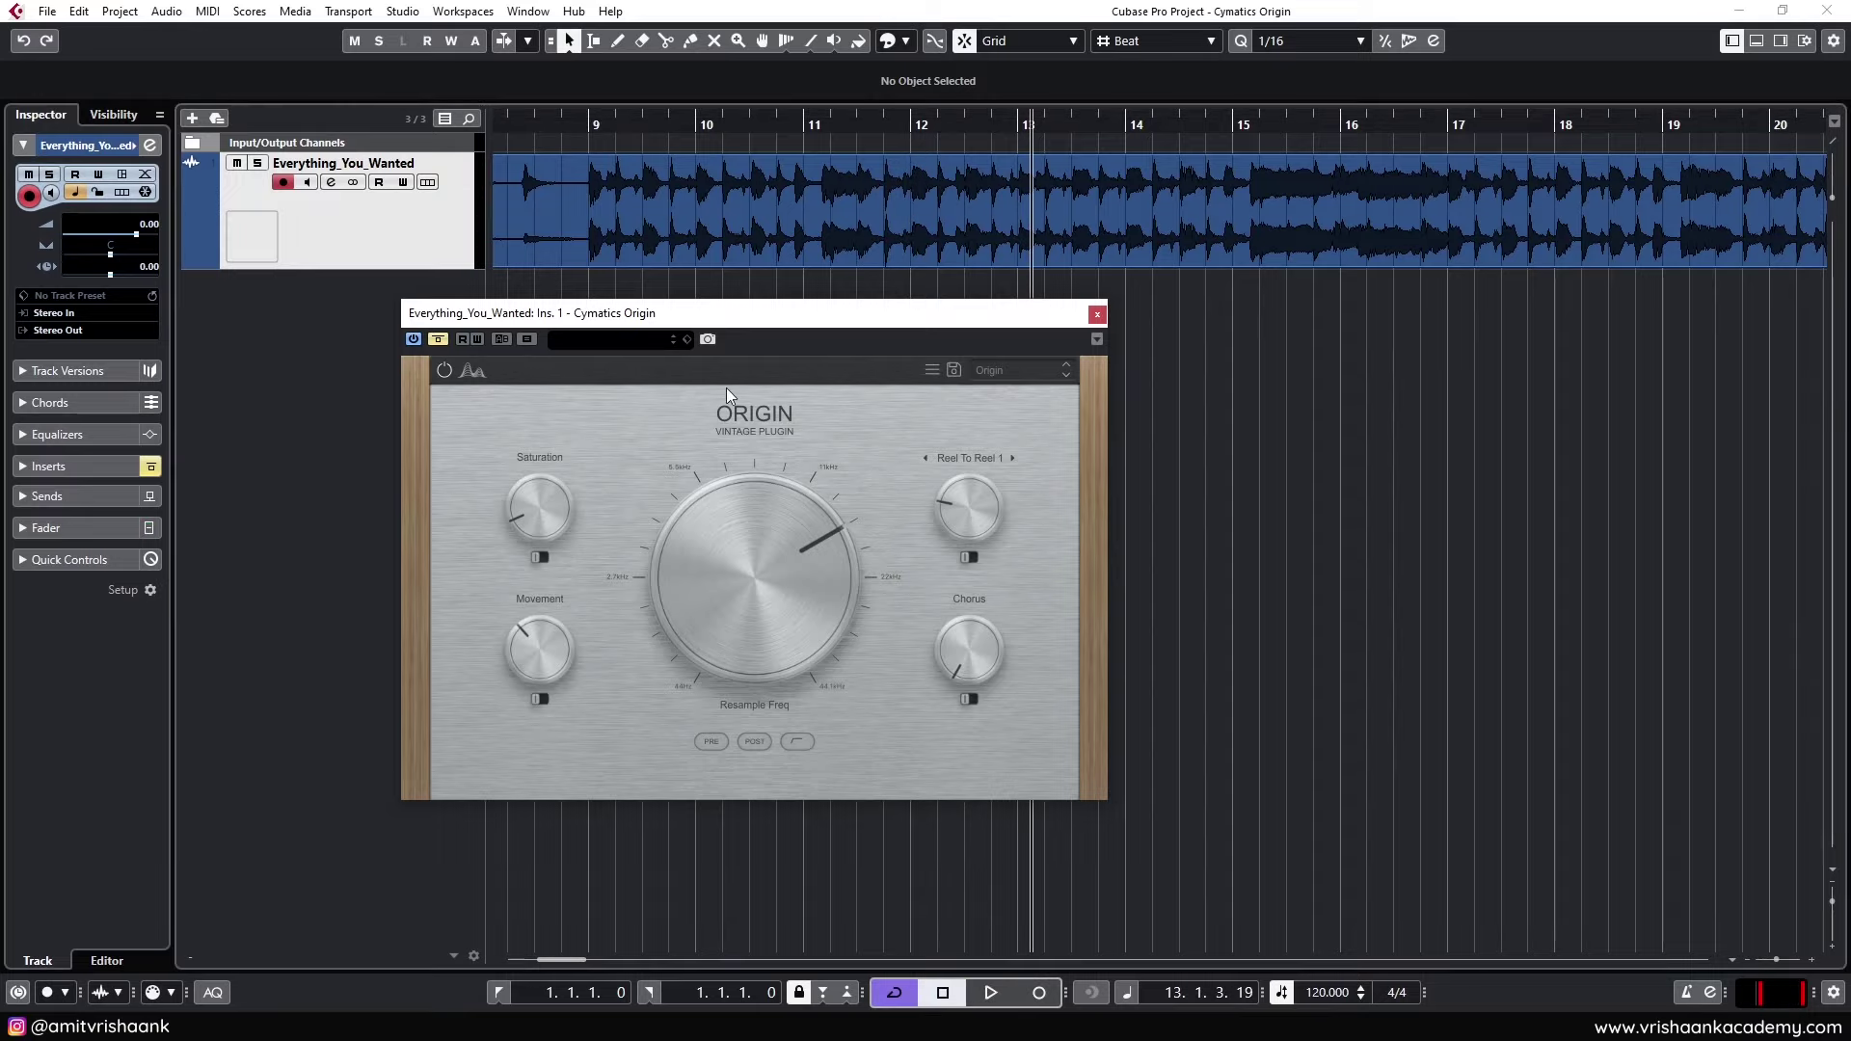
Take Cymatics Origin out of bypass and audition the processed track from bar 9
left_click(436, 338)
mouse_move(711, 472)
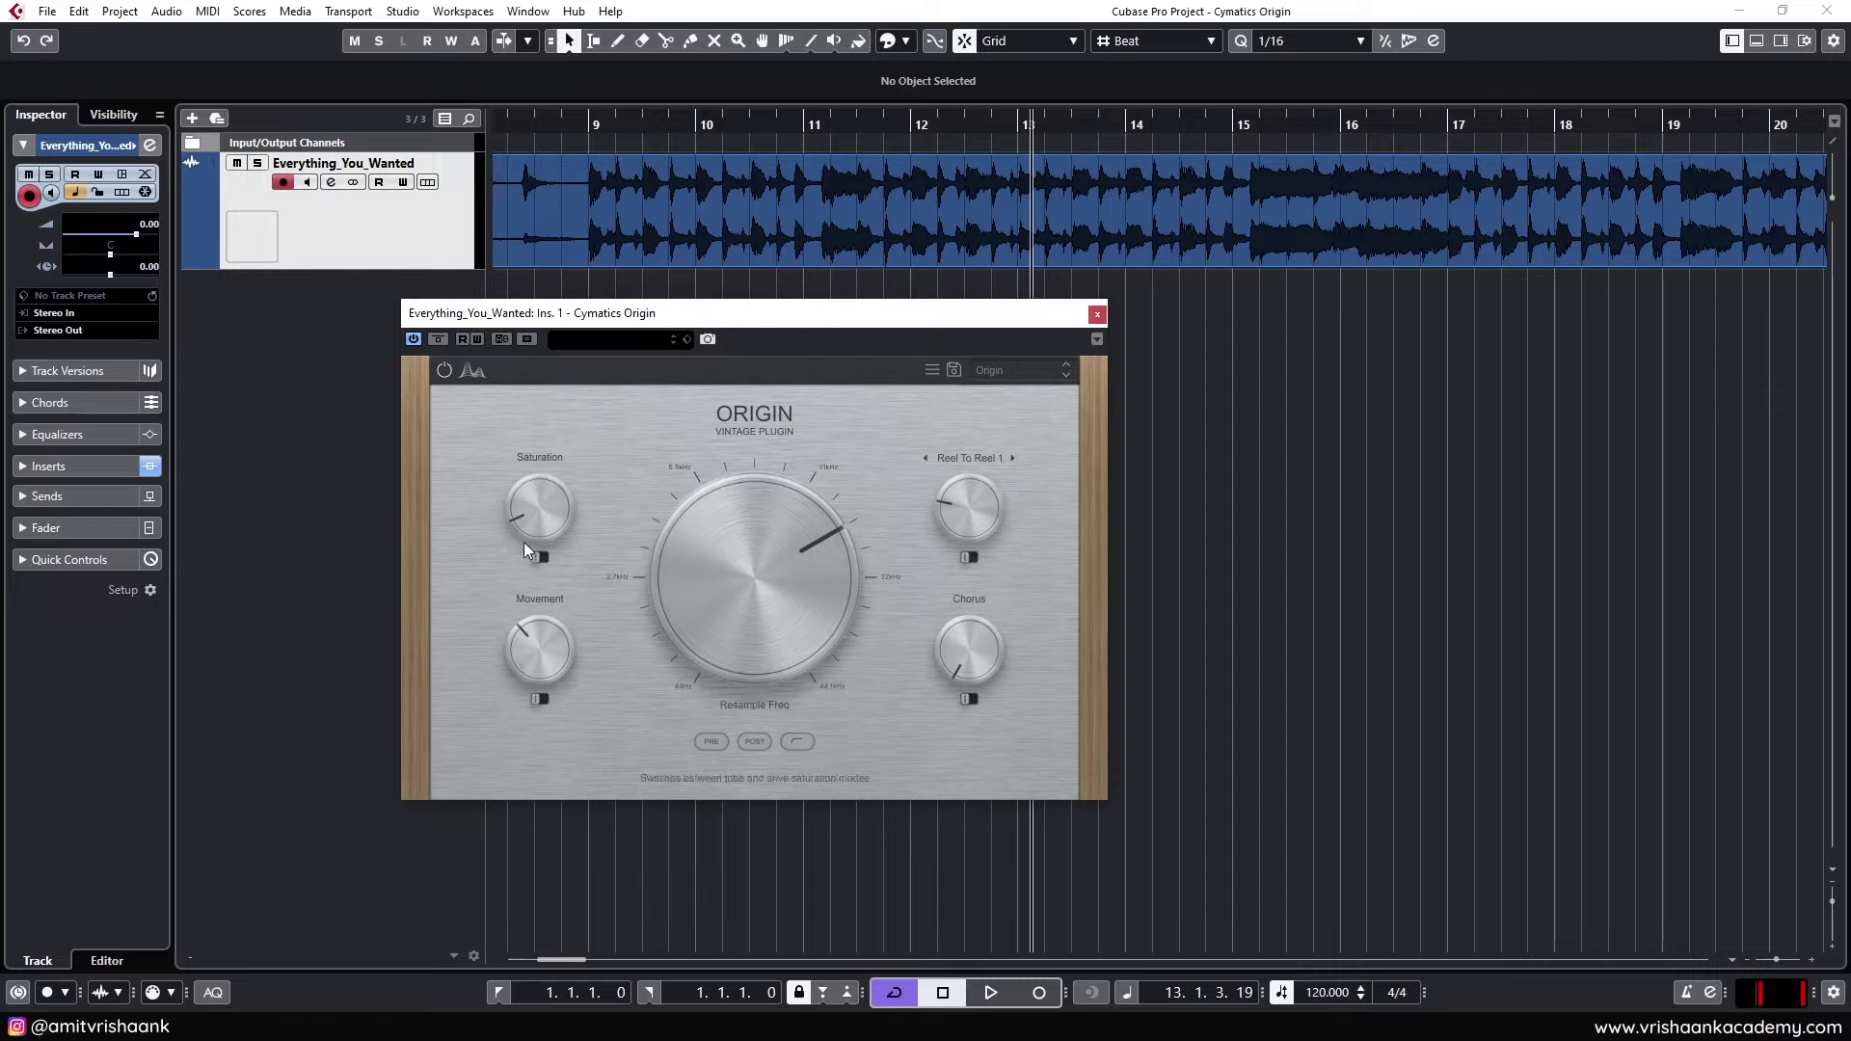
left_click(589, 122)
key("space")
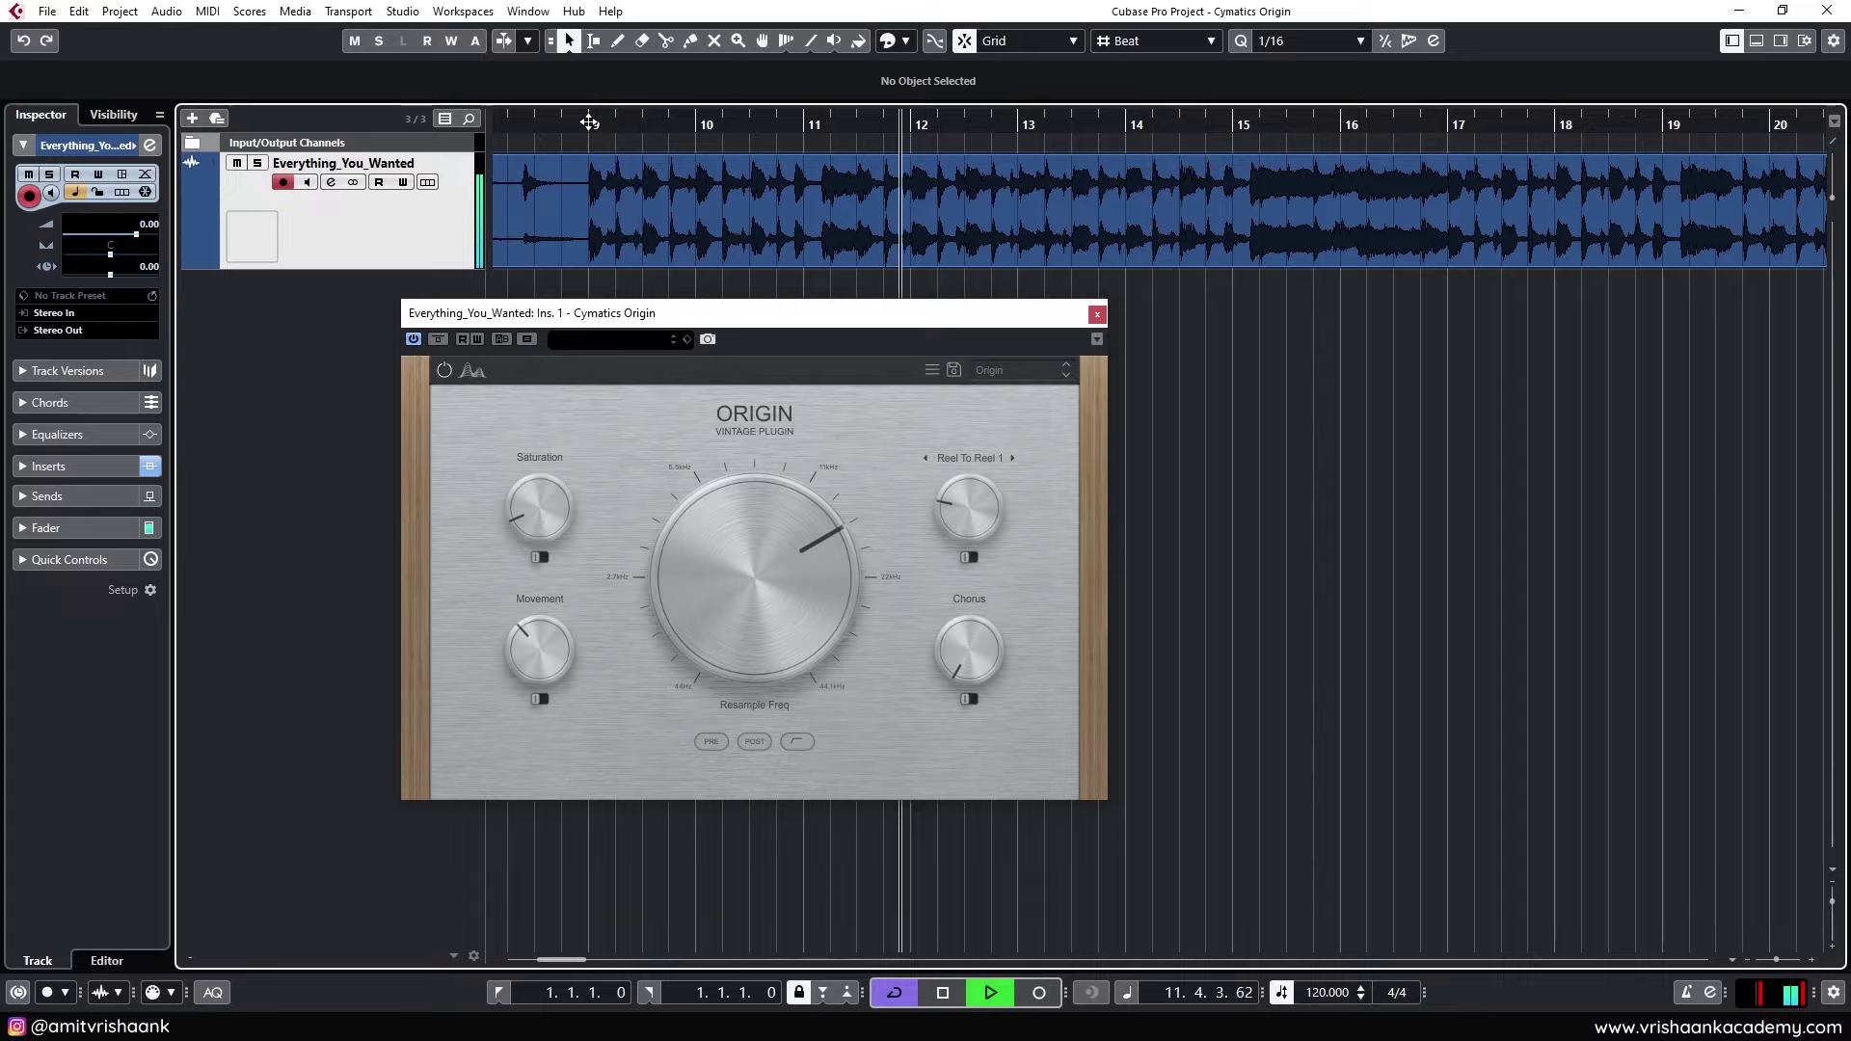
key("space")
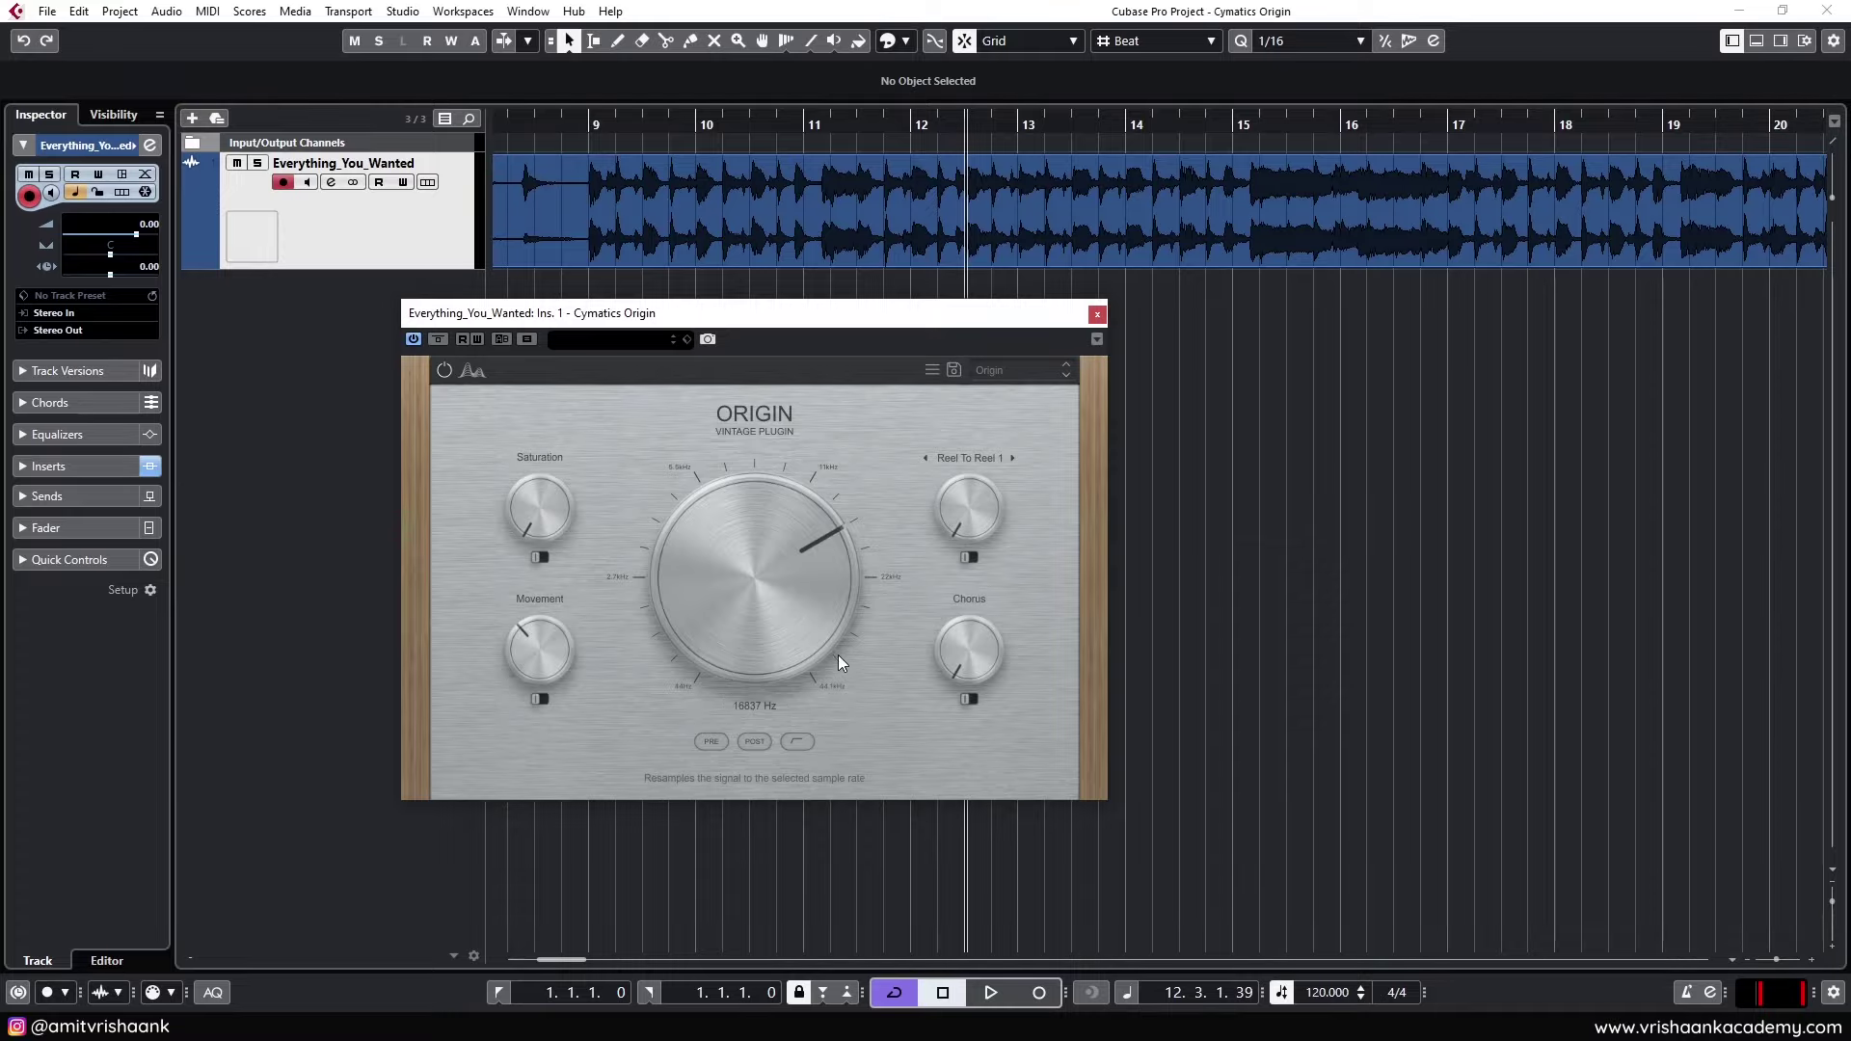
Raise Origin's Resample Freq to its 44.1 kHz maximum and turn Movement down to its minimum
left_click_drag(837, 655, 837, 598)
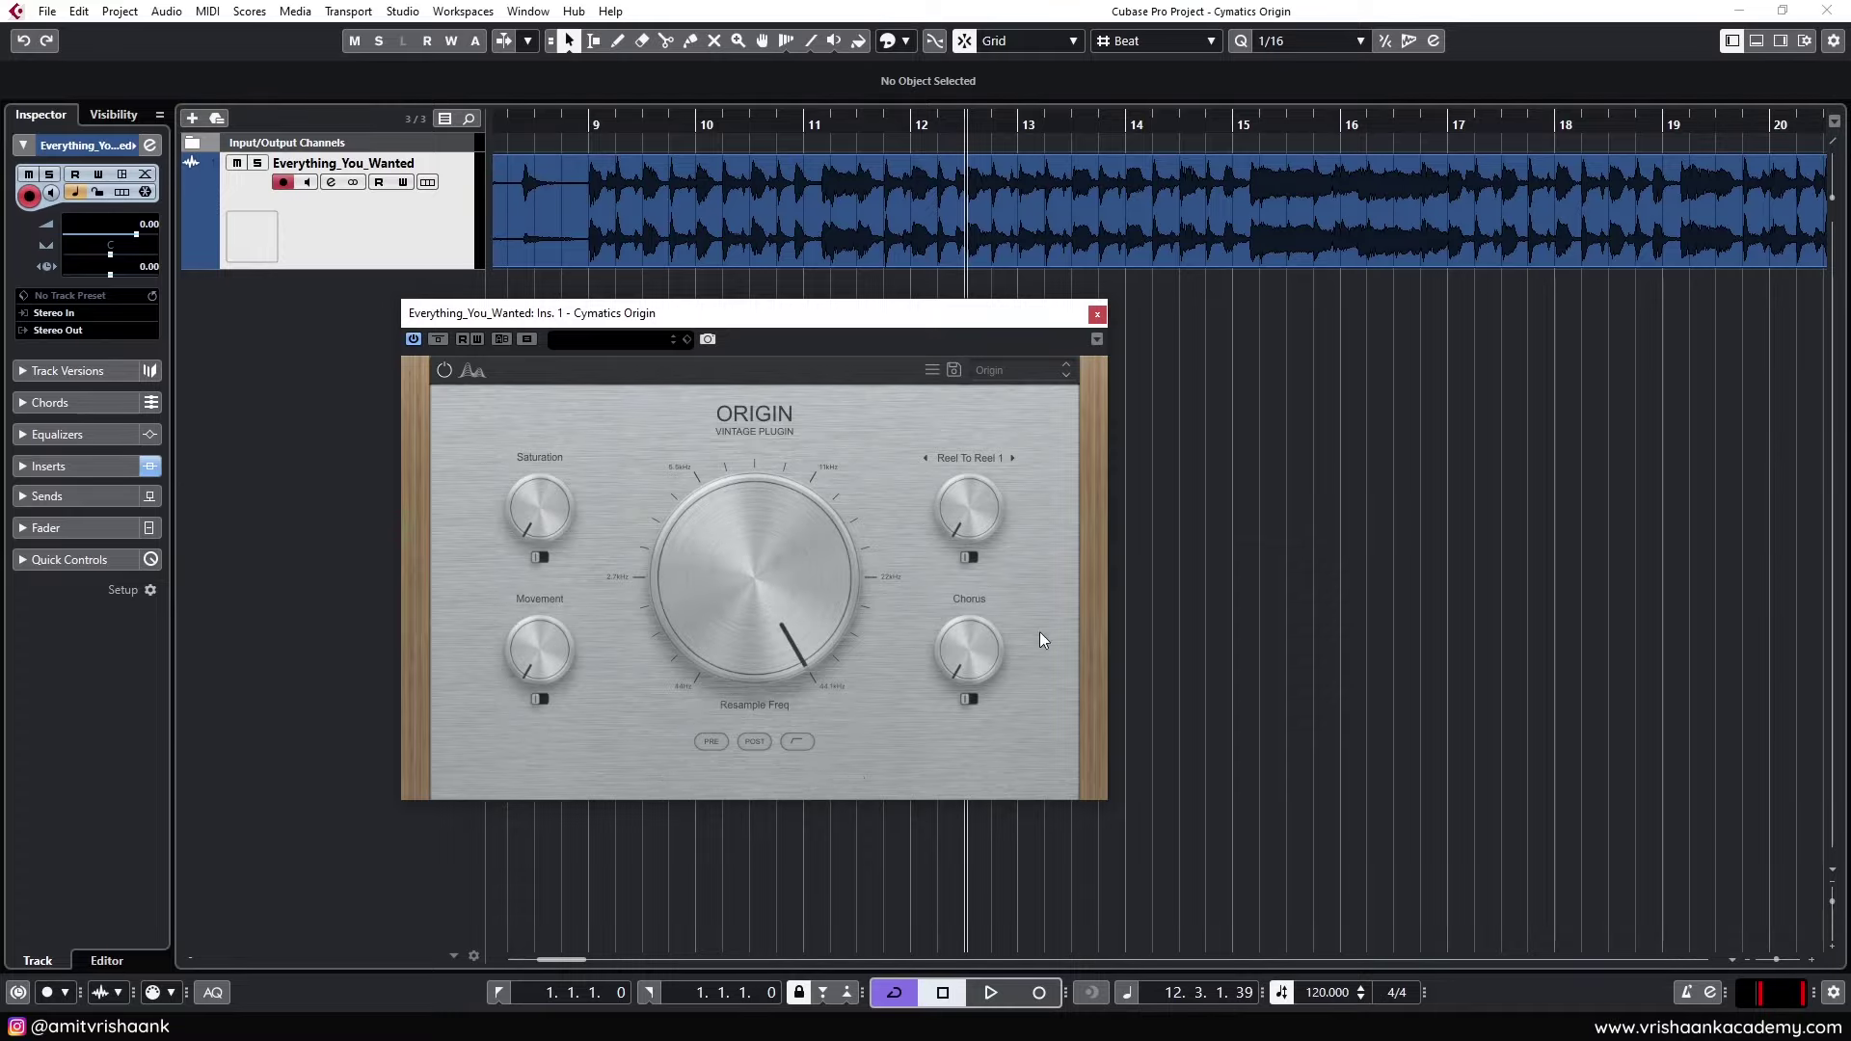
left_click_drag(542, 648, 529, 670)
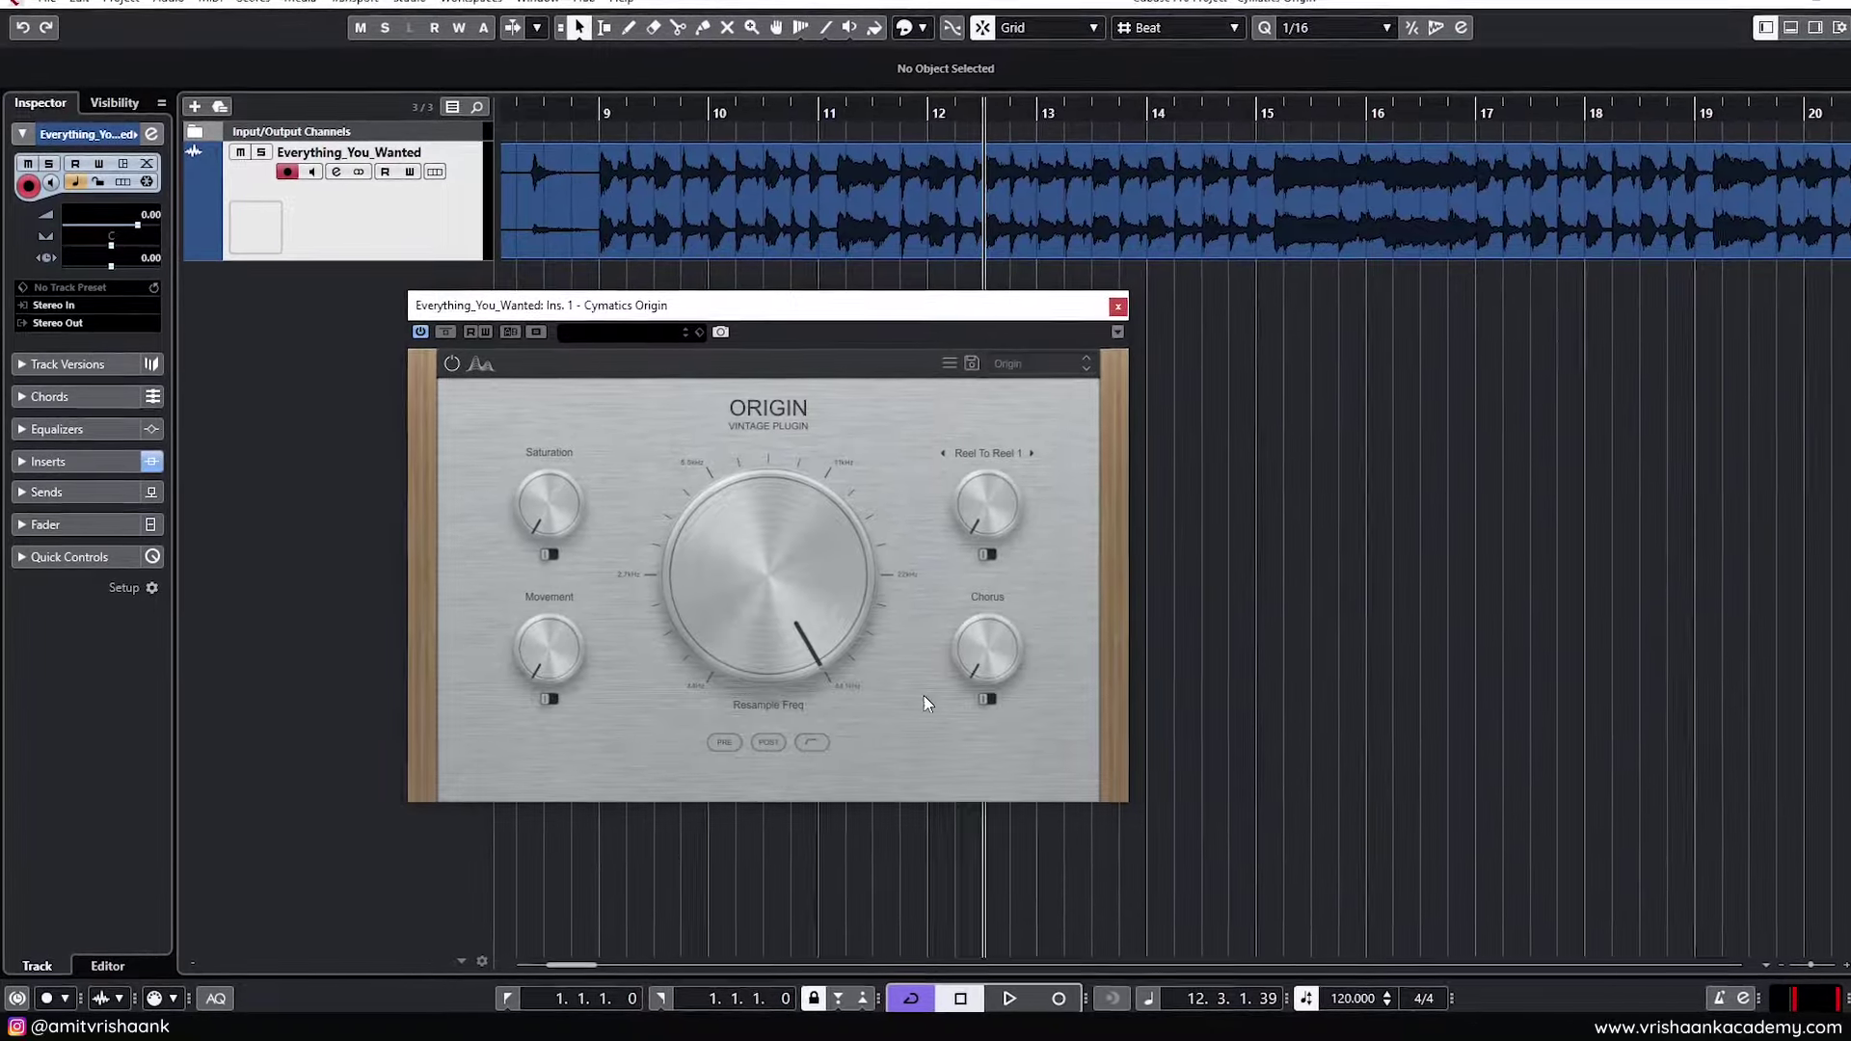
mouse_move(1021, 692)
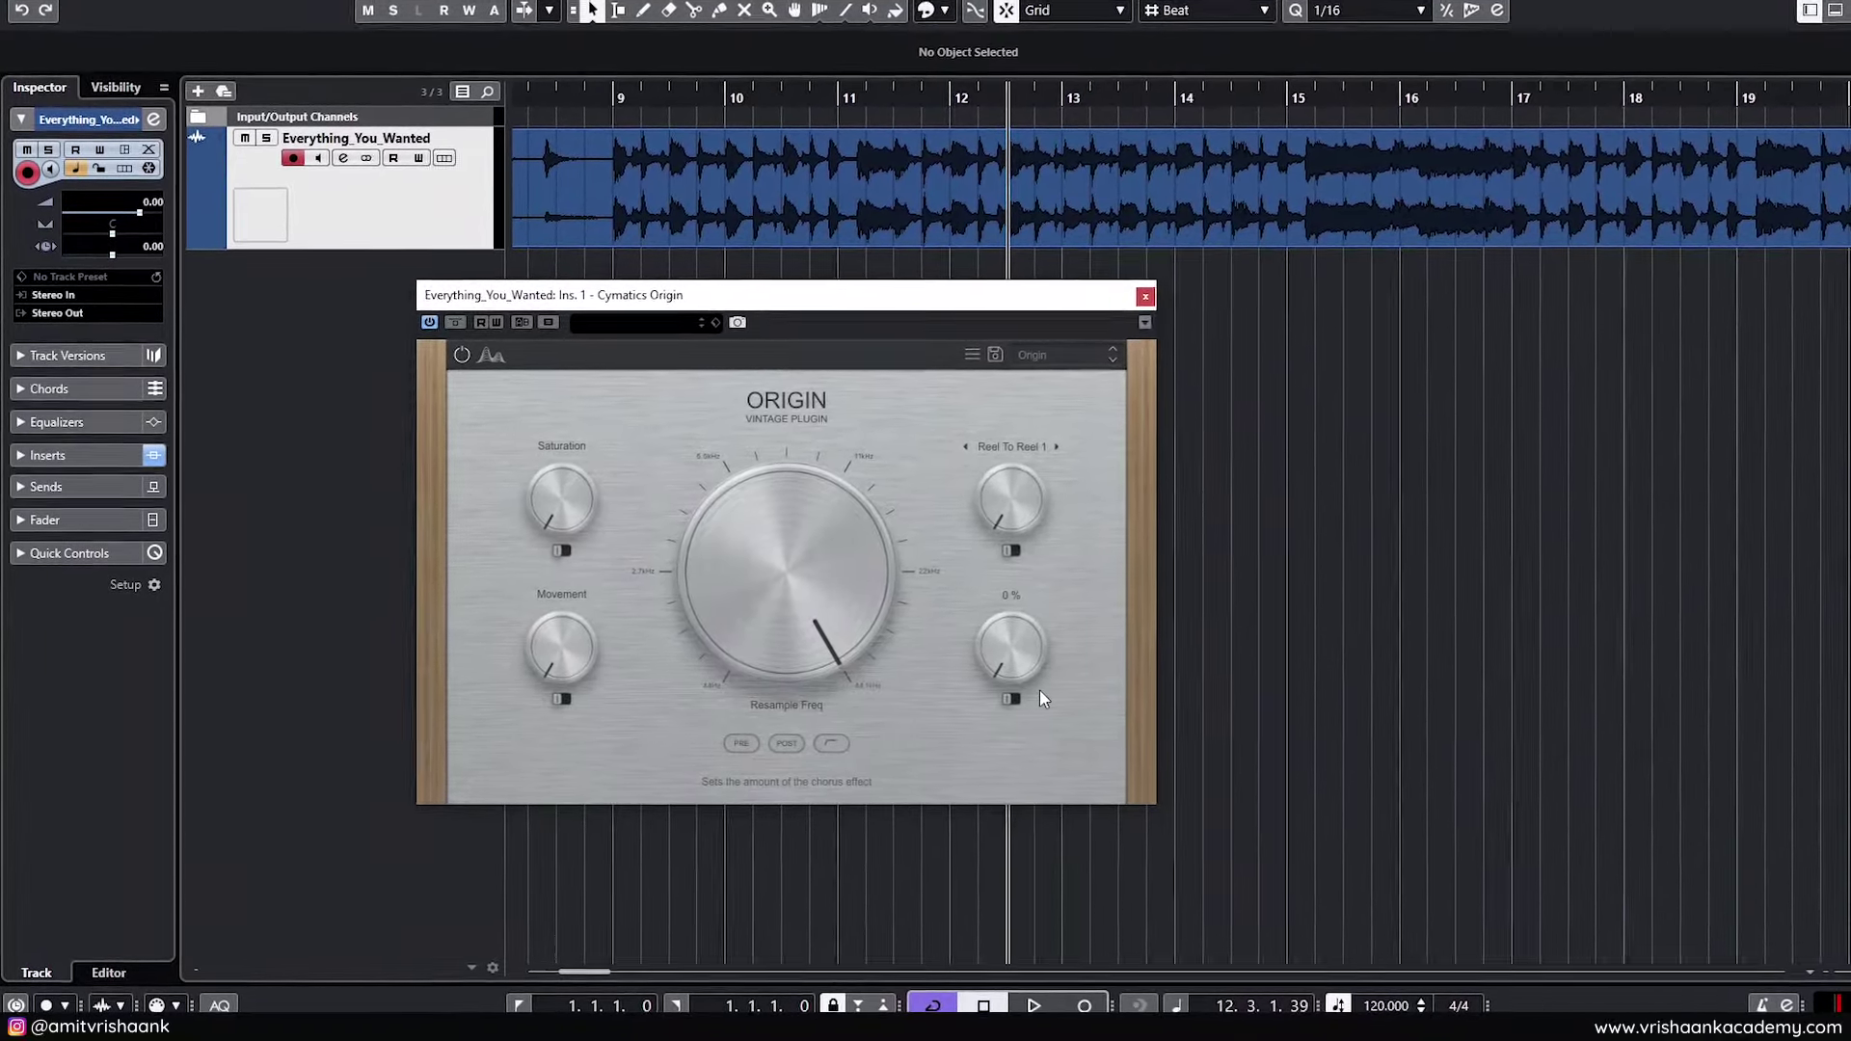
mouse_move(748, 577)
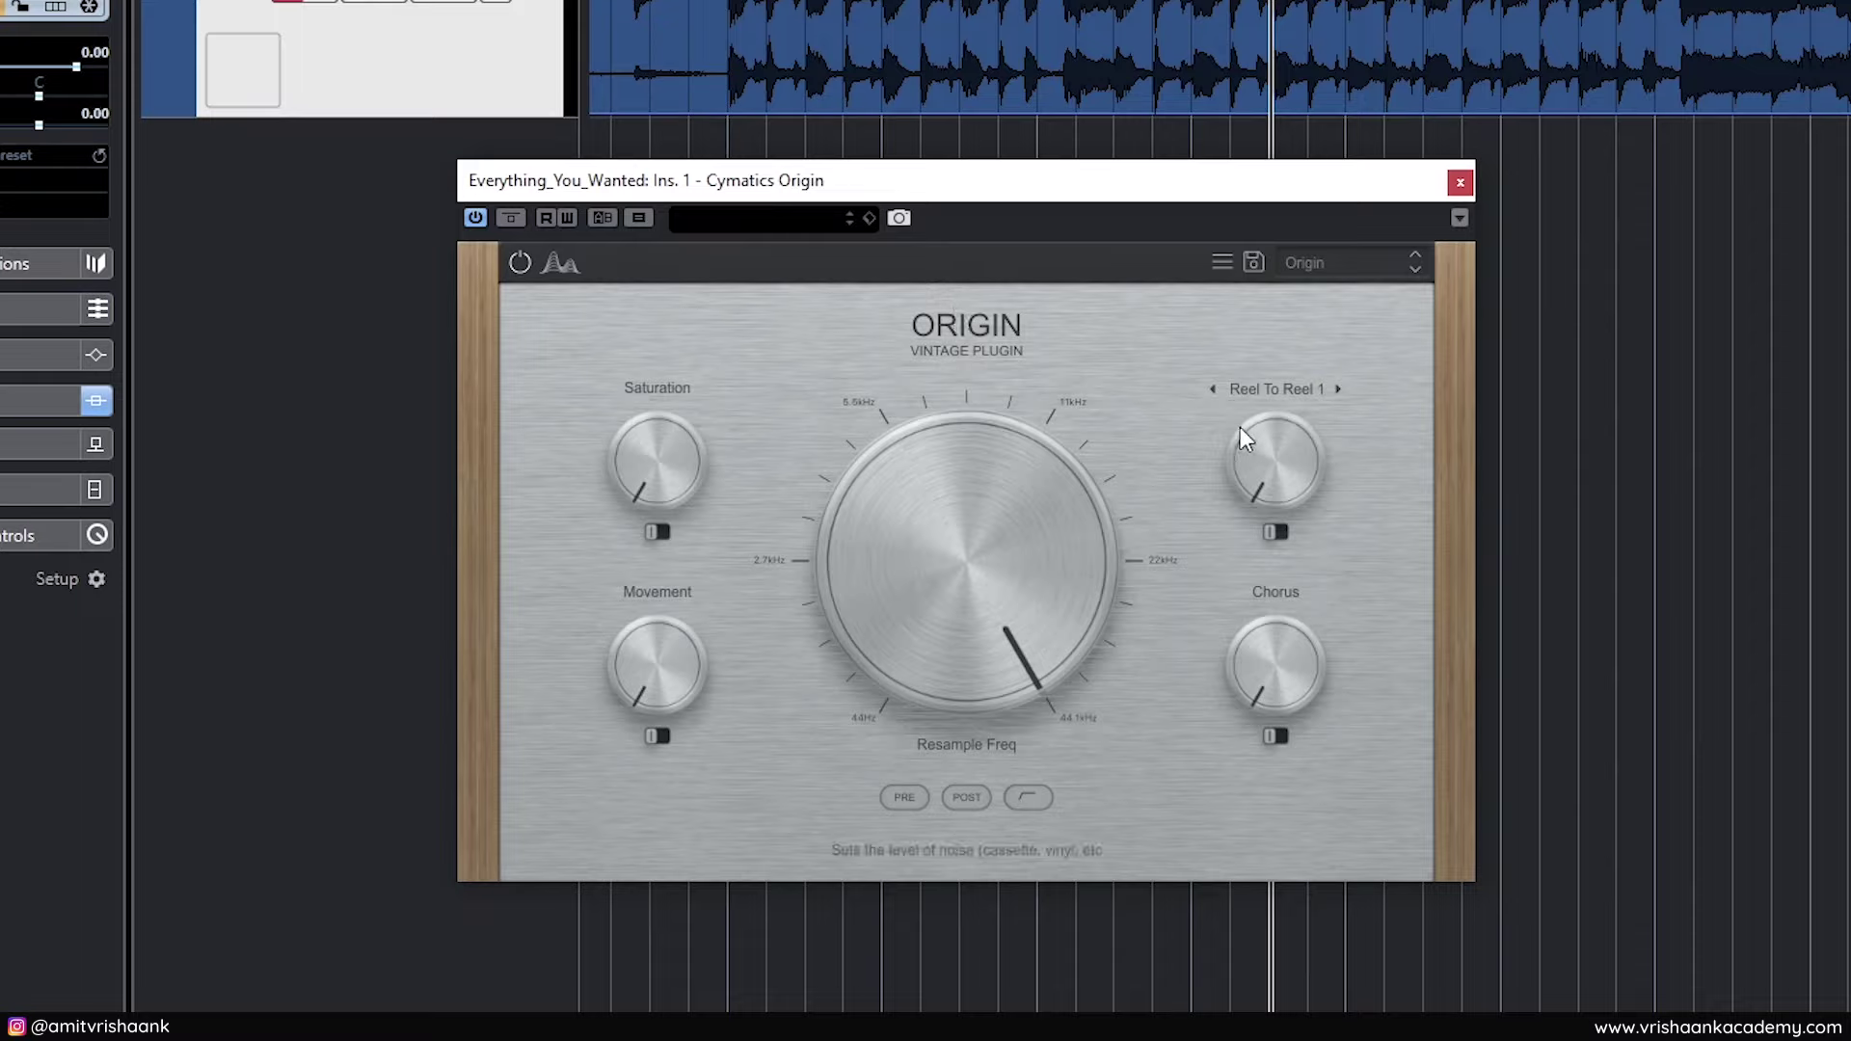
left_click(1269, 387)
left_click(1172, 343)
left_click_drag(644, 675, 632, 738)
mouse_move(1290, 674)
left_click_drag(964, 578, 981, 389)
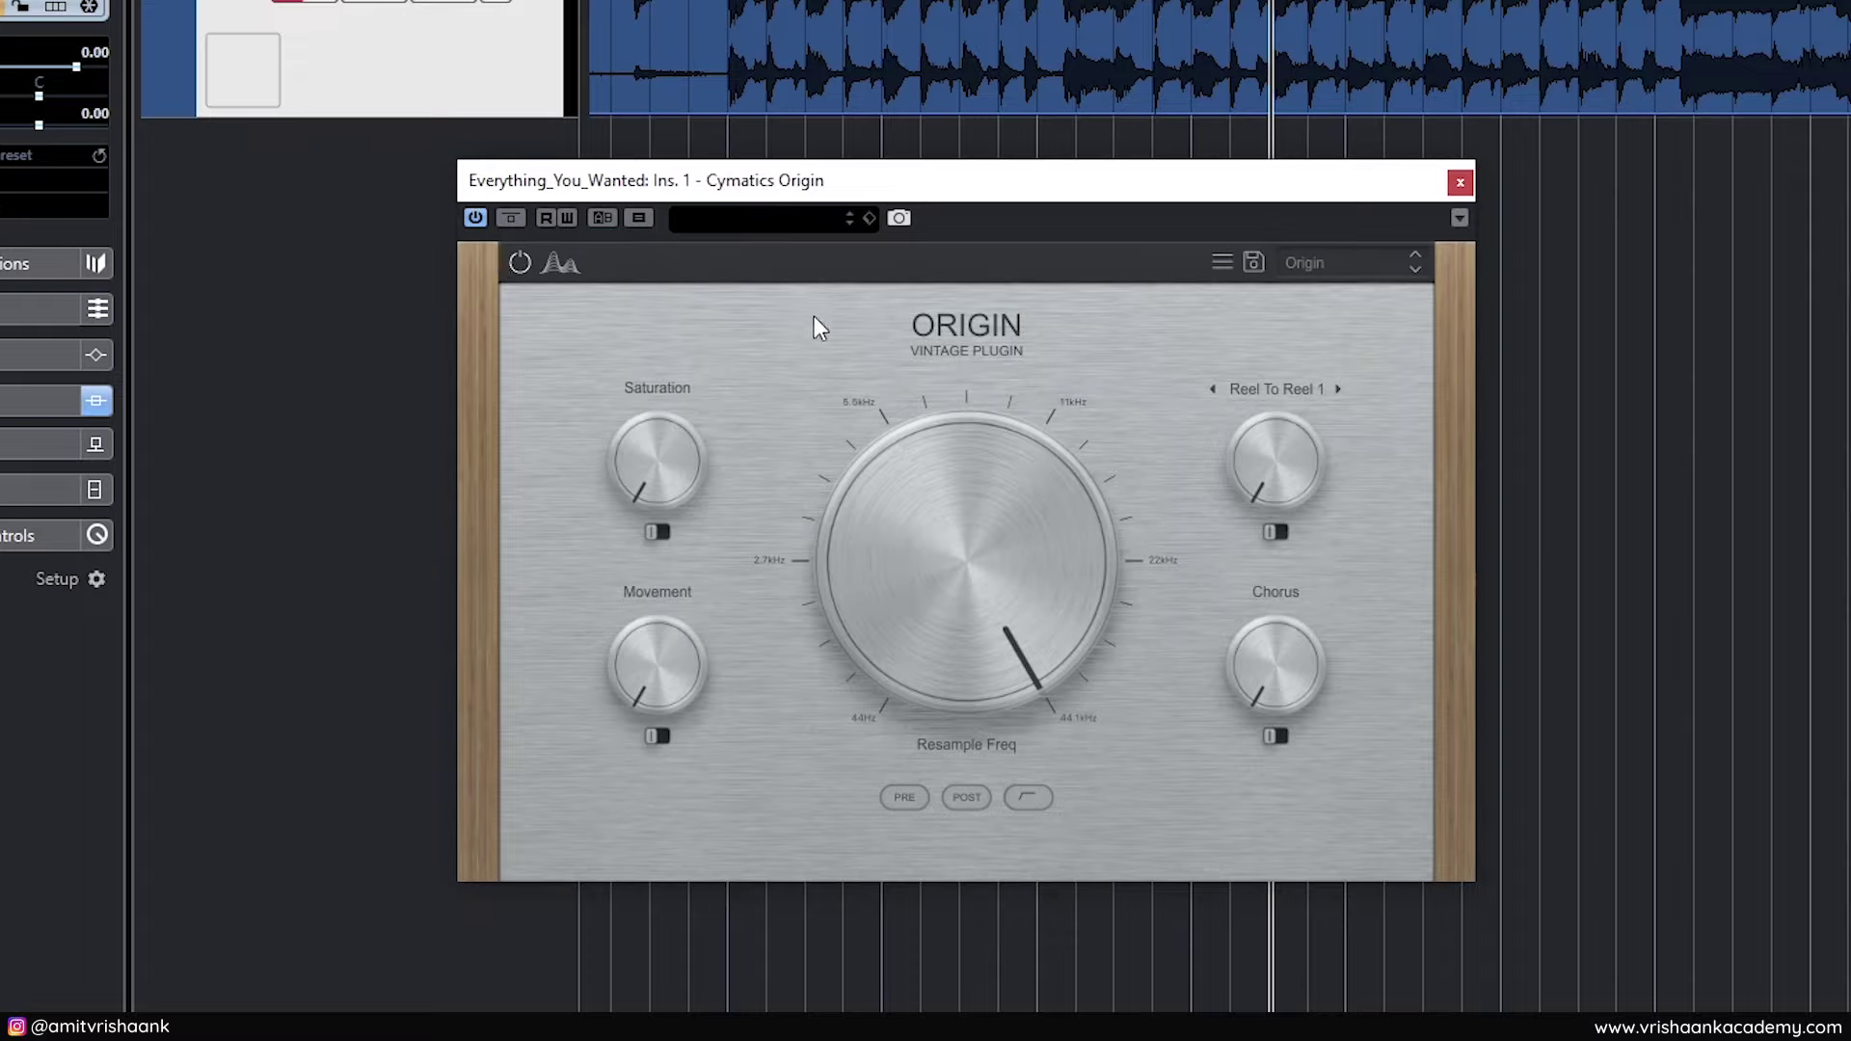
Load the 1900s factory preset in Cymatics Origin
left_click(1332, 267)
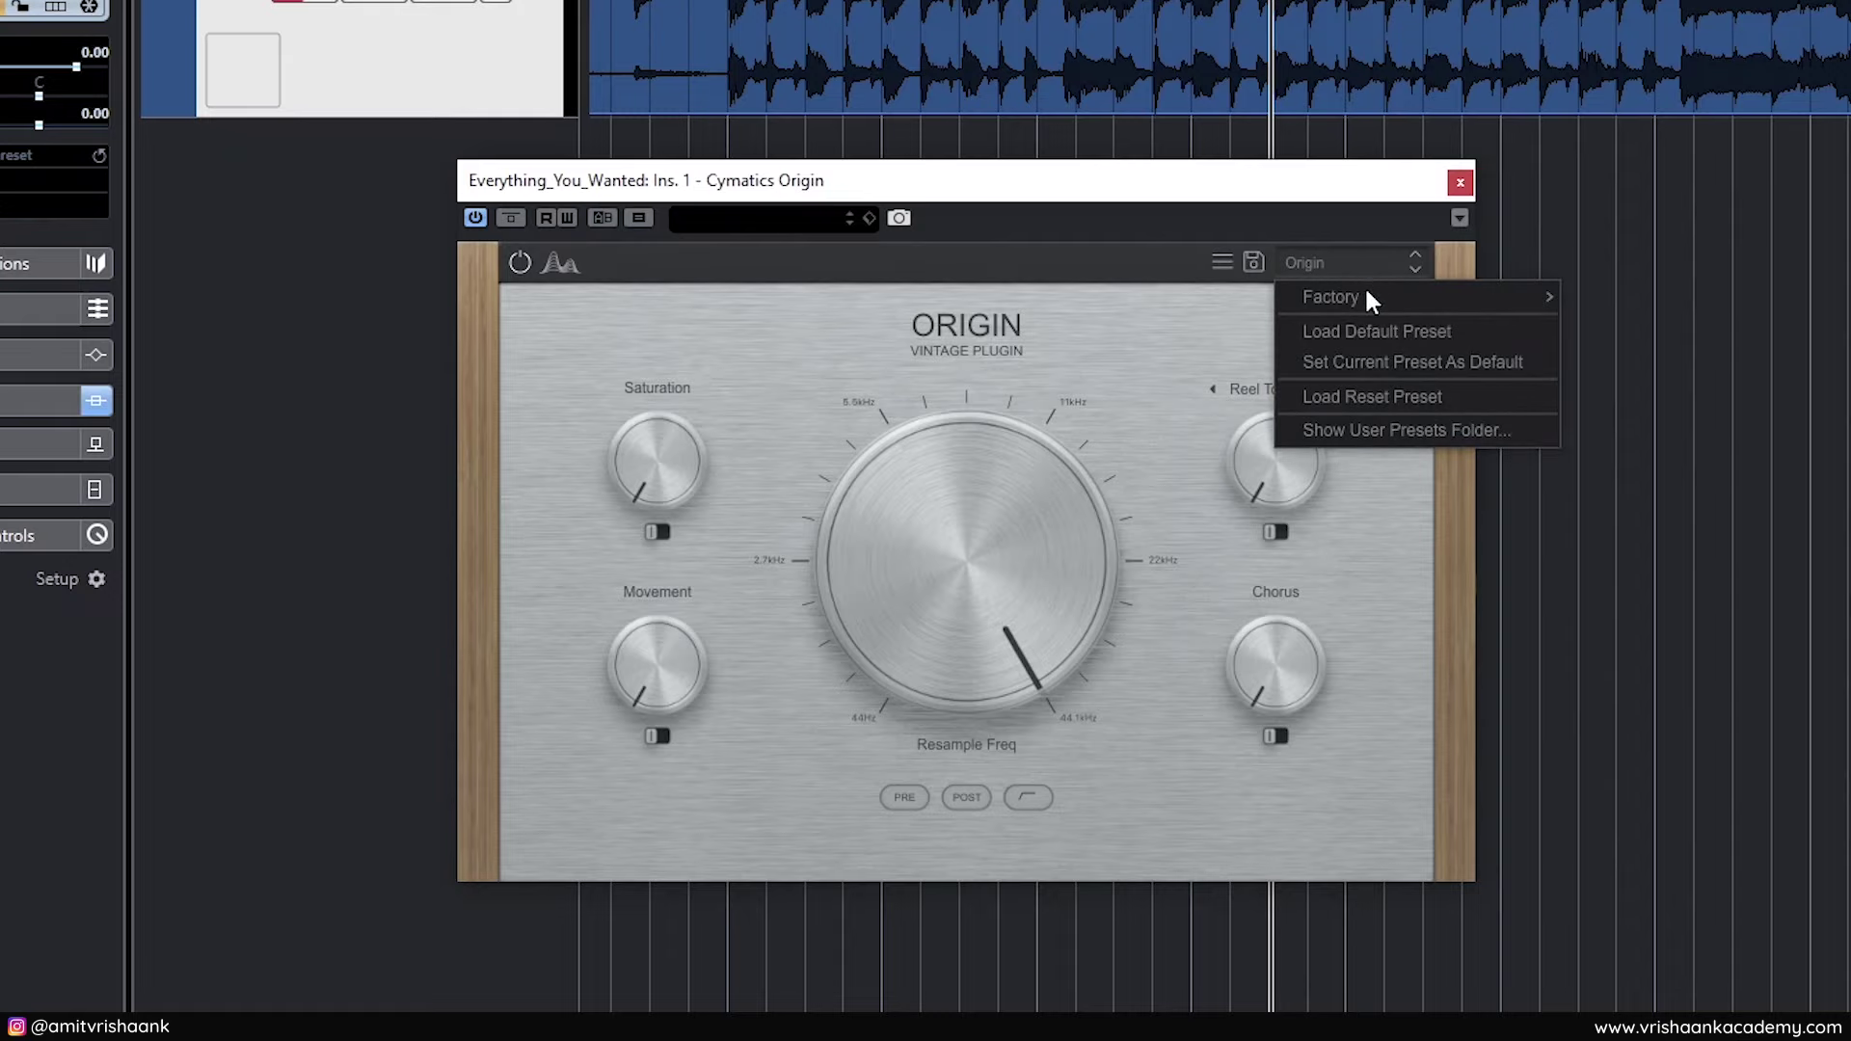
mouse_move(1363, 296)
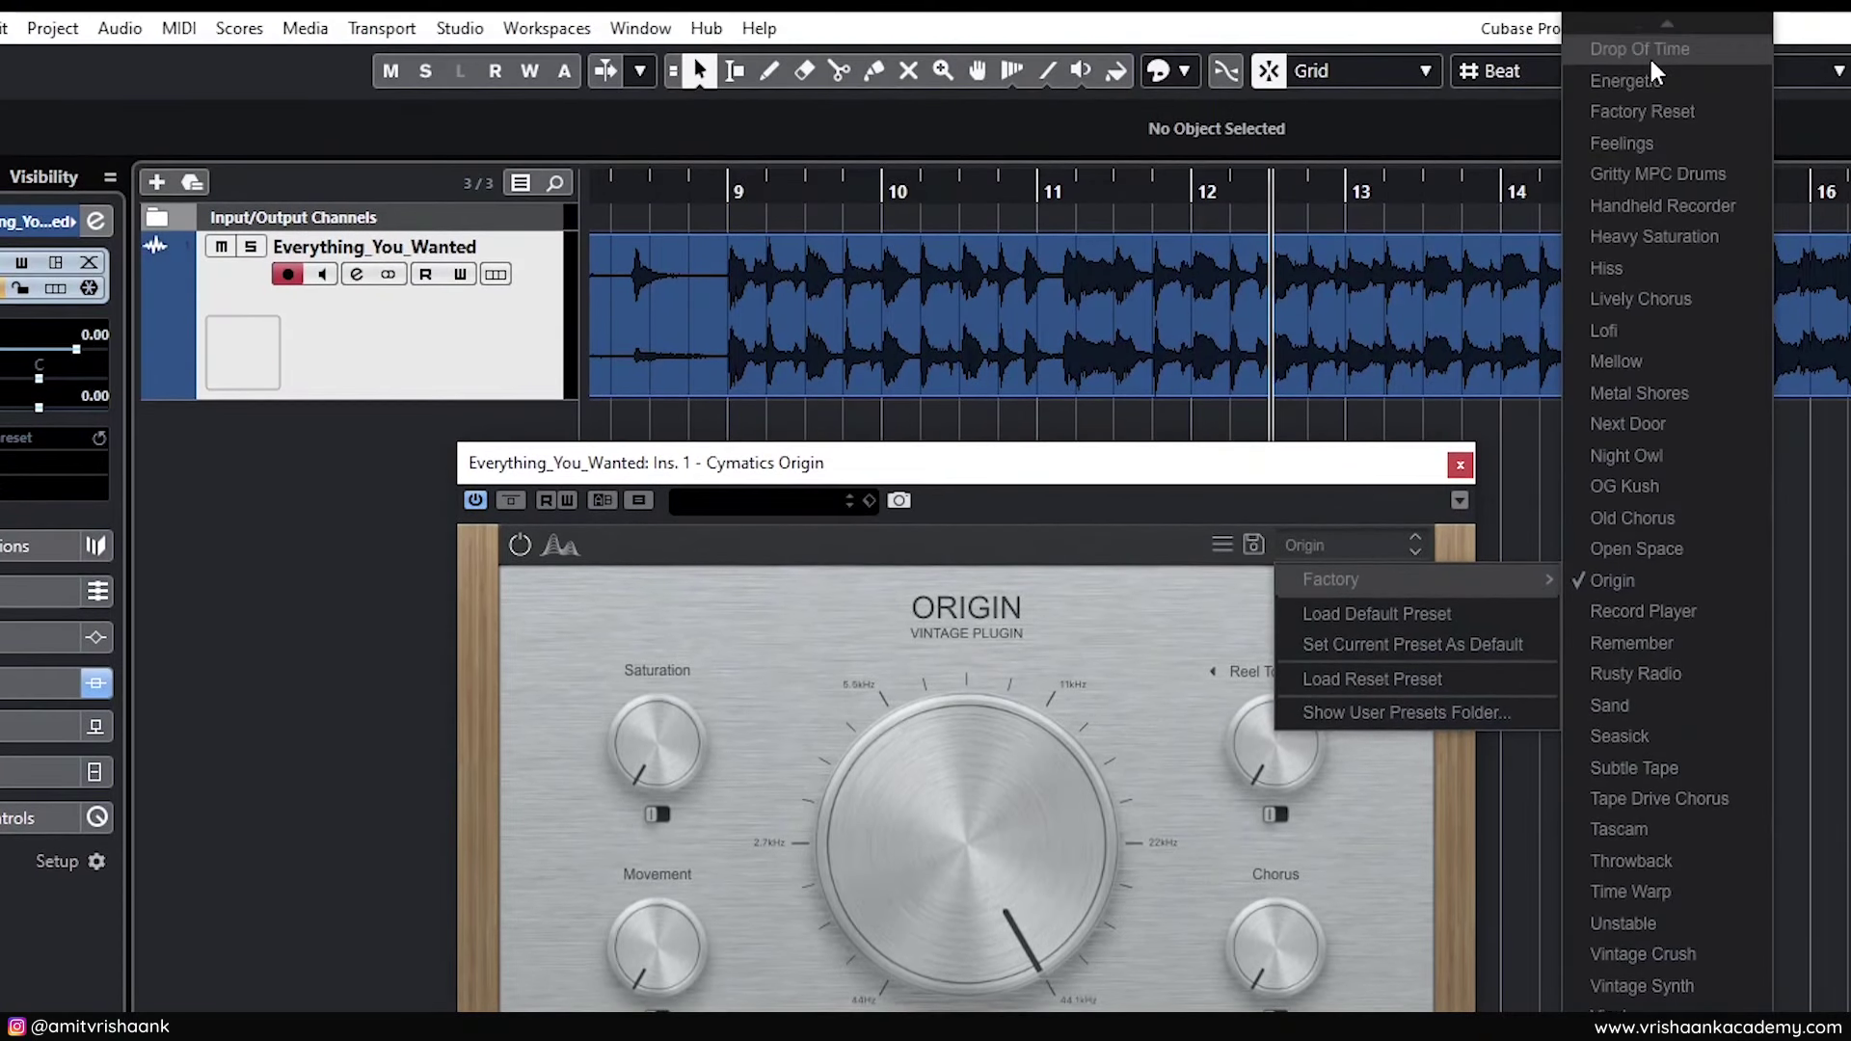
scroll(1653, 145, "up", 3)
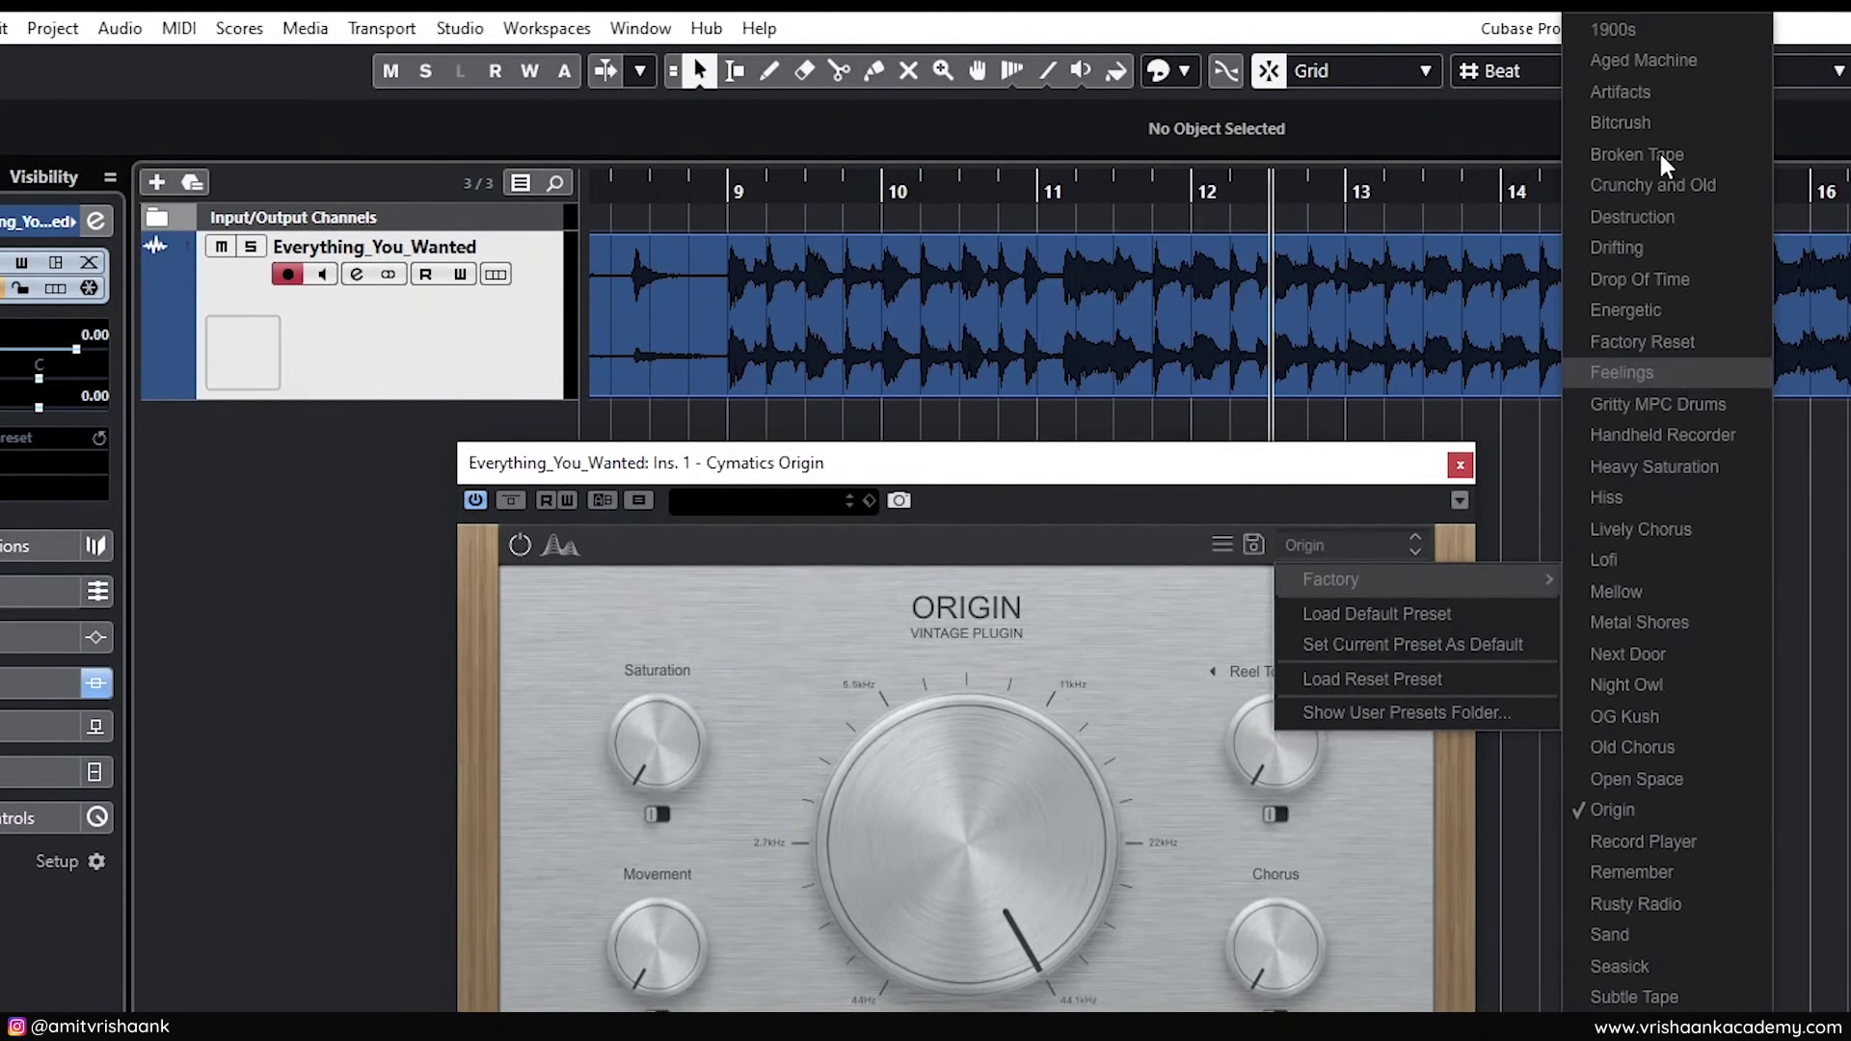
left_click(1627, 32)
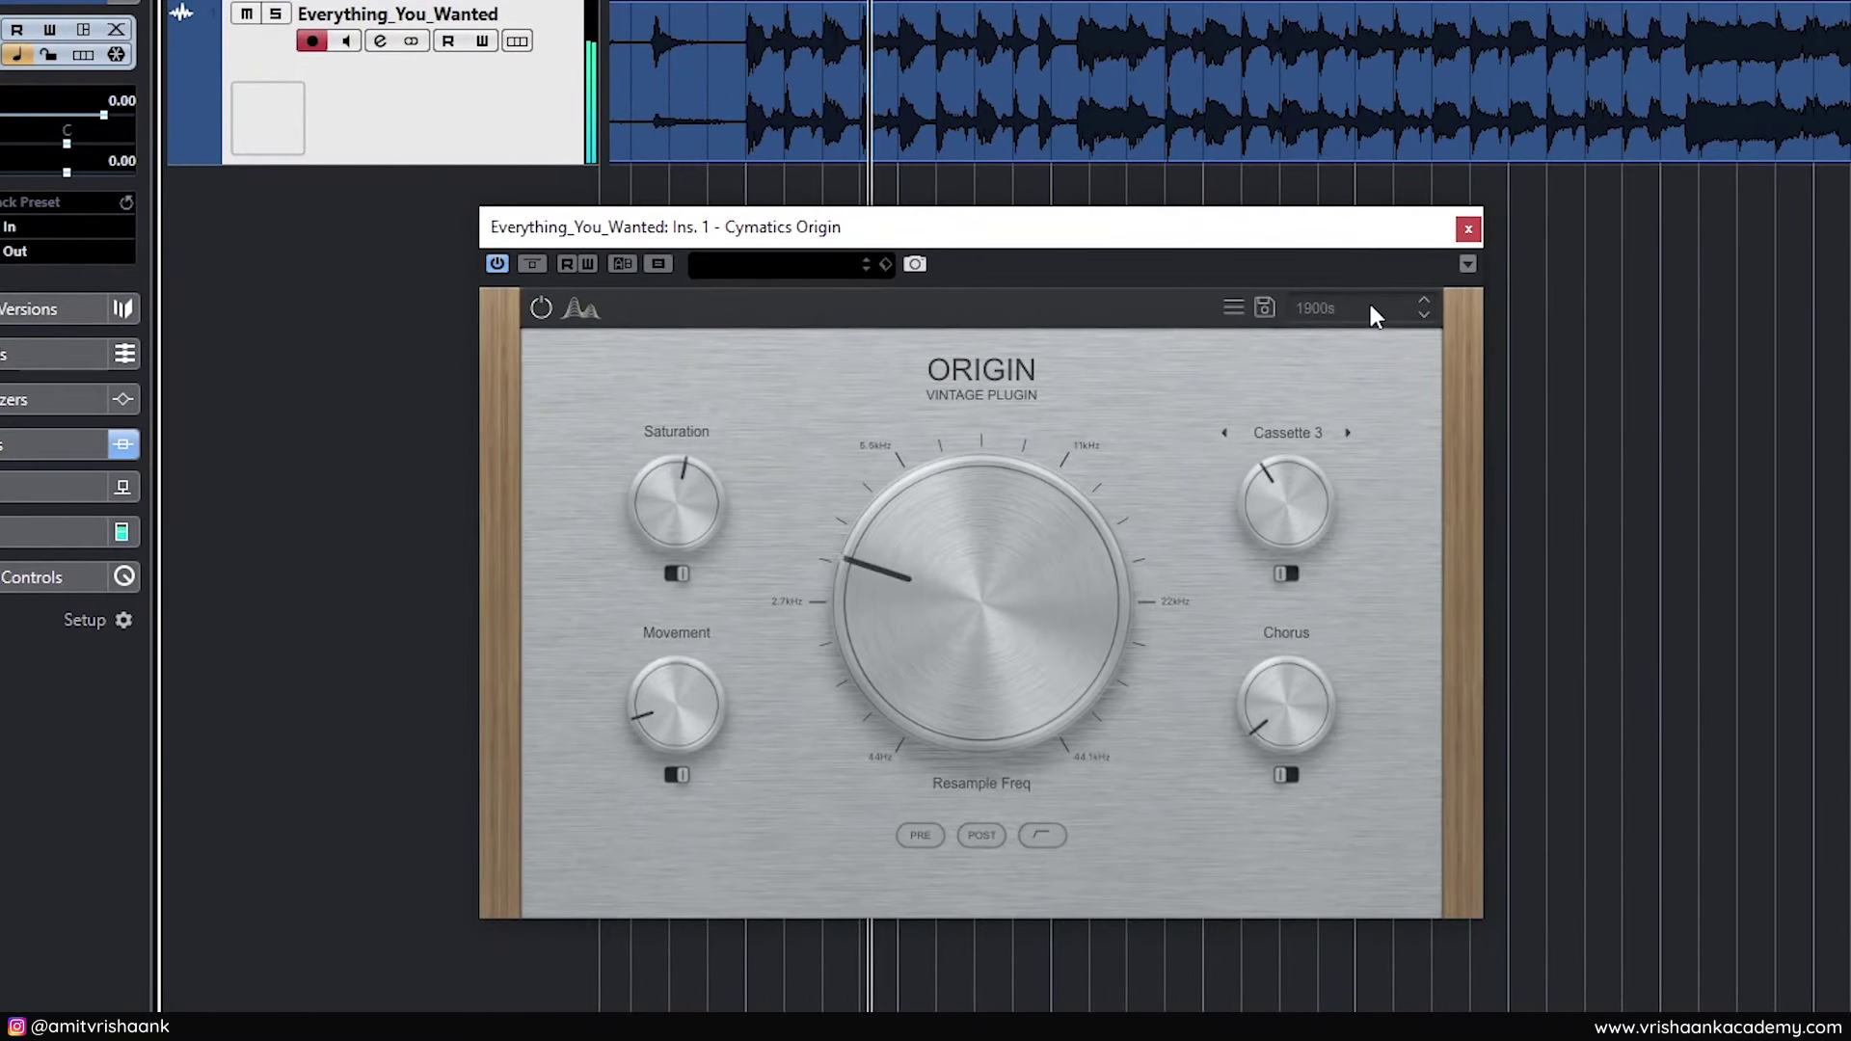
Switch Cymatics Origin to the Drop Of Time factory preset during playback
left_click(1250, 329)
mouse_move(1540, 337)
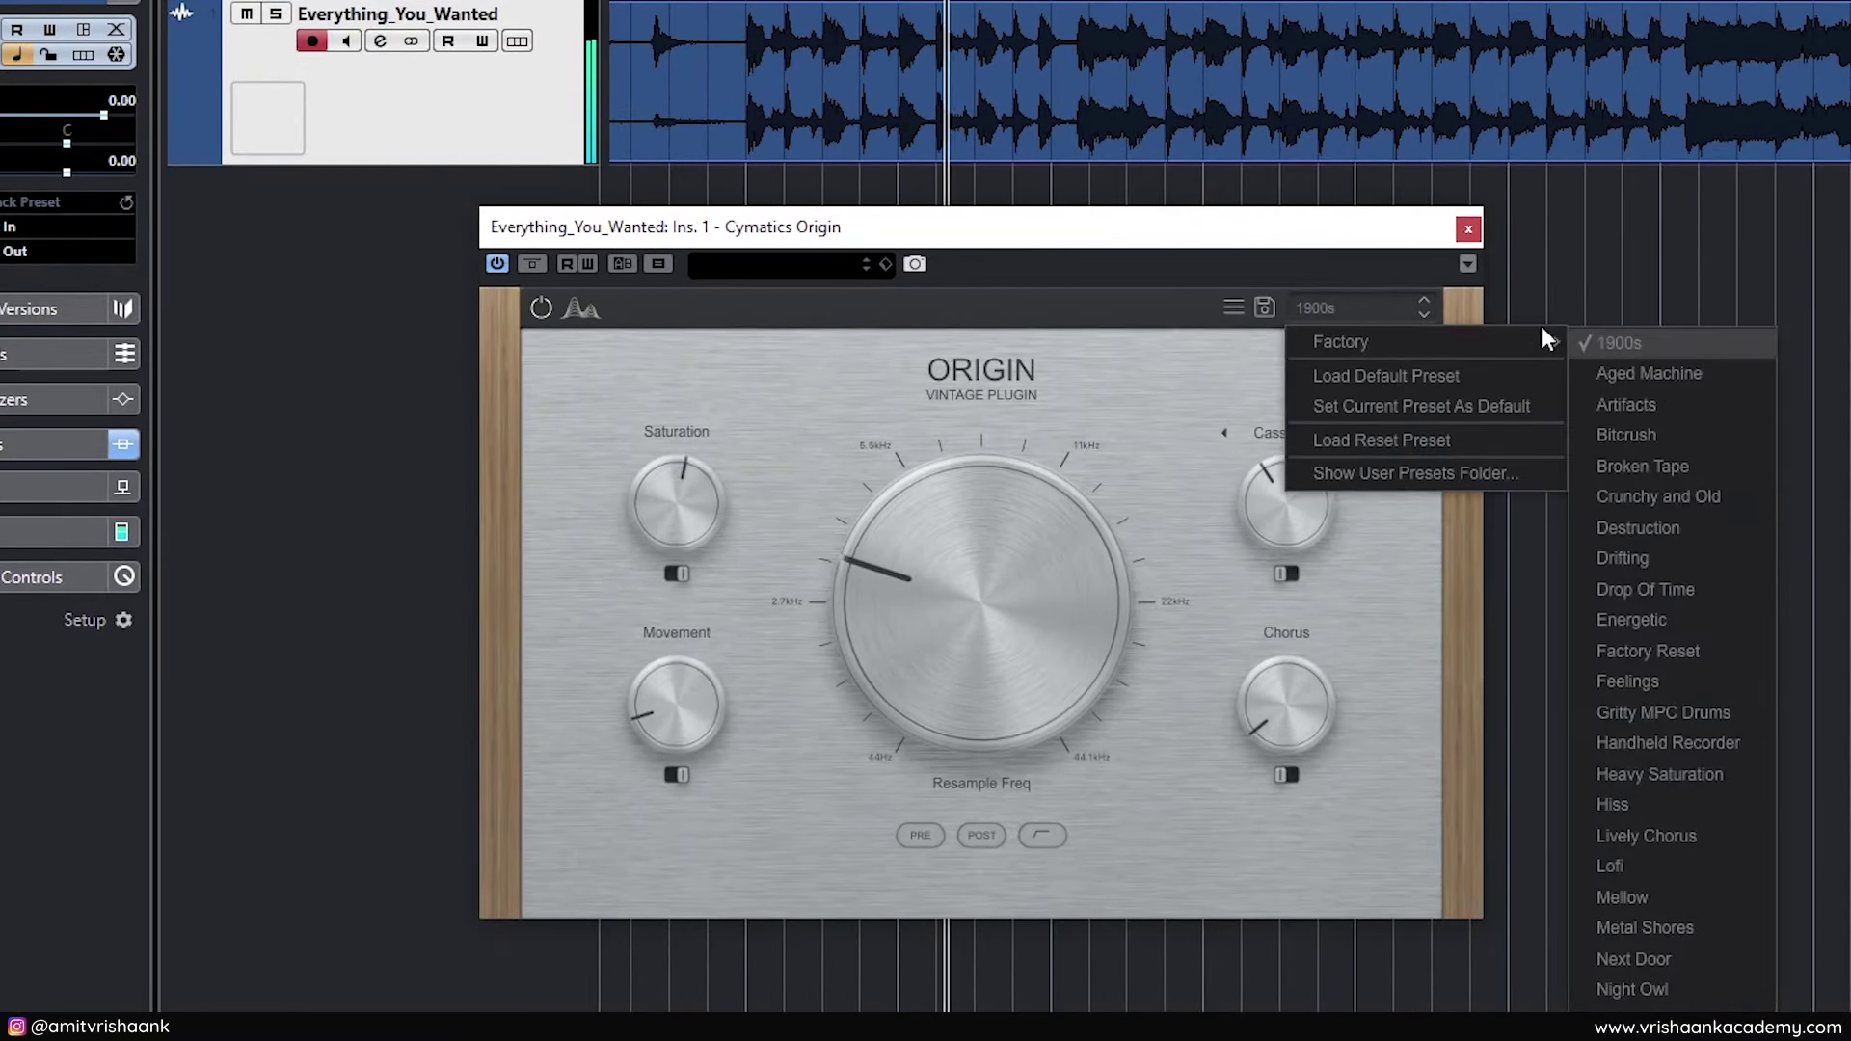
left_click(1631, 589)
Audition the following Origin presets one by one during playback, including Gritty MPC Drums, Heavy Saturation and Lively Chorus, ending on Lofi
left_click(1359, 307)
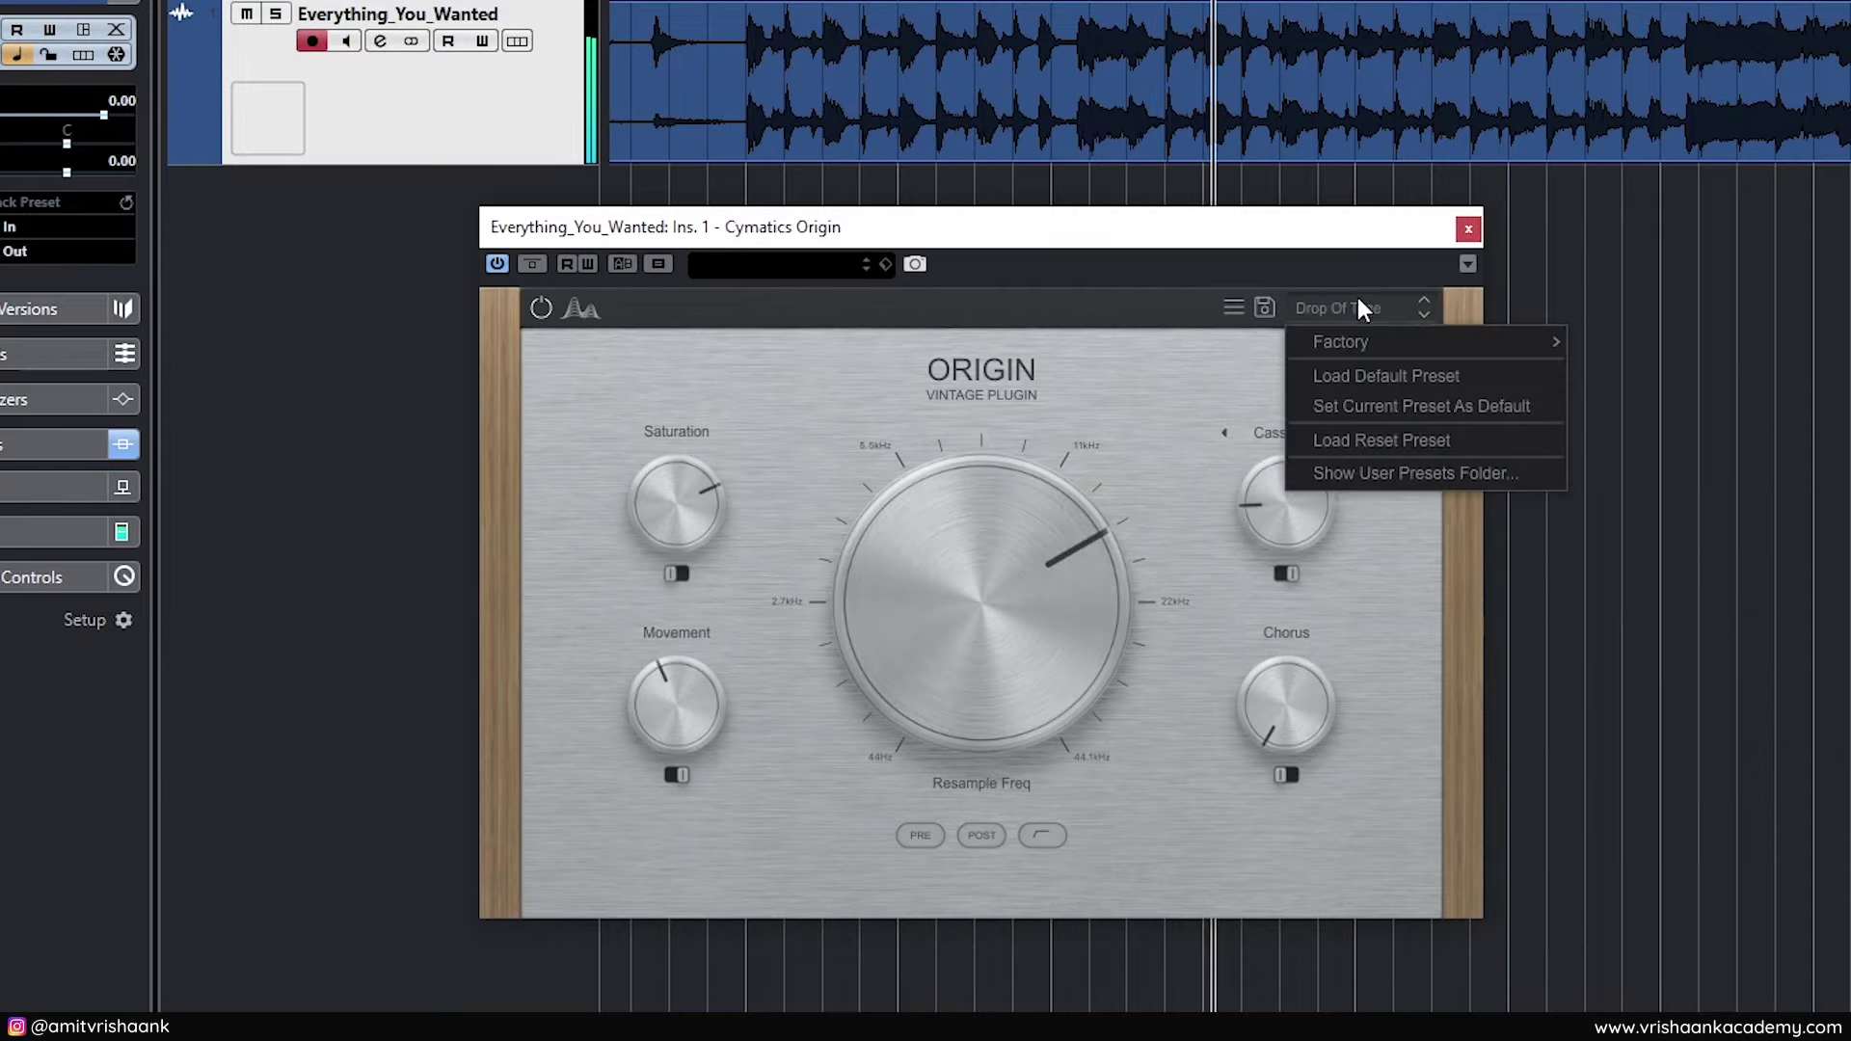
left_click(1422, 317)
left_click(1422, 317)
left_click(1422, 317)
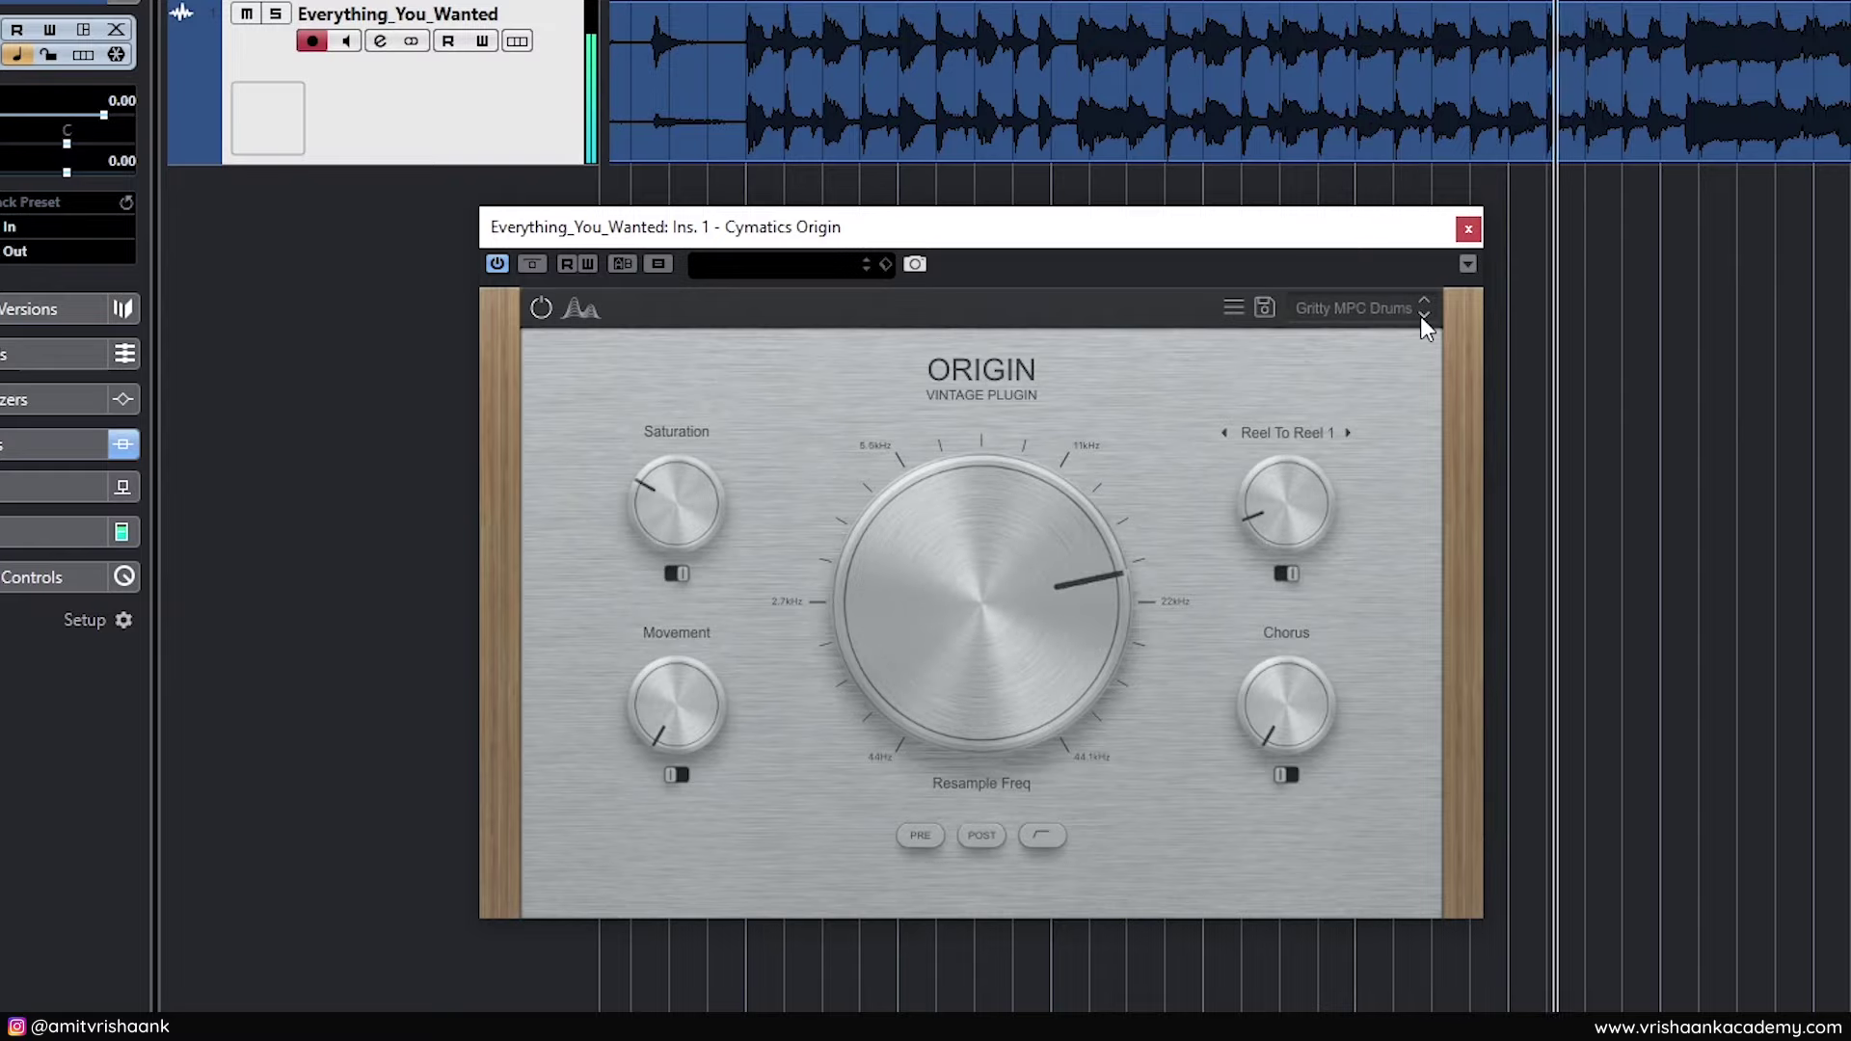
left_click(1422, 317)
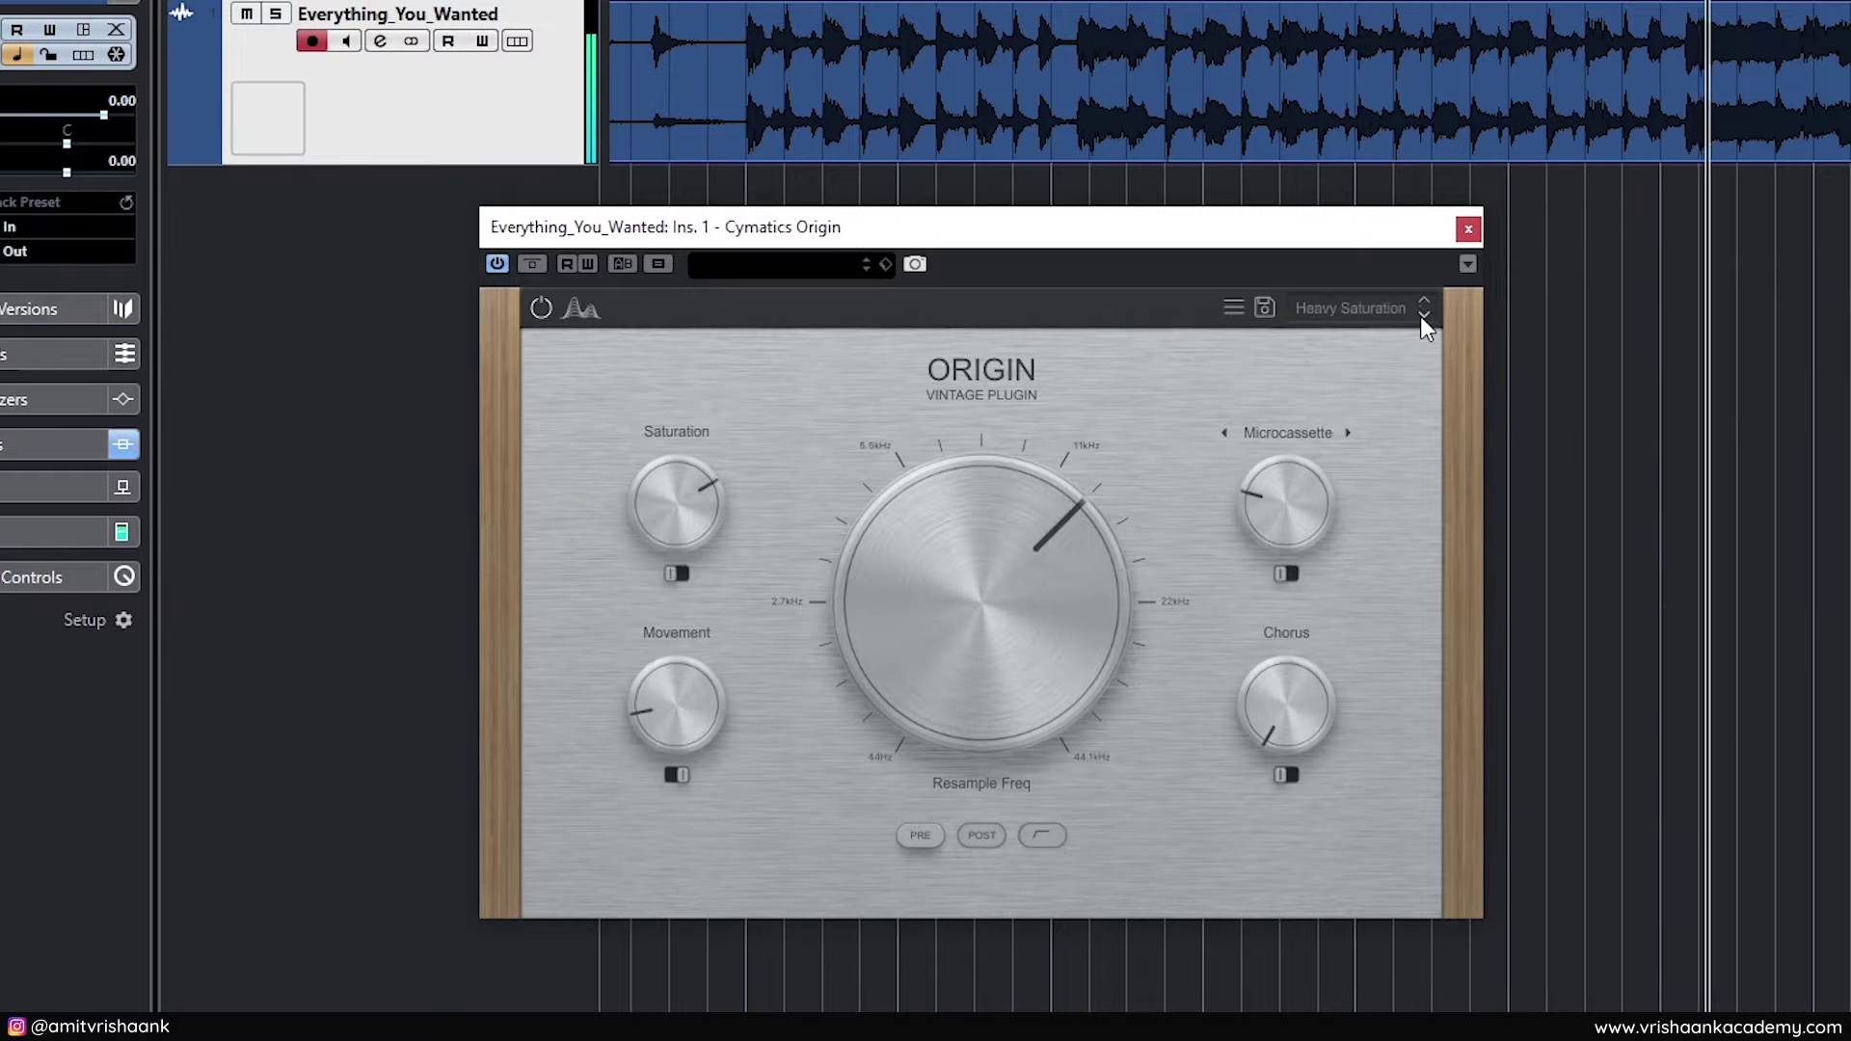
left_click(1422, 317)
left_click(1422, 318)
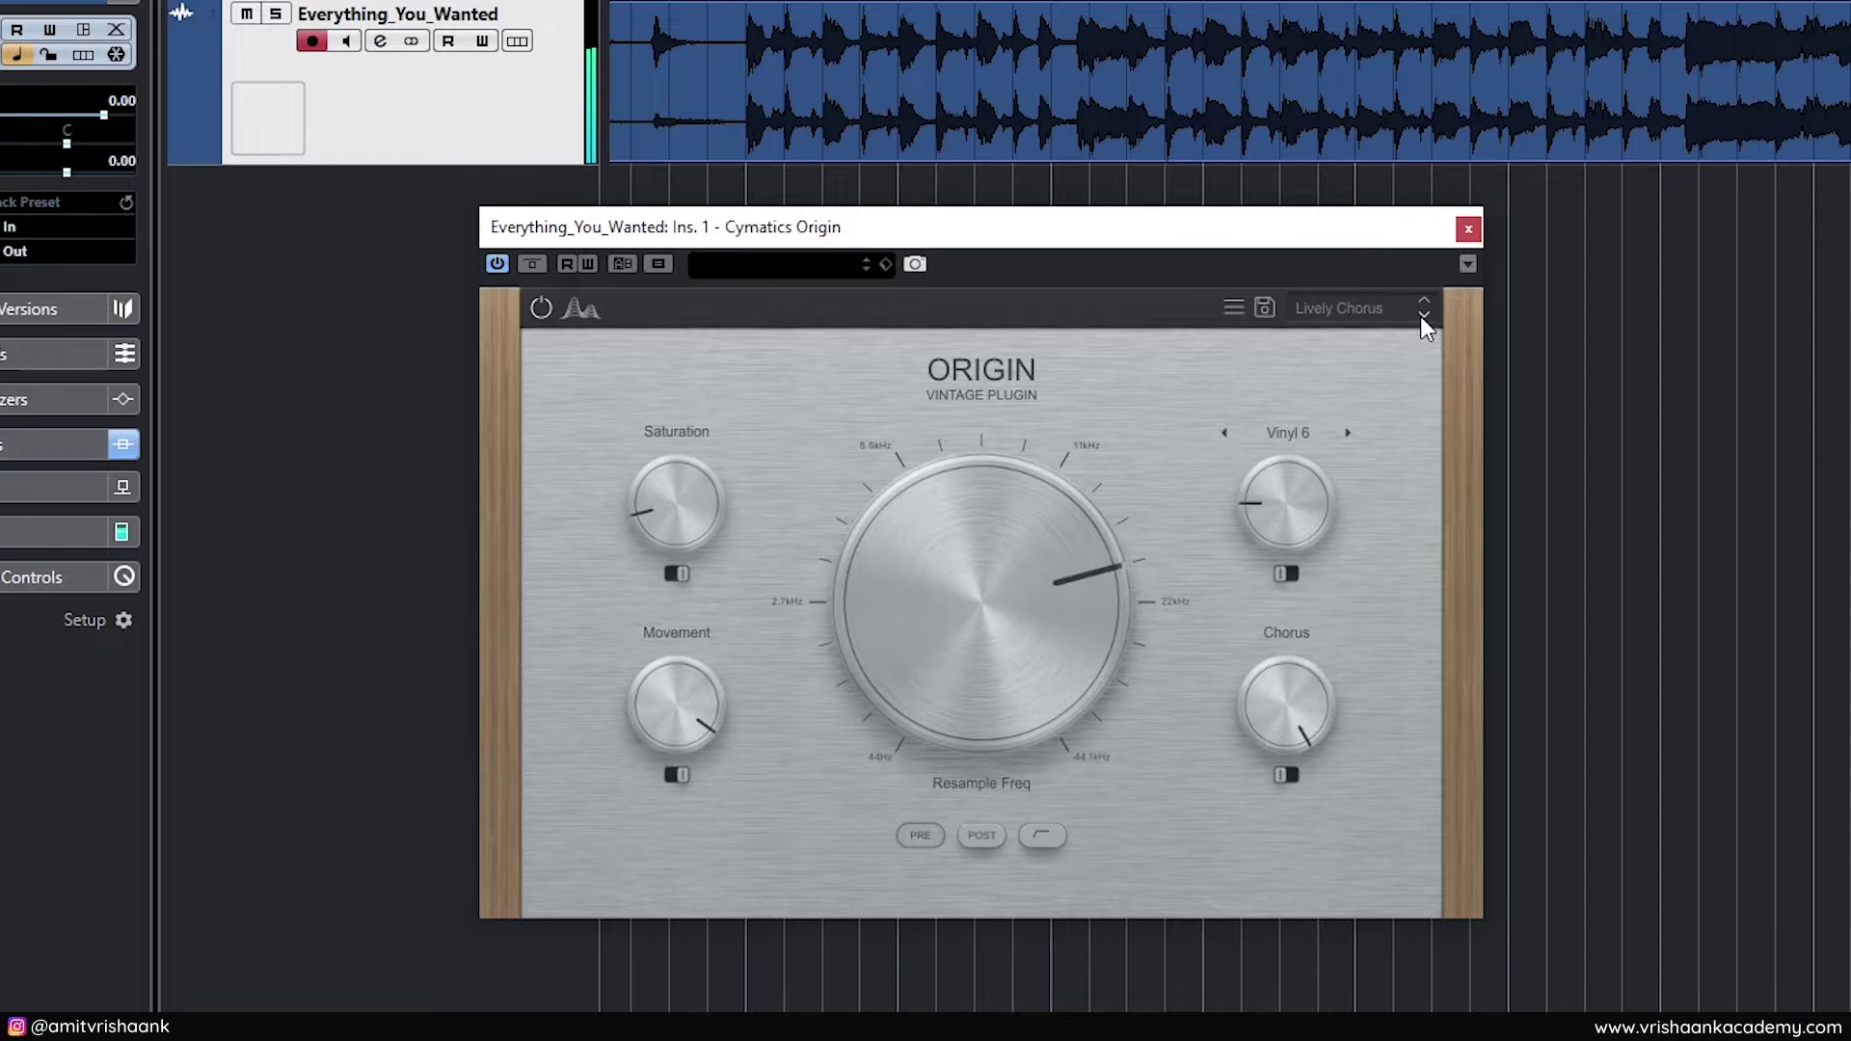
left_click(1421, 317)
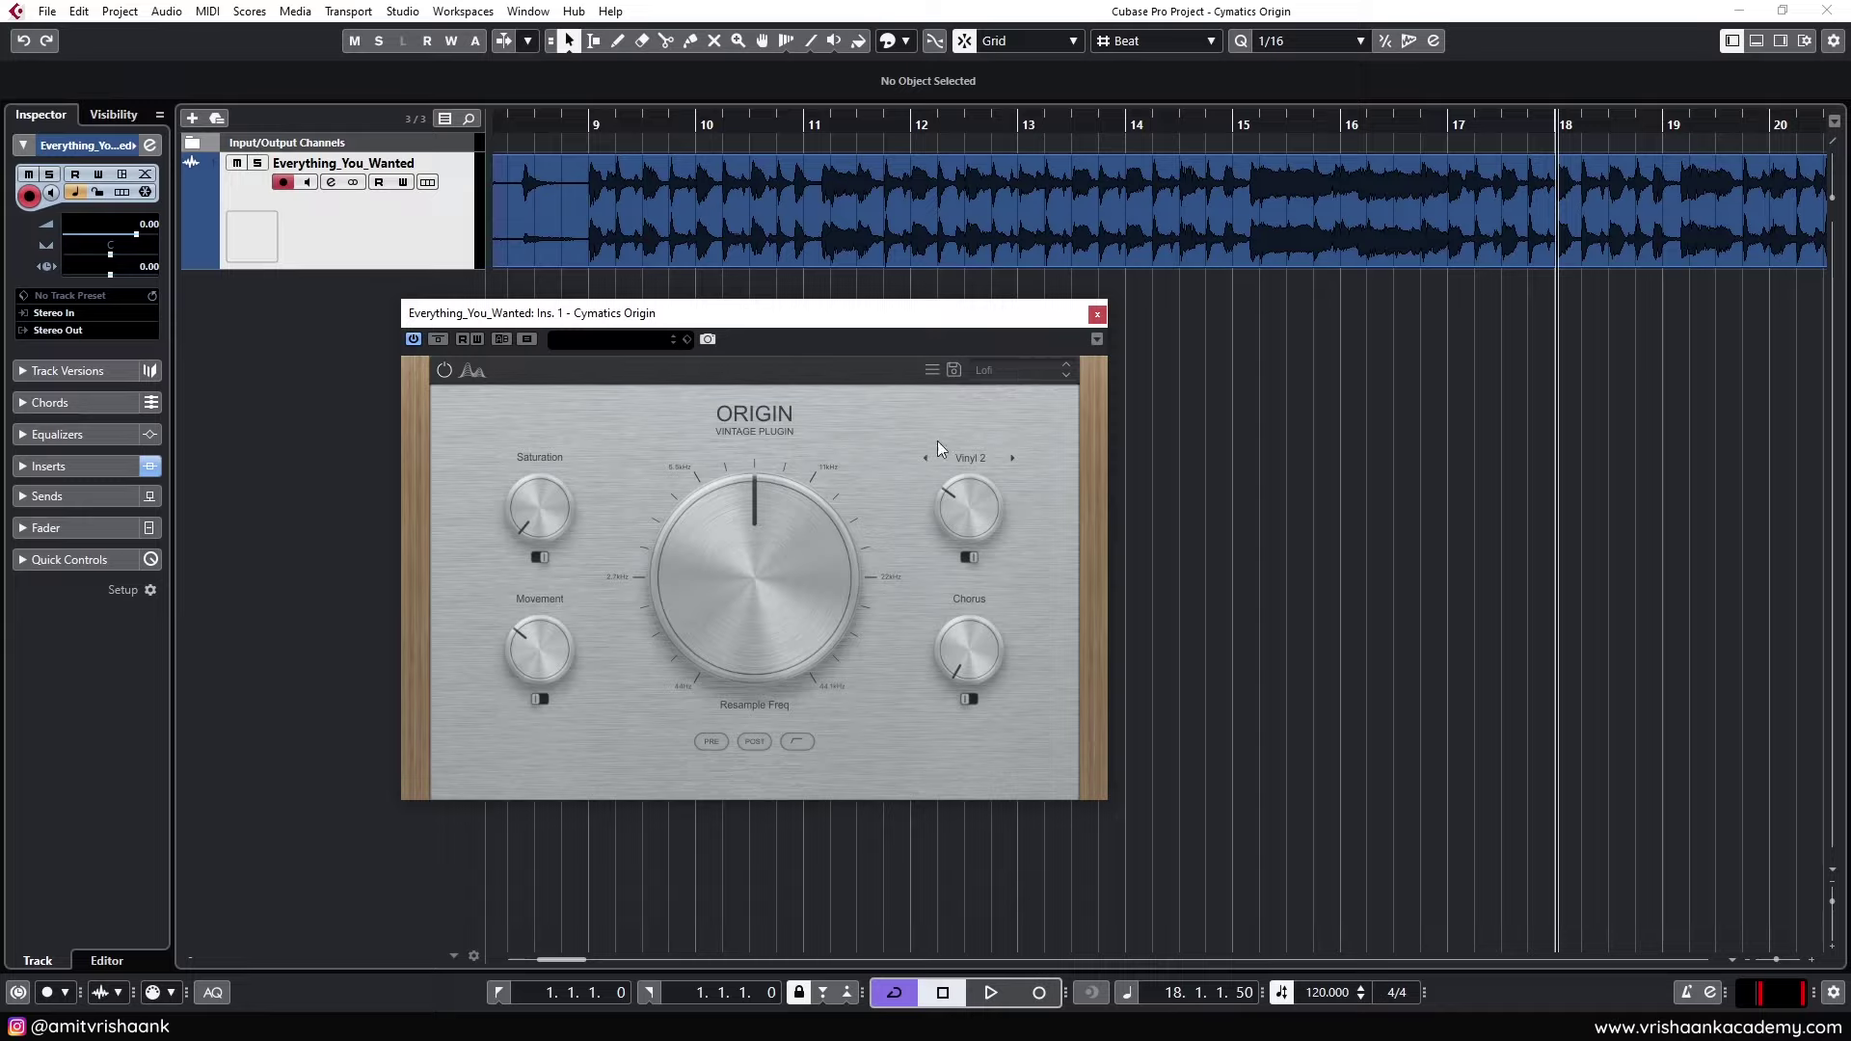
Return to the Origin preset with Resample Freq at 44100 Hz and audition the track from bar 9
left_click(1046, 372)
mouse_move(1049, 391)
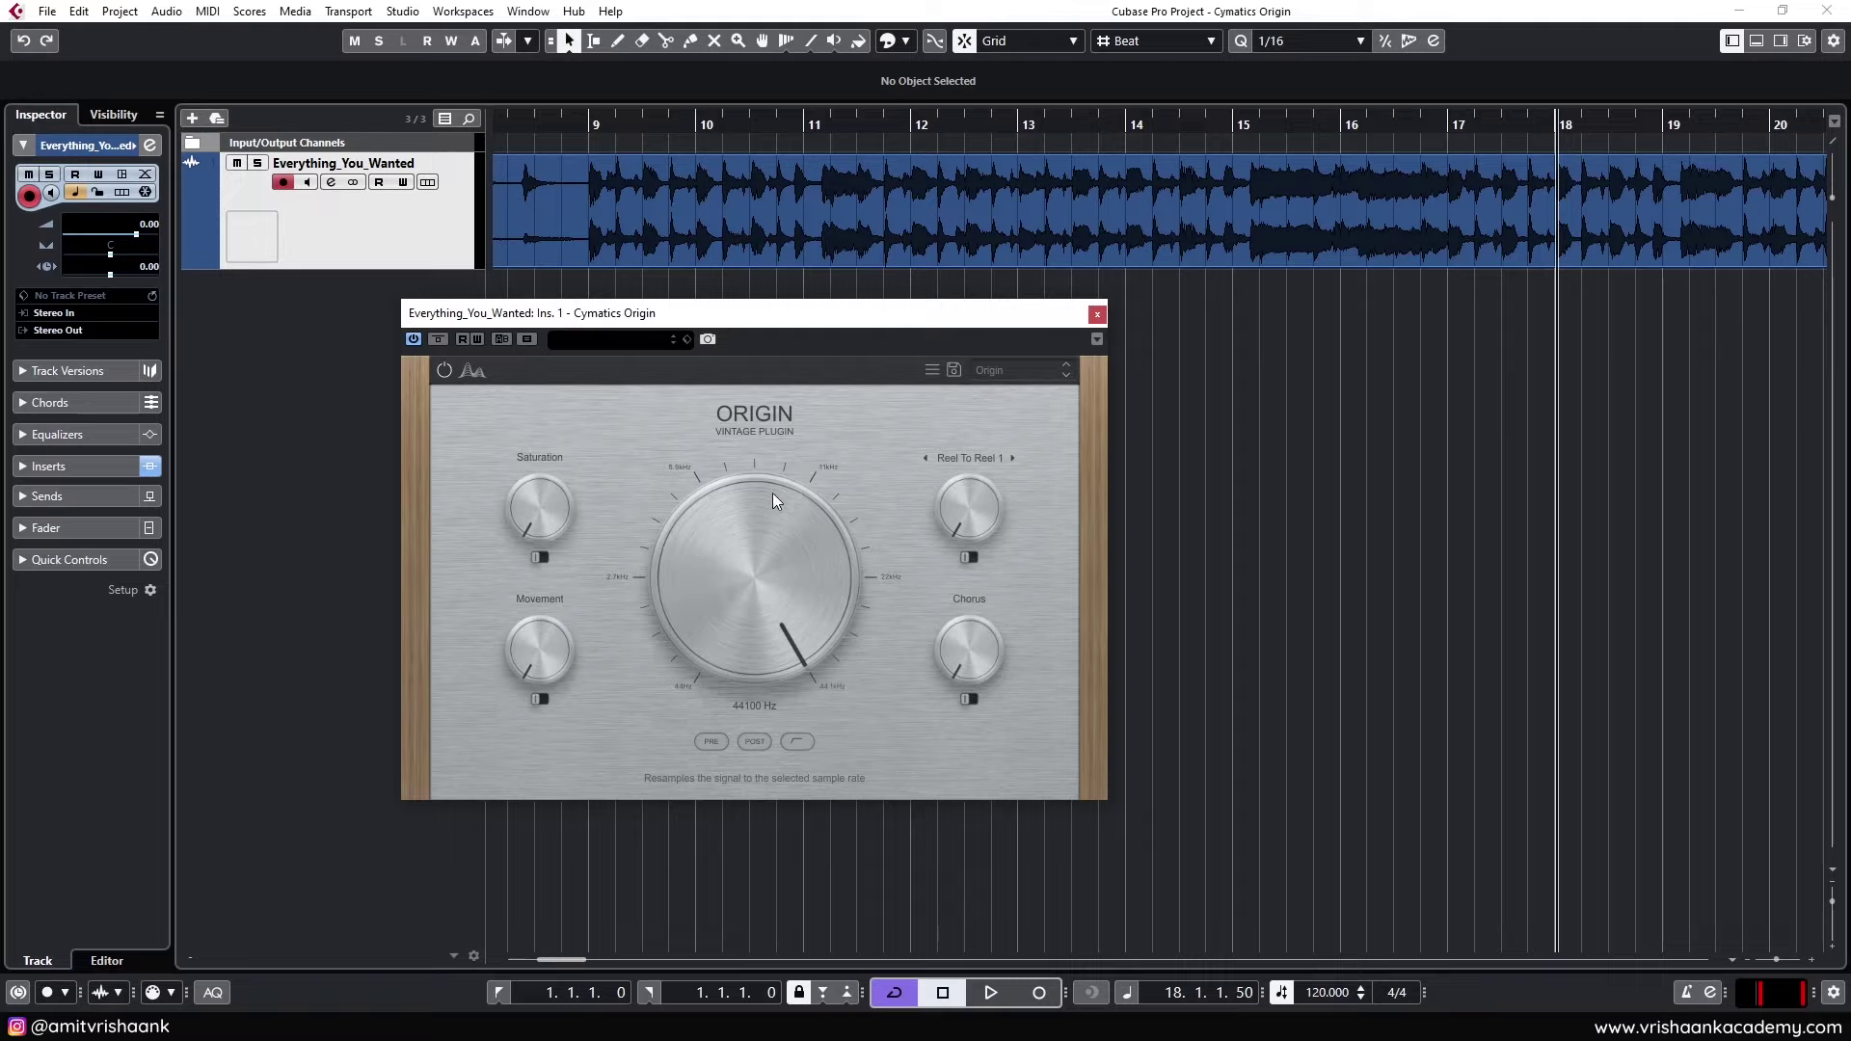
key("space")
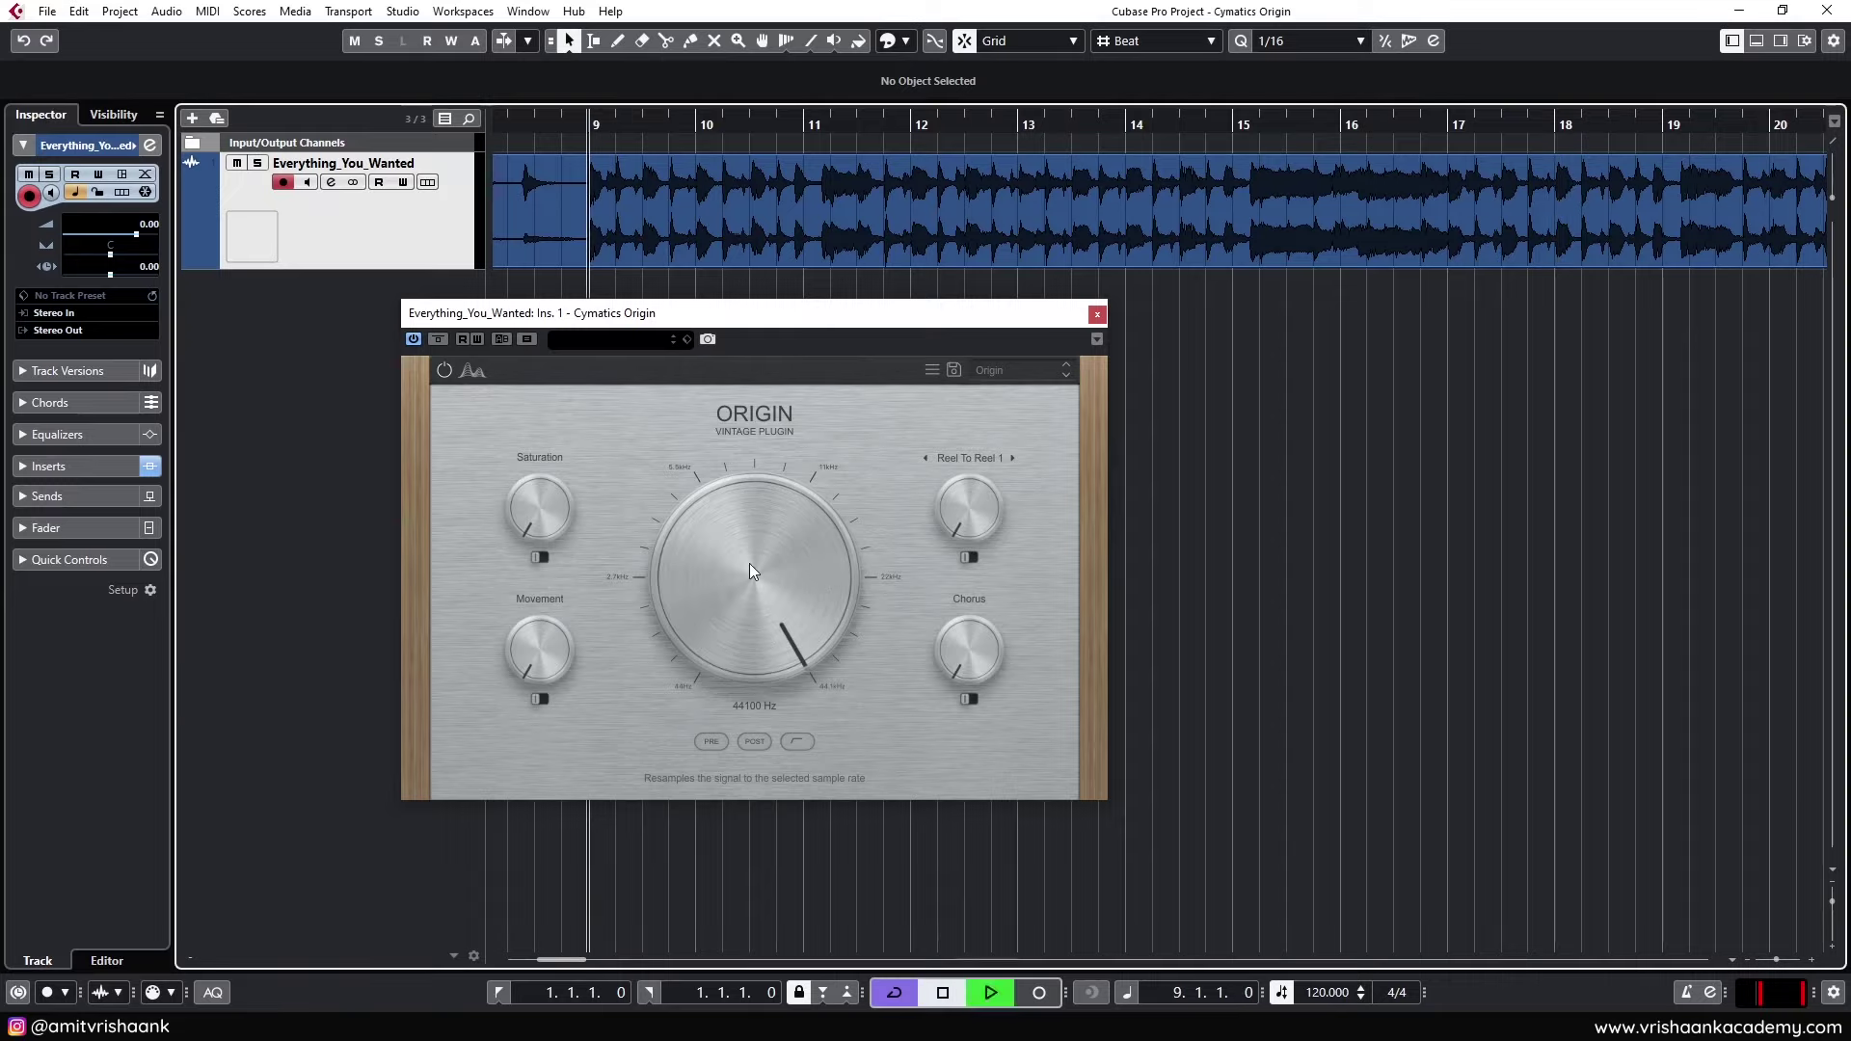
mouse_move(749, 563)
left_mouse_down()
mouse_move(755, 723)
mouse_move(771, 555)
left_mouse_up()
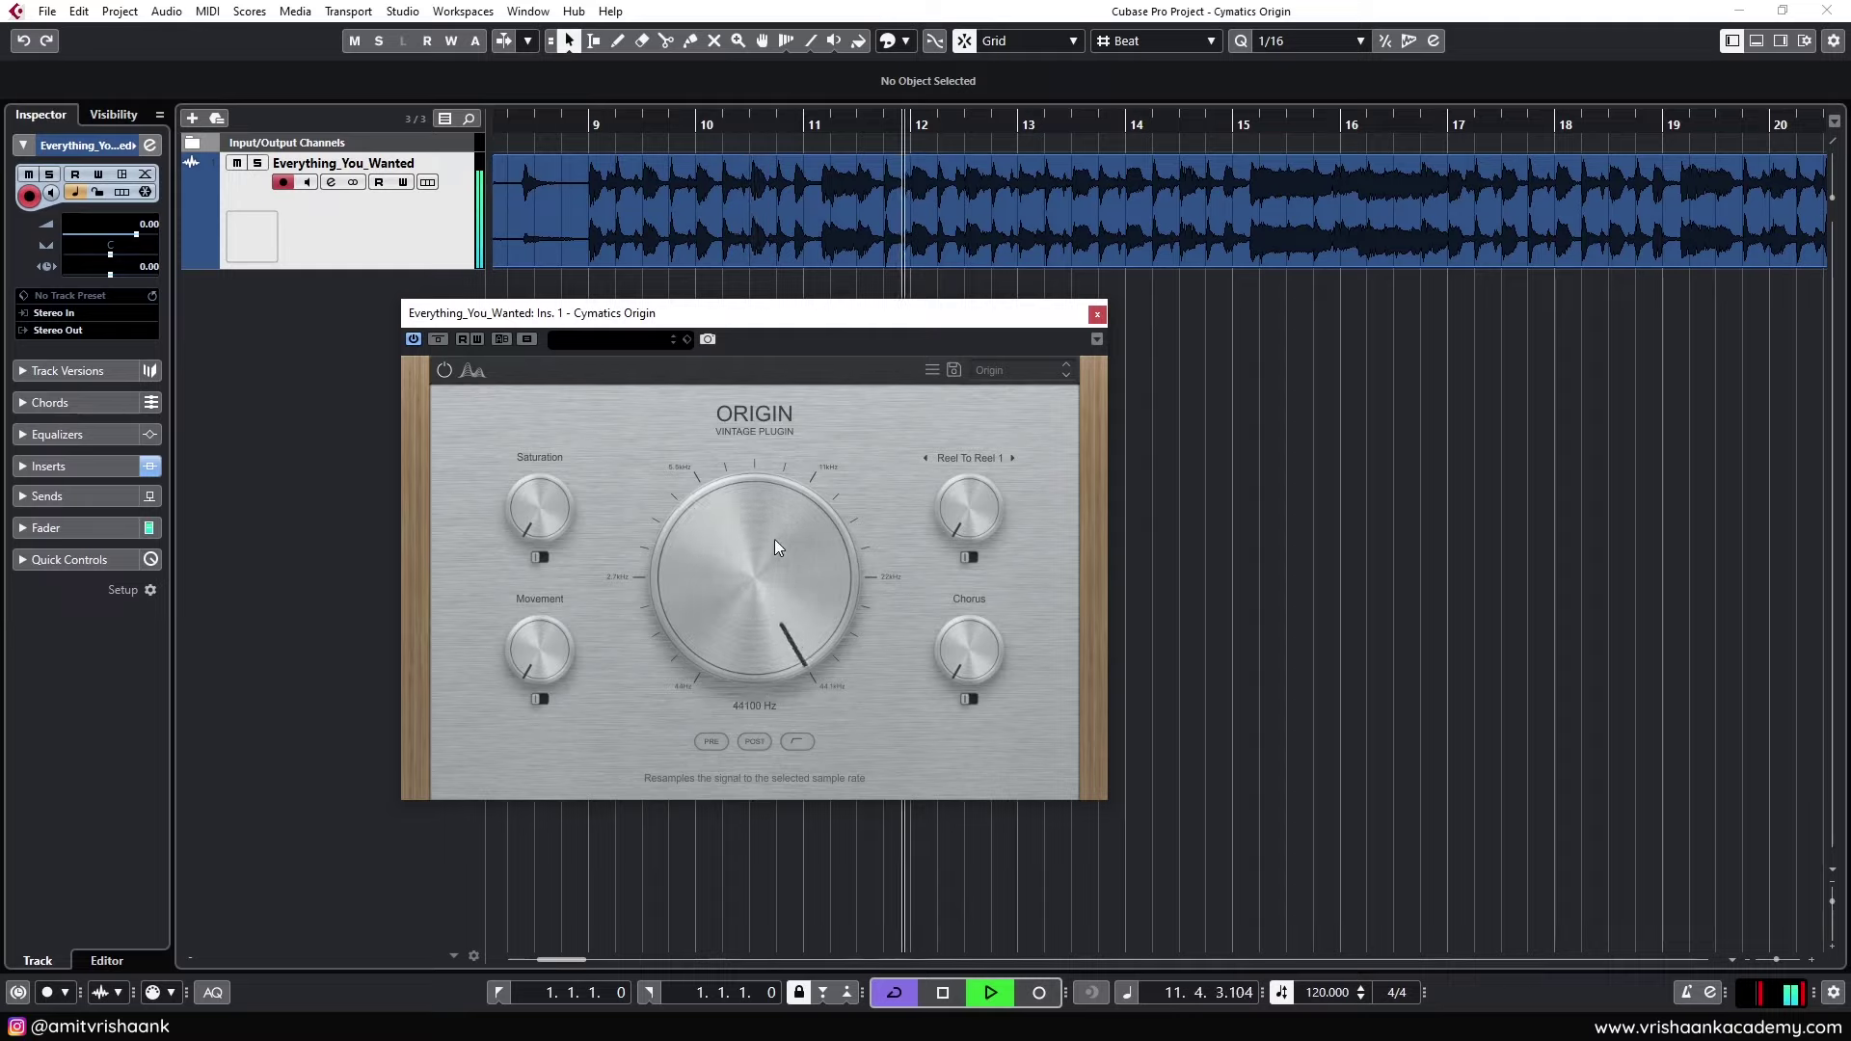
key("space")
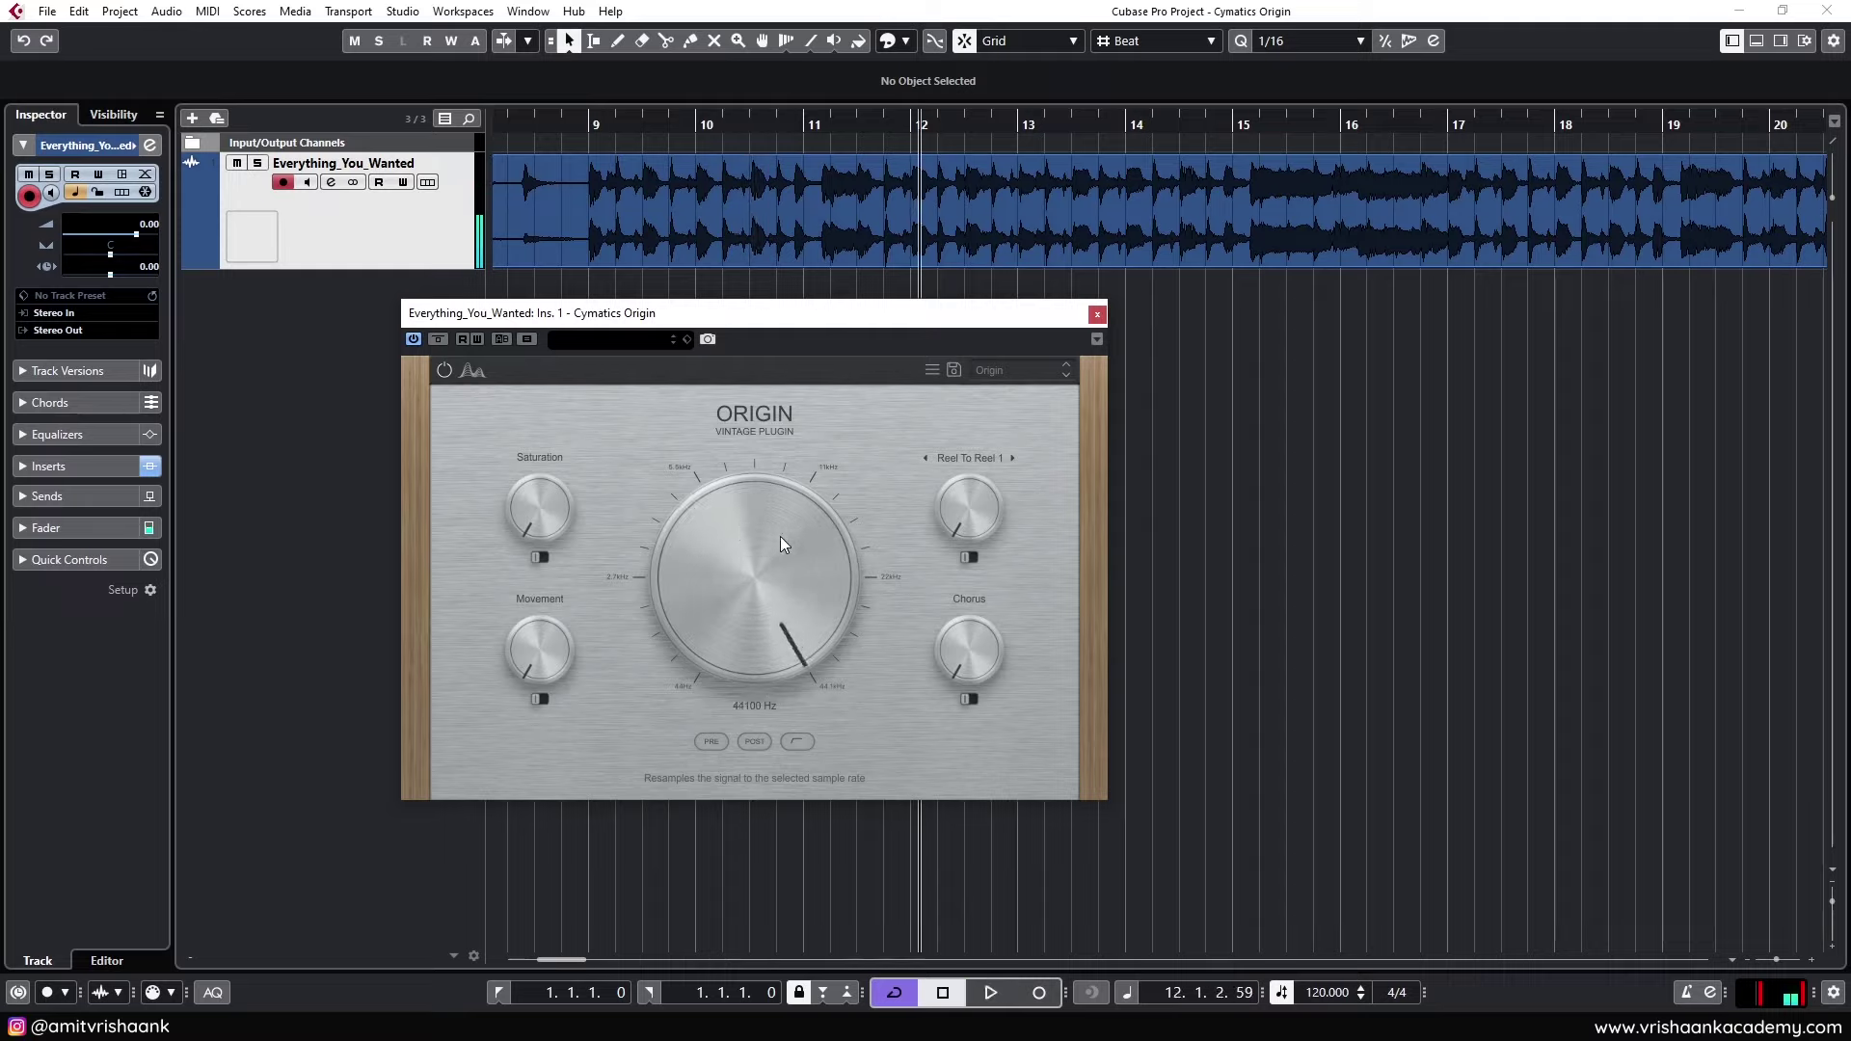
Insert the SPAN analyzer in the second insert slot and hide its meters and statistics
left_click(83, 468)
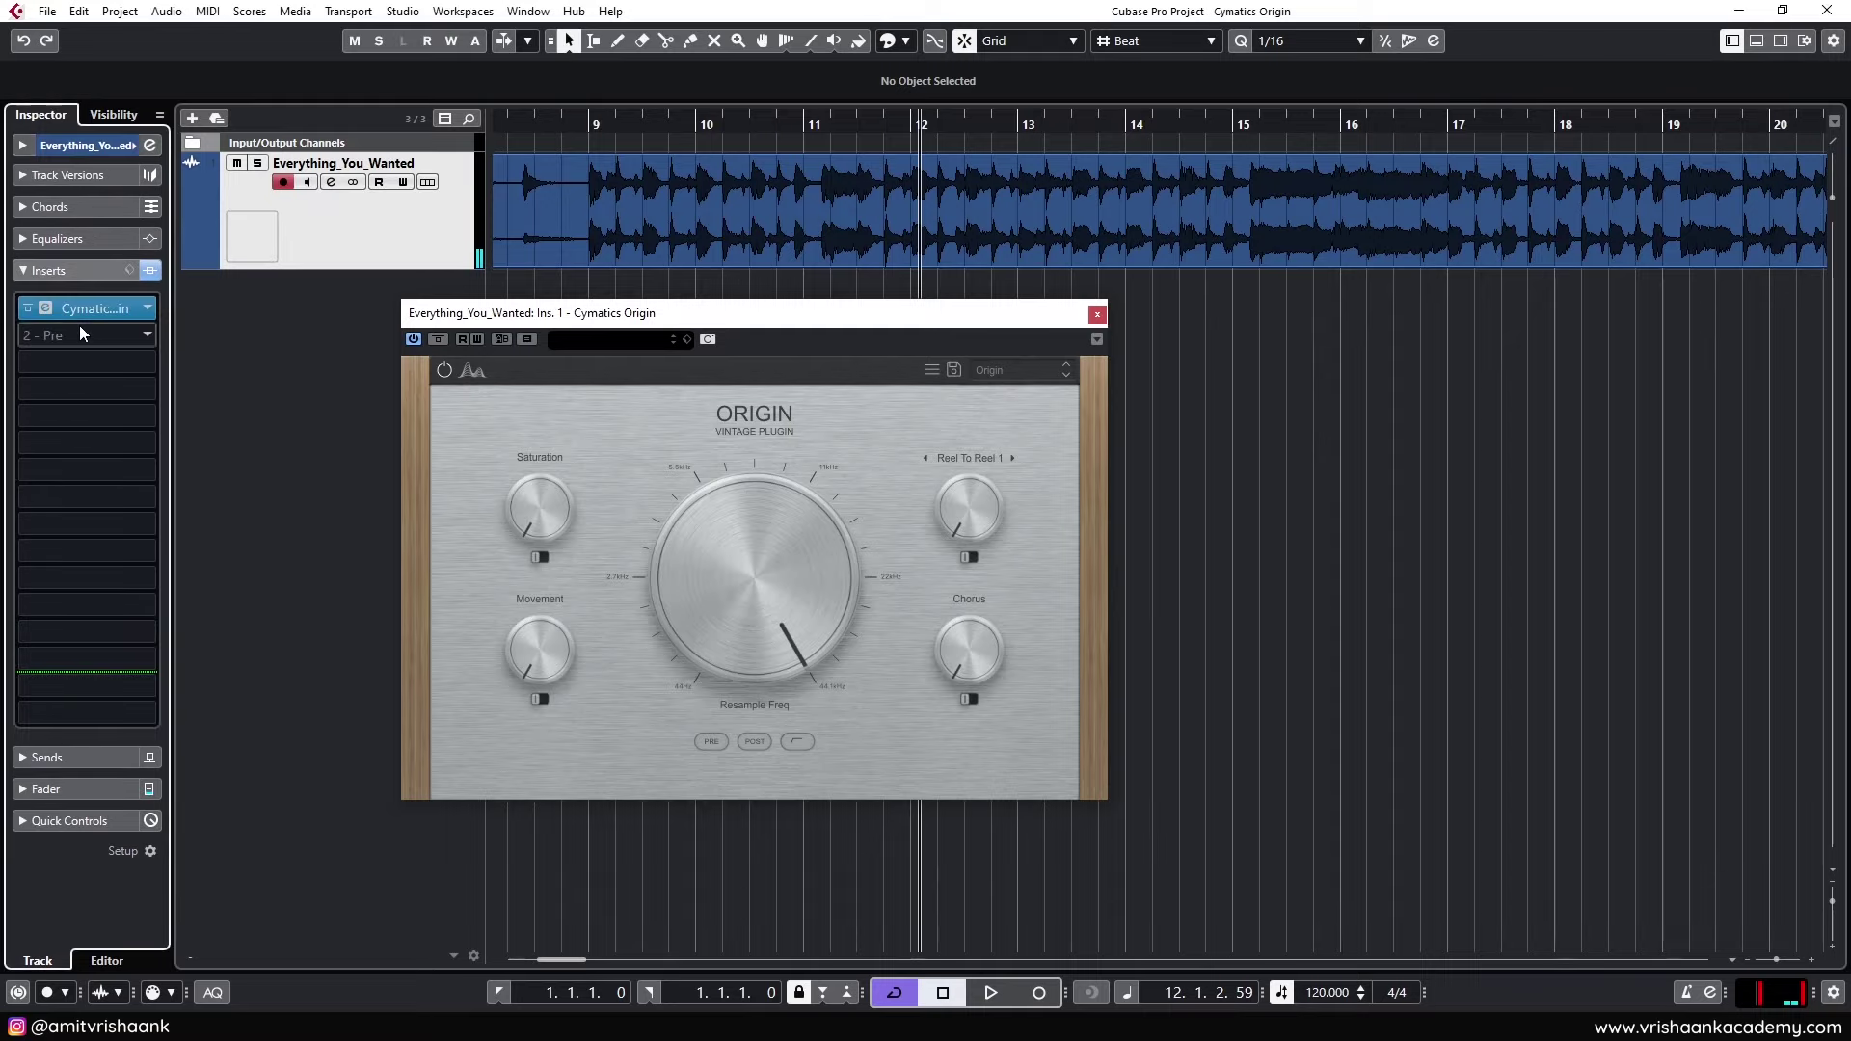
left_click(79, 327)
type("span")
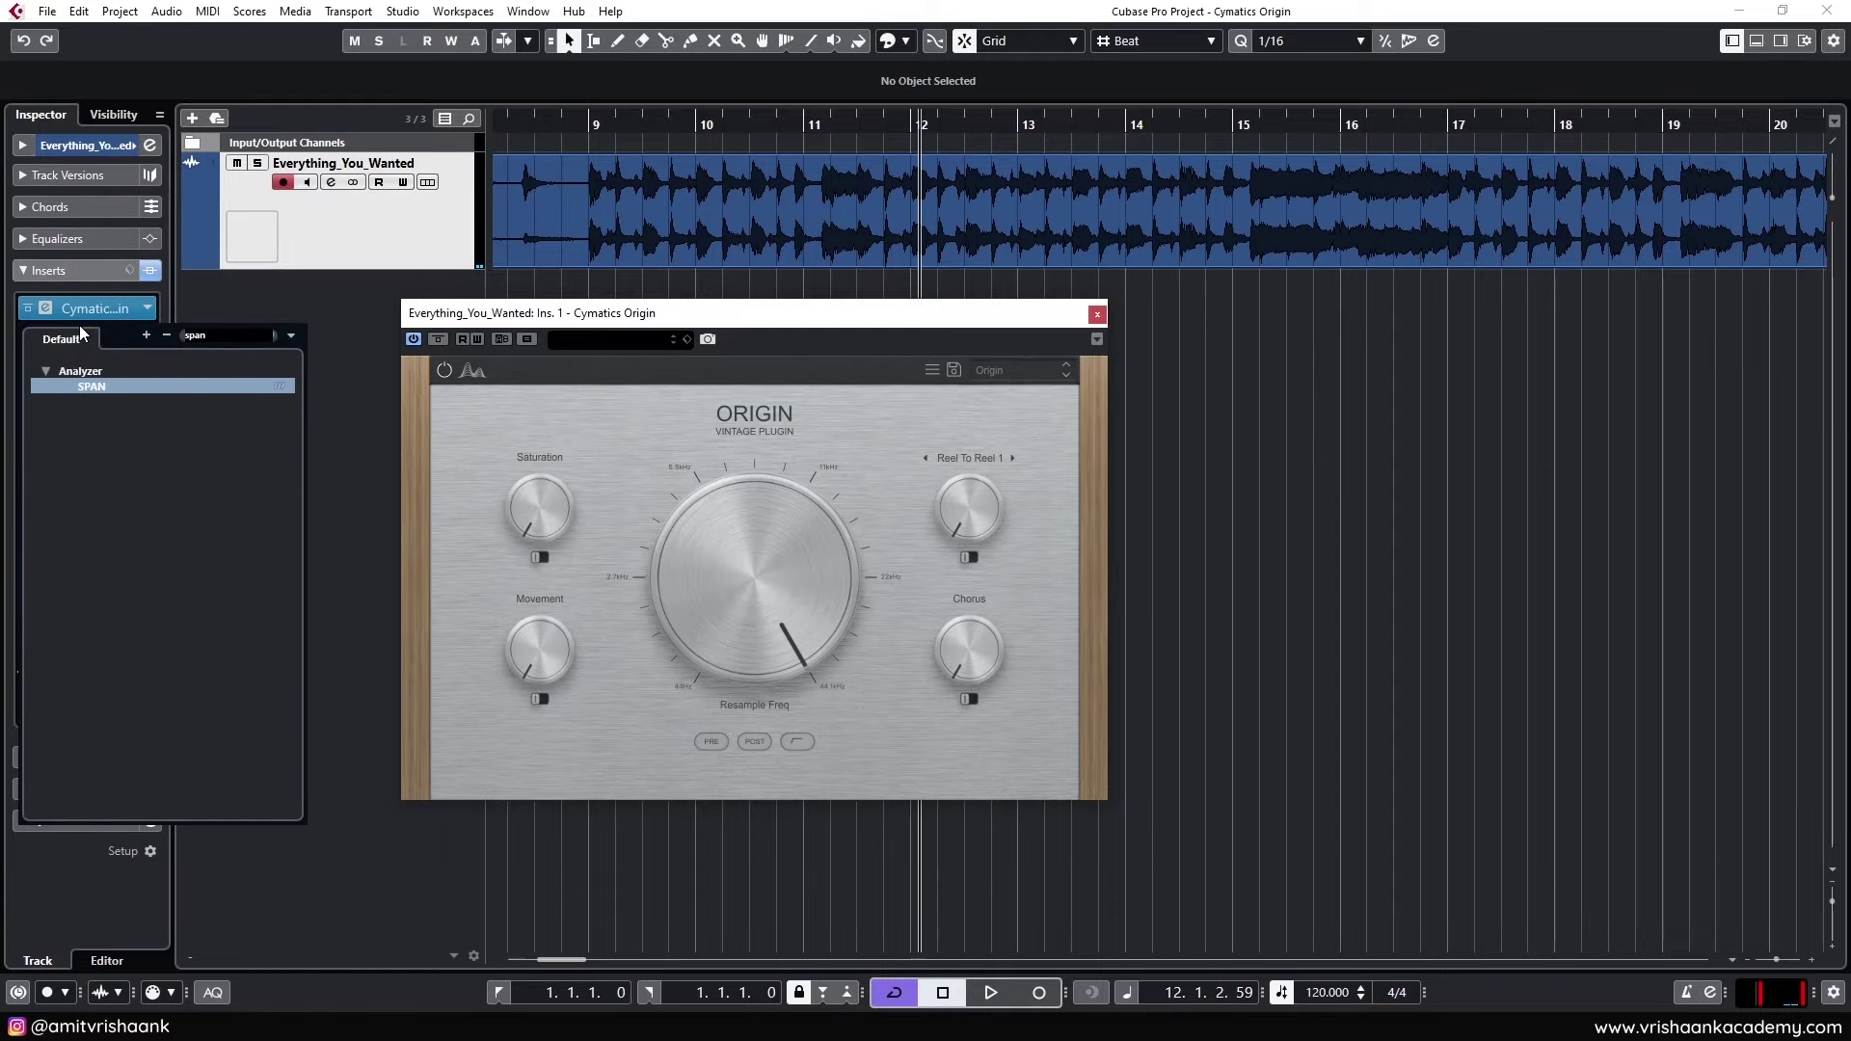
key("Return")
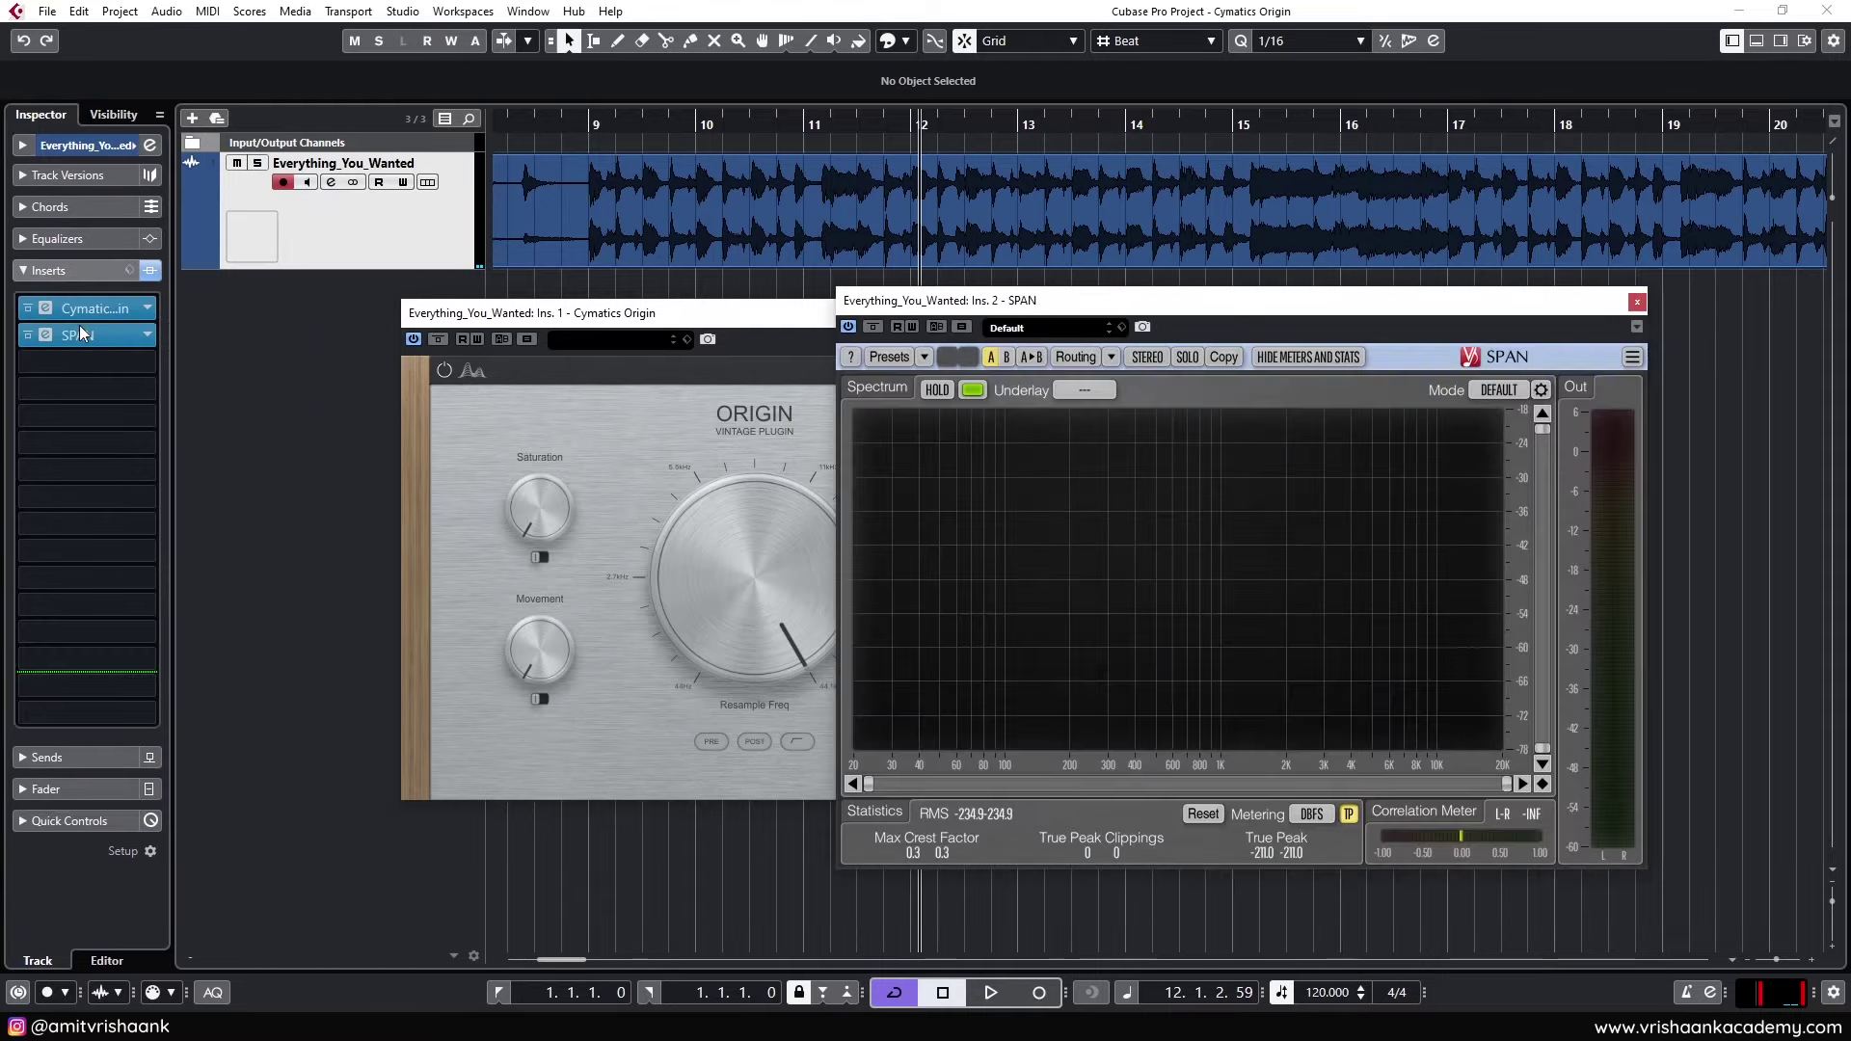
left_click(1280, 363)
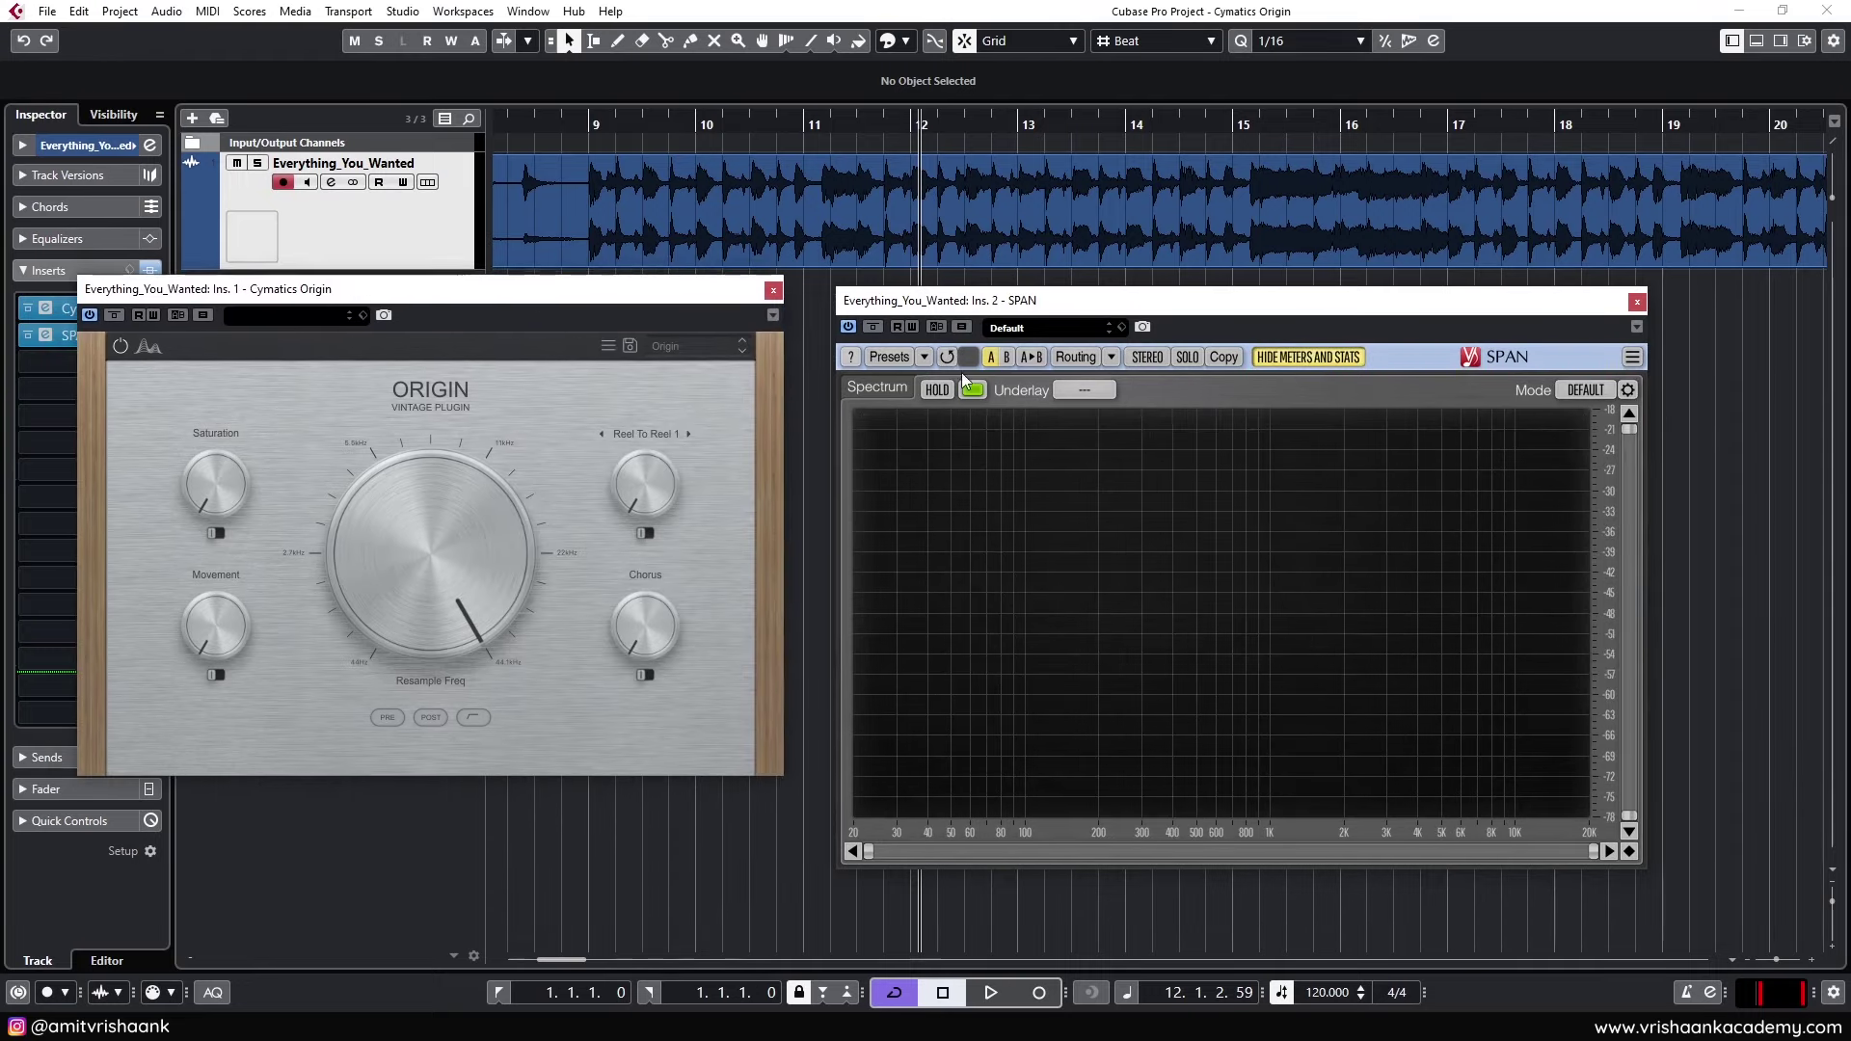
Play the track and sweep Origin's Resample Freq down and back up to 44100 Hz while watching the SPAN spectrum
key("space")
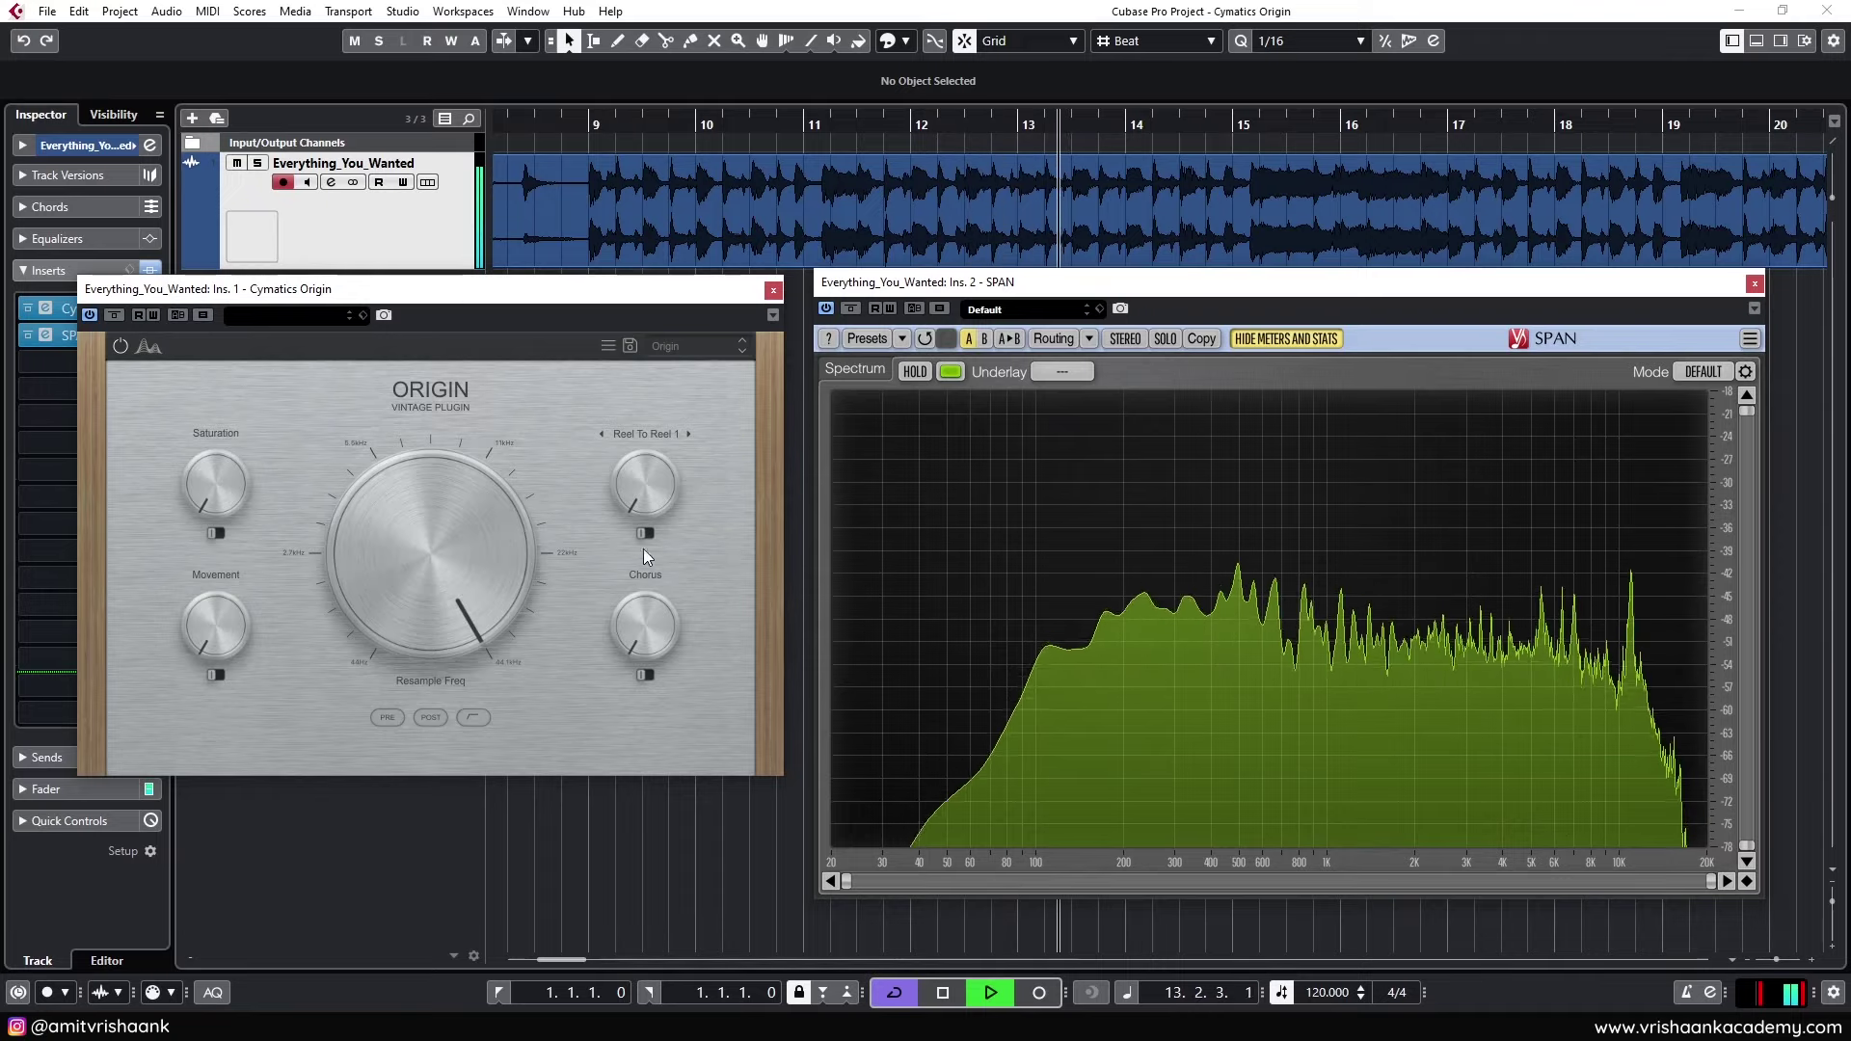
left_click_drag(431, 545, 425, 603)
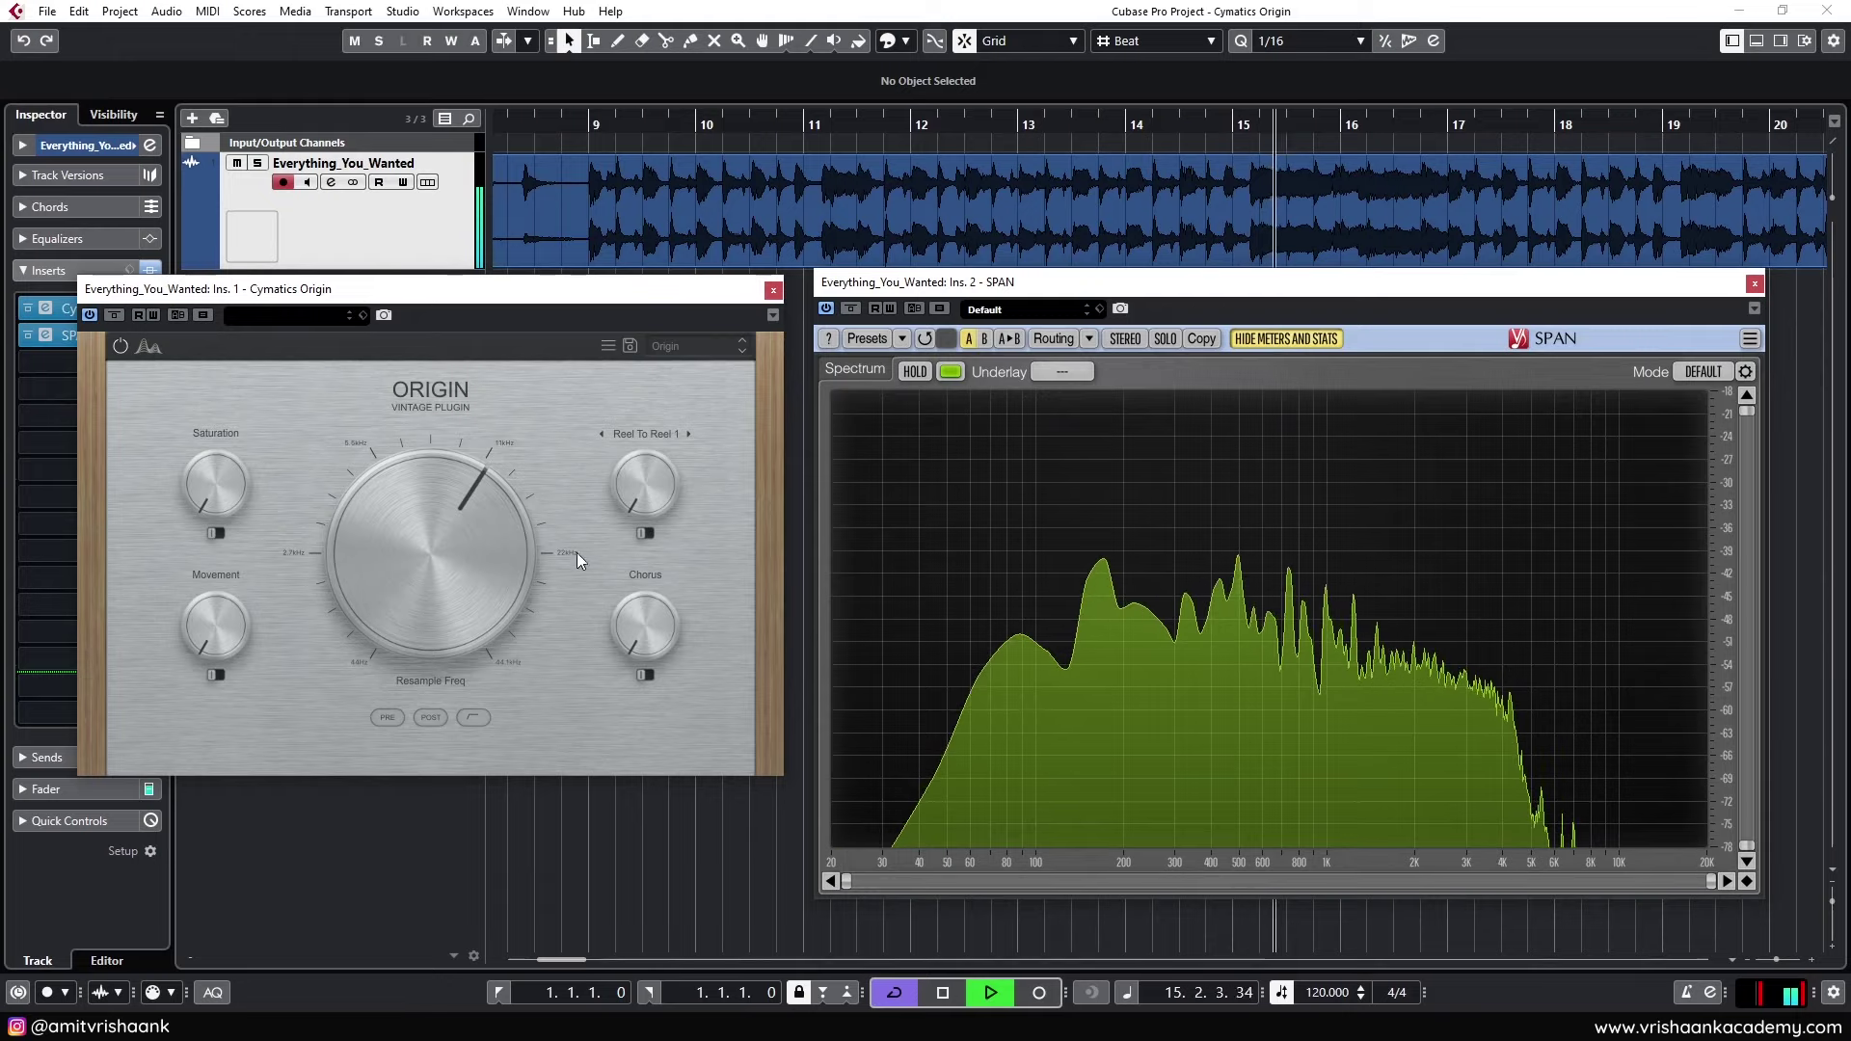
left_click_drag(405, 501, 409, 344)
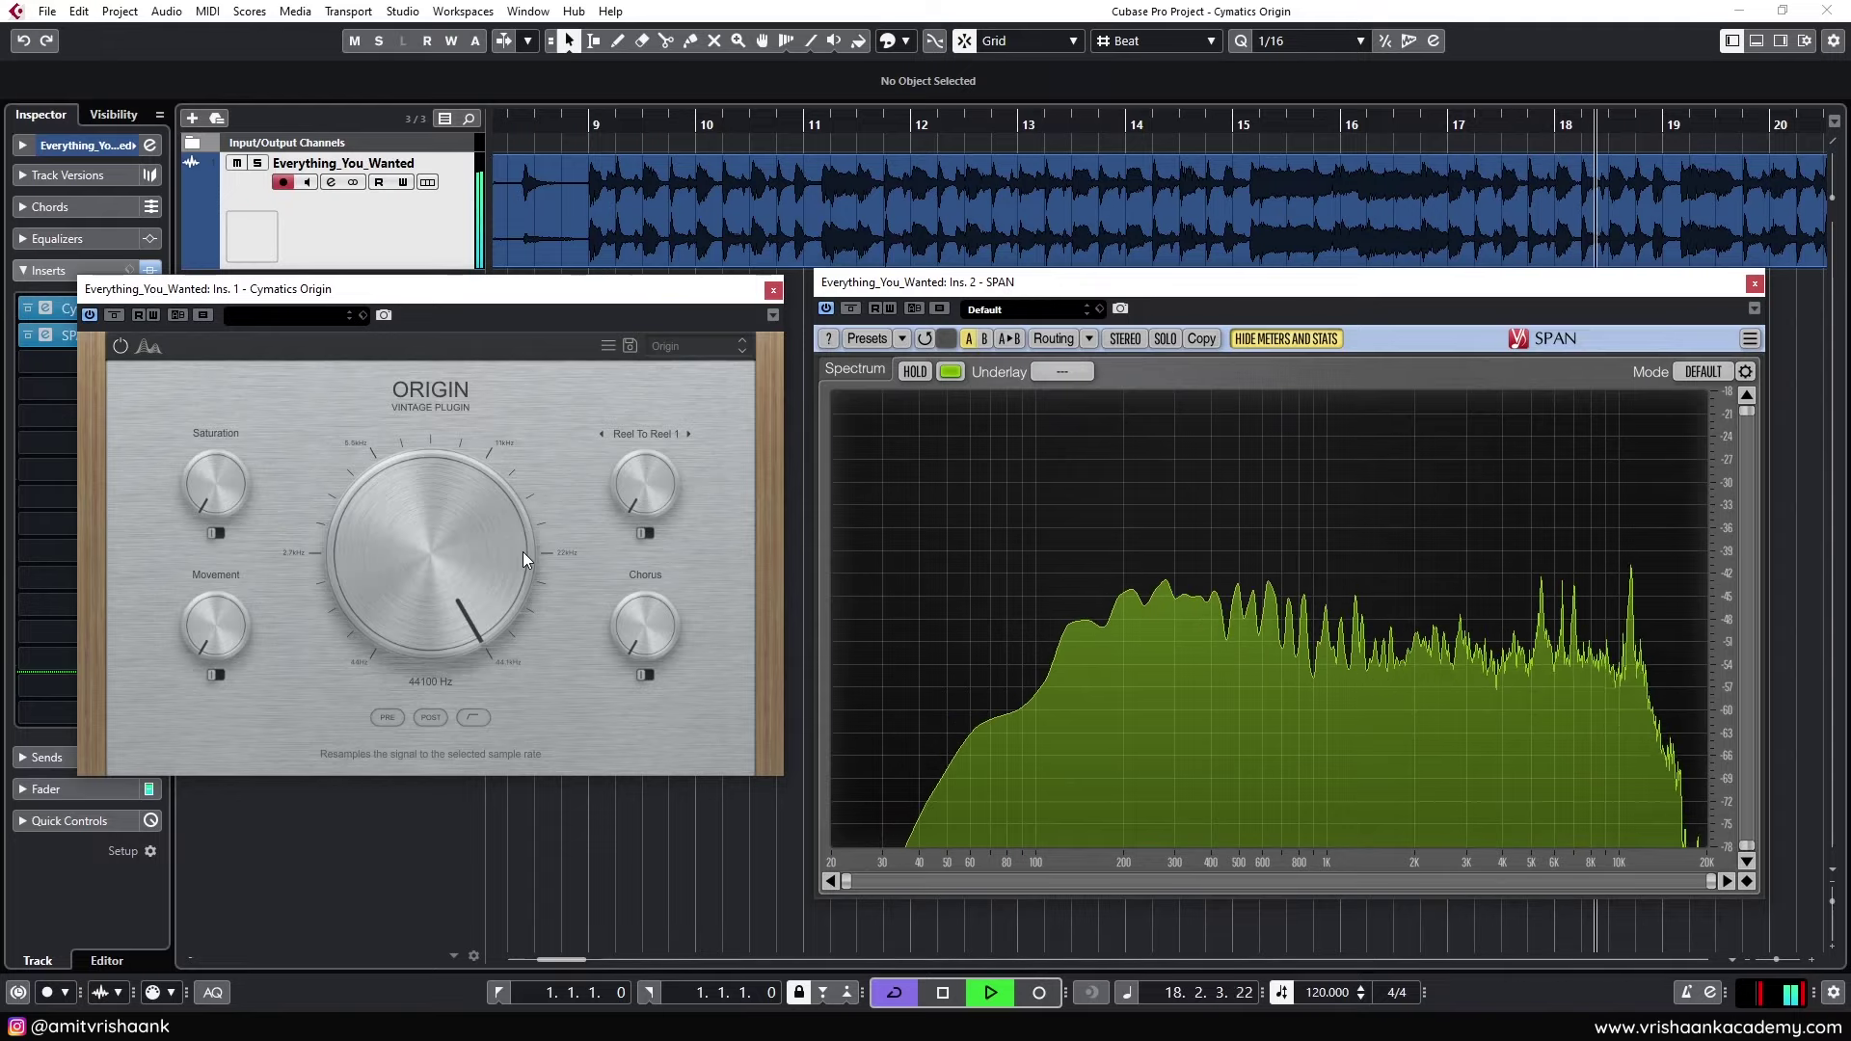
Stop playback and highlight the Nyquist theorem statement in the web search result
key("space")
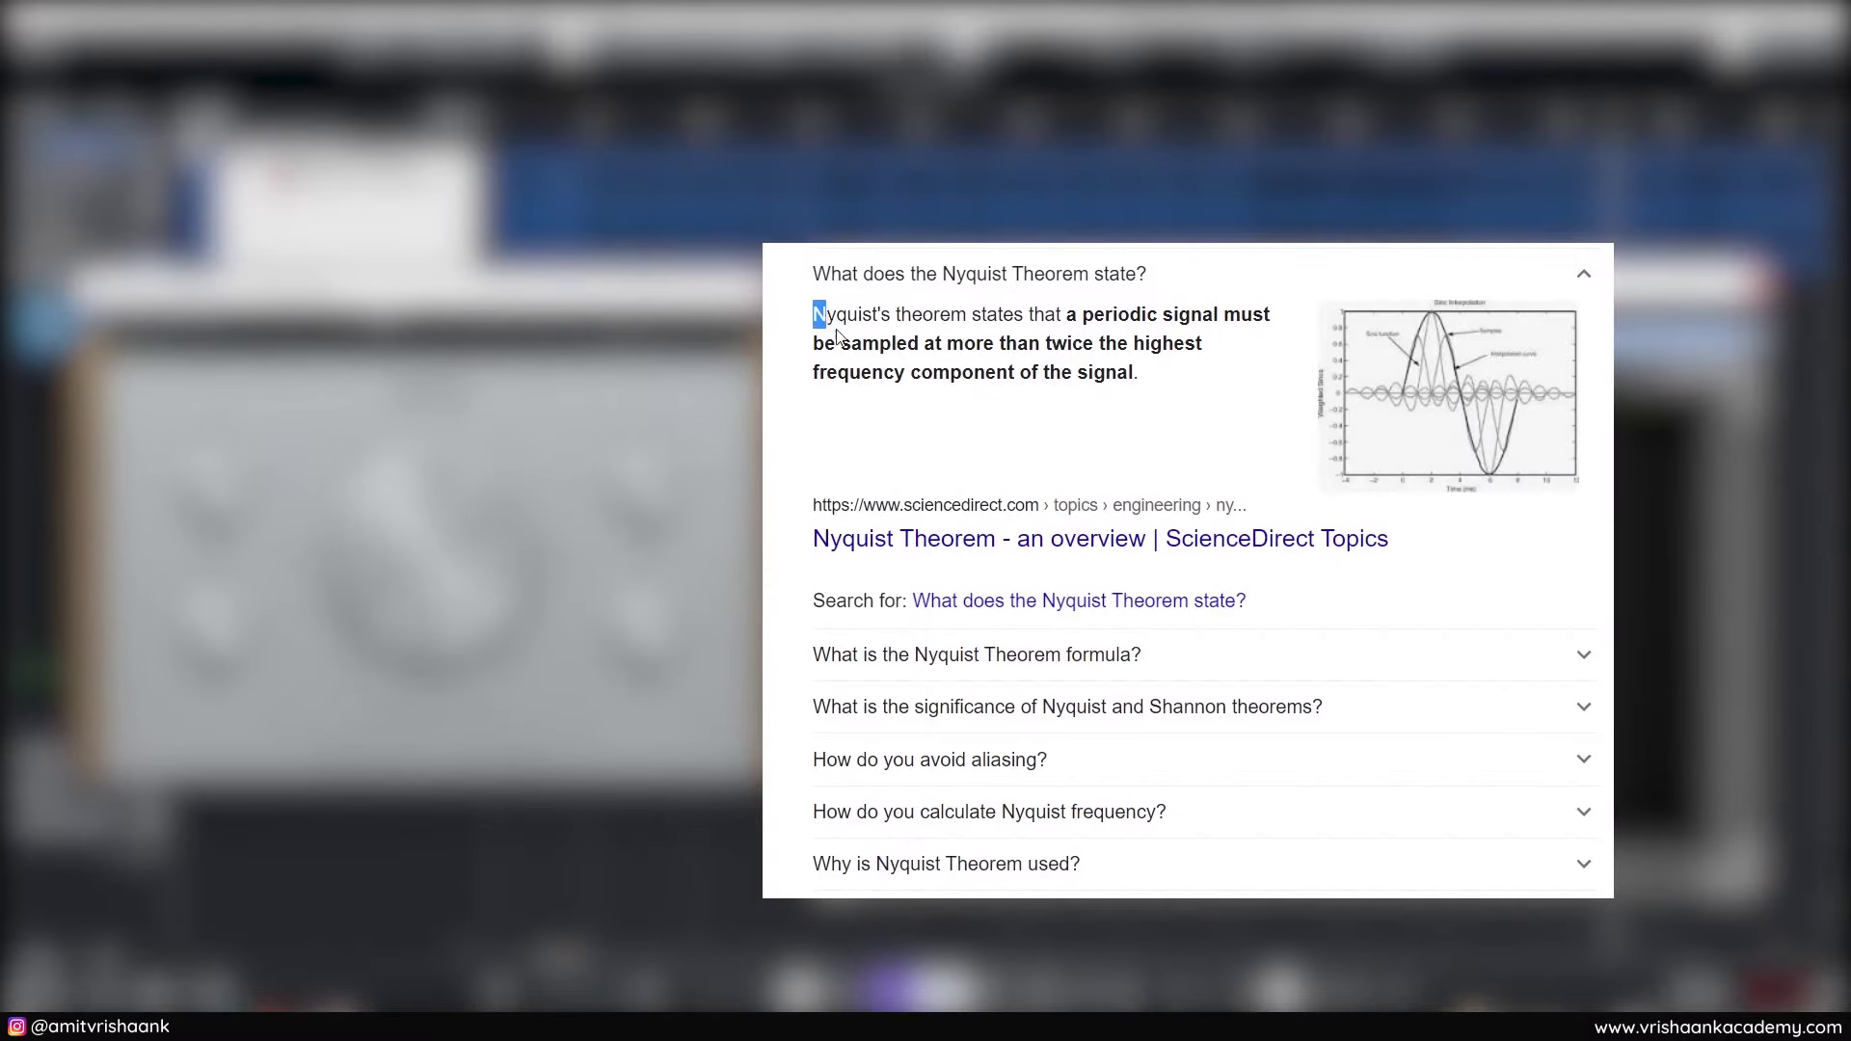
left_click_drag(837, 336, 1132, 375)
left_click_drag(816, 313, 1134, 373)
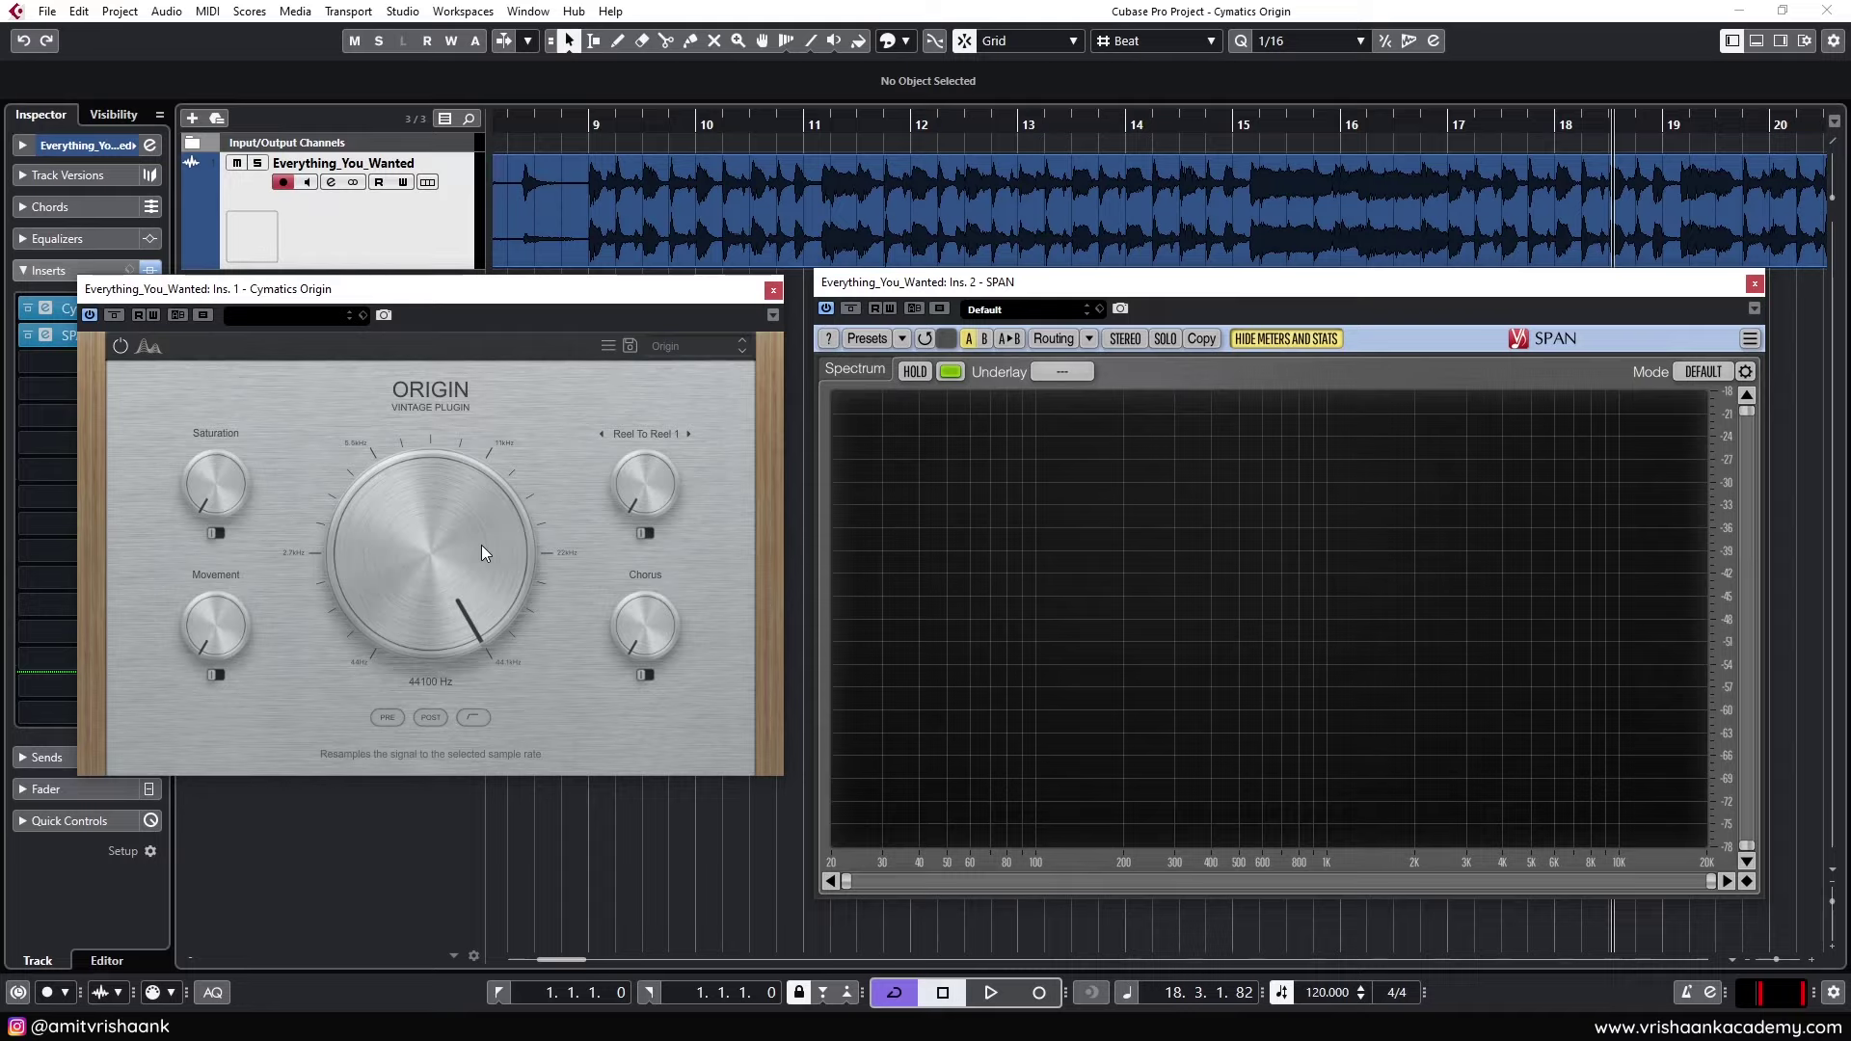
Lower Origin's Resample Freq to about 11200 Hz and play the track from around bar 9 to check the cutoff in SPAN
left_click_drag(460, 538, 453, 611)
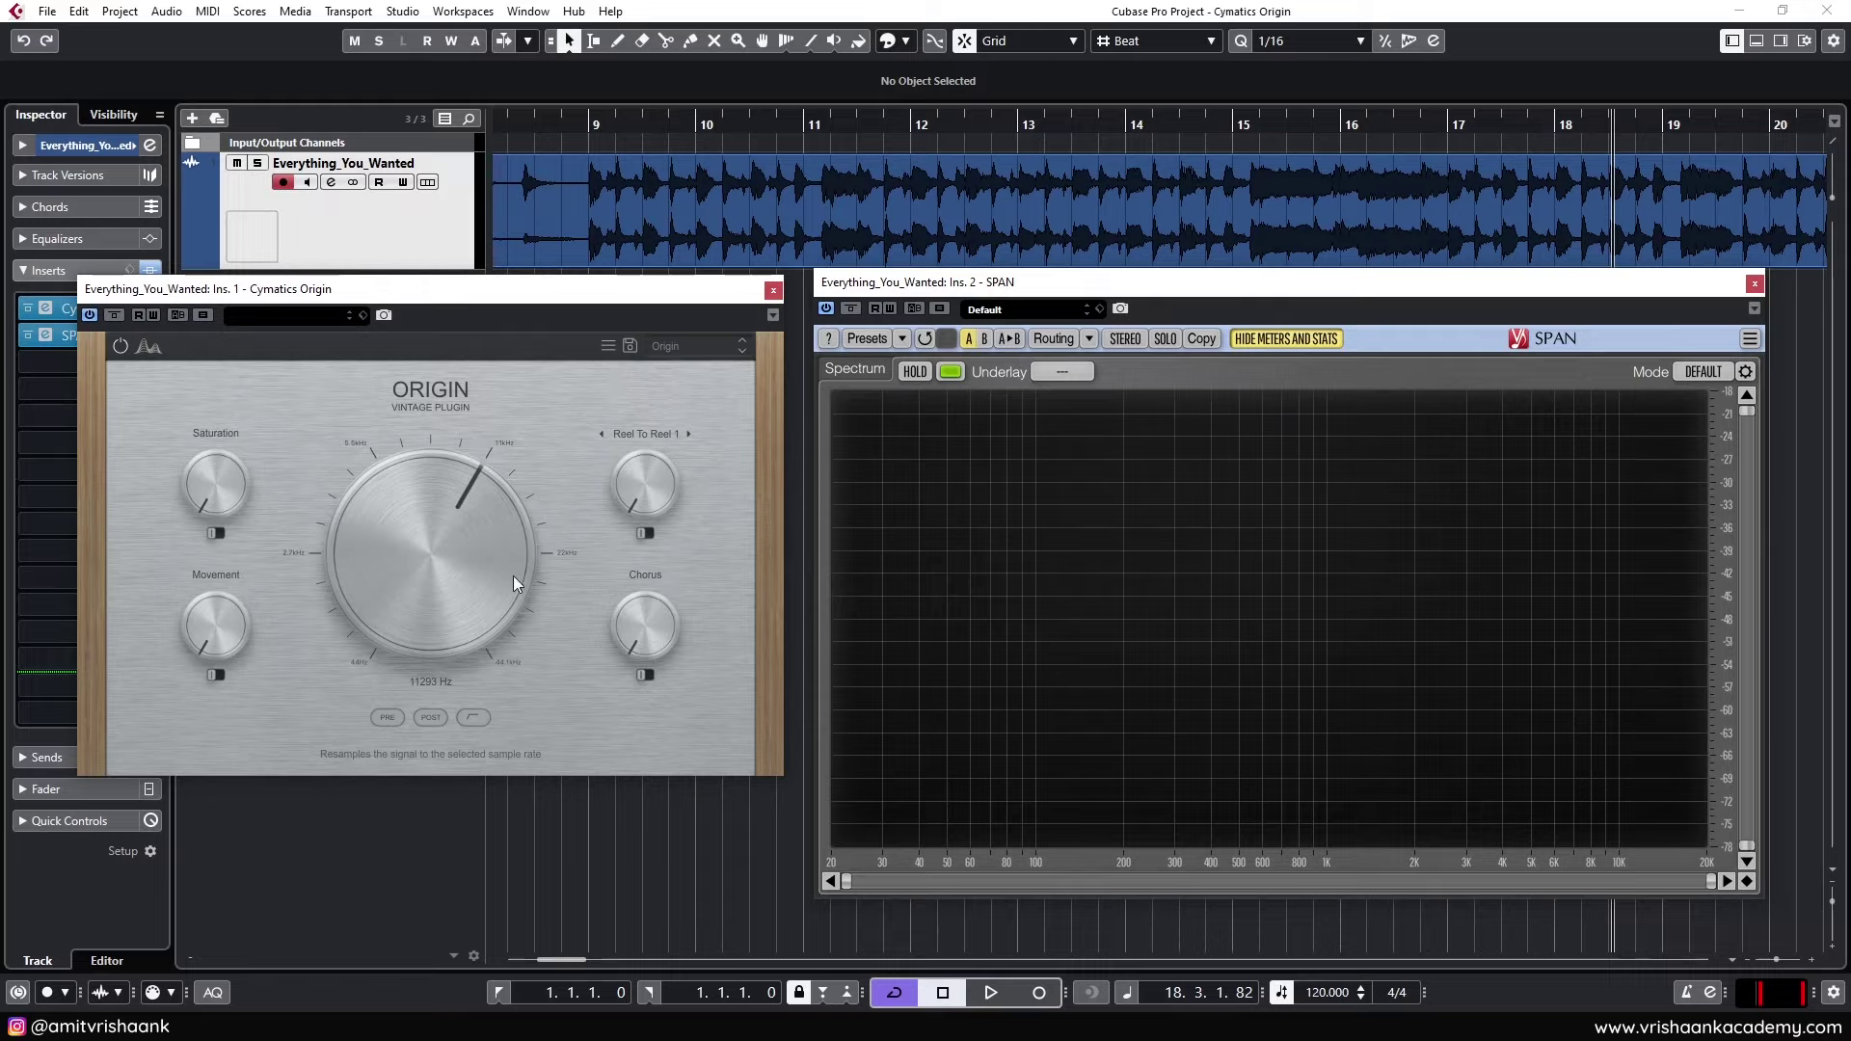
left_click(624, 124)
key("space")
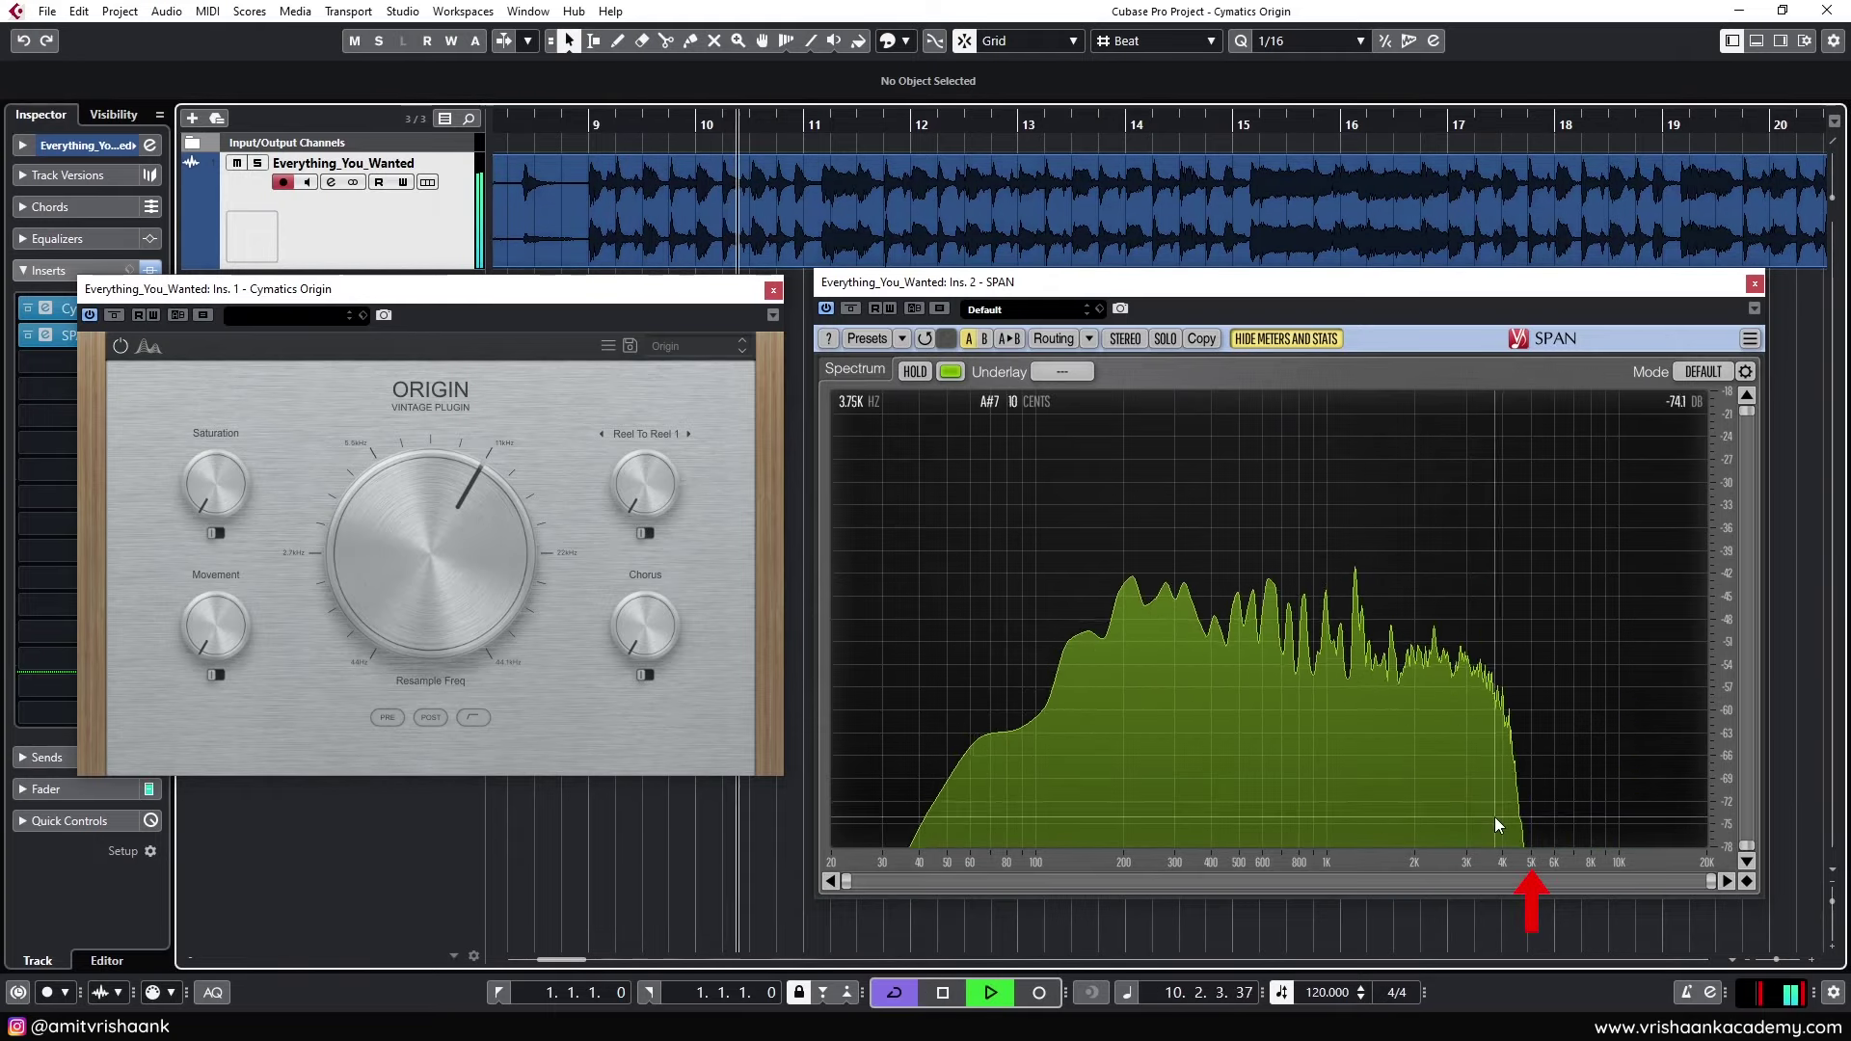
key("space")
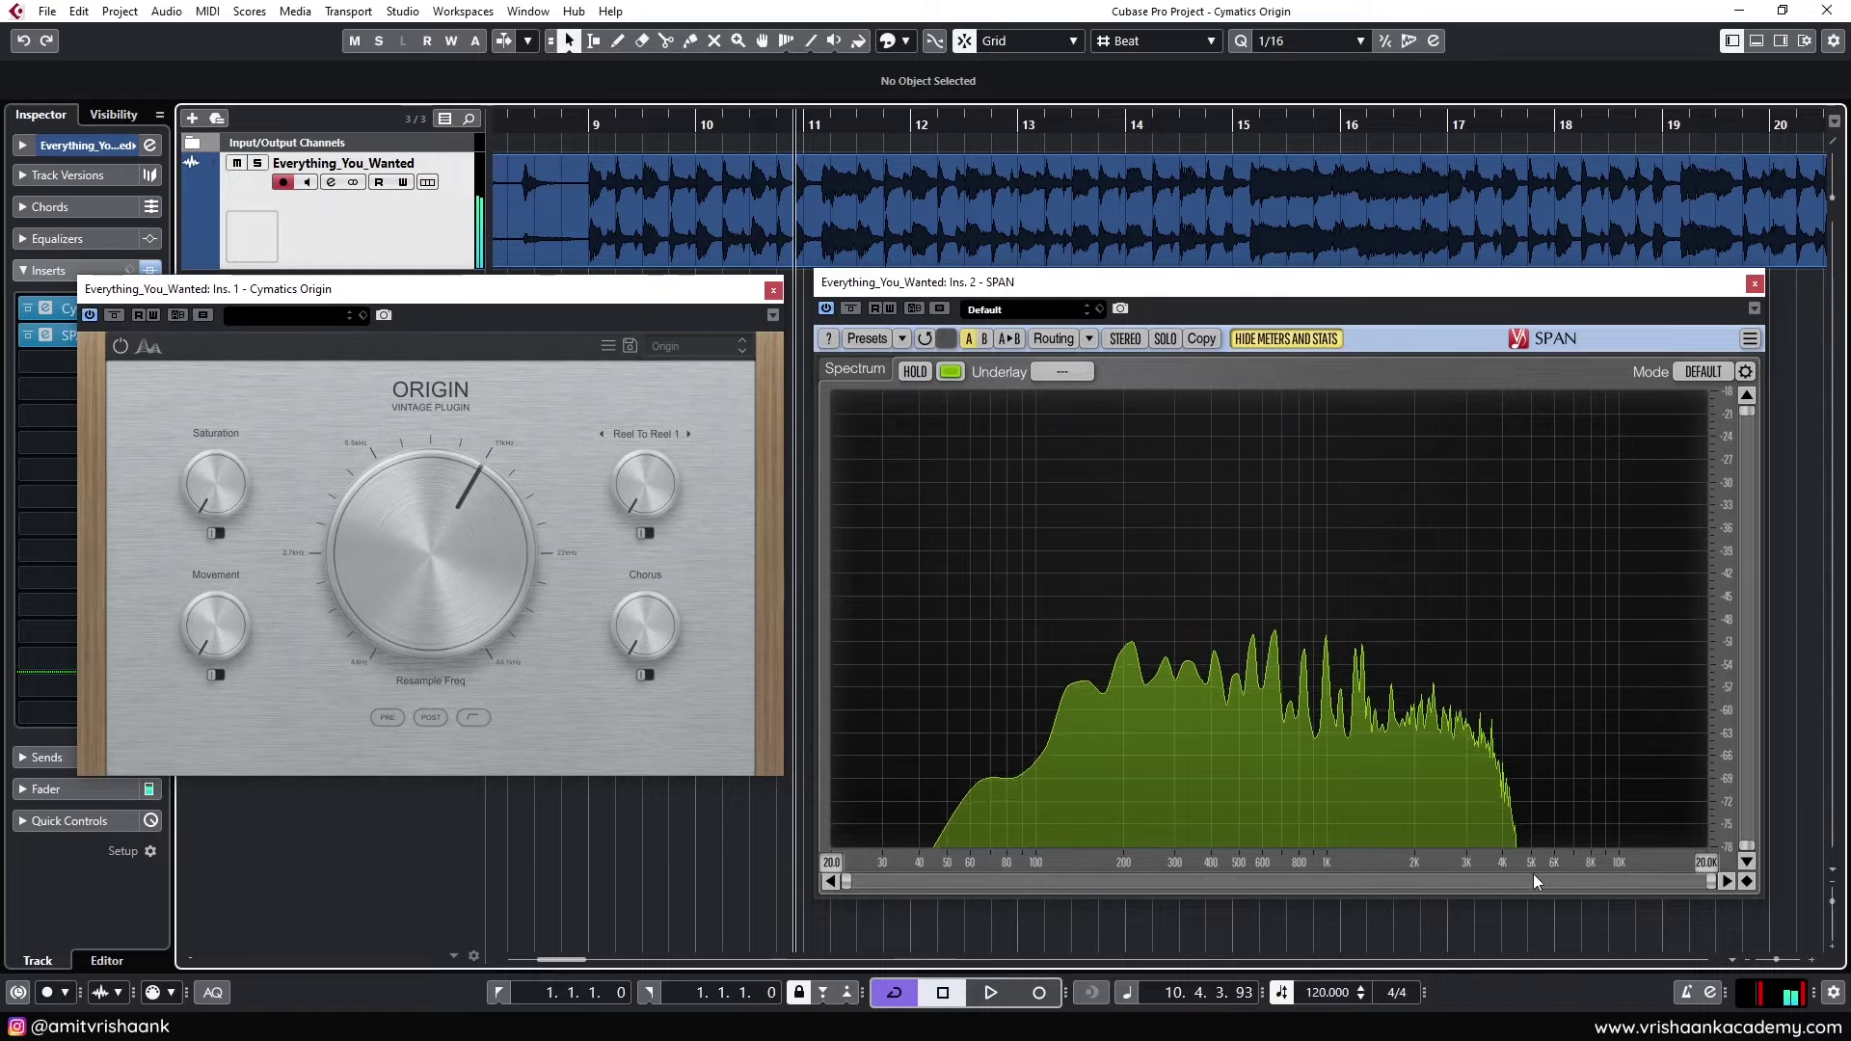
mouse_move(459, 482)
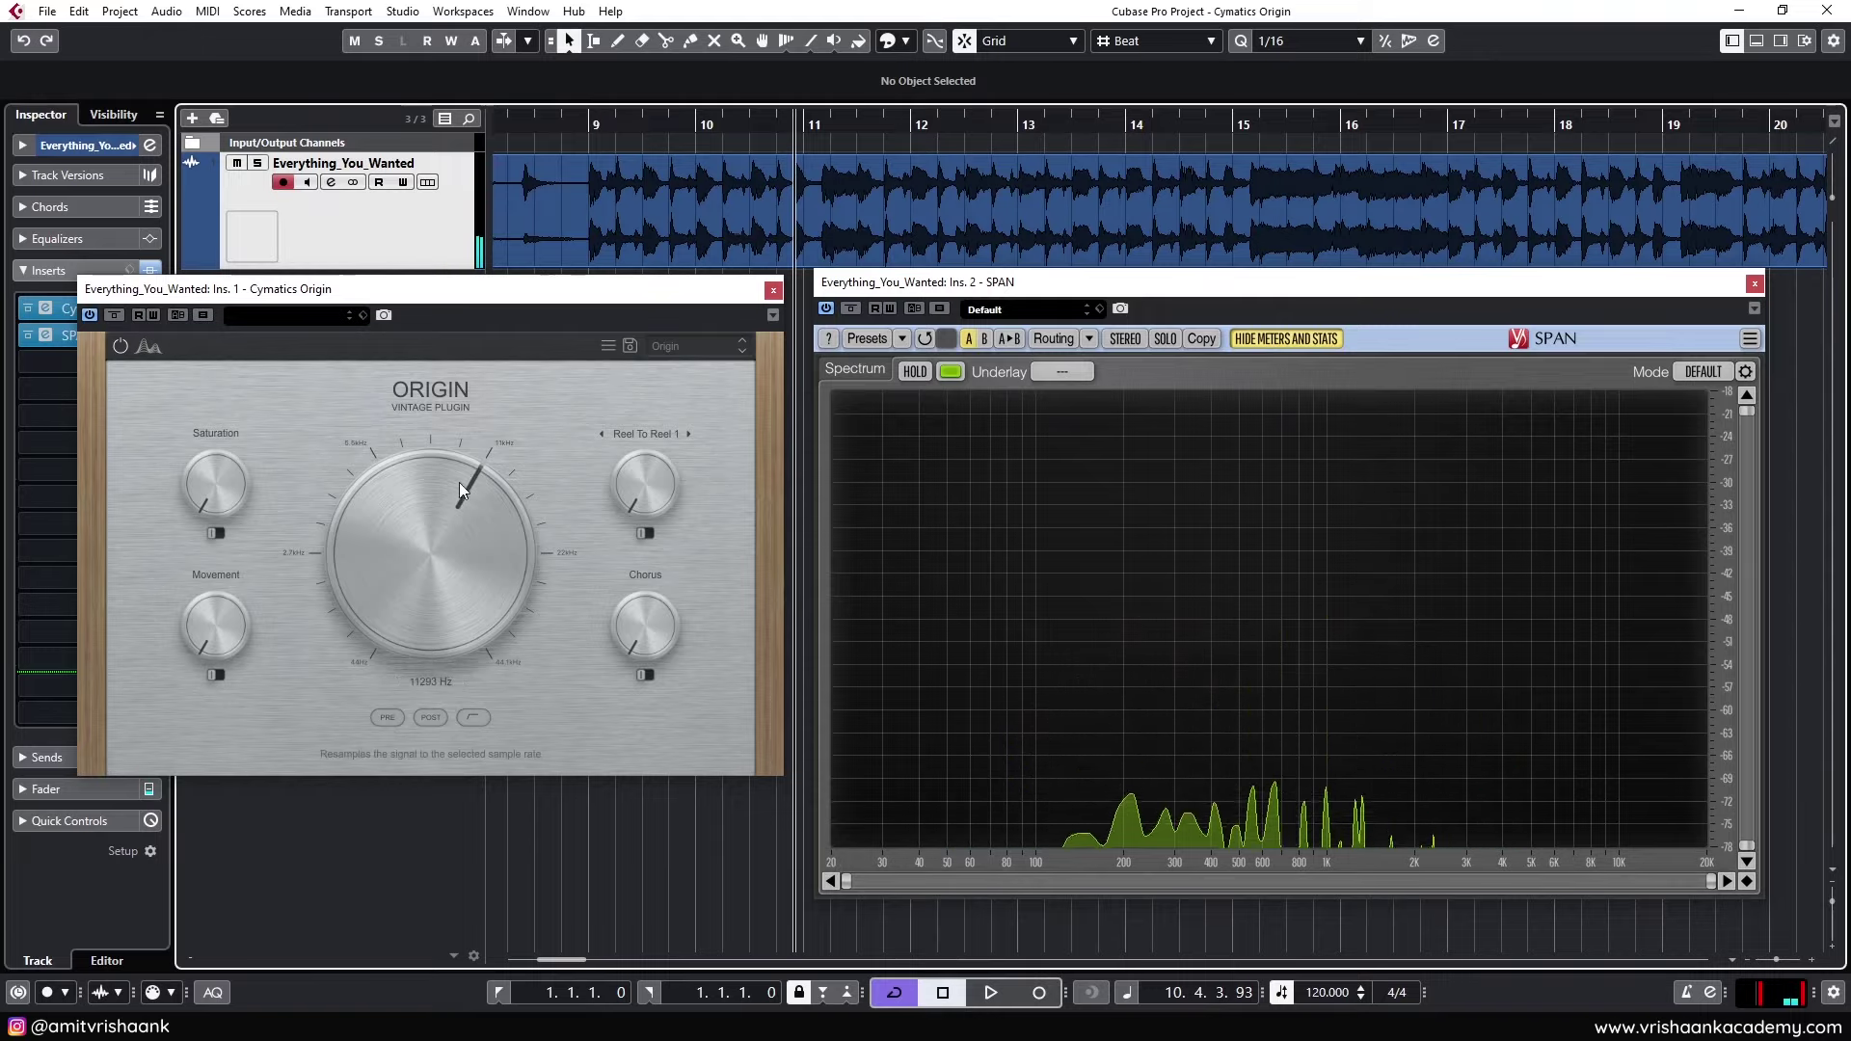
key("space")
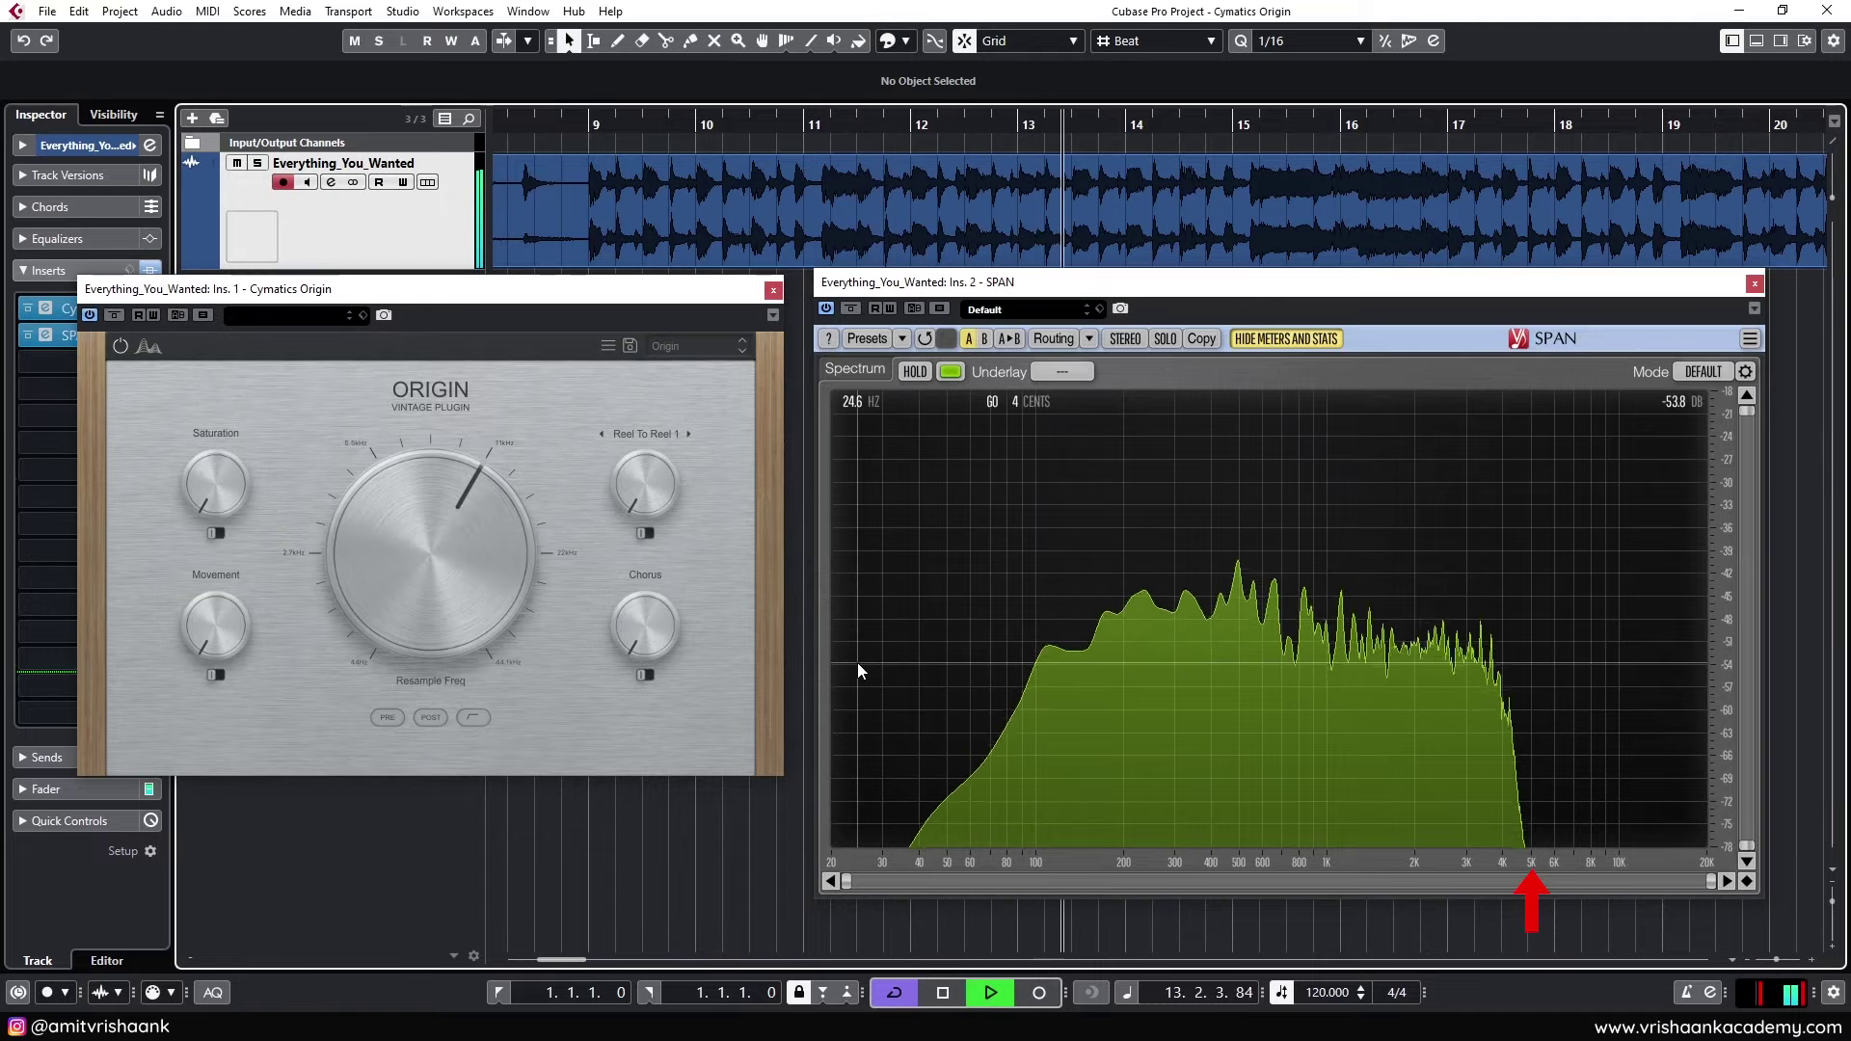
key("space")
Lower Resample Freq to just above the 5.5 kHz mark and play the track to check the spectrum cutoff in SPAN
mouse_move(506, 582)
left_click_drag(428, 517, 430, 552)
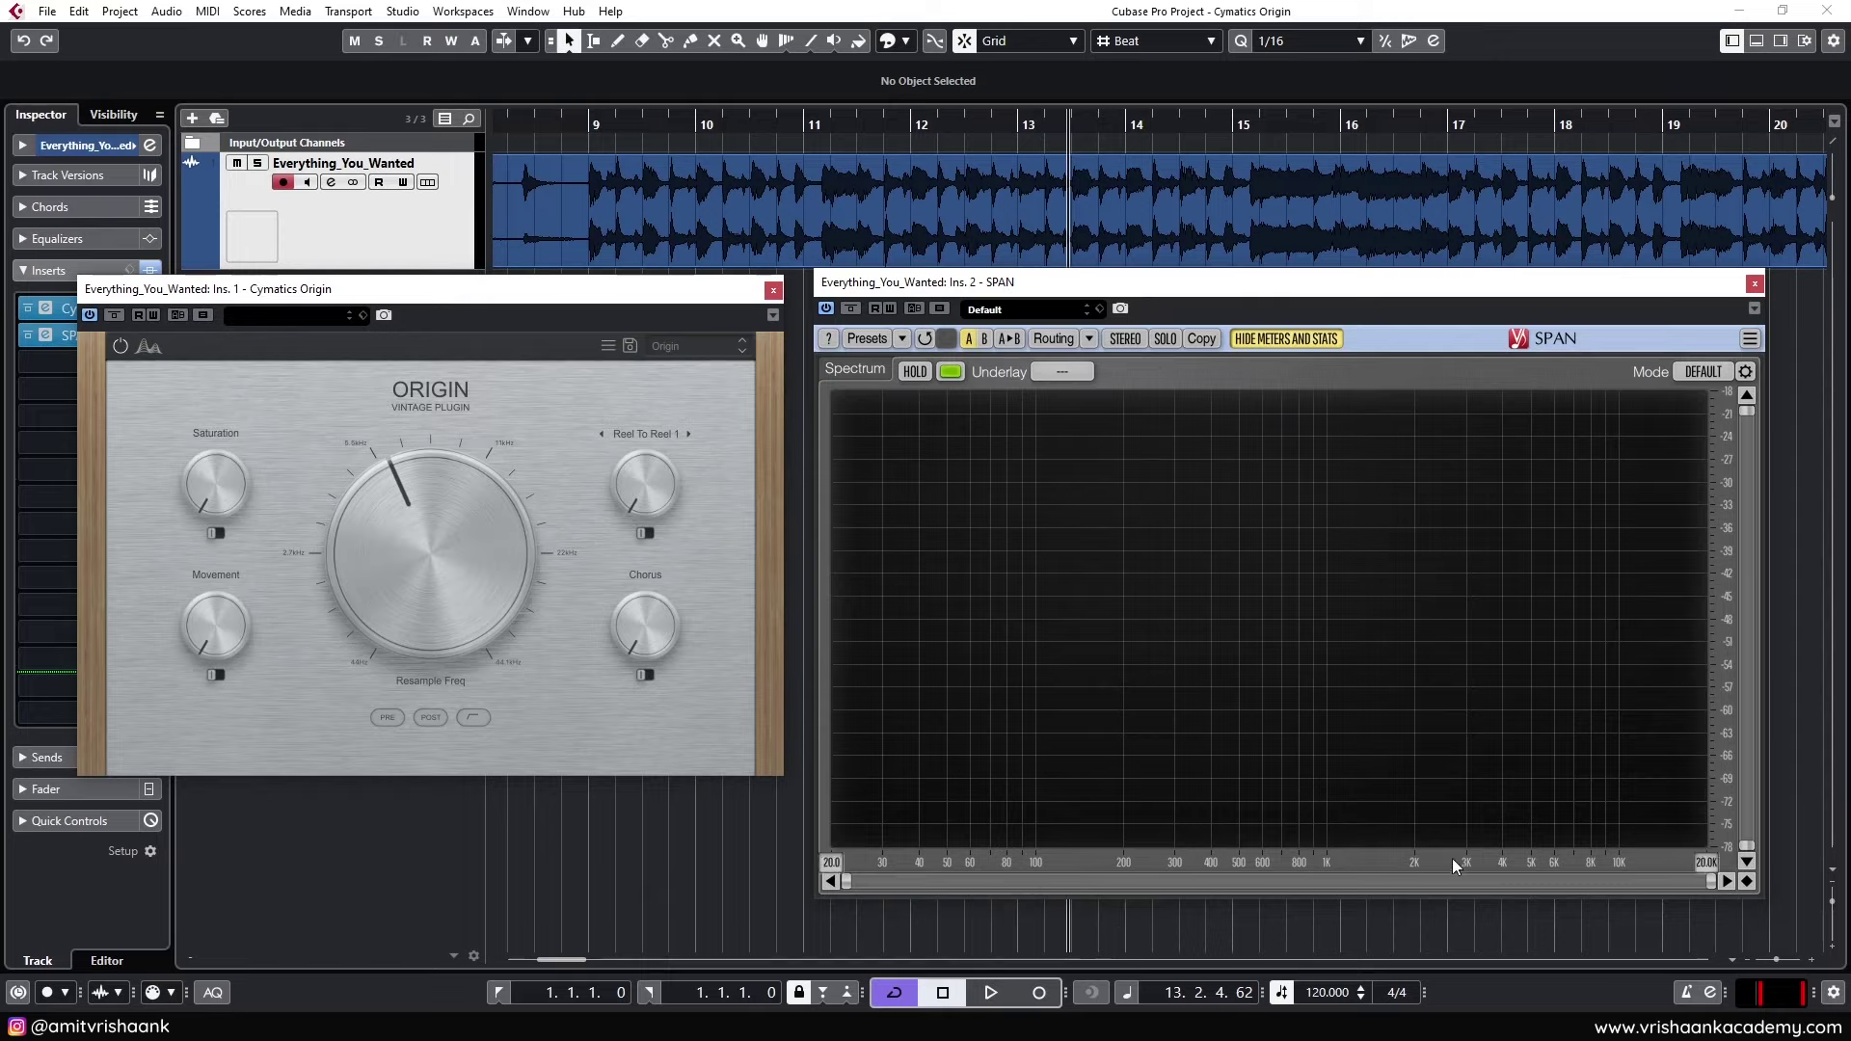
key("space")
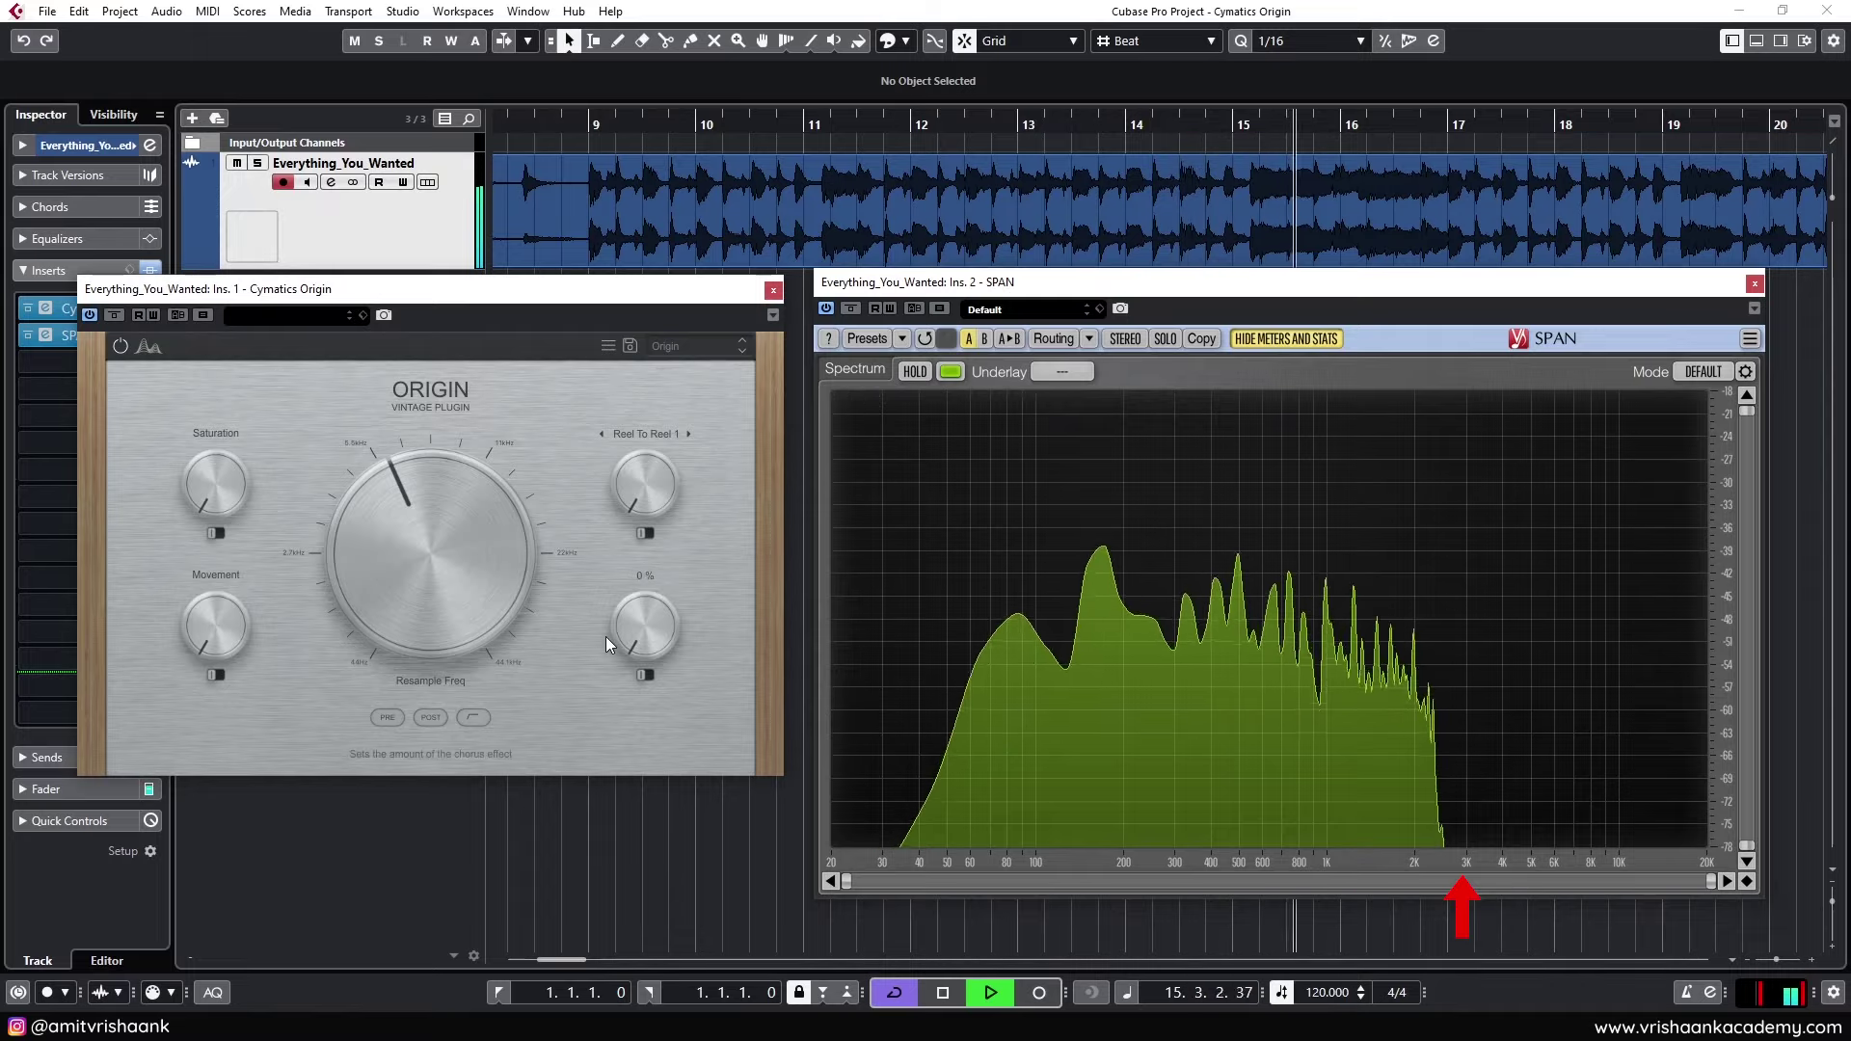
key("space")
Return Resample Freq to 44100 Hz and play the track to examine the full spectrum in SPAN
left_click(455, 586)
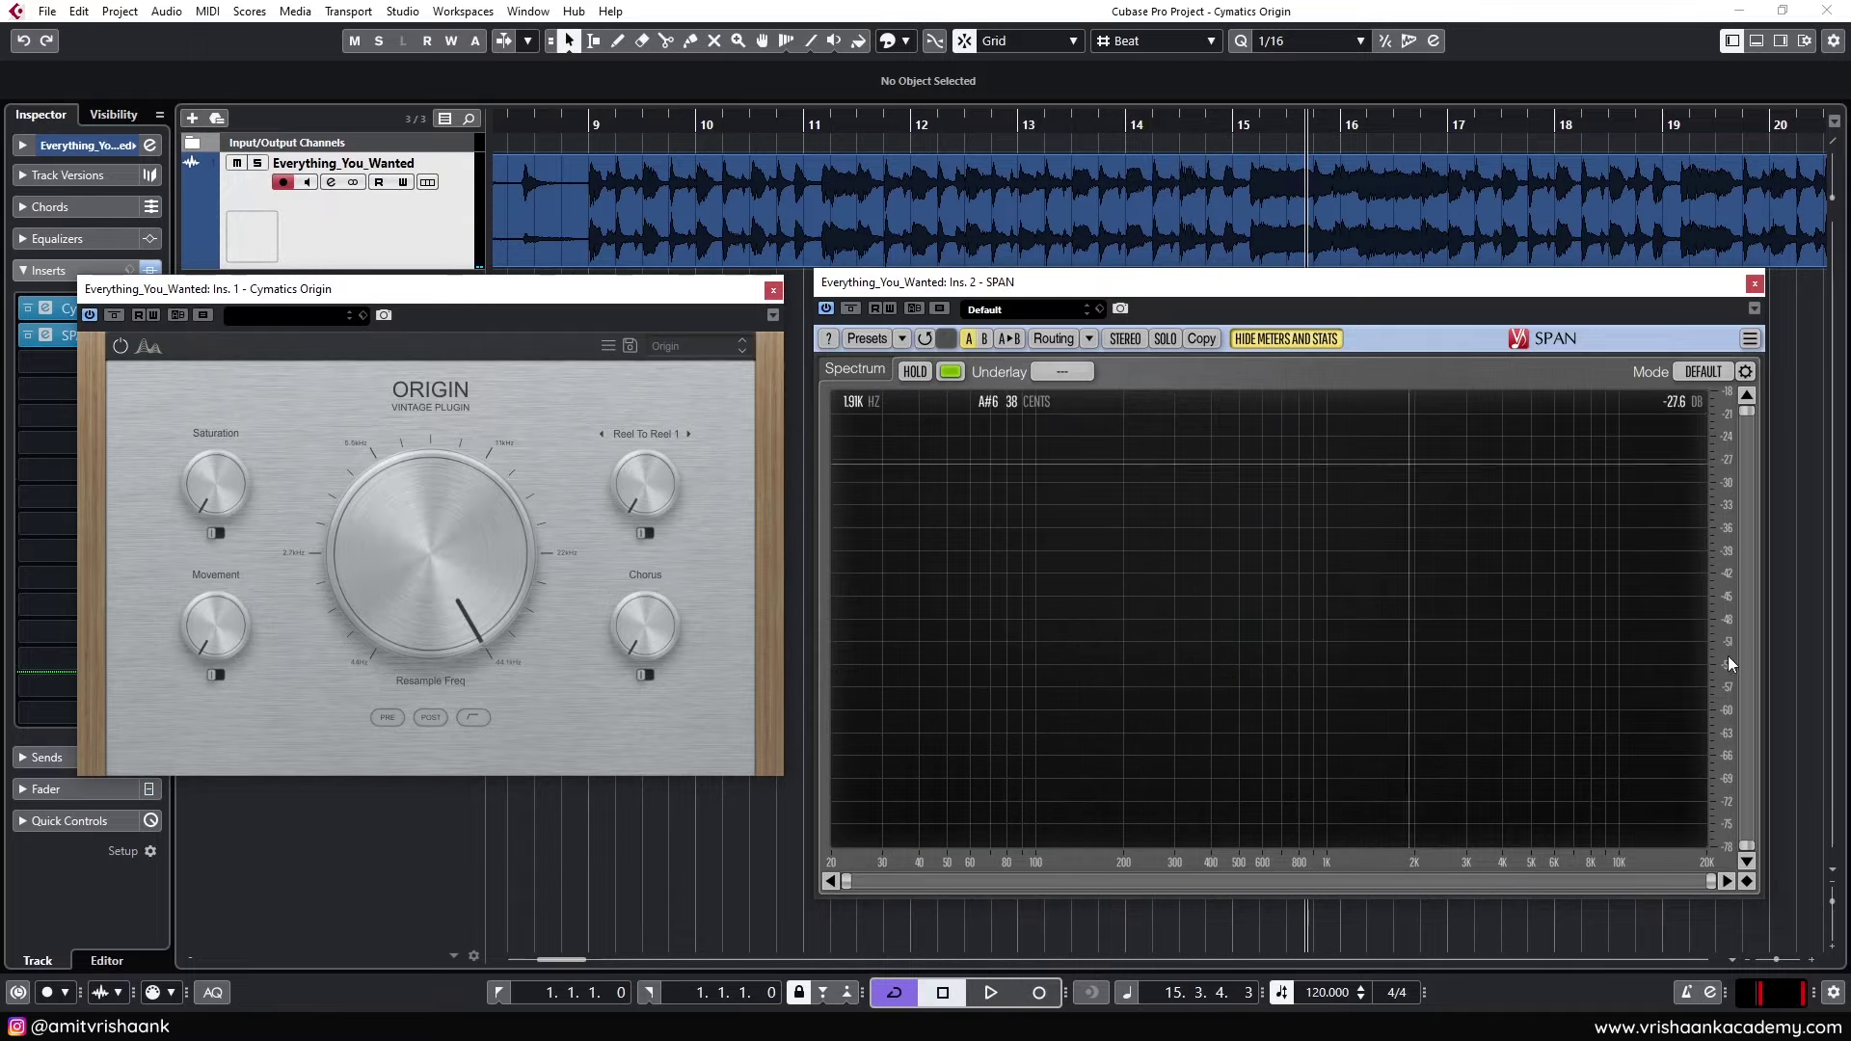
key("space")
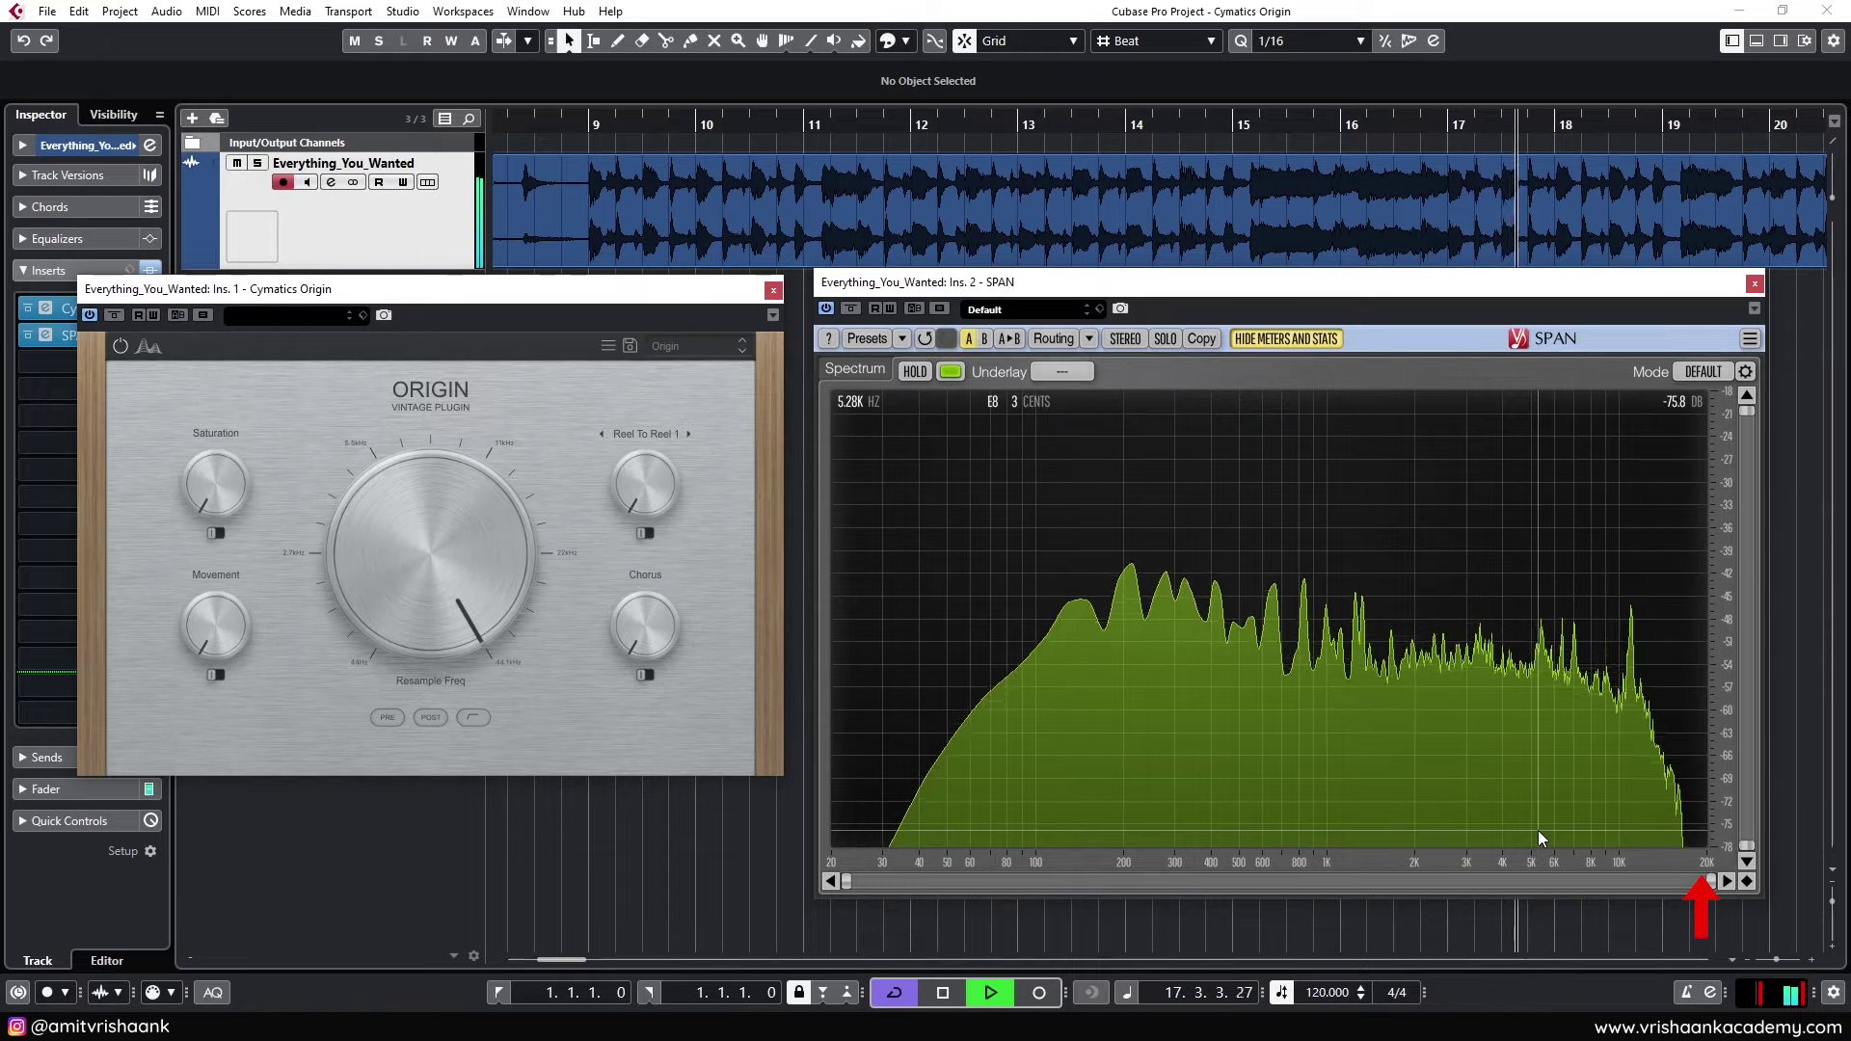
key("space")
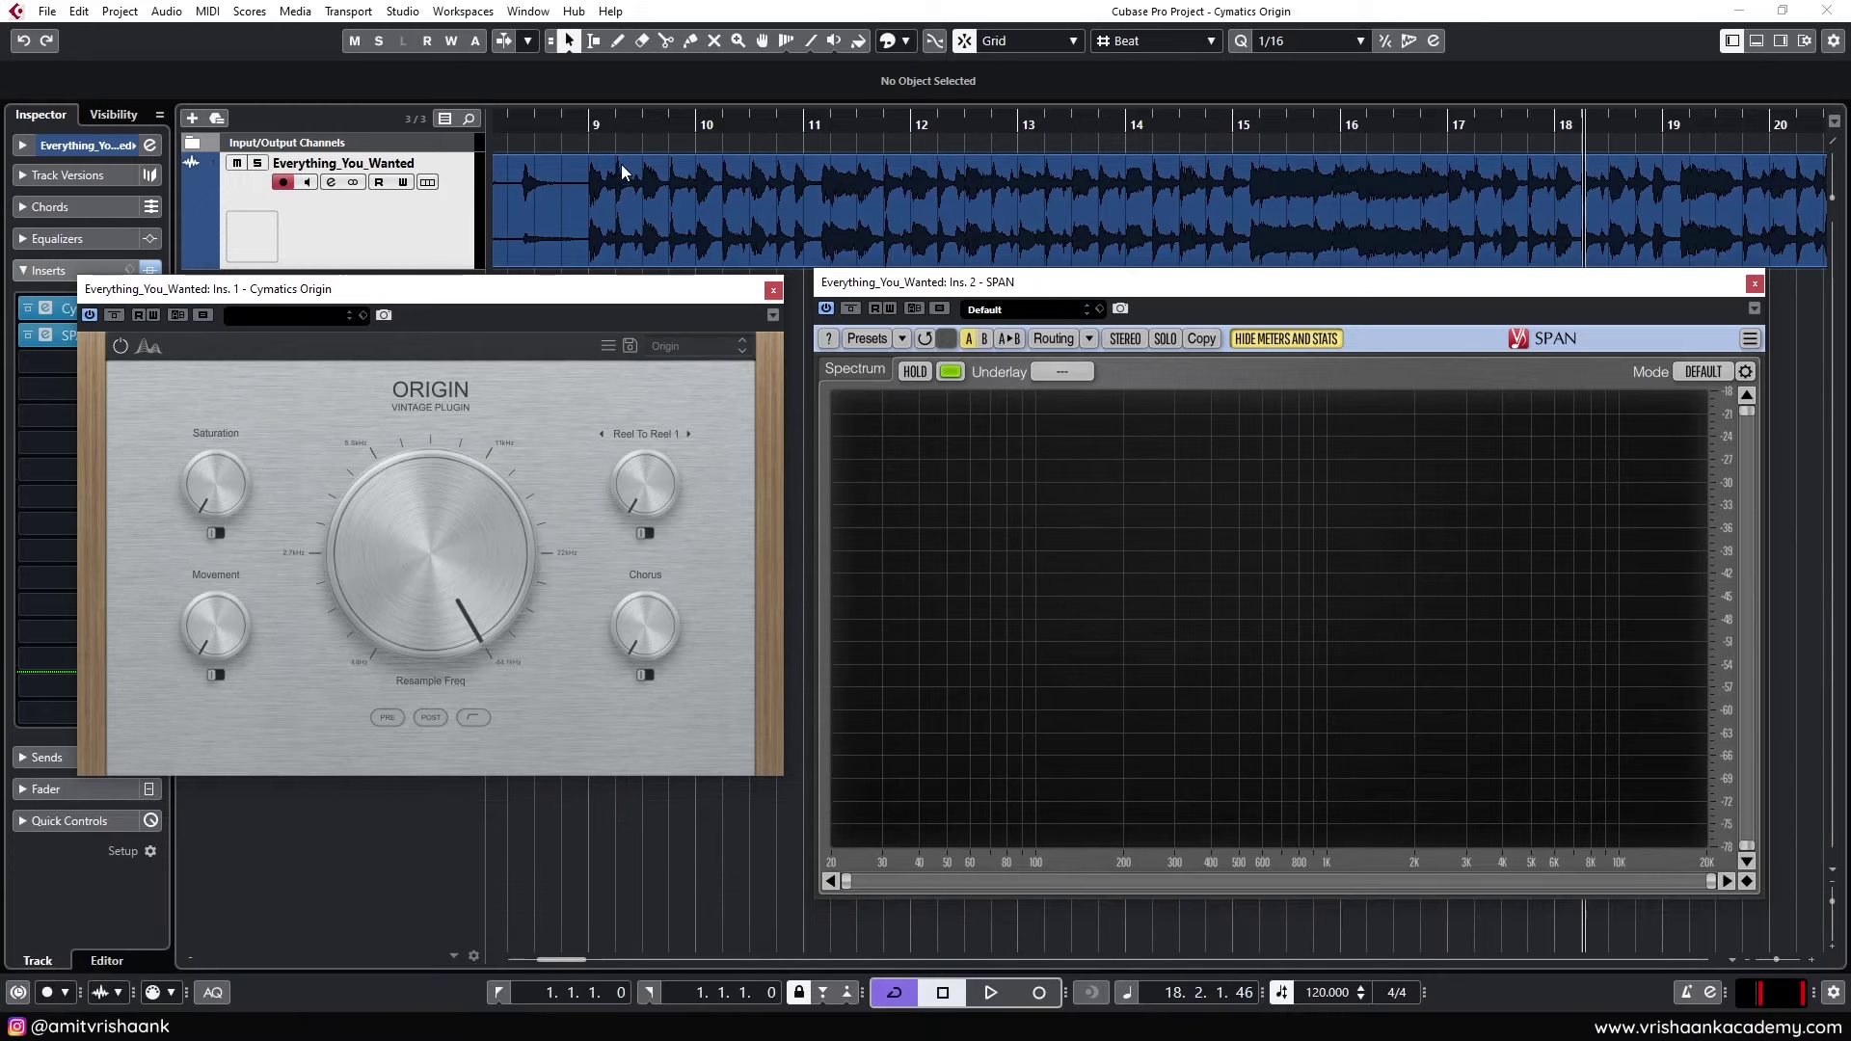
Play the track from bar 9 and lower Resample Freq to just above the 11 kHz mark while watching SPAN
left_click(587, 126)
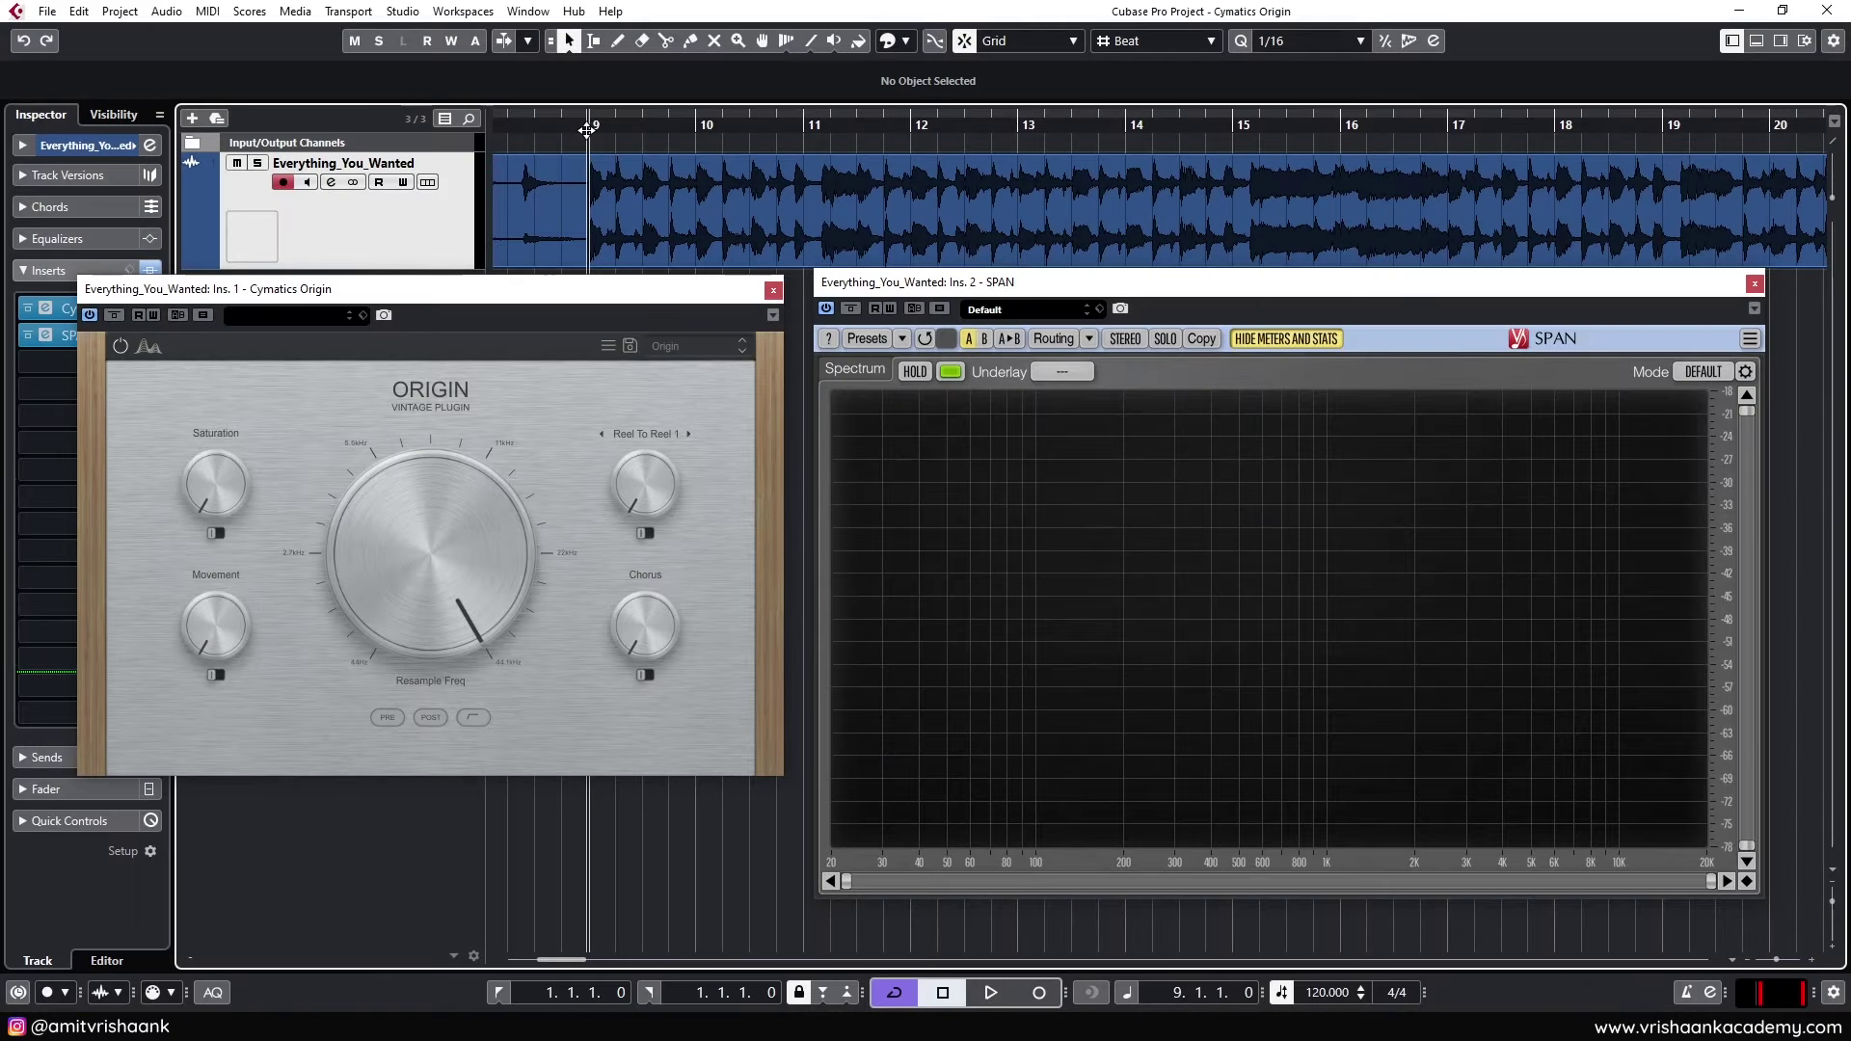
key("space")
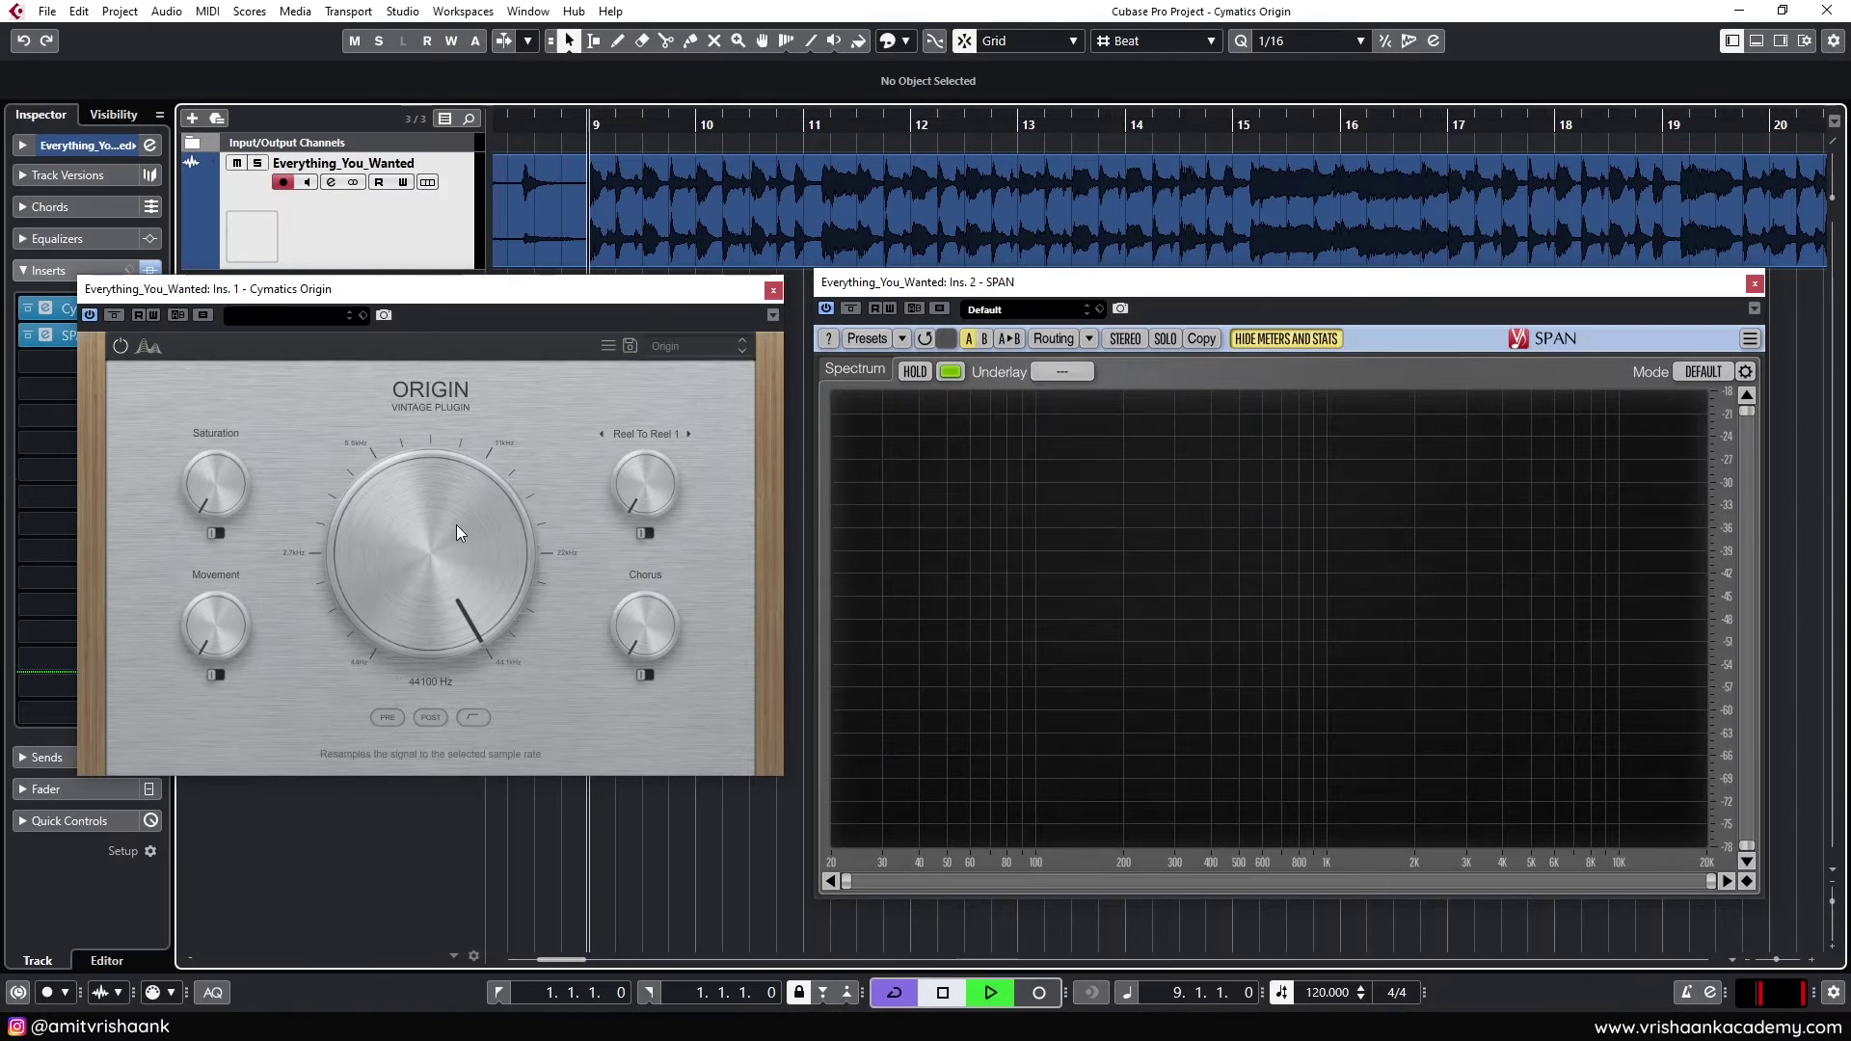
left_click_drag(451, 536, 453, 588)
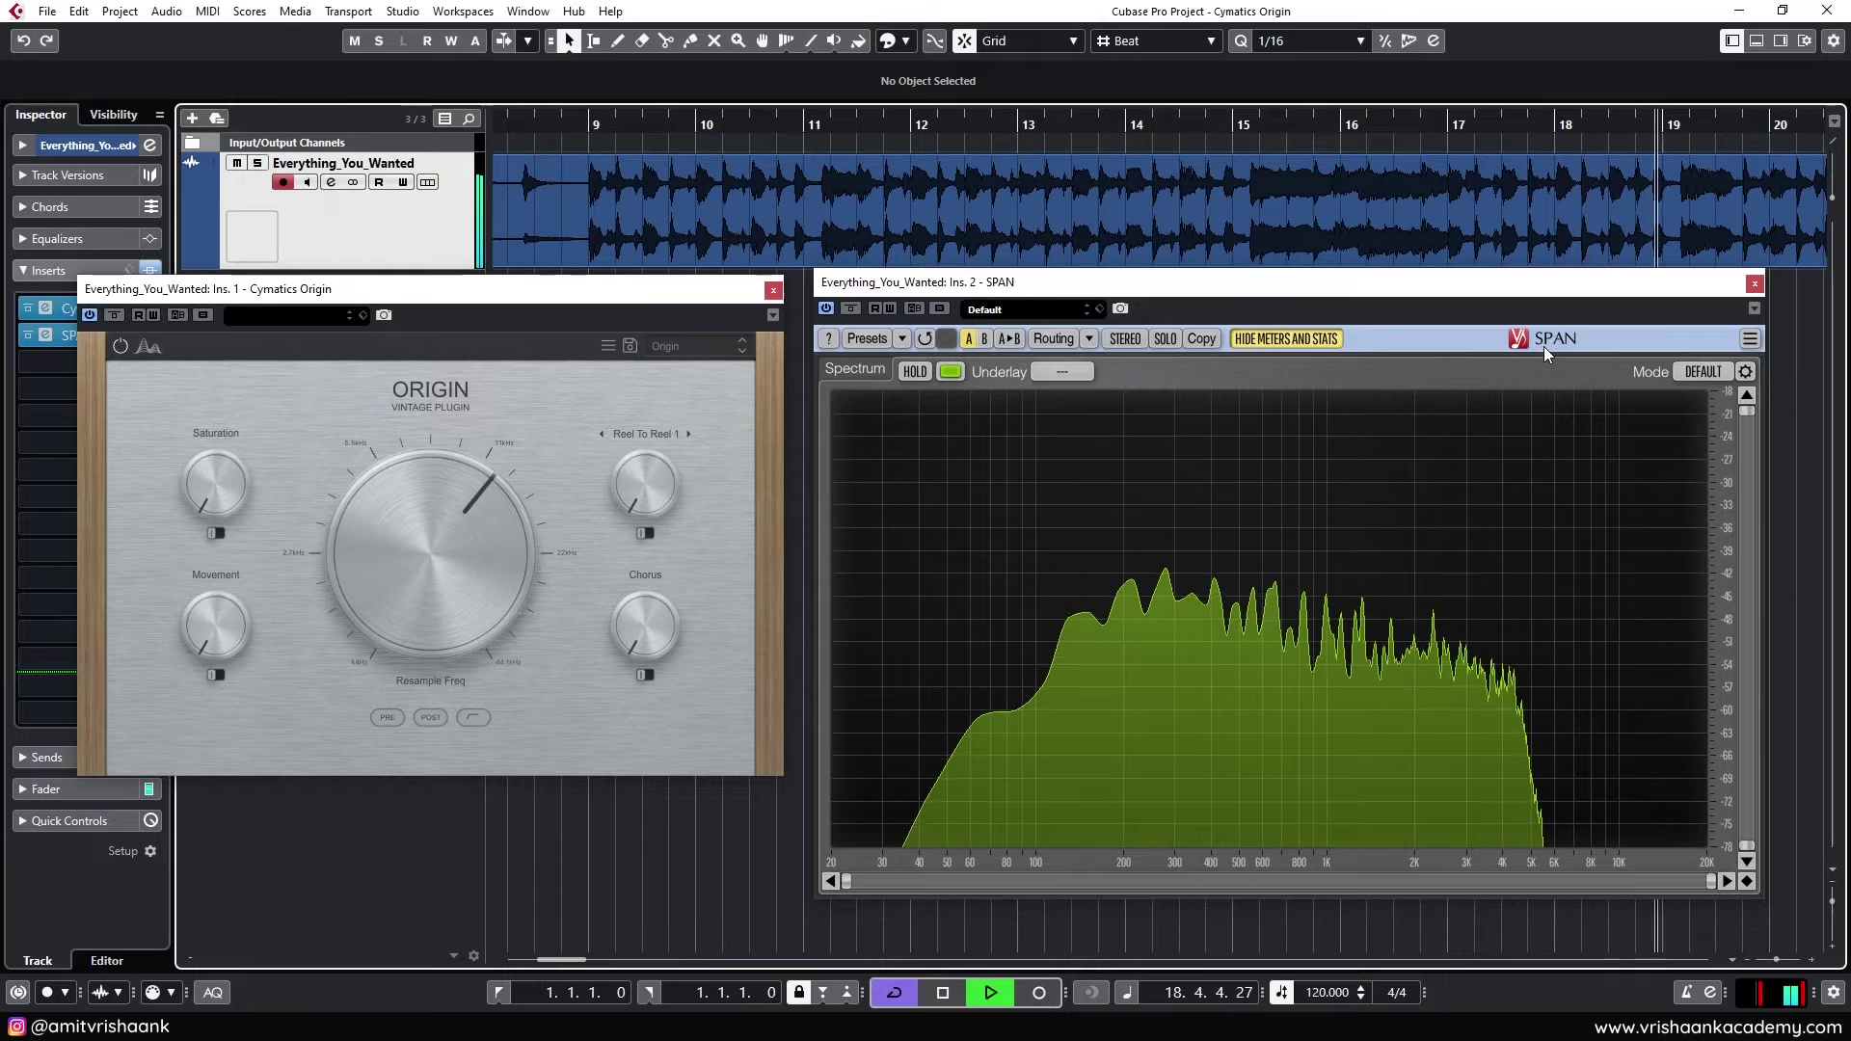
key("space")
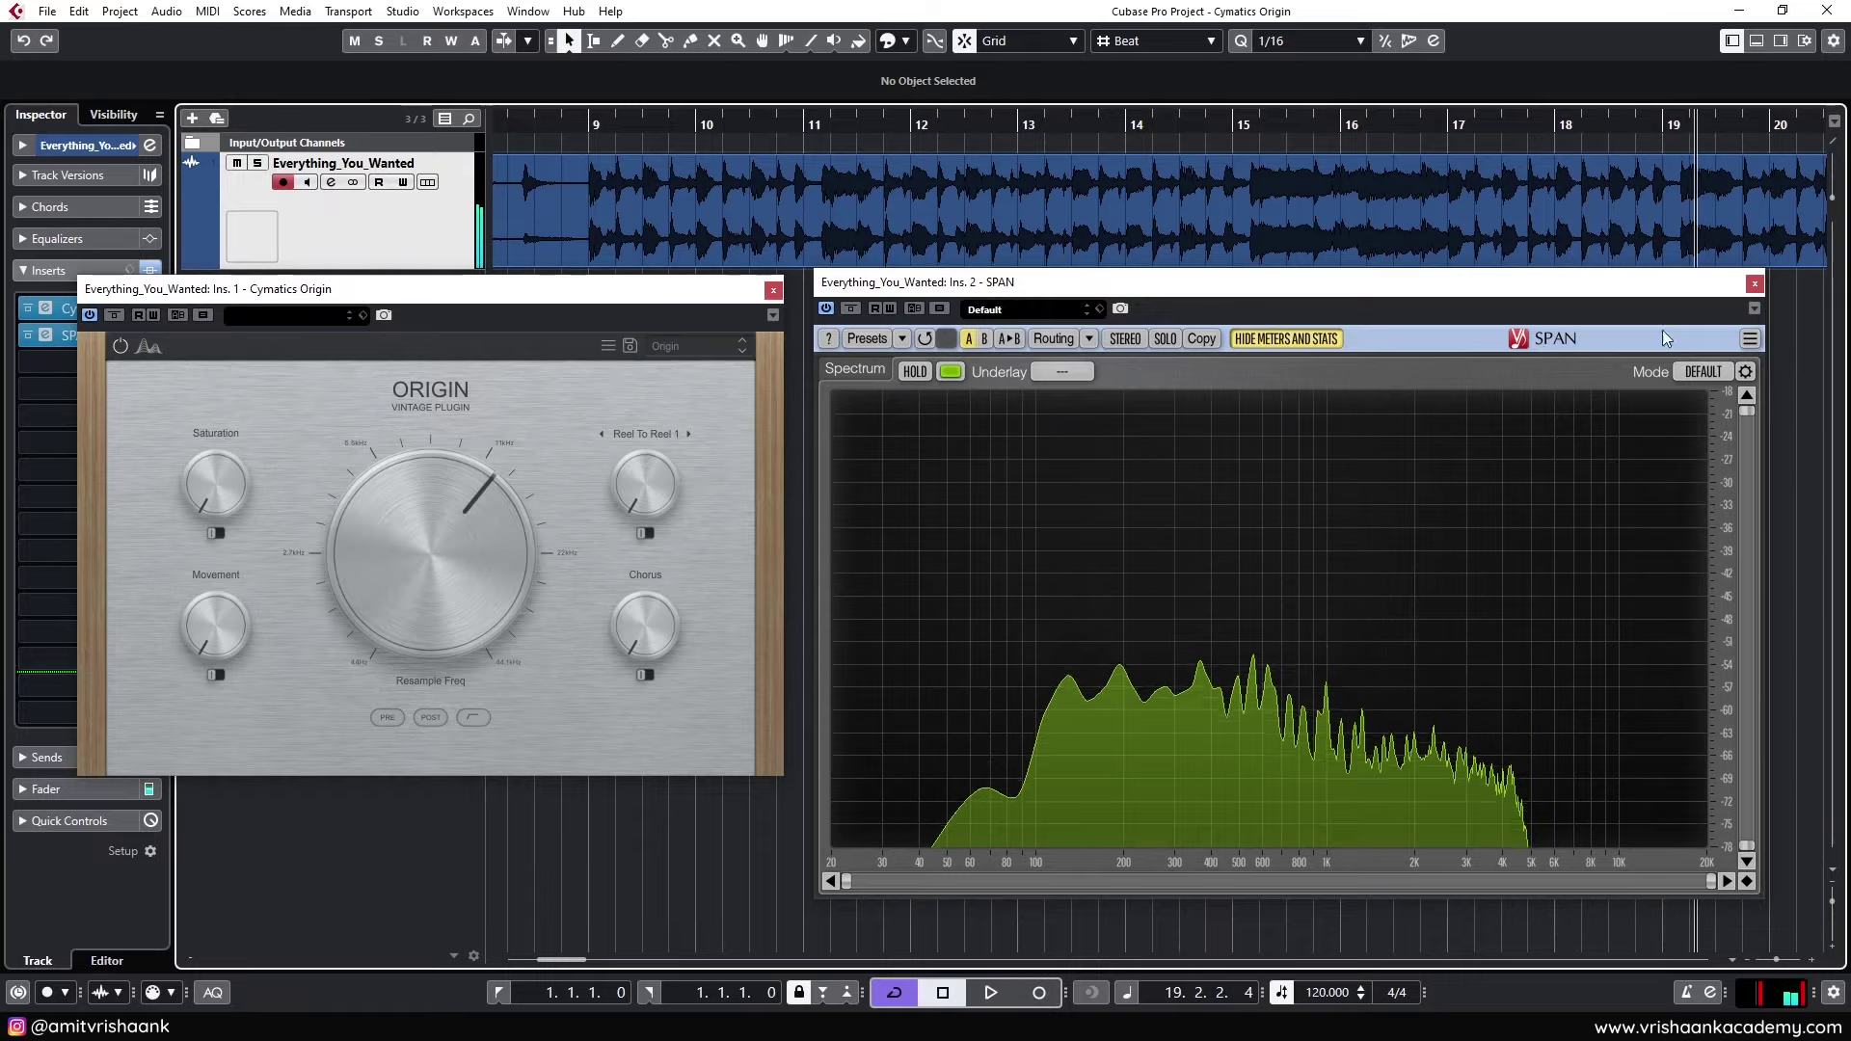
Close the SPAN window and move the Origin window to the middle of the project
left_click(1754, 282)
left_click_drag(653, 305, 1094, 295)
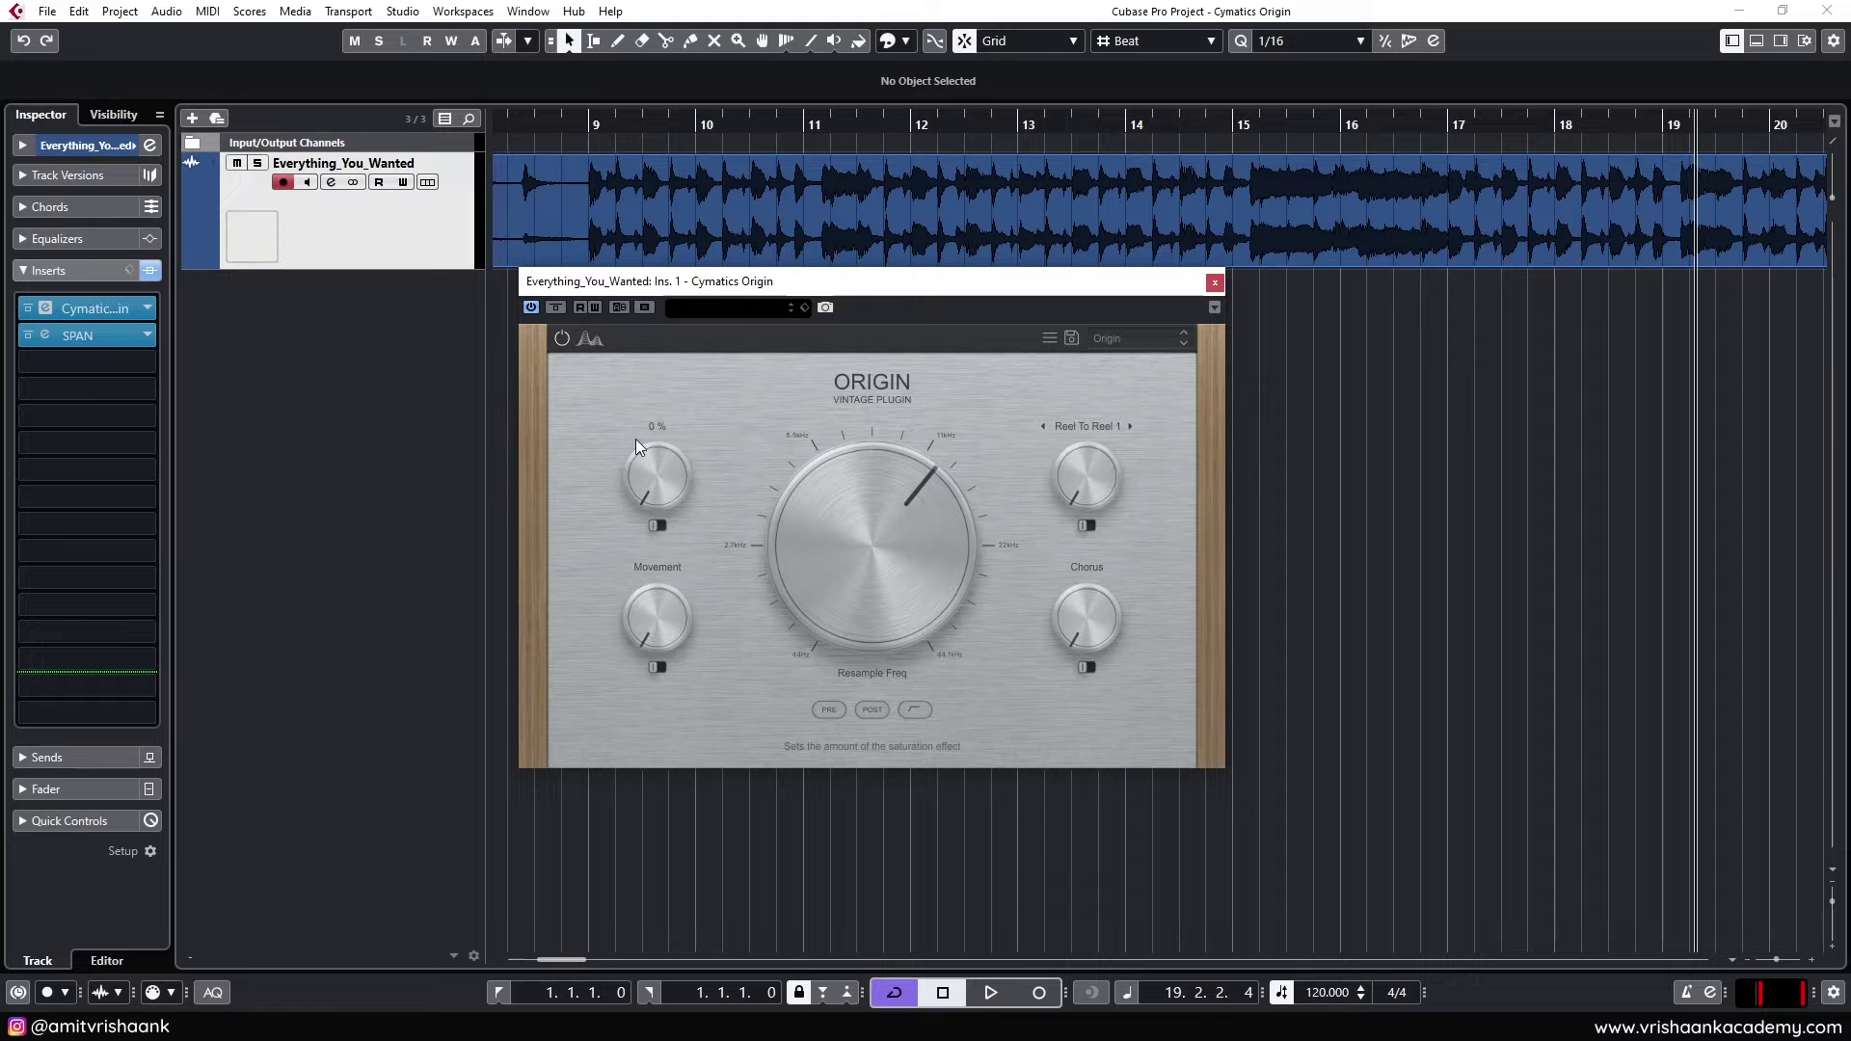
Play the track from bar 9, raise Origin's Saturation to hear it, and bring it back to 33 %
key("space")
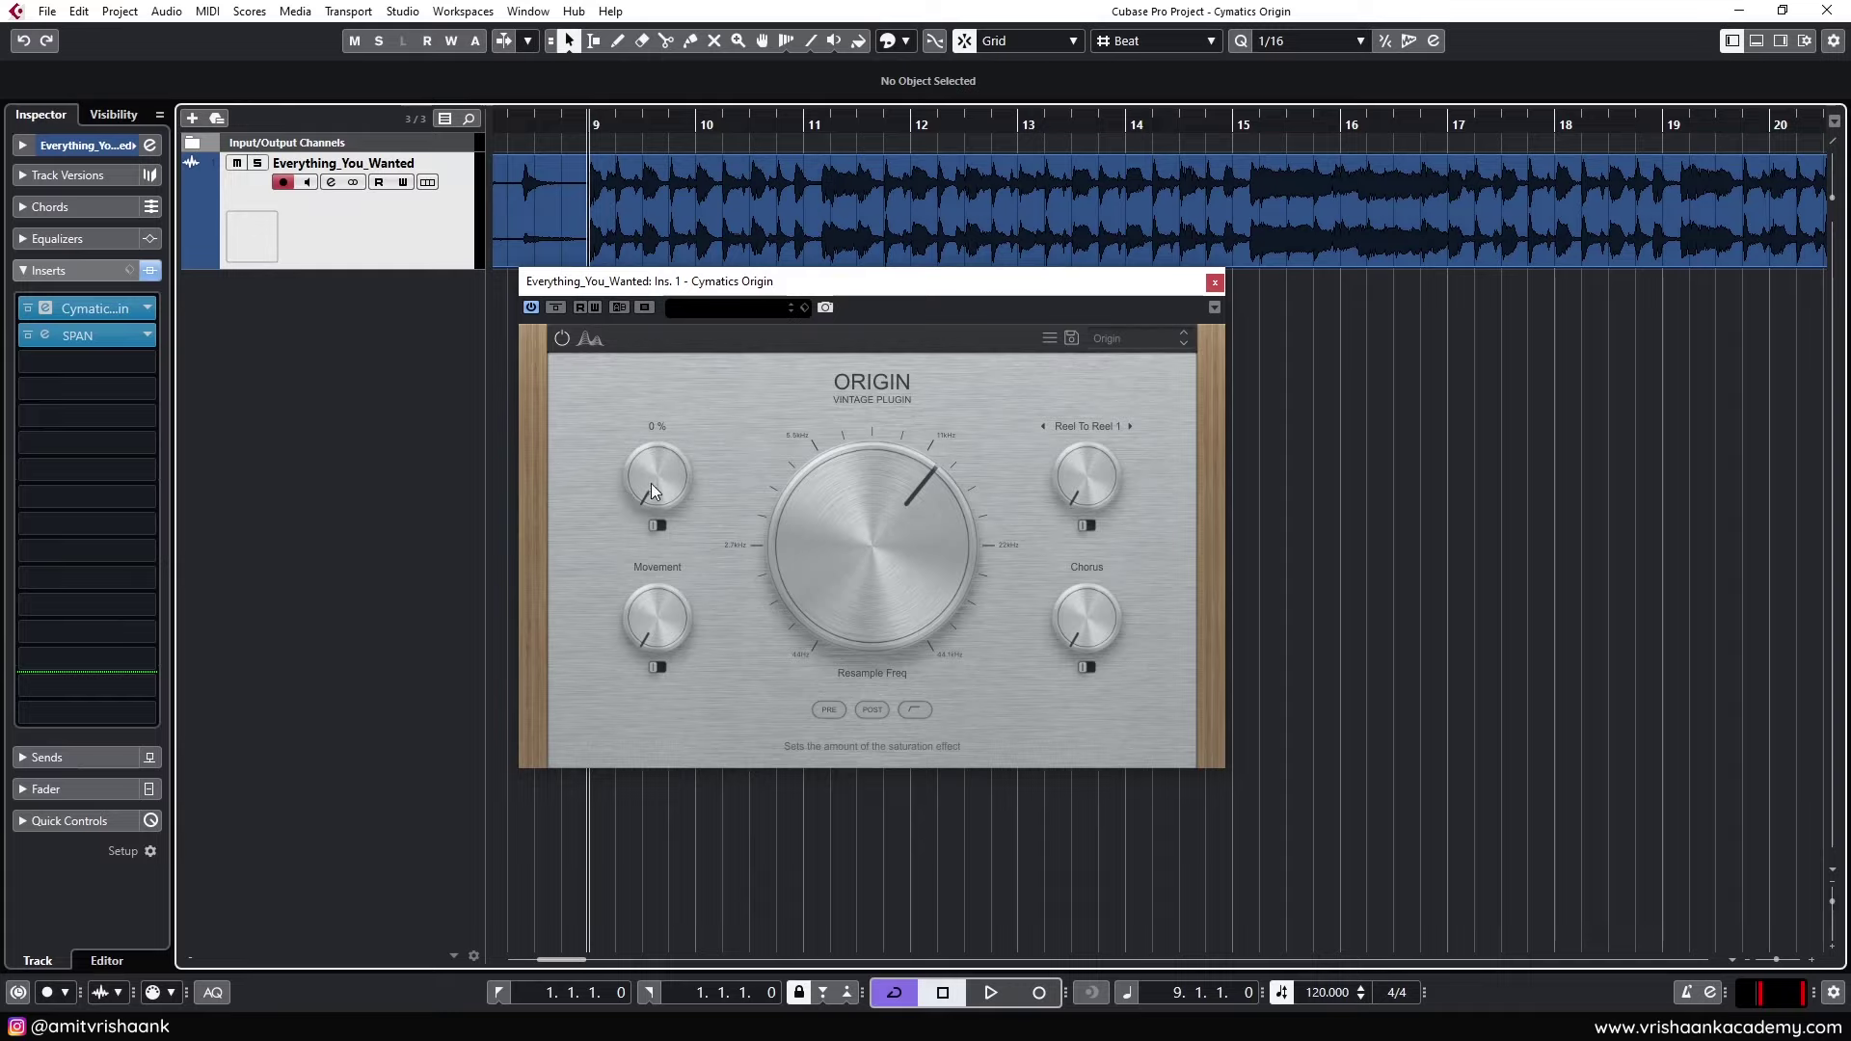
key("space")
left_click_drag(652, 483, 665, 403)
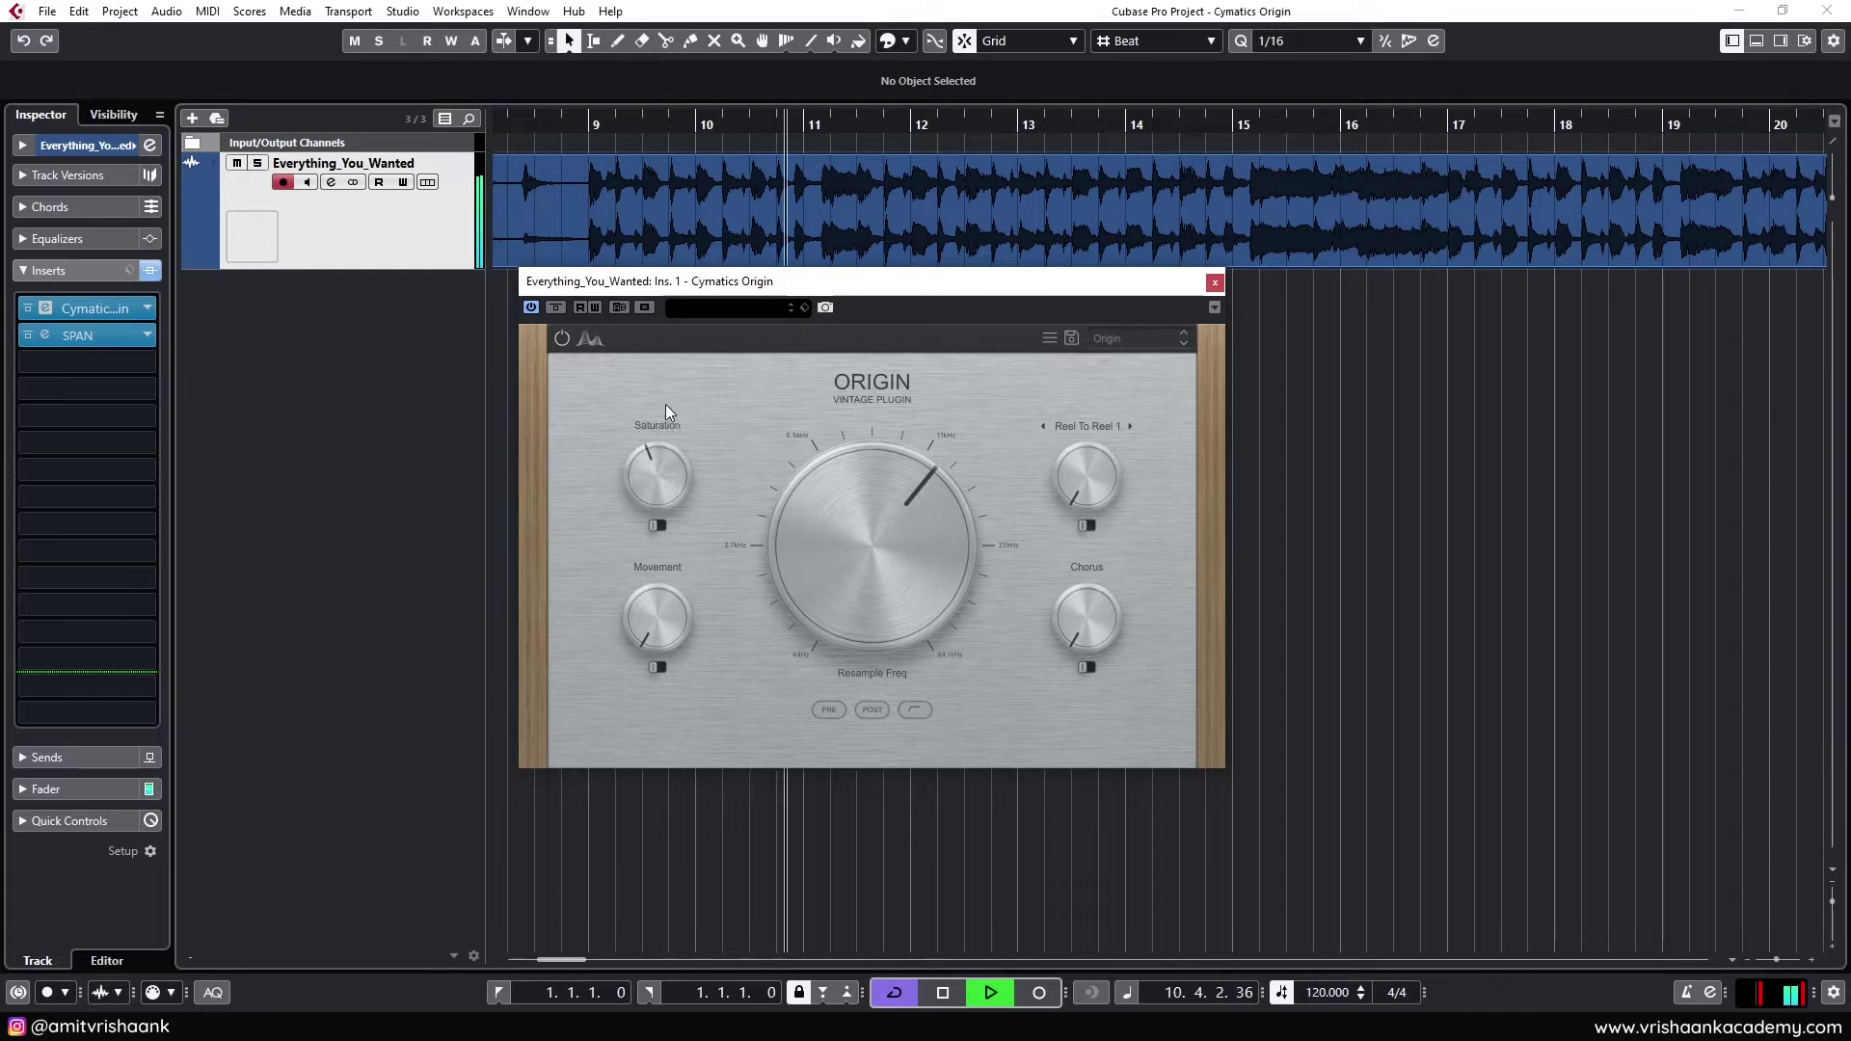
key("space")
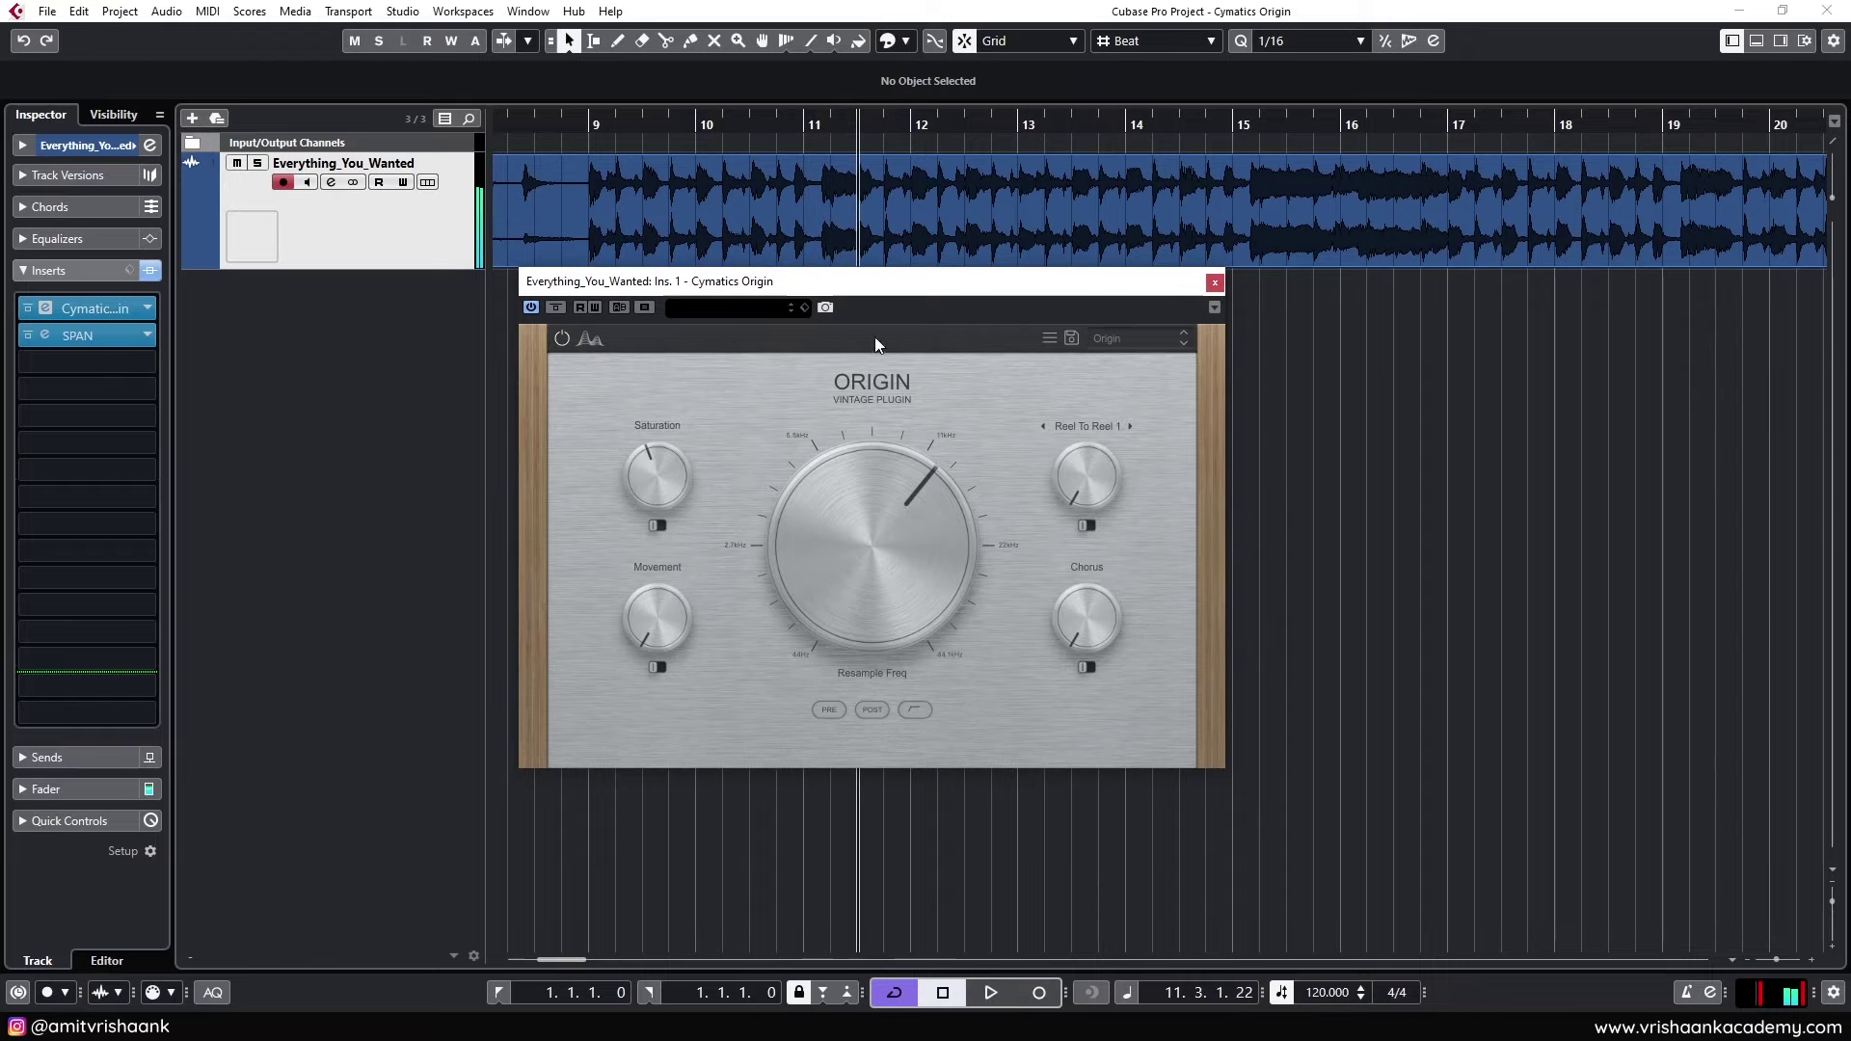
scroll(1185, 217, "up", 2)
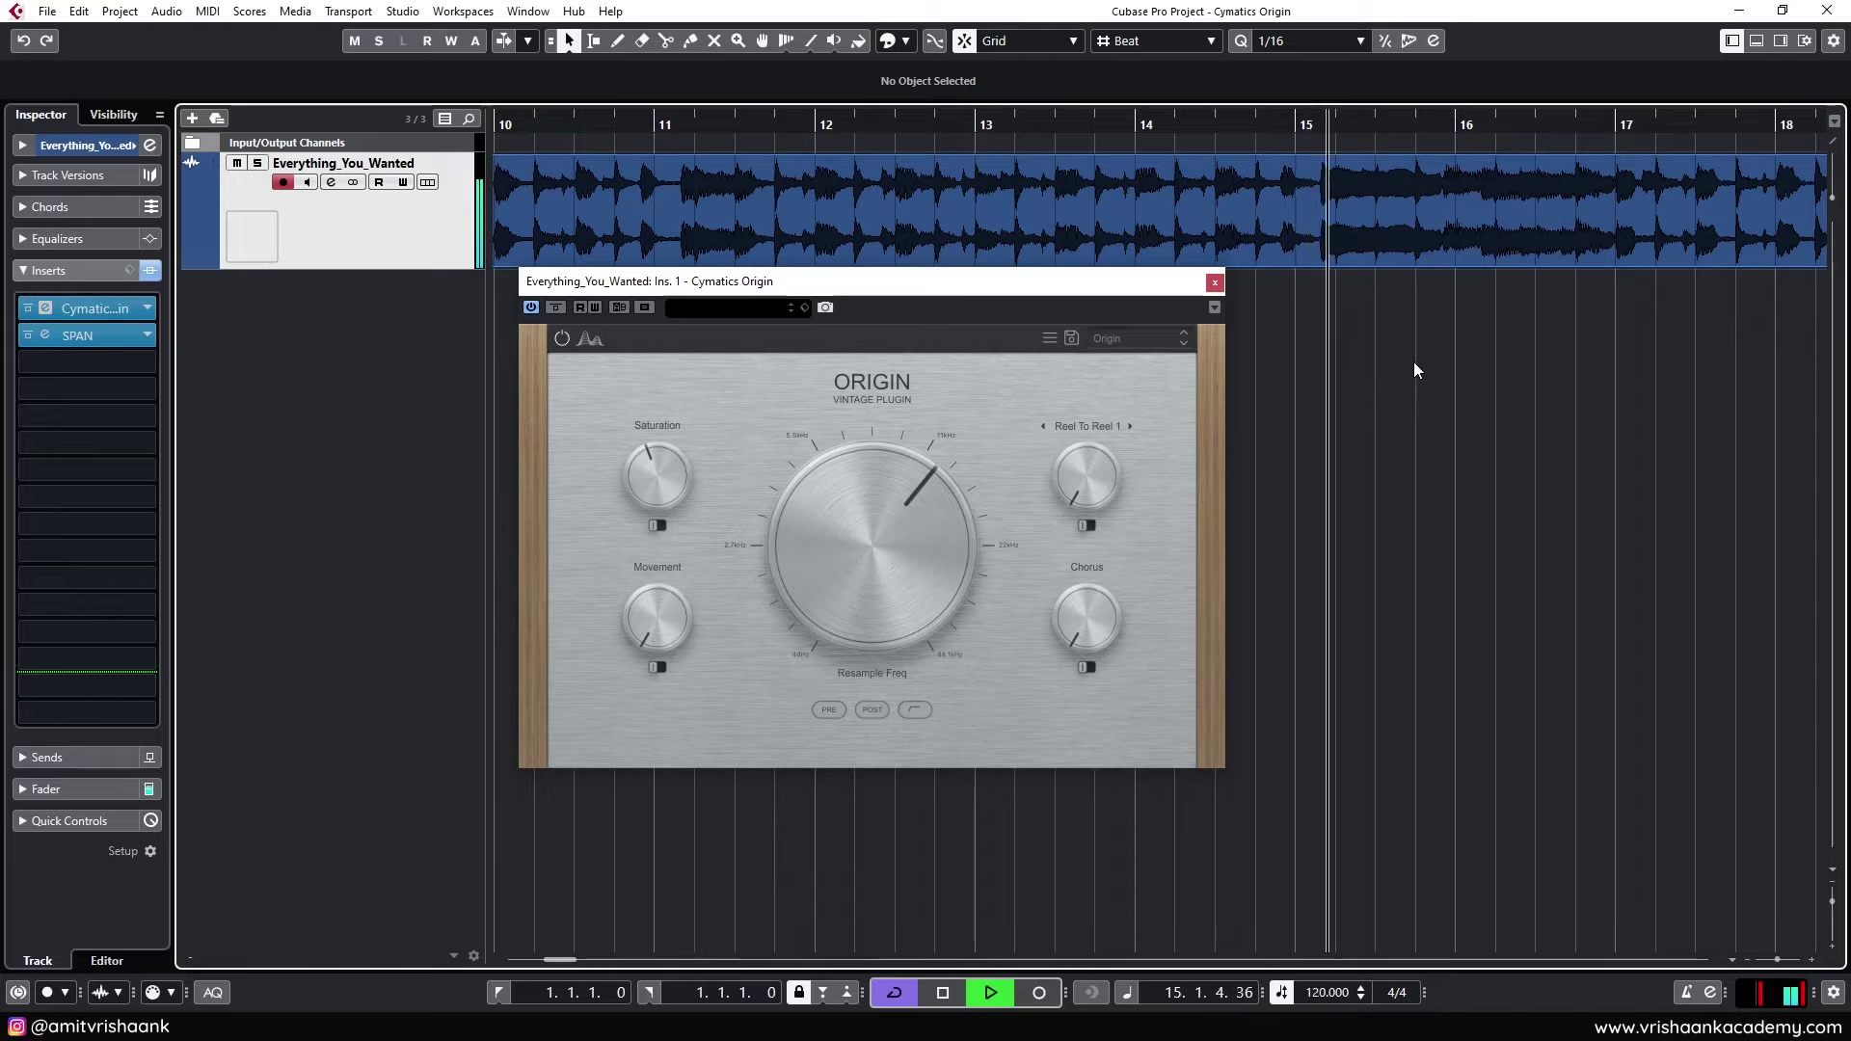
left_click_drag(668, 467, 665, 484)
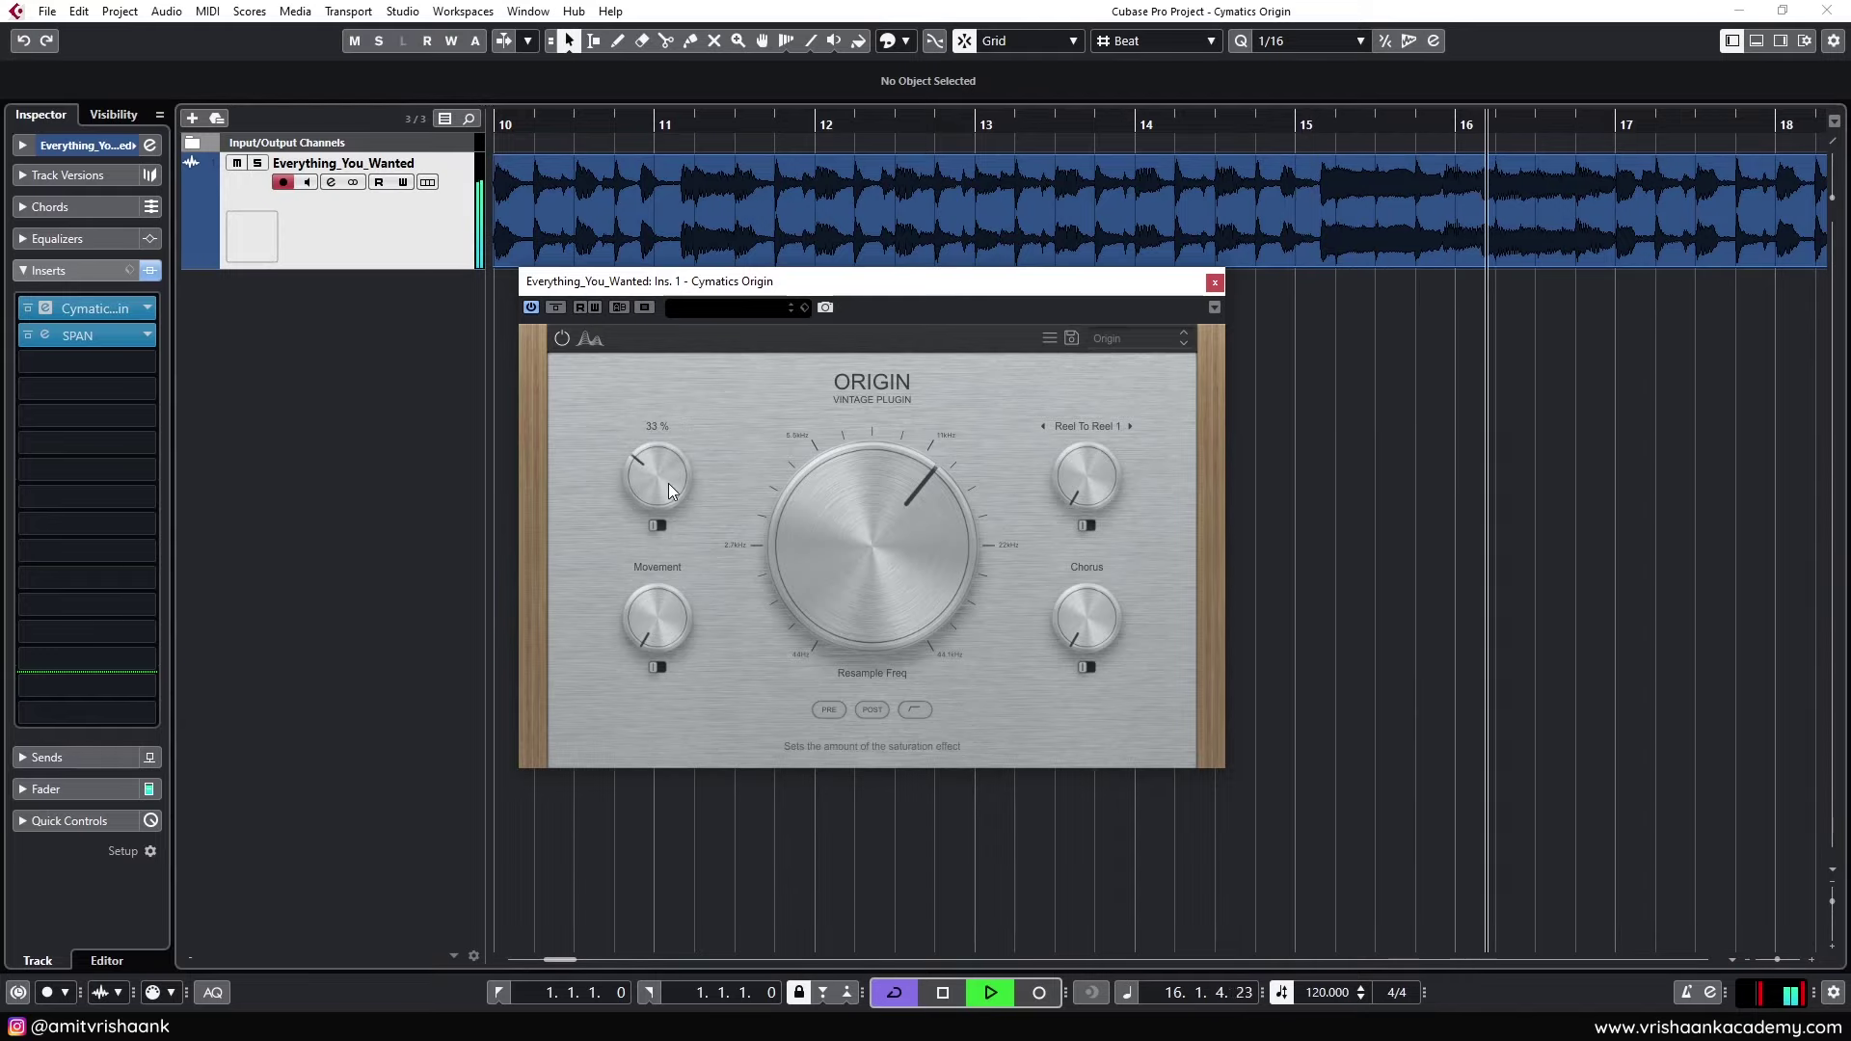
key("space")
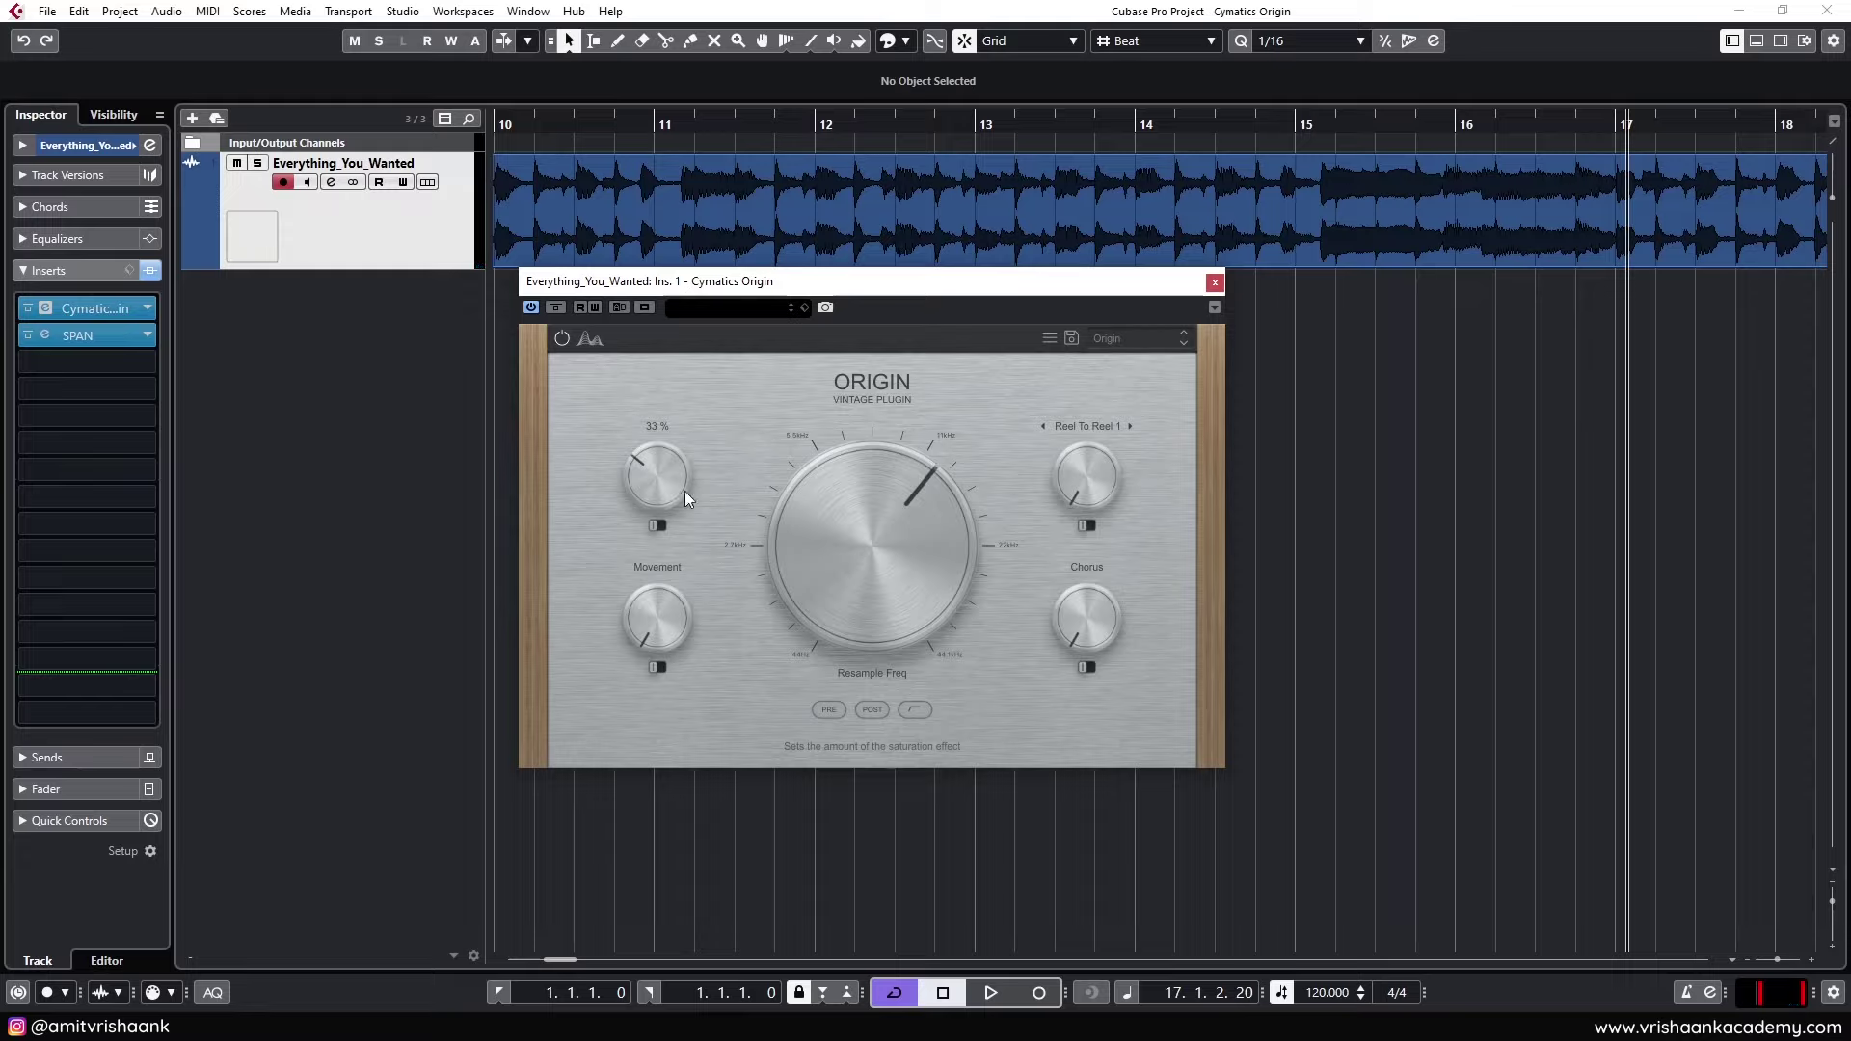
Select Reel To Reel 2 as Origin's noise source and raise the noise level past halfway during playback
scroll(790, 211, "down", 2)
scroll(790, 211, "down", 2)
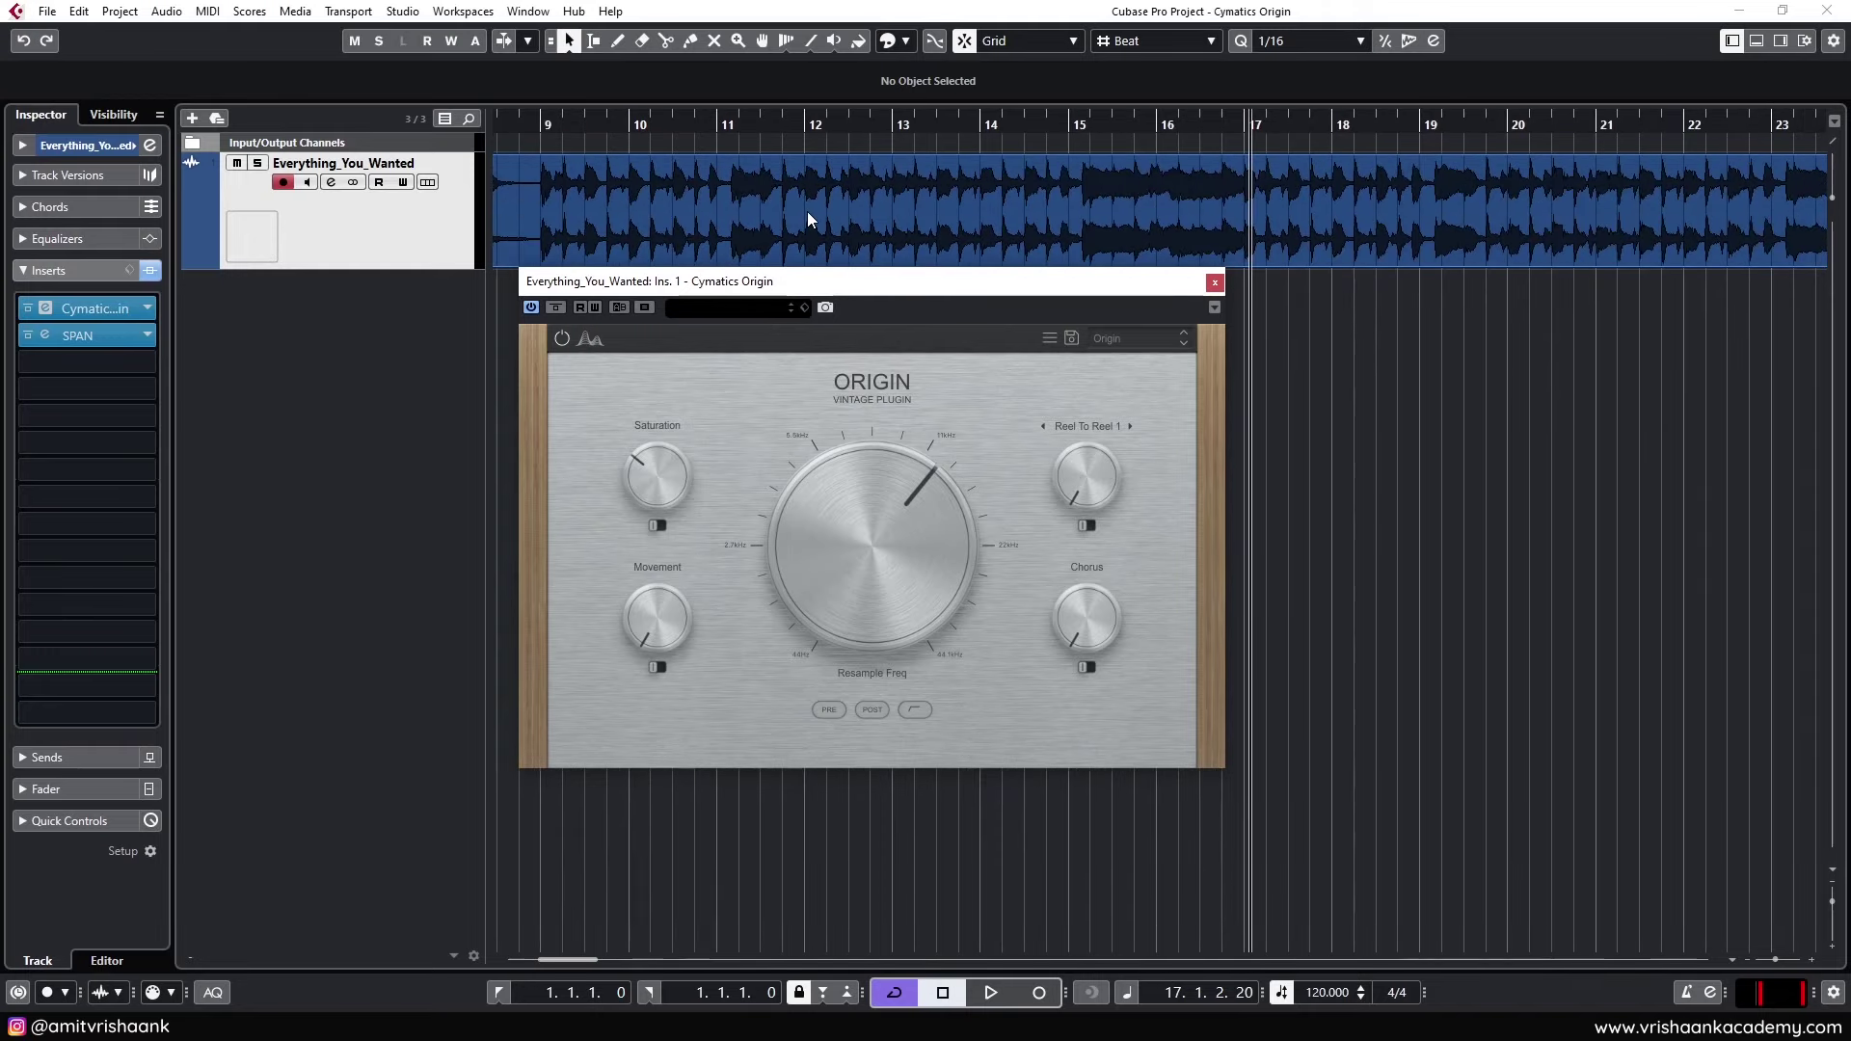
left_click(1103, 427)
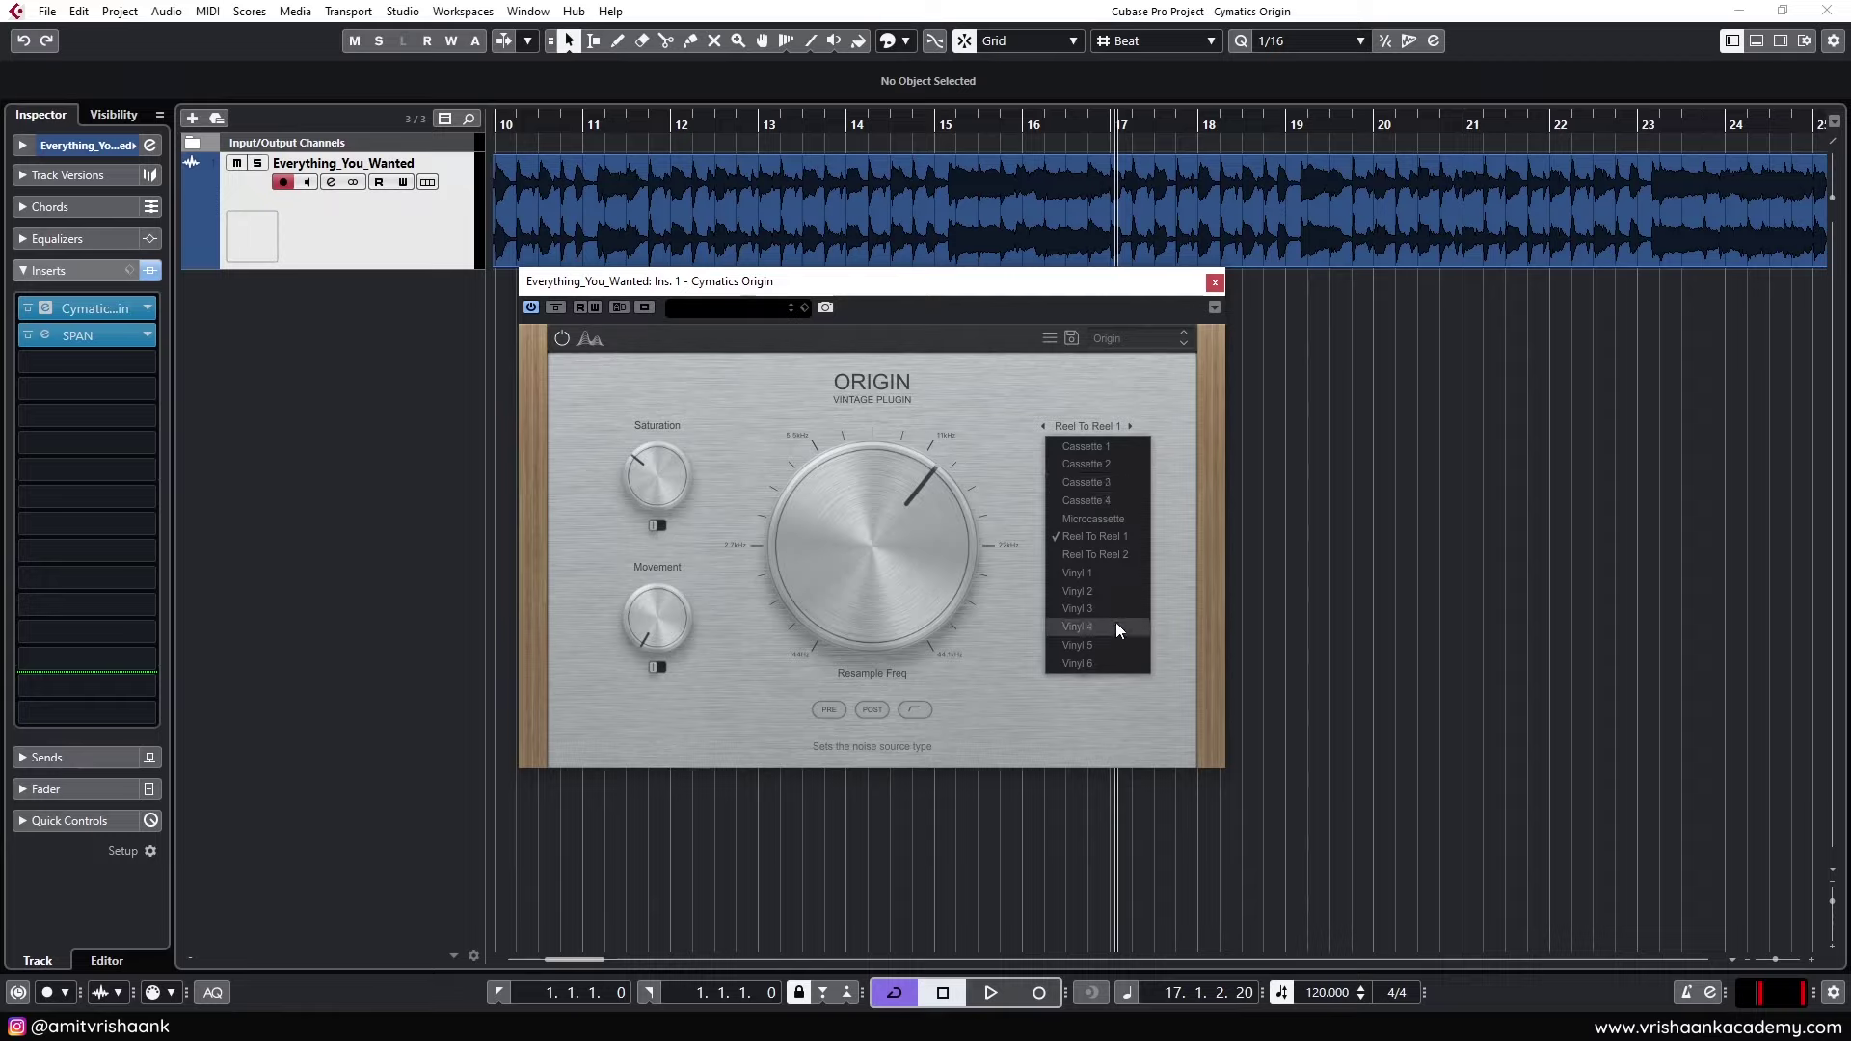
left_click(1093, 555)
key("space")
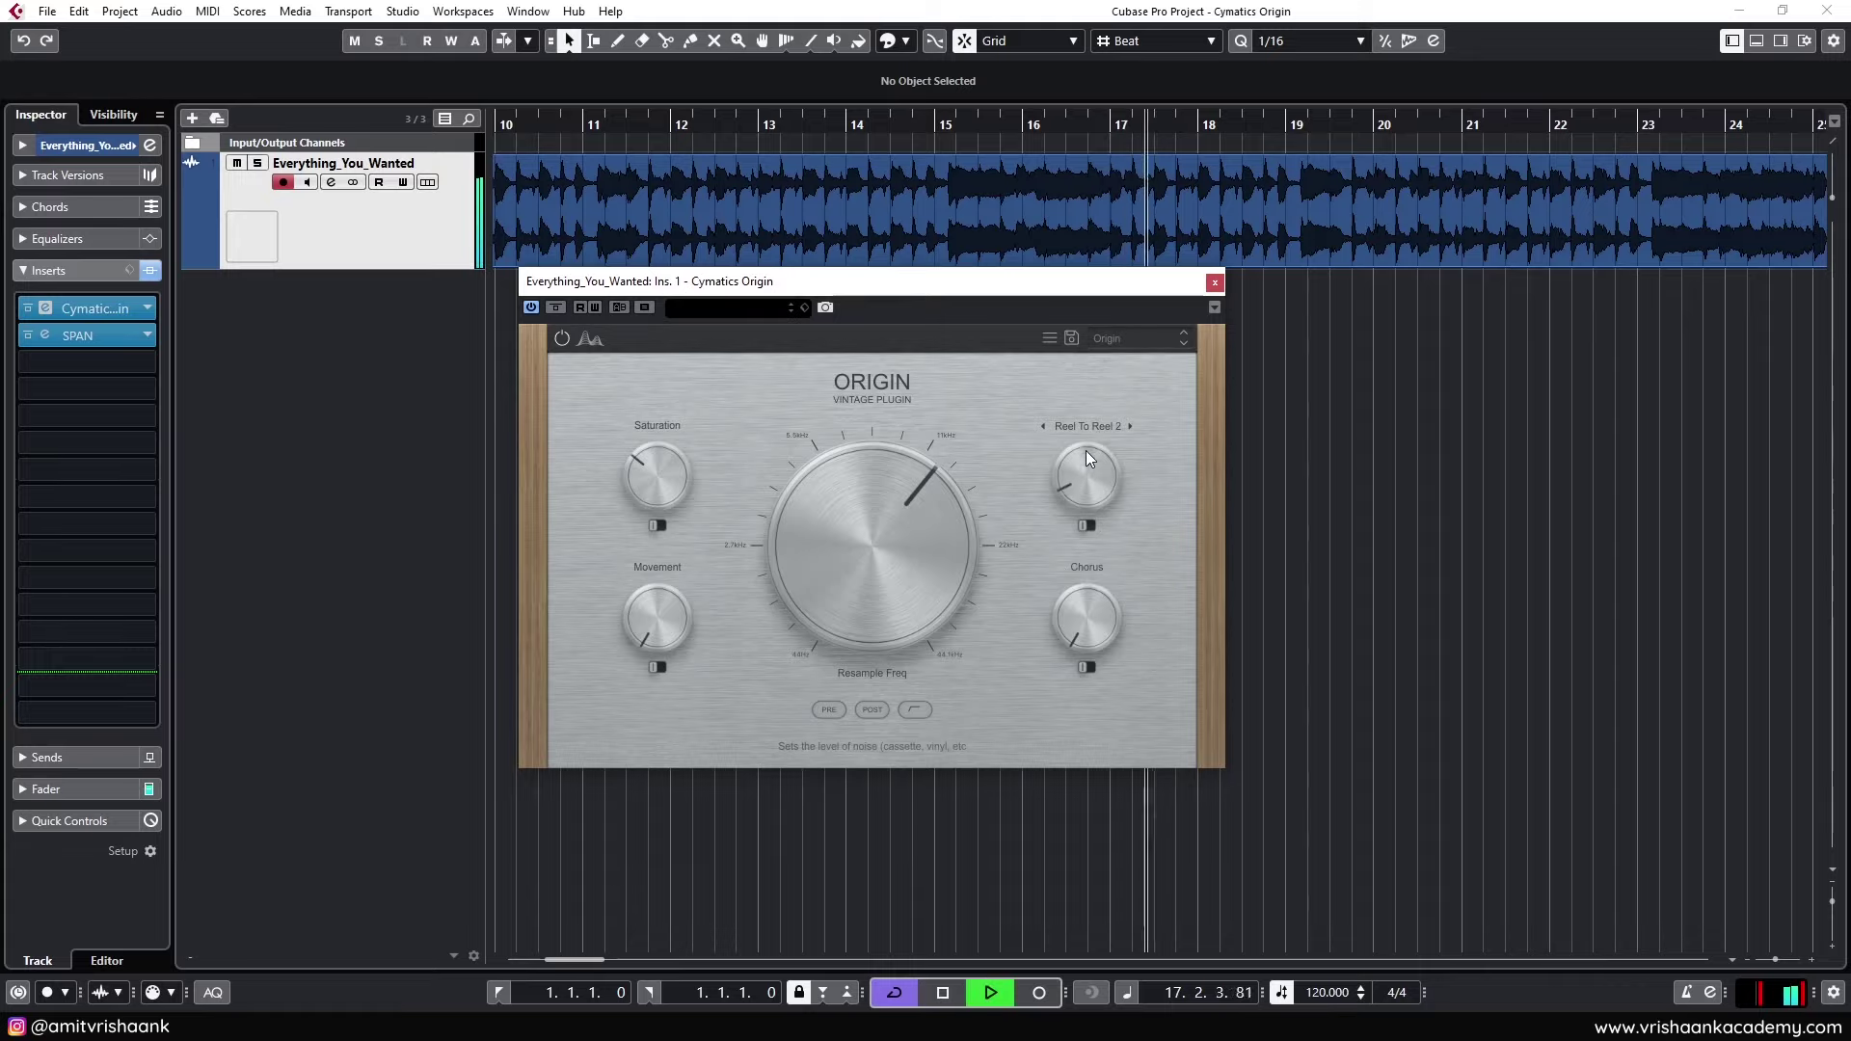
left_click_drag(1085, 449, 1091, 376)
key("space")
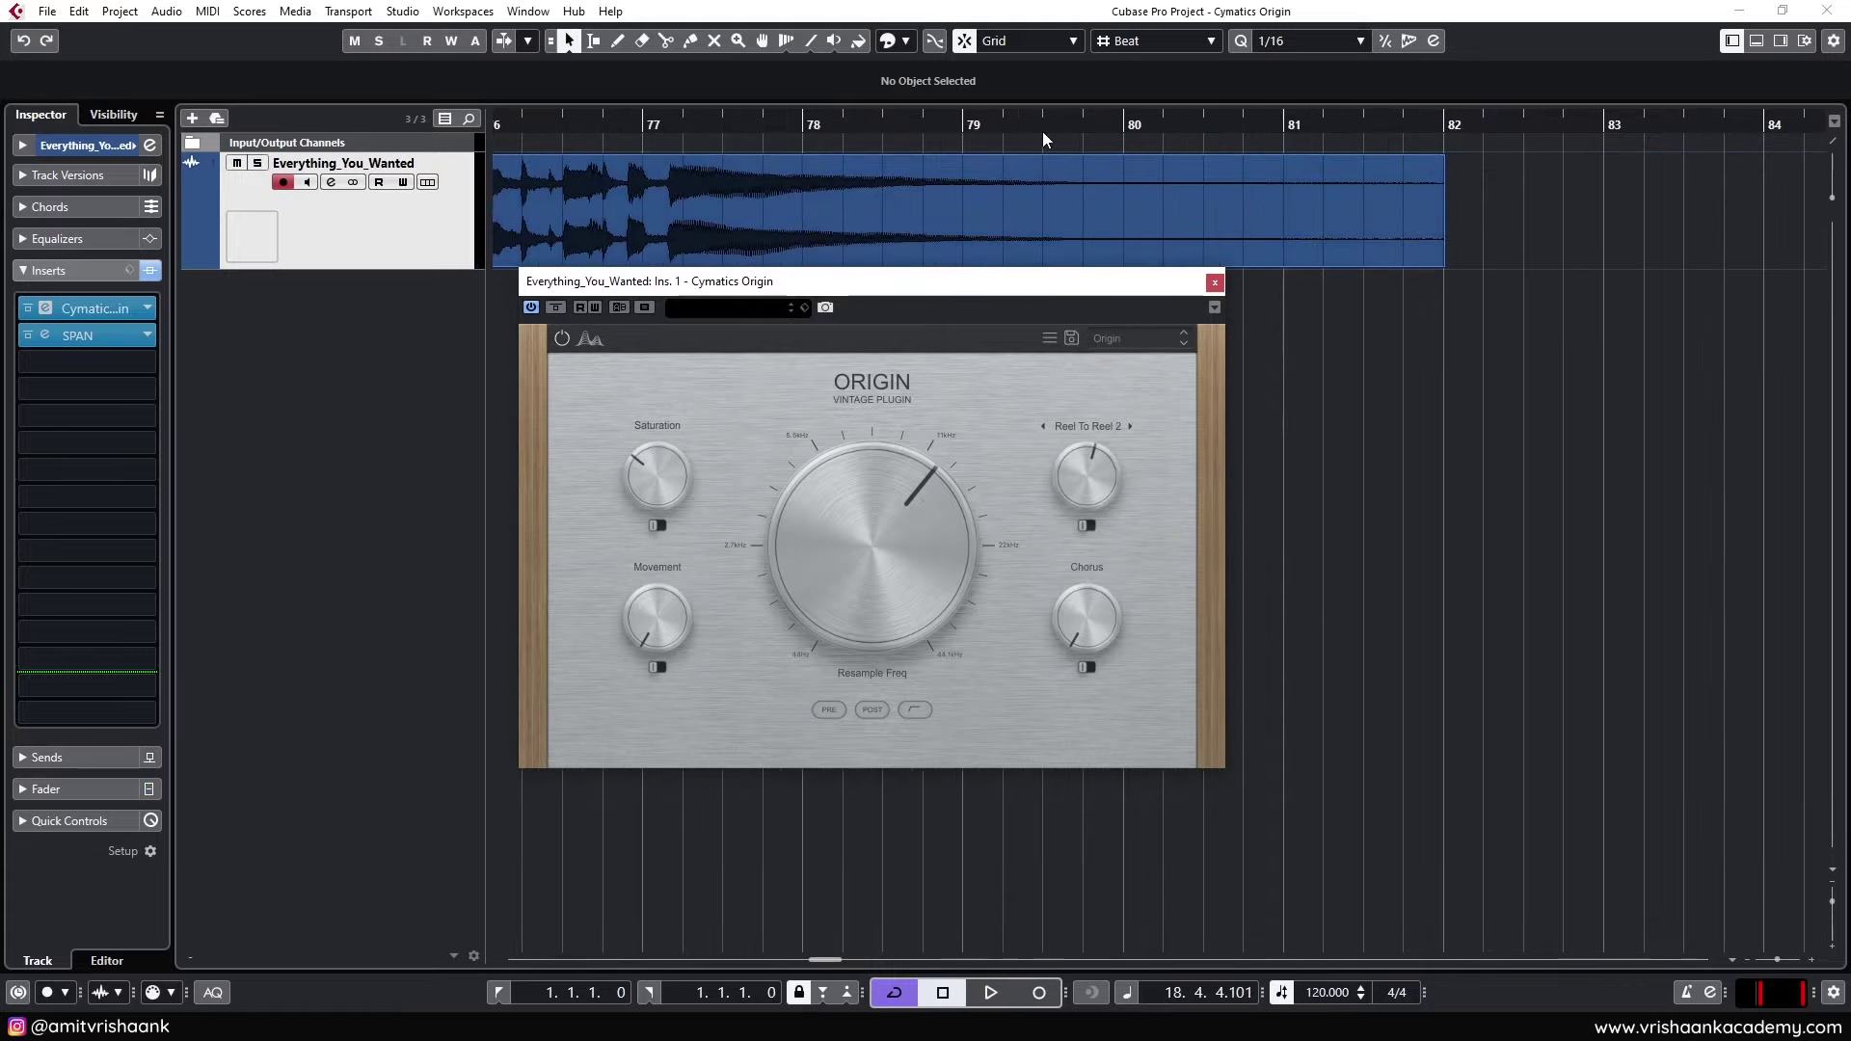
Set a loop range from bar 80 to bar 82 over the track's quiet ending and play it
left_click(1142, 125)
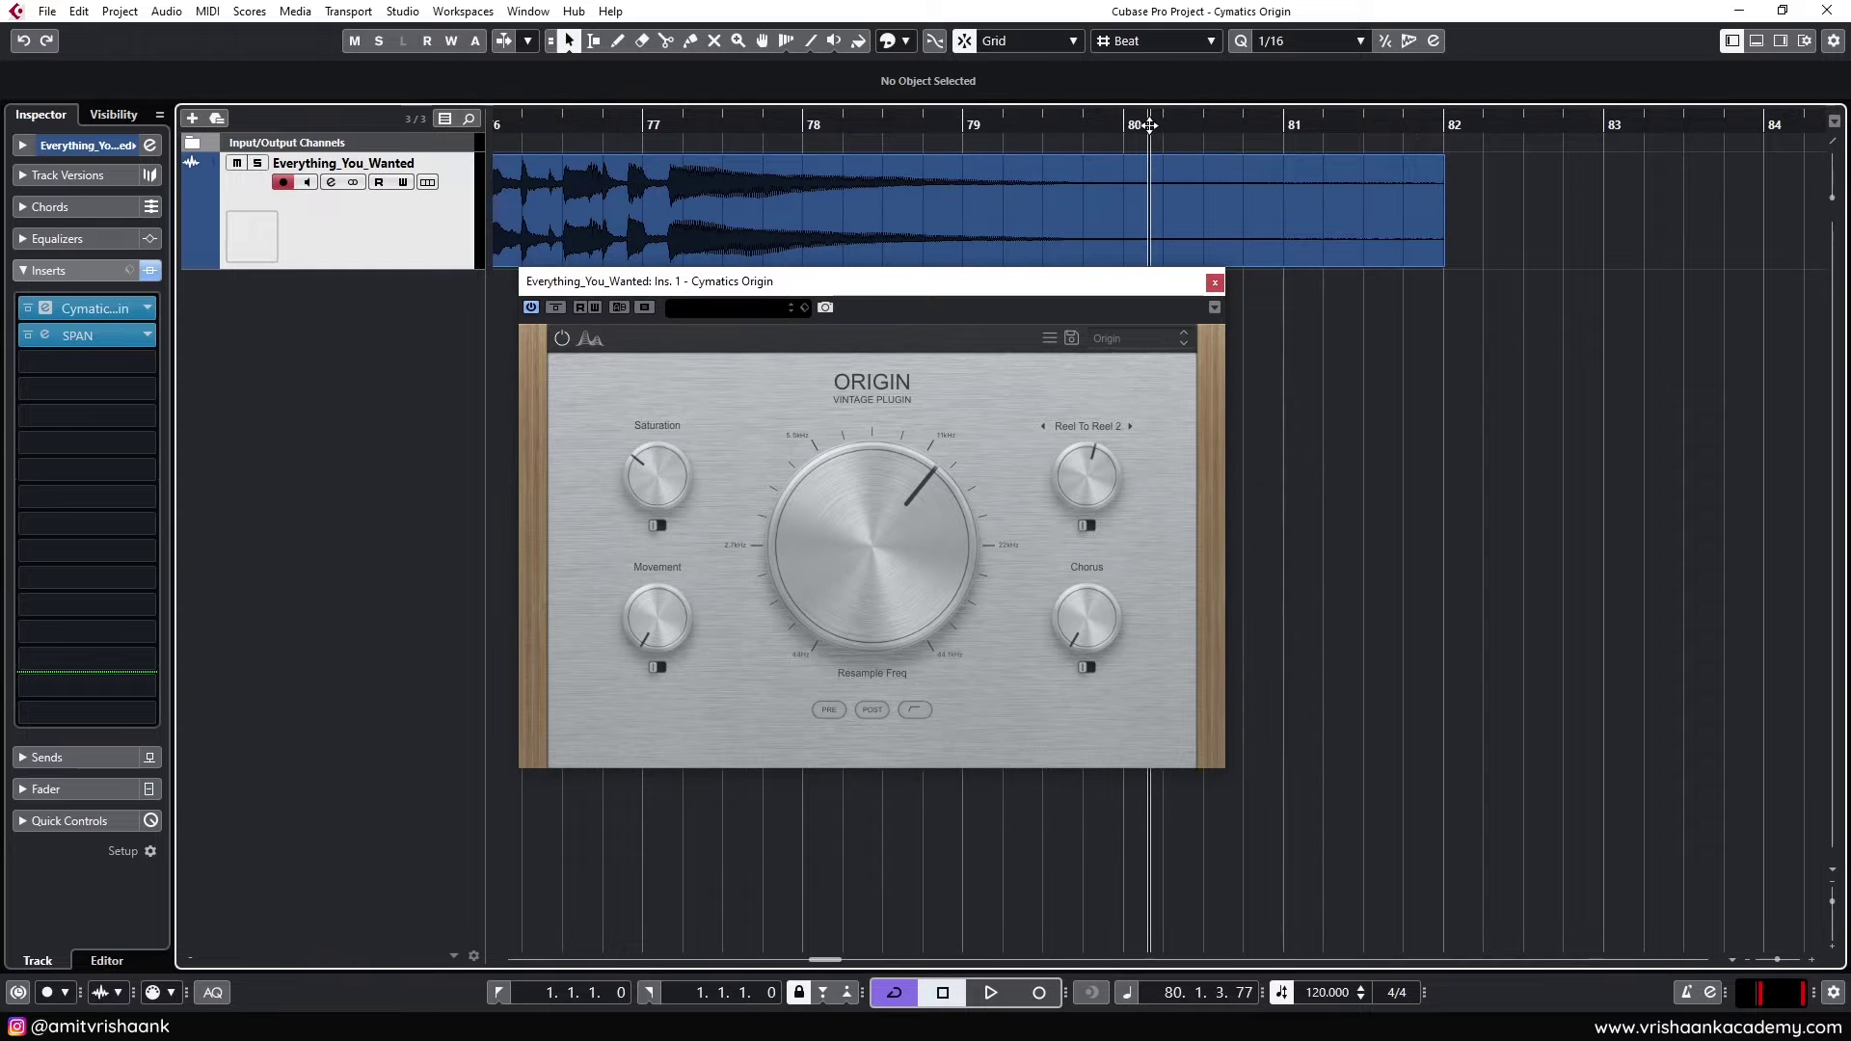
left_click(1137, 126, "ctrl")
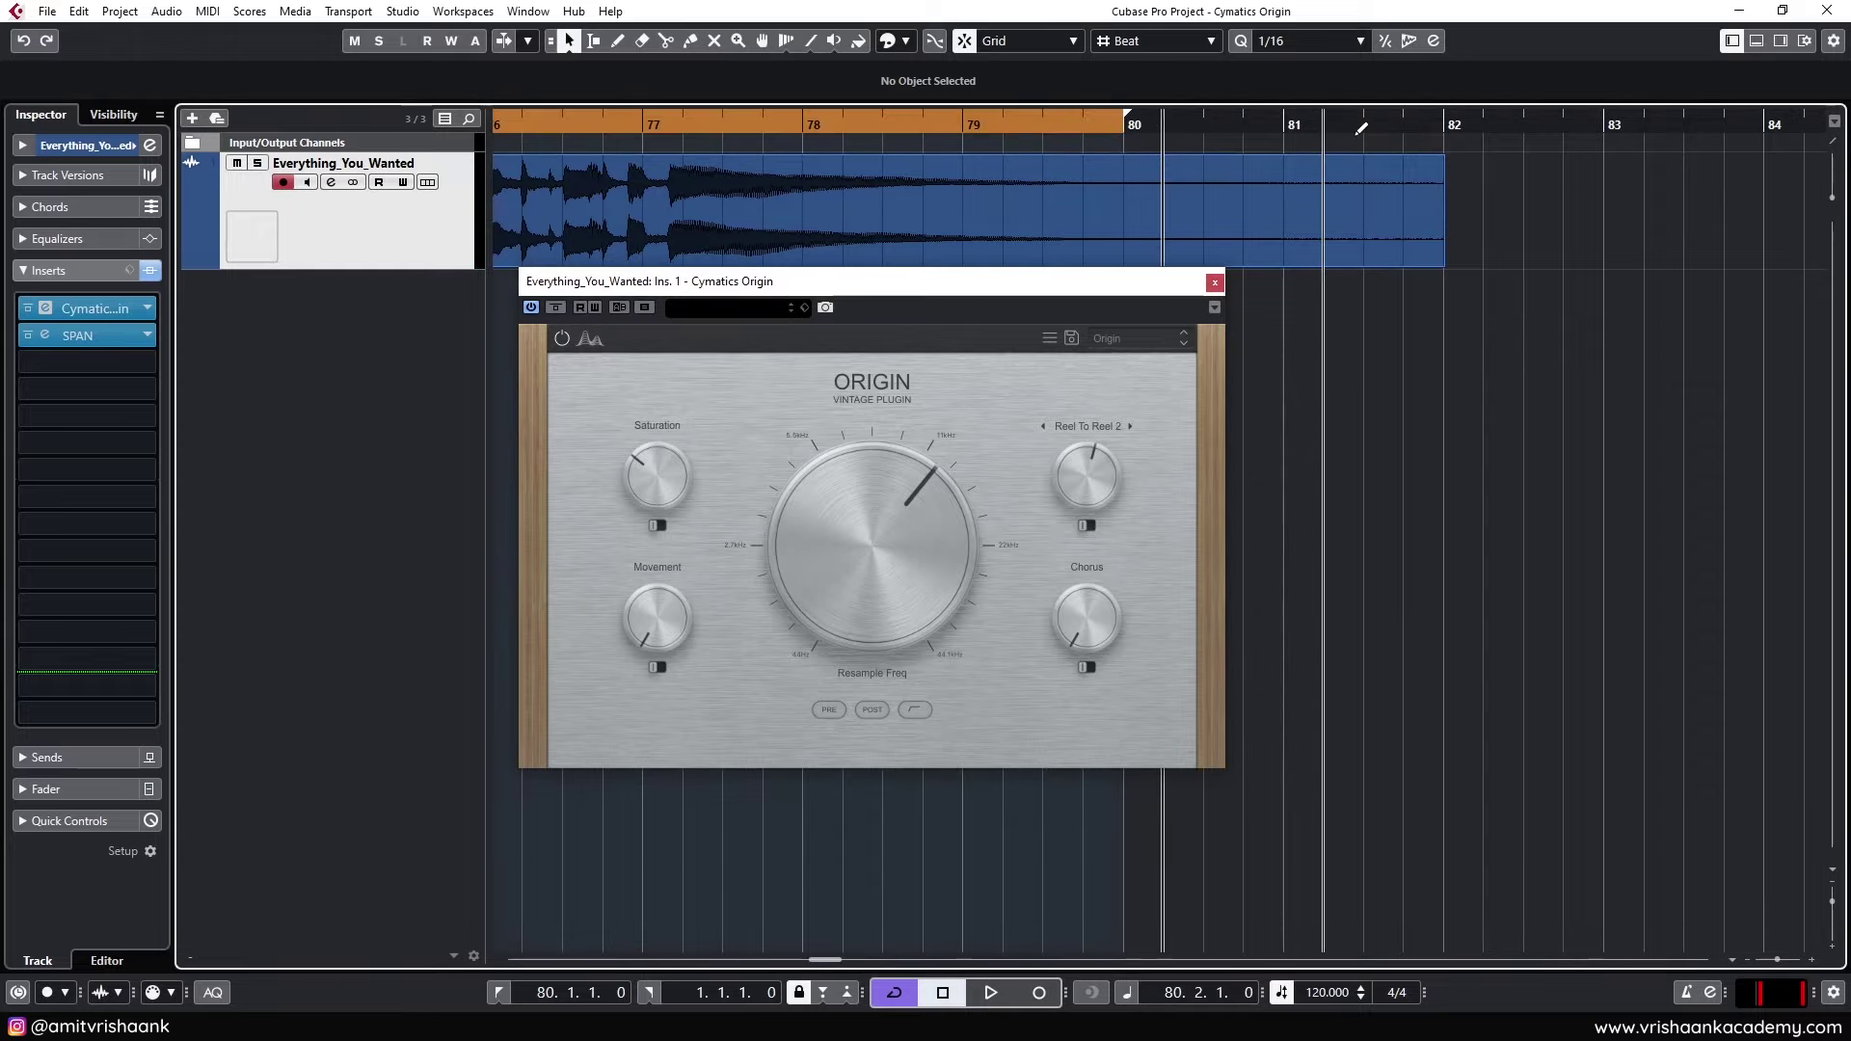
left_click(1425, 135, "alt")
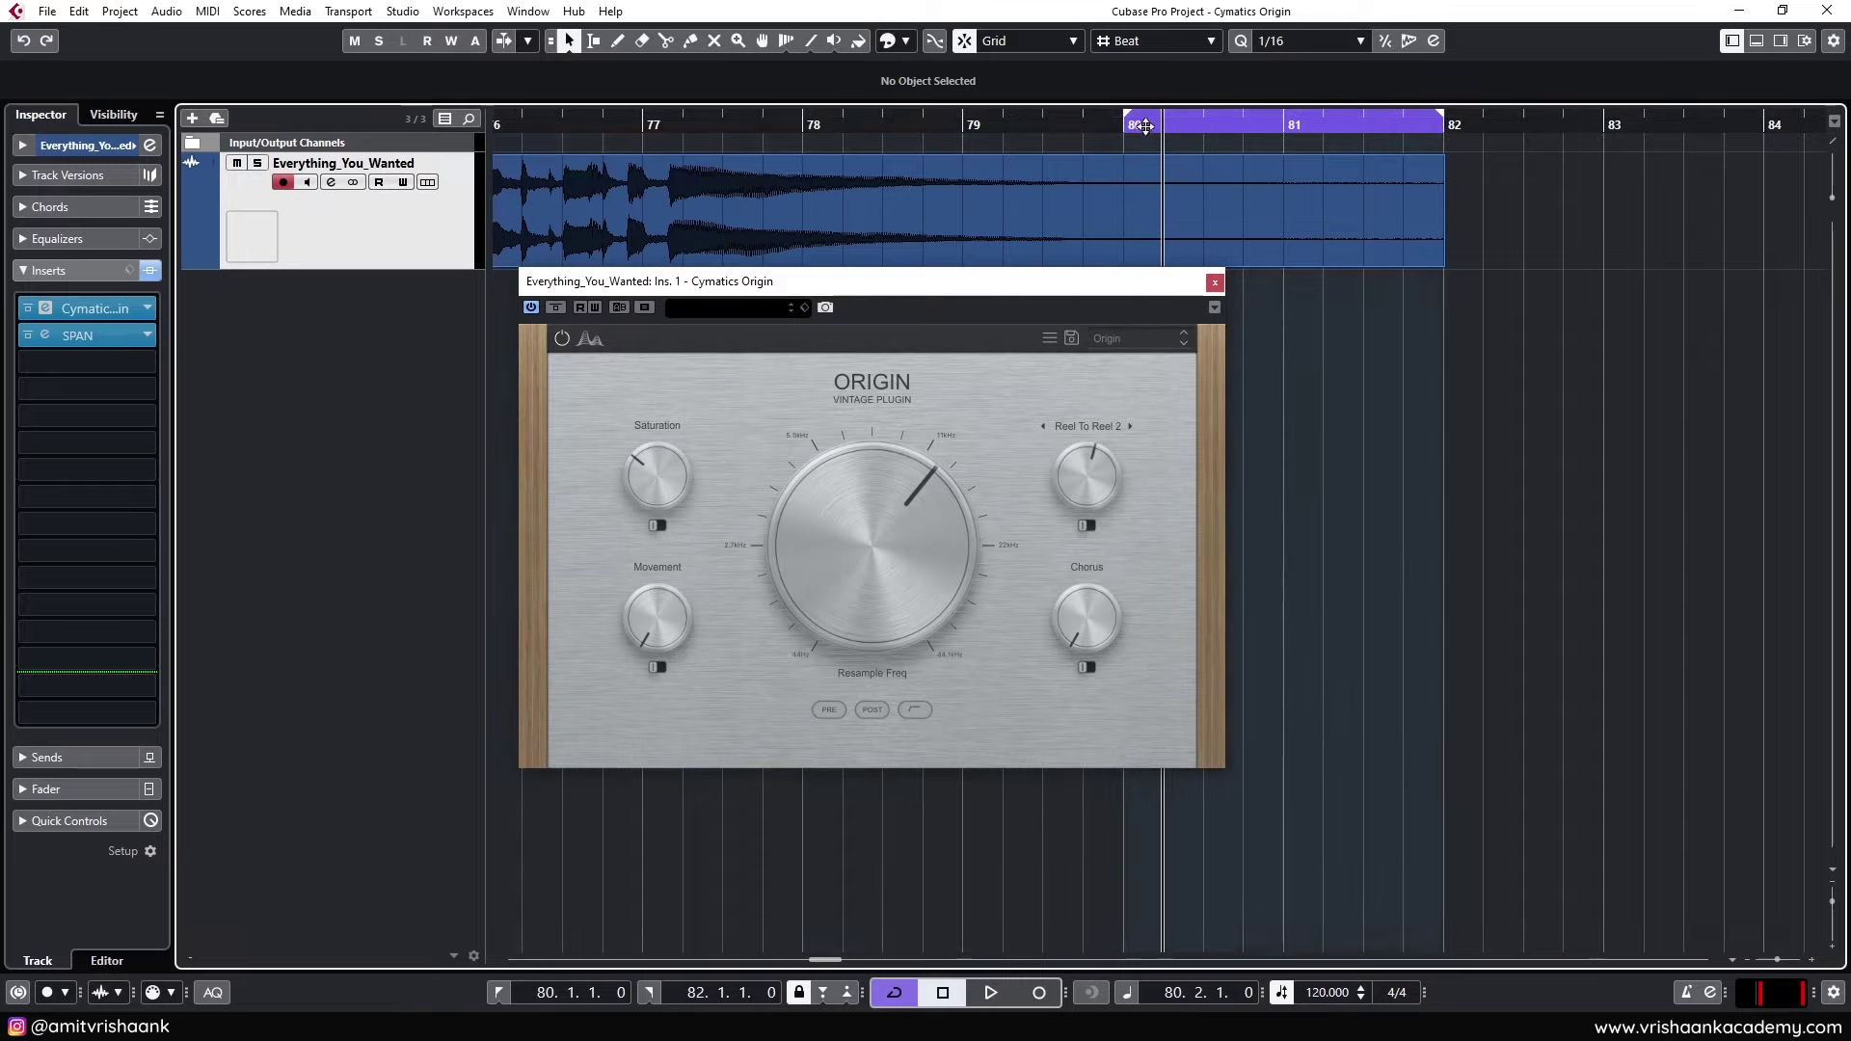
key("space")
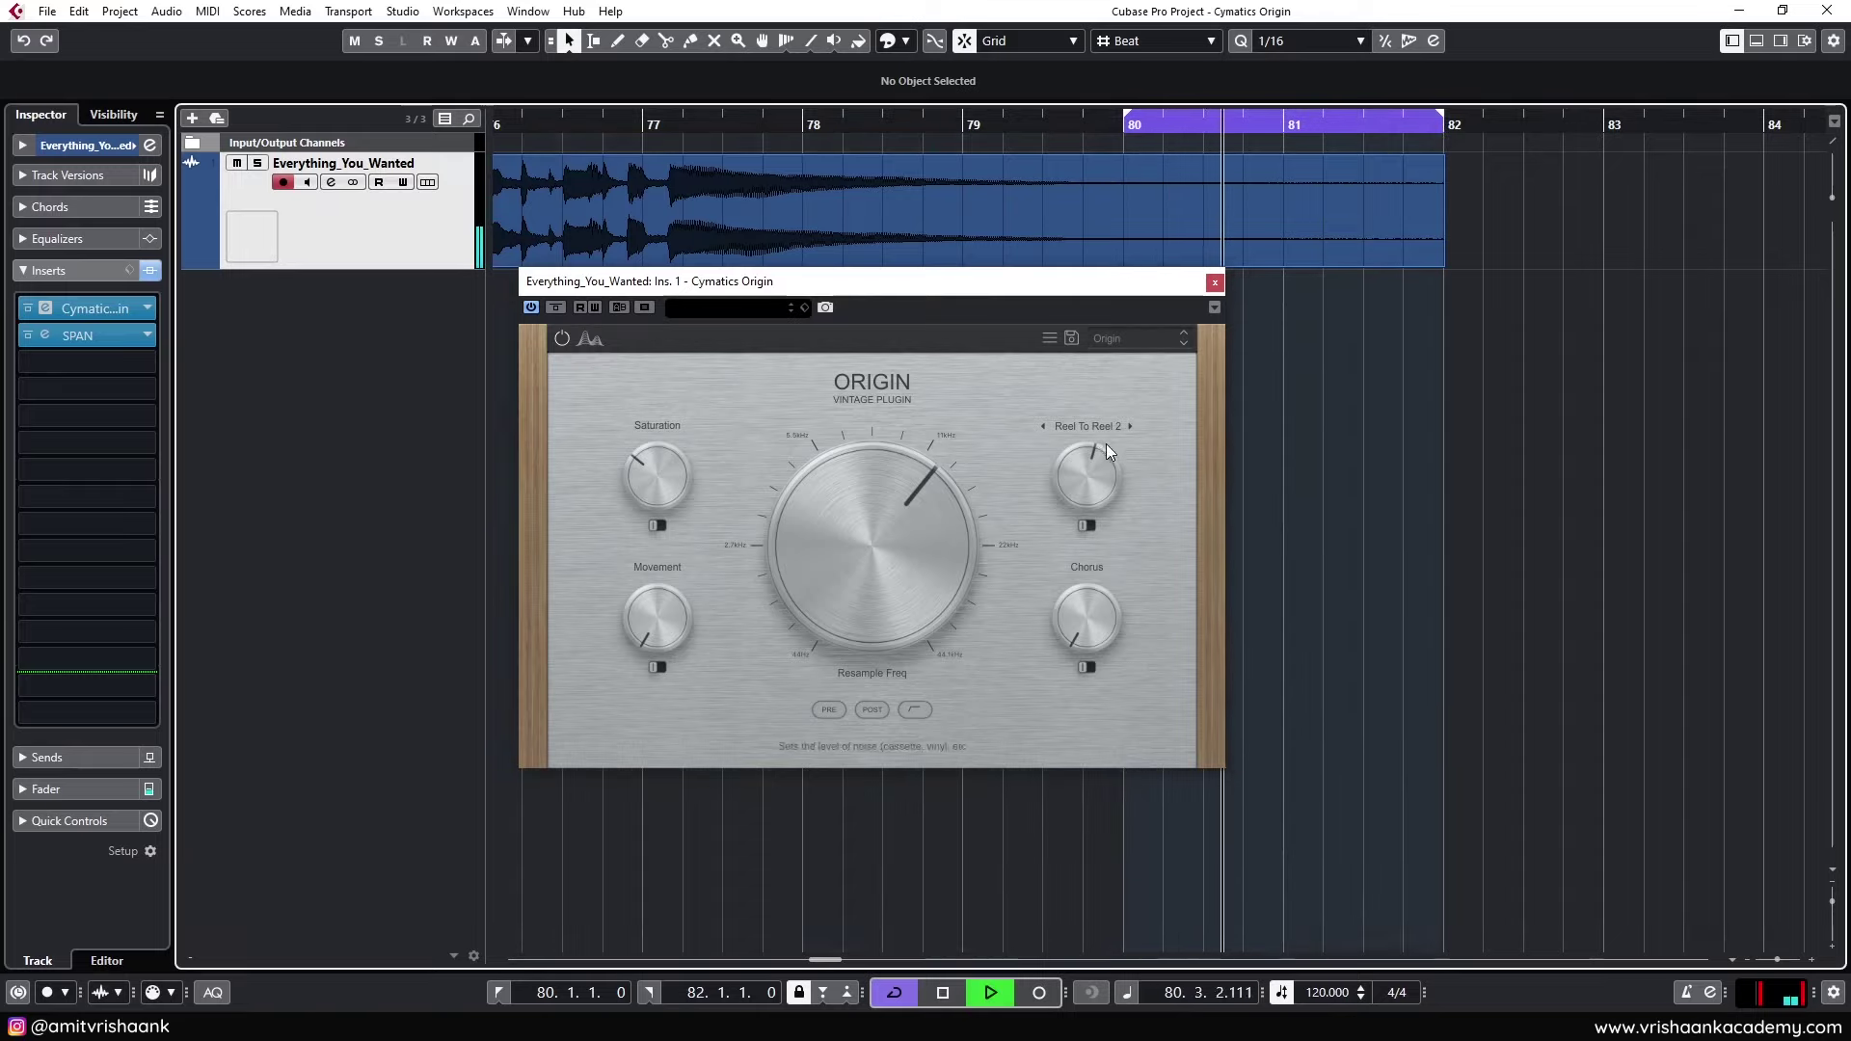
Switch the noise source to Vinyl 2 and raise Resample Freq to about 20700 Hz while the loop plays
left_click(1112, 424)
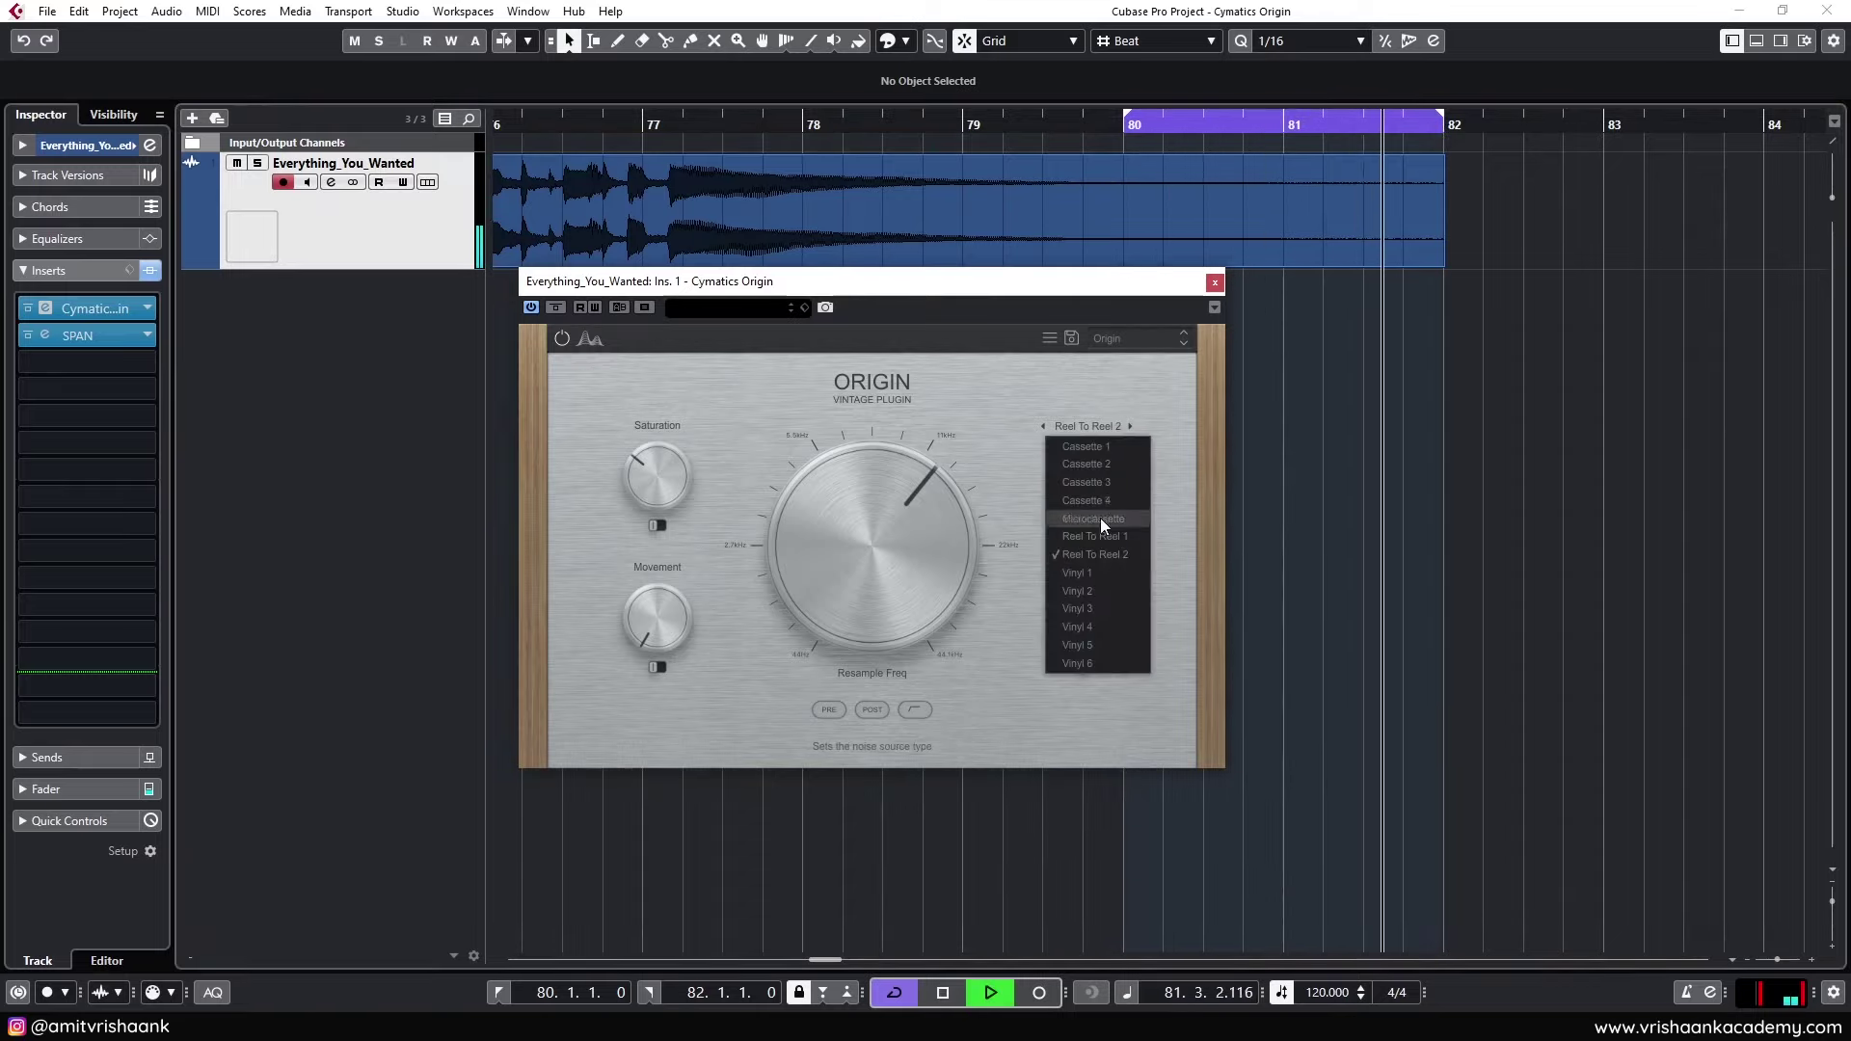
left_click(1097, 592)
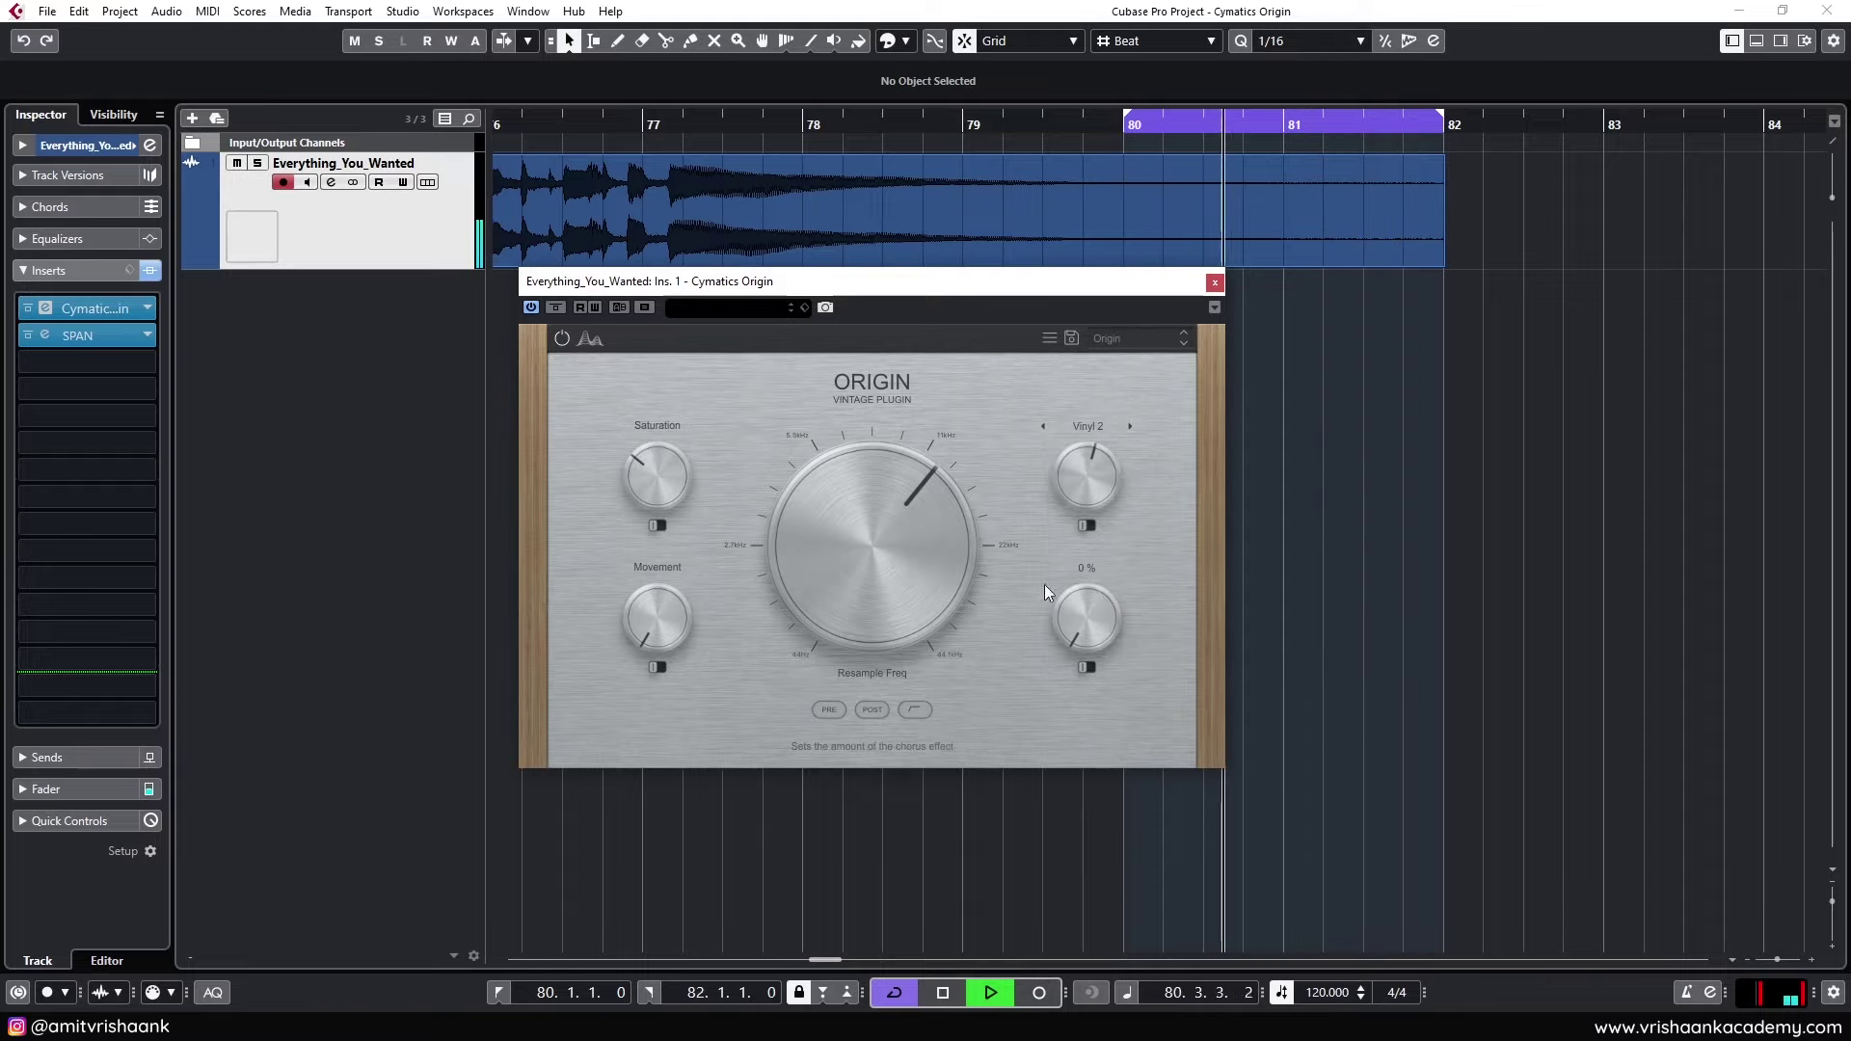
left_click_drag(846, 552, 848, 528)
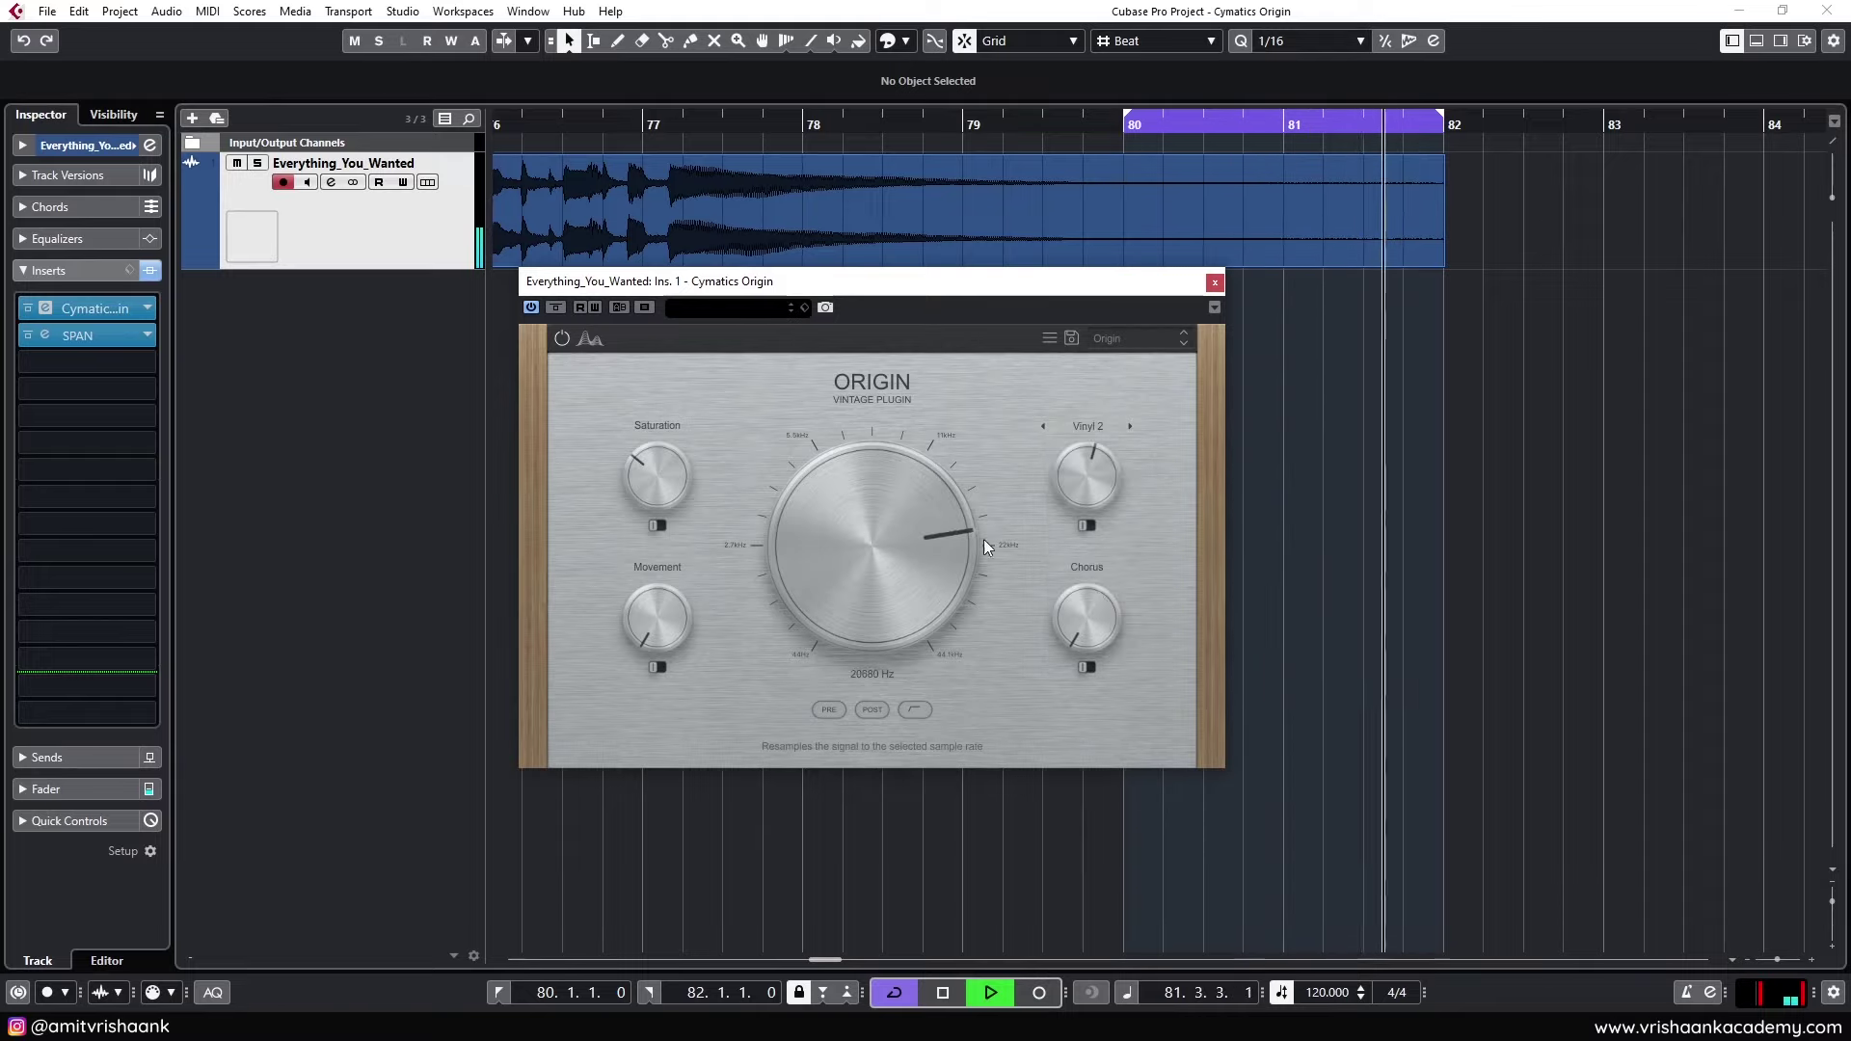
Audition Vinyl 4, Cassette 4 and Reel To Reel 2 as Origin's noise source, keep Reel To Reel 2, and lower its level slightly
left_click(1093, 428)
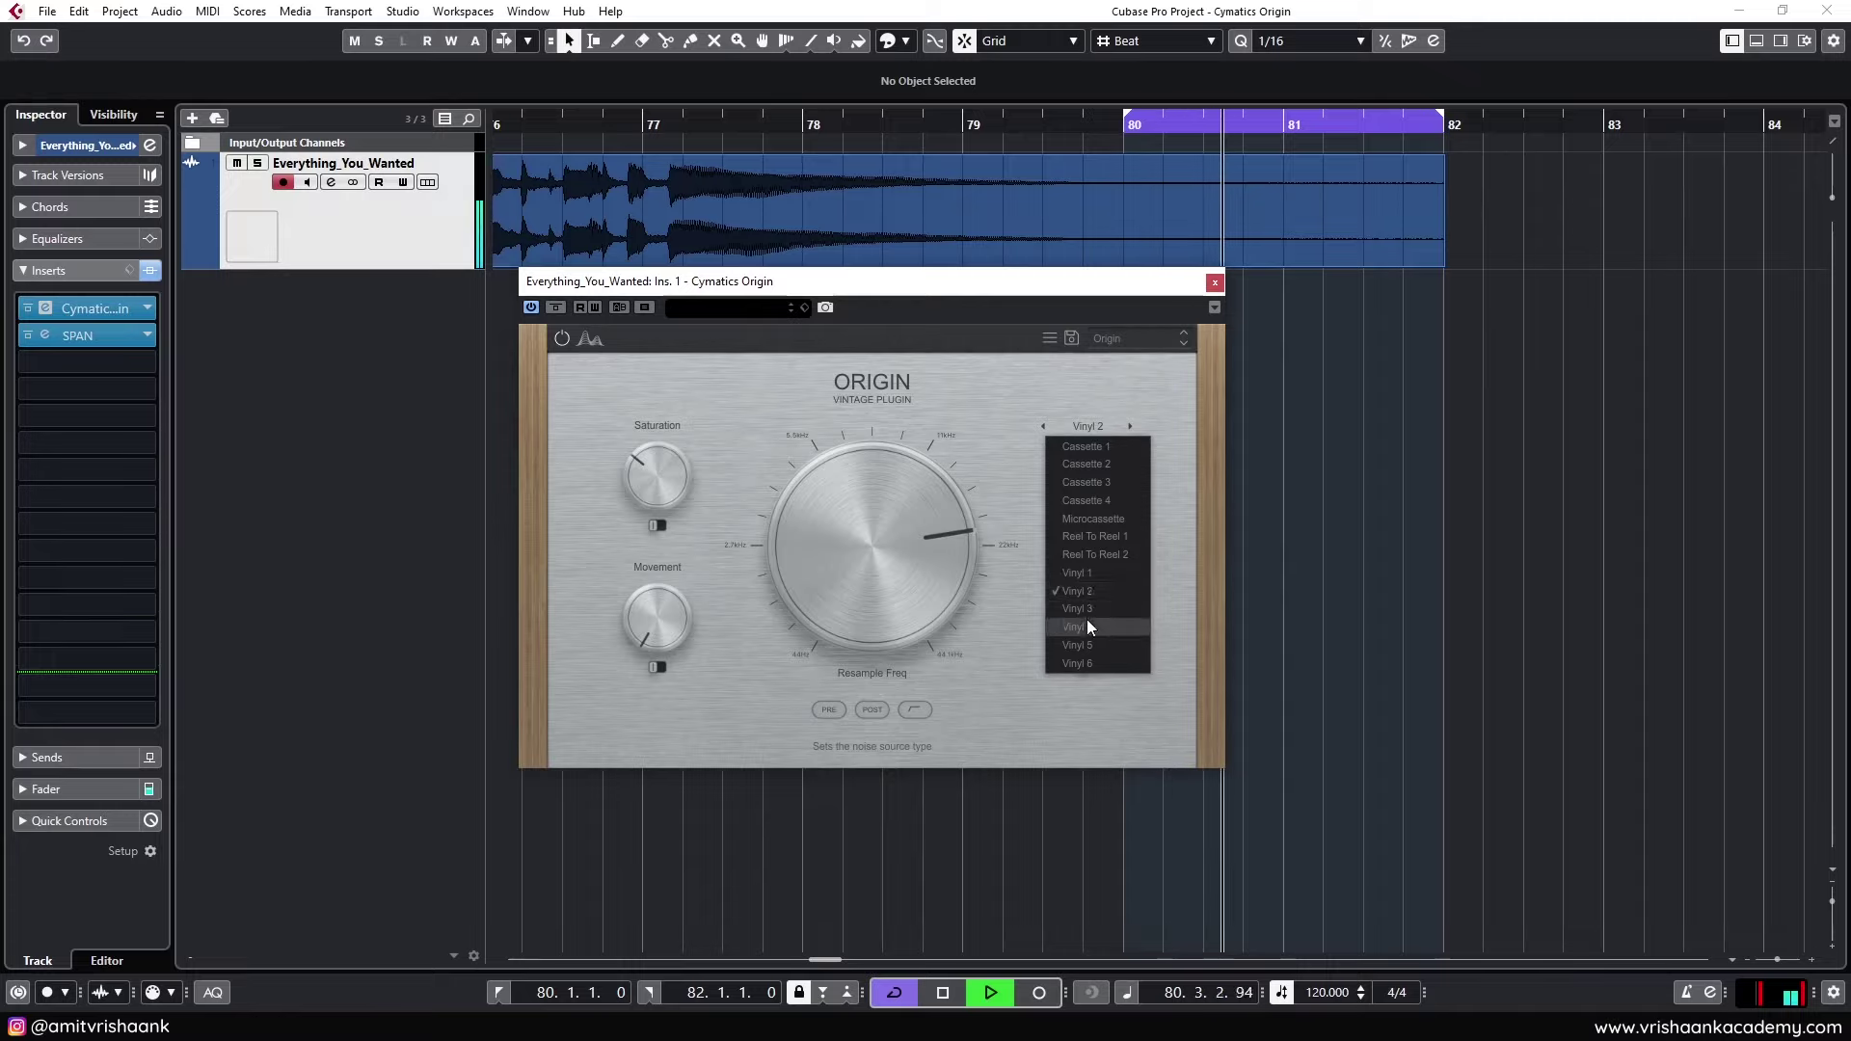
left_click(1087, 625)
left_click(1083, 426)
left_click(1088, 501)
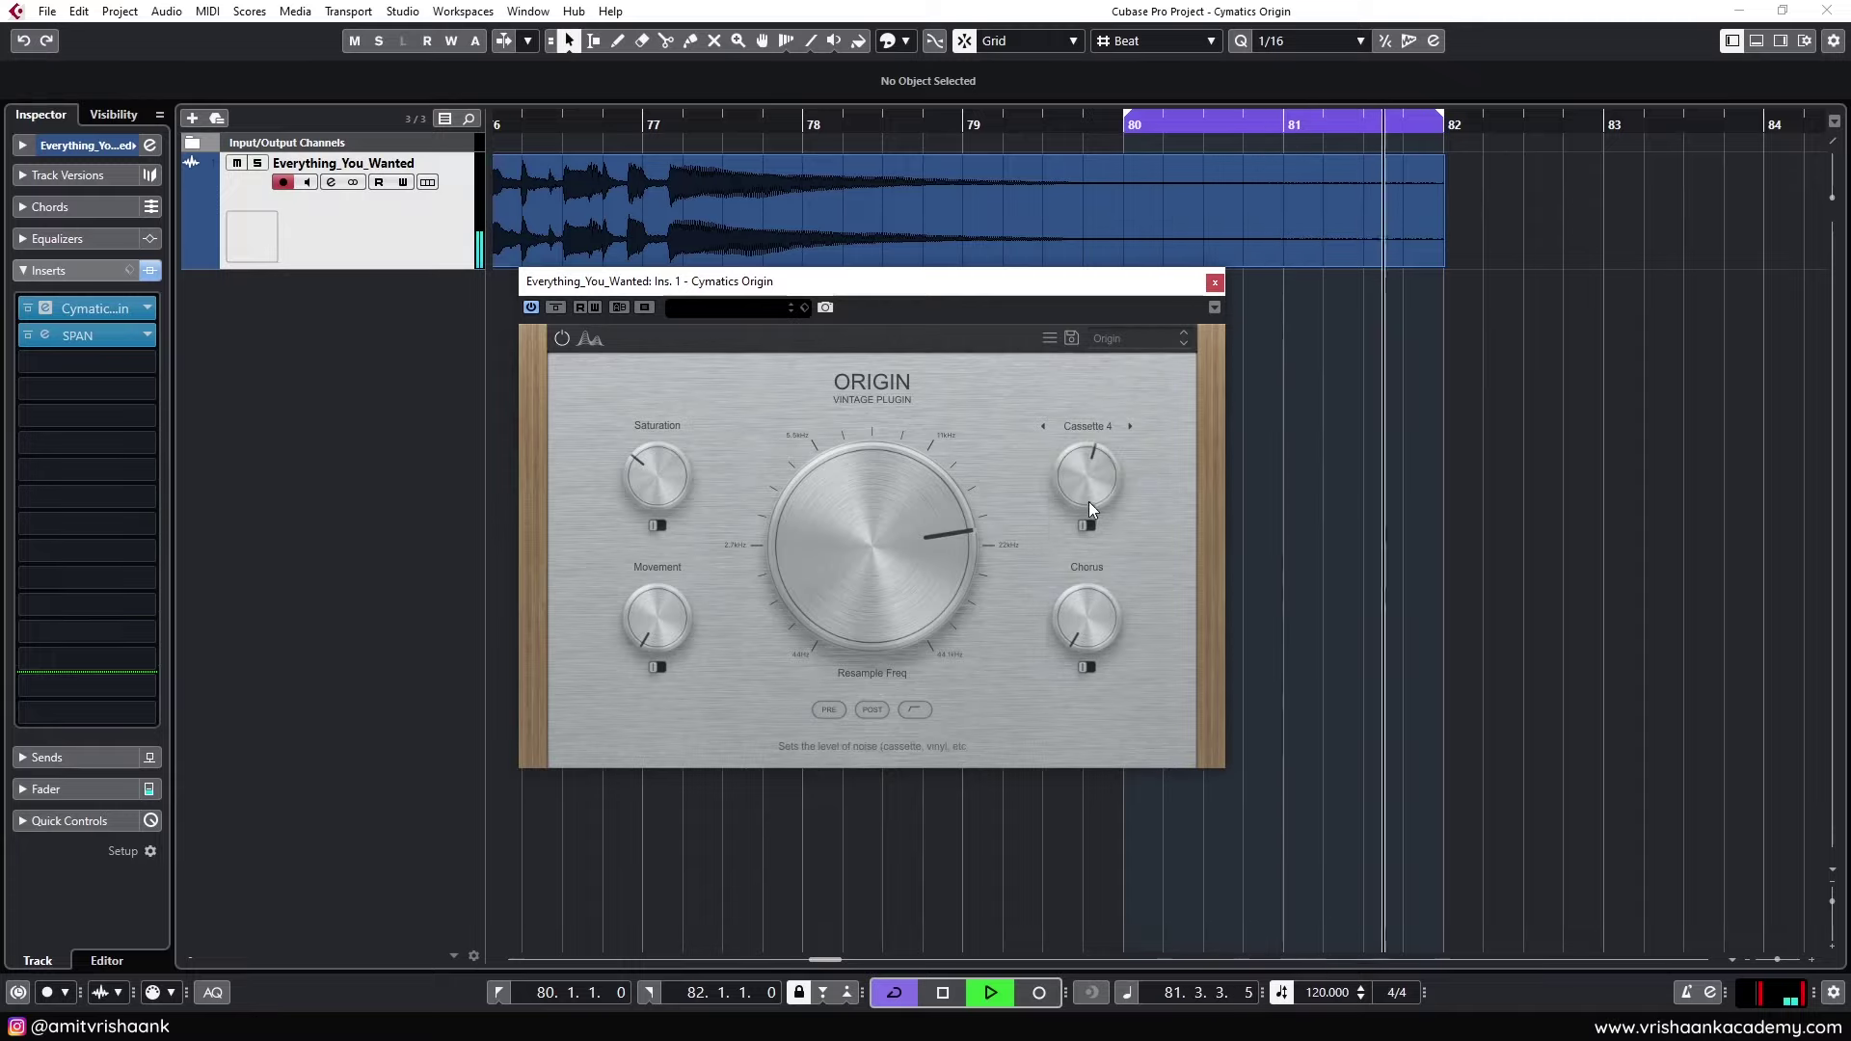
left_click(1089, 426)
left_click(1116, 553)
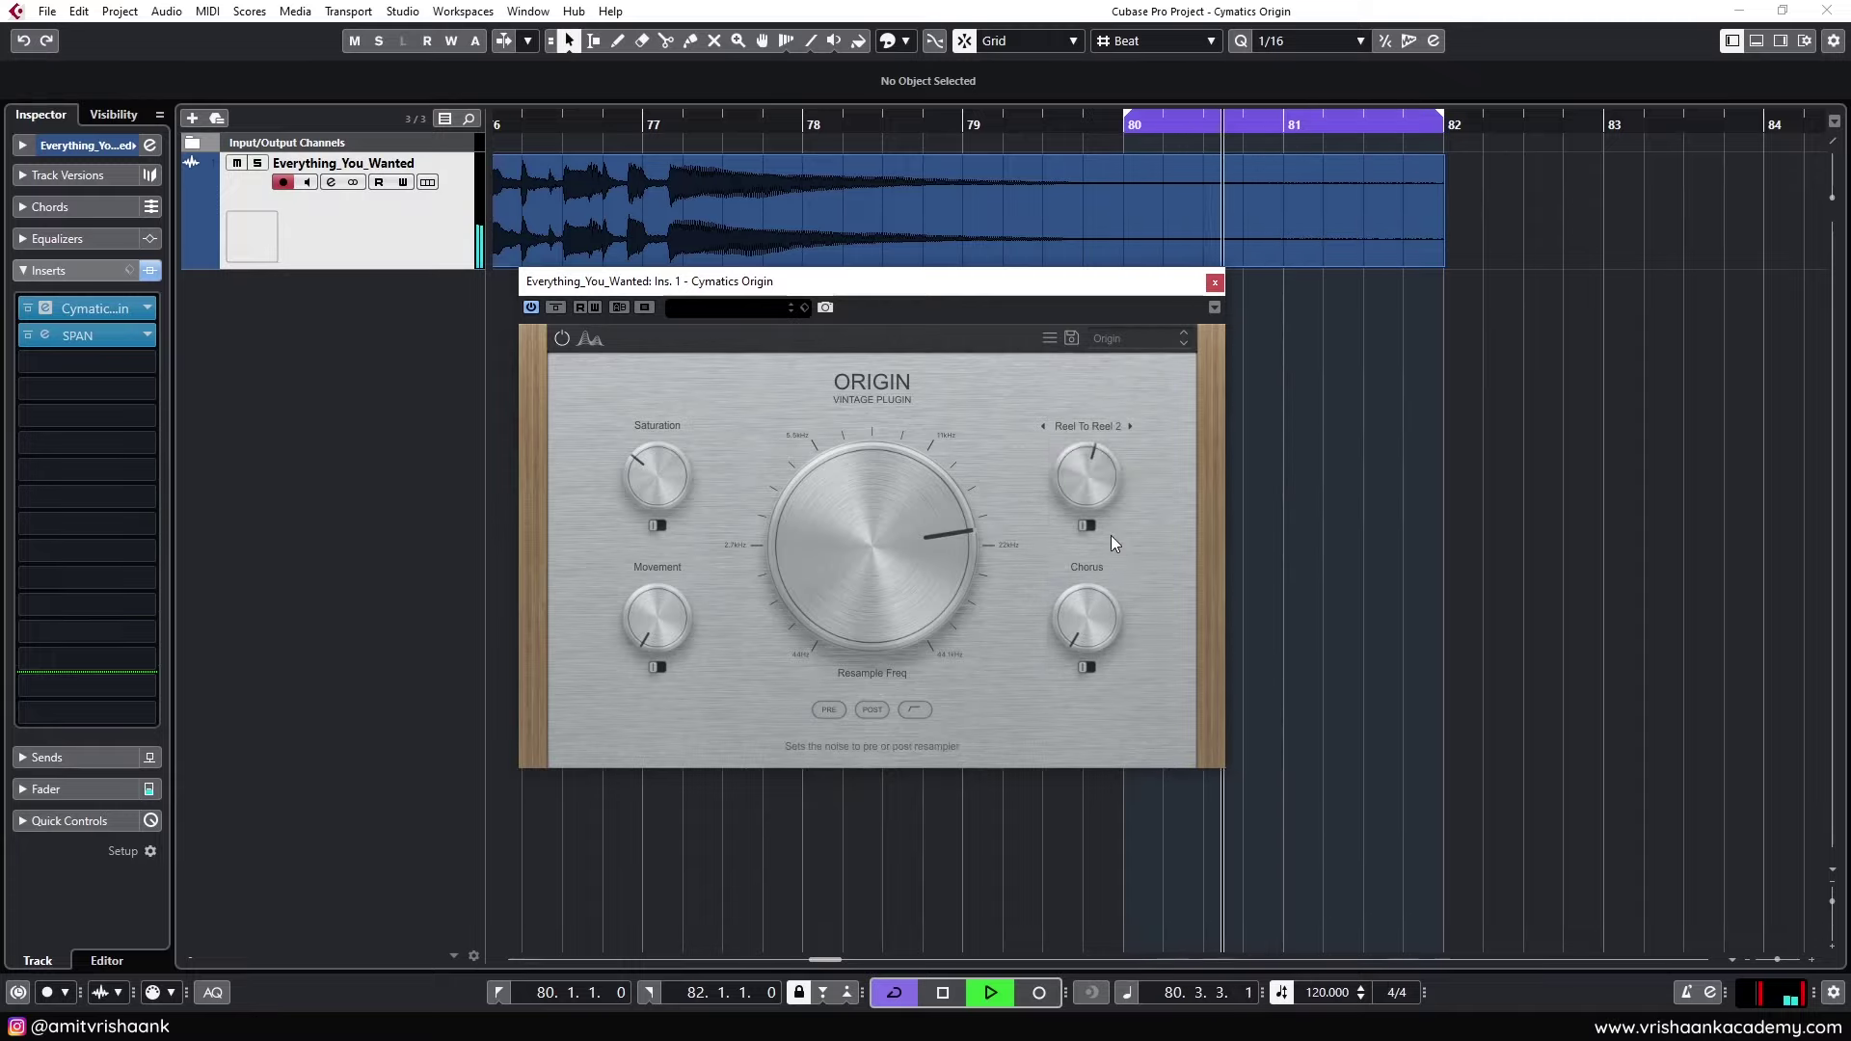
left_click_drag(1078, 472, 1078, 477)
key("space")
Set a loop range from bar 9 to bar 19, play it from bar 9, and lower Origin's noise level
key("shift+f")
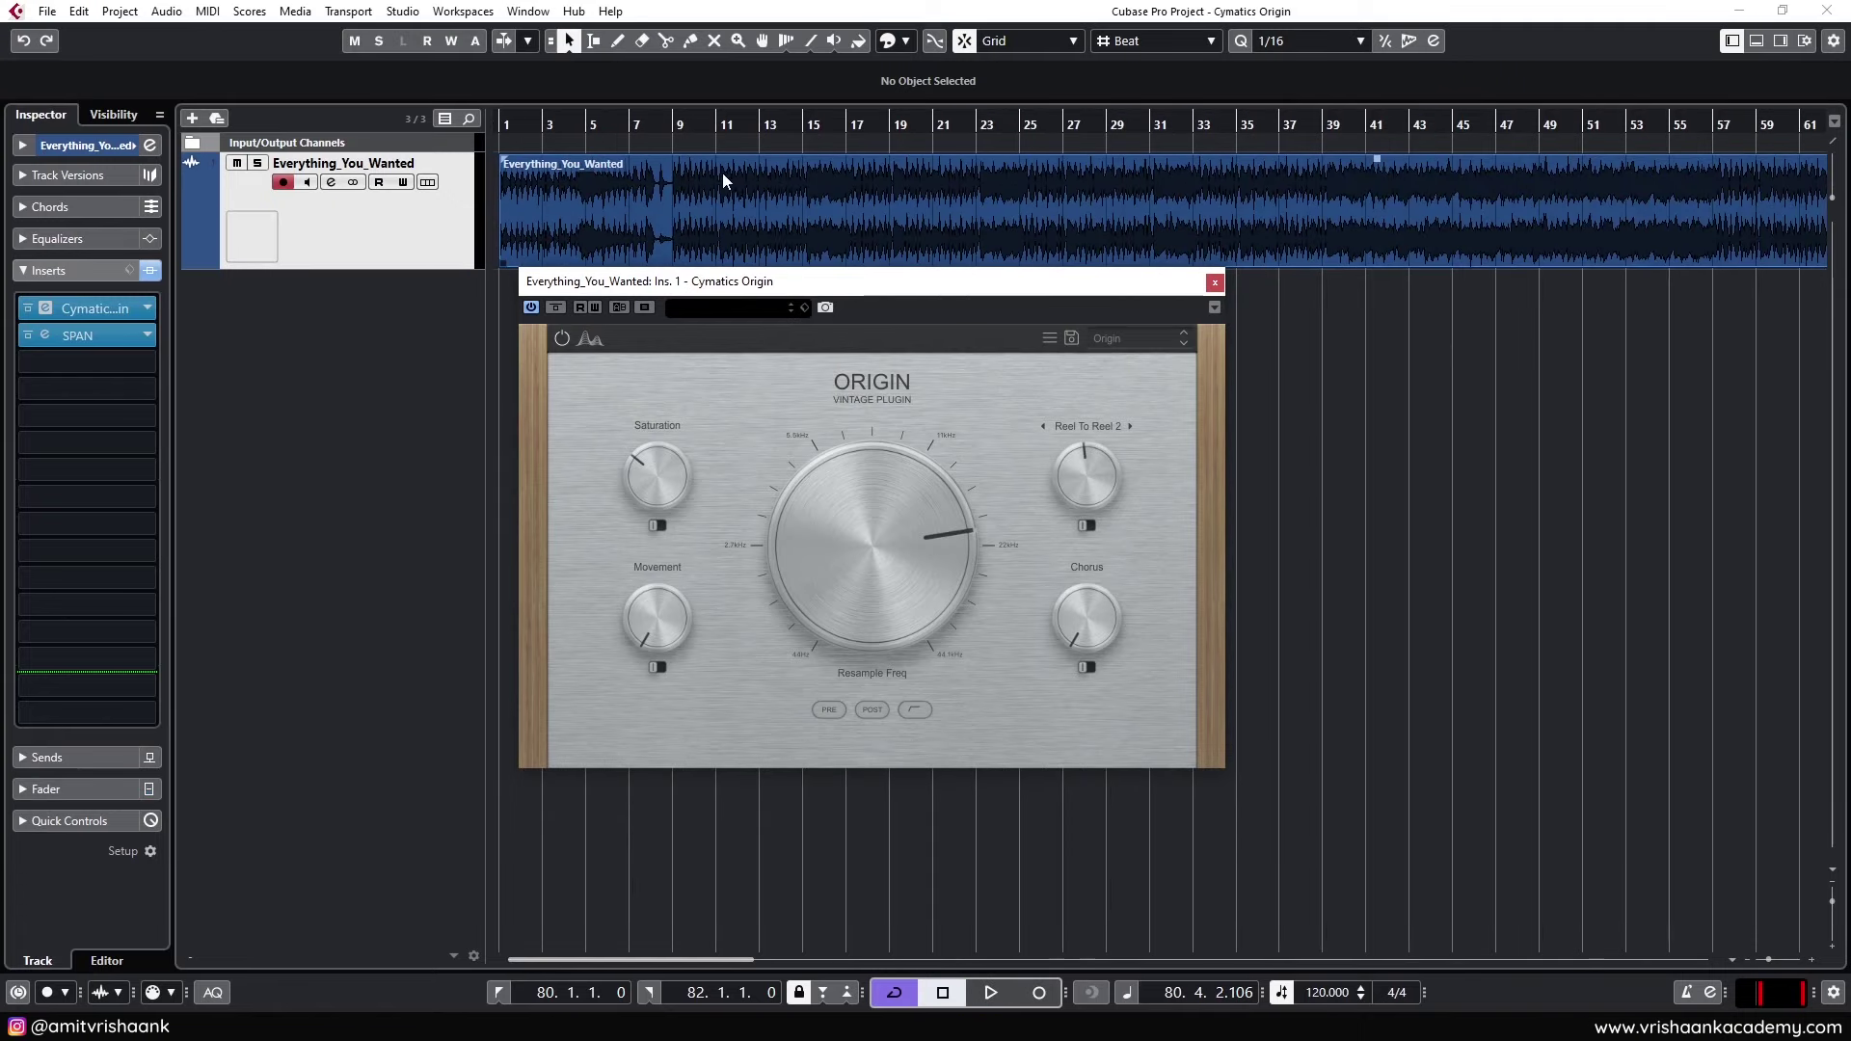
left_click(675, 130, "ctrl")
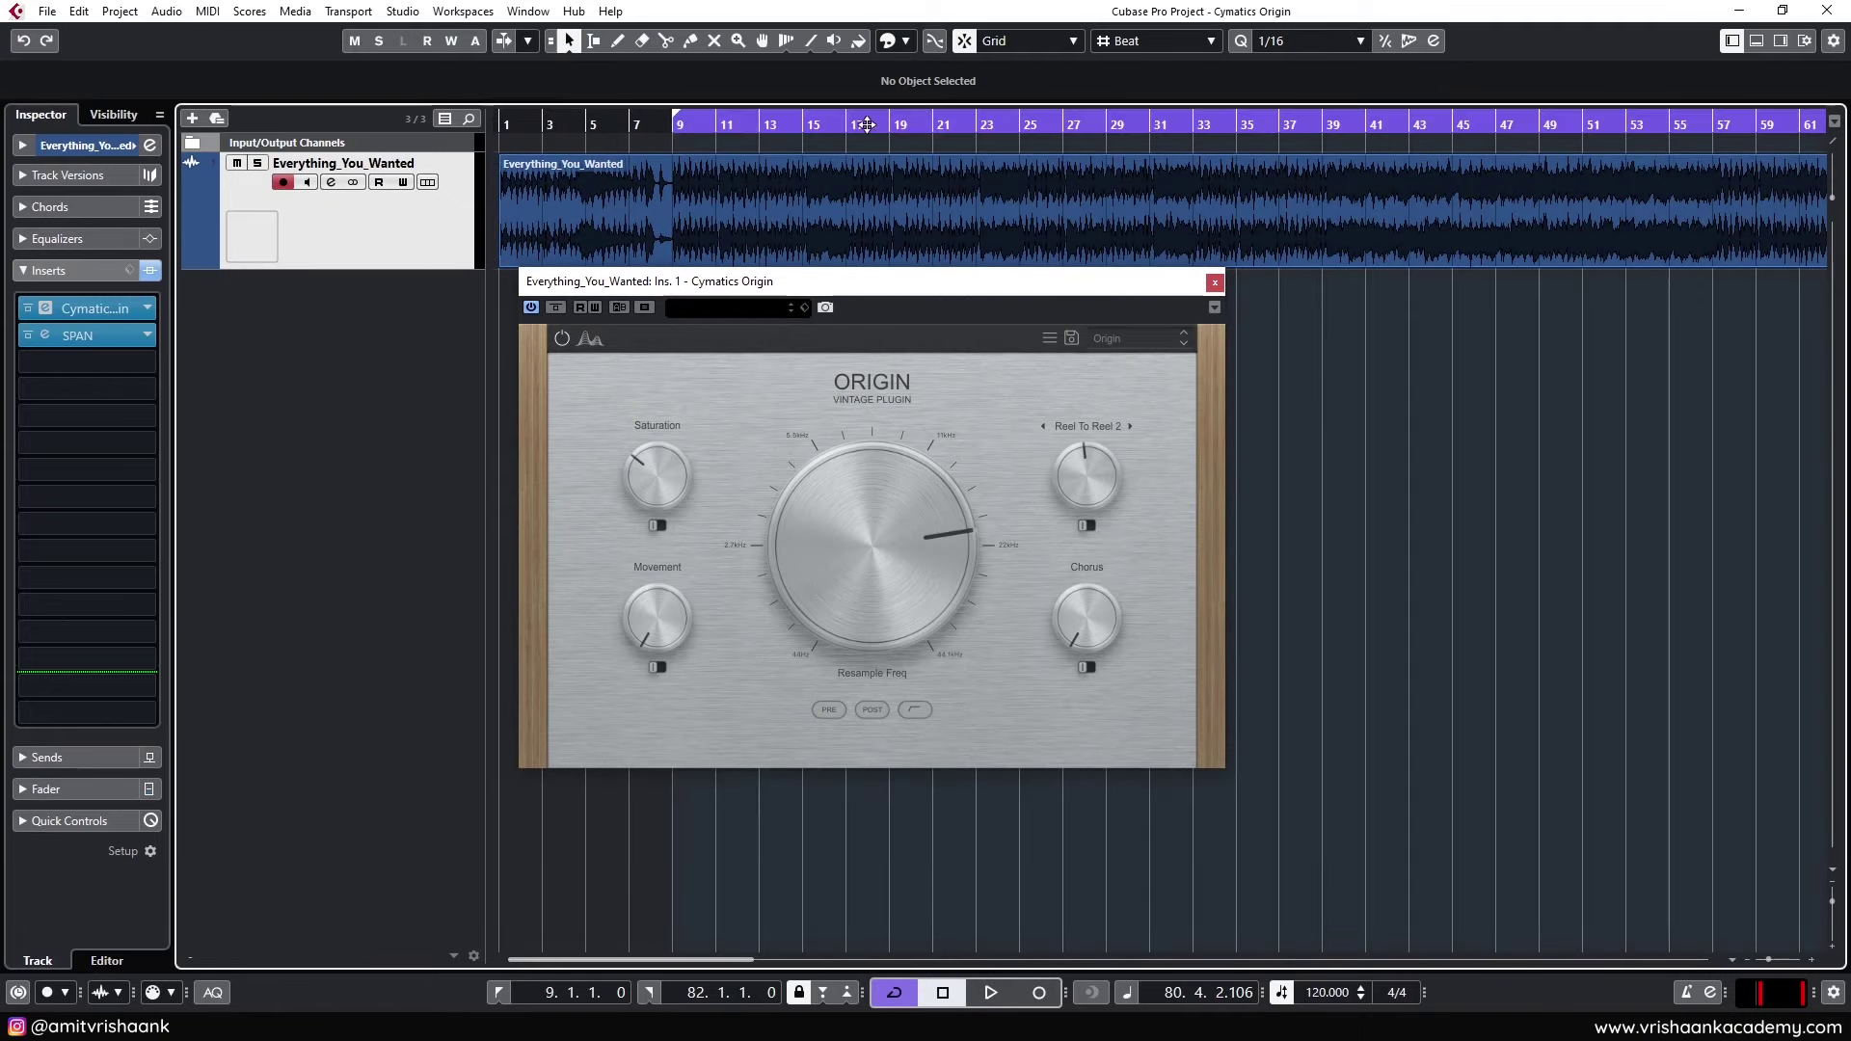
left_click(895, 124, "alt")
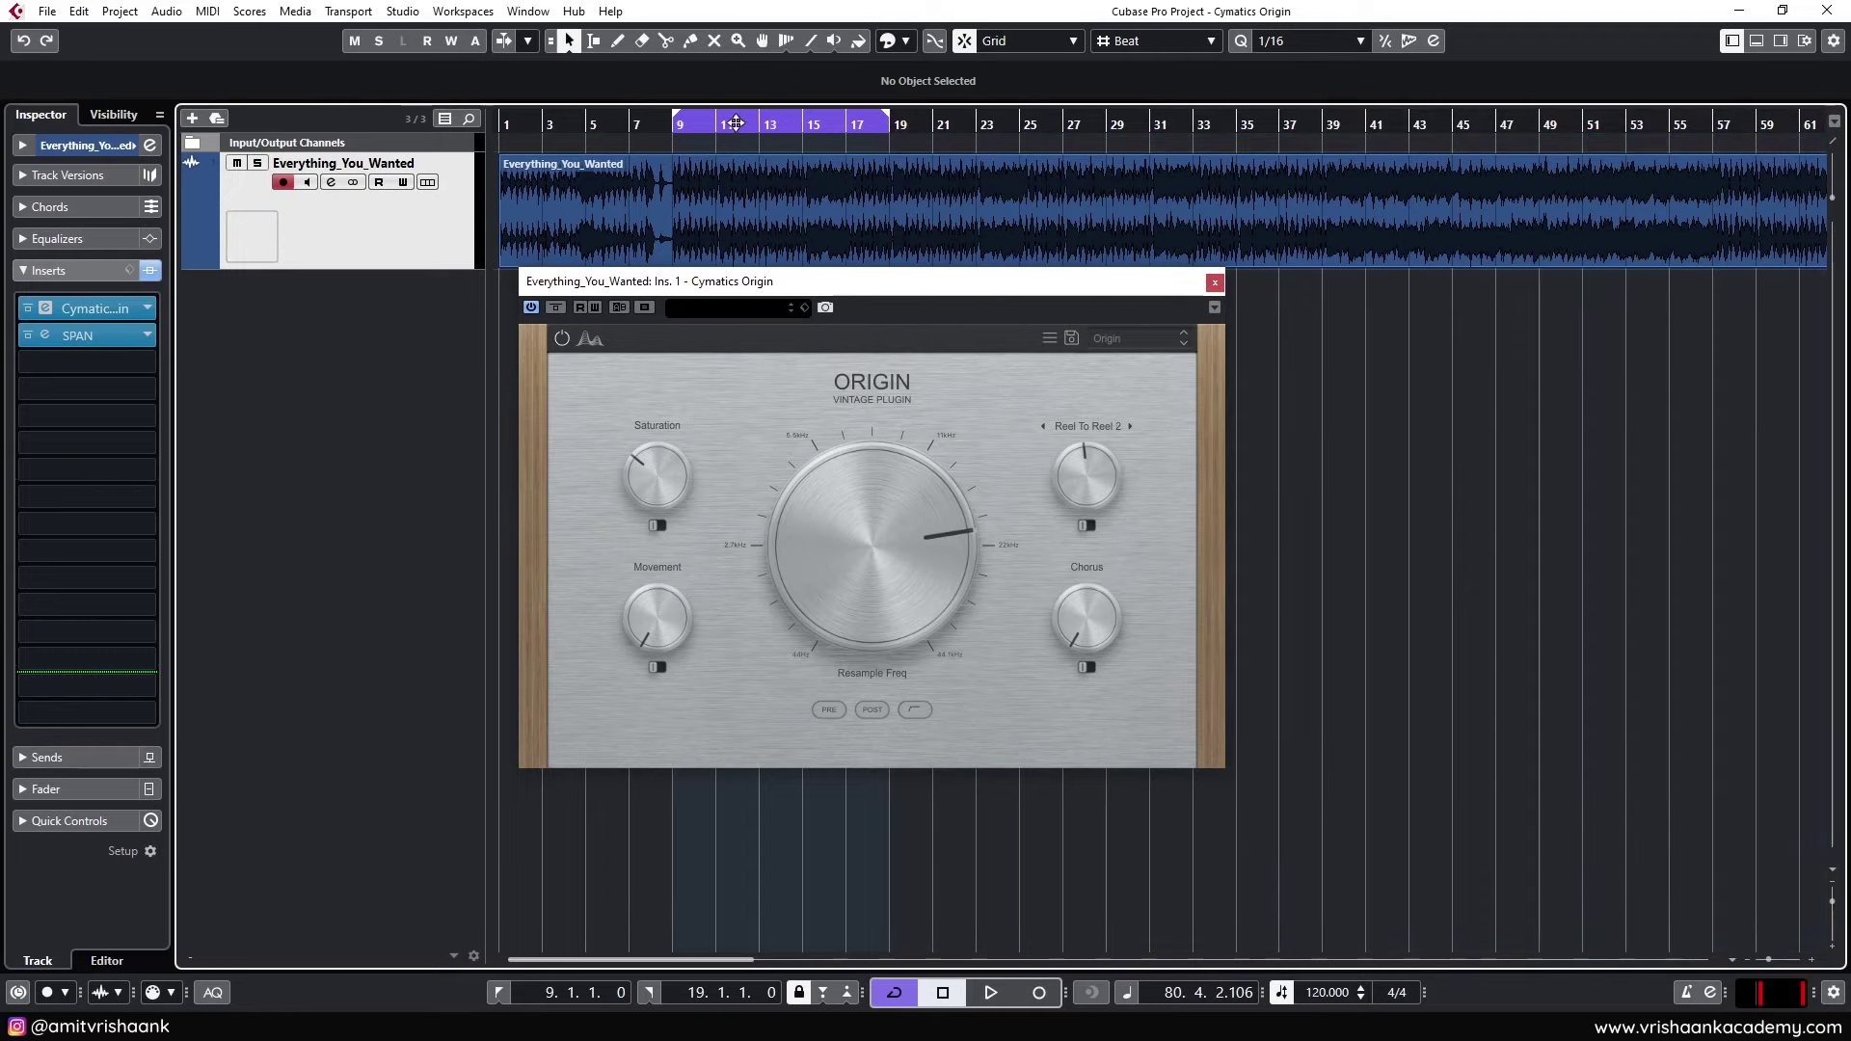
left_click_drag(682, 123, 677, 145)
left_click(653, 124)
key("space")
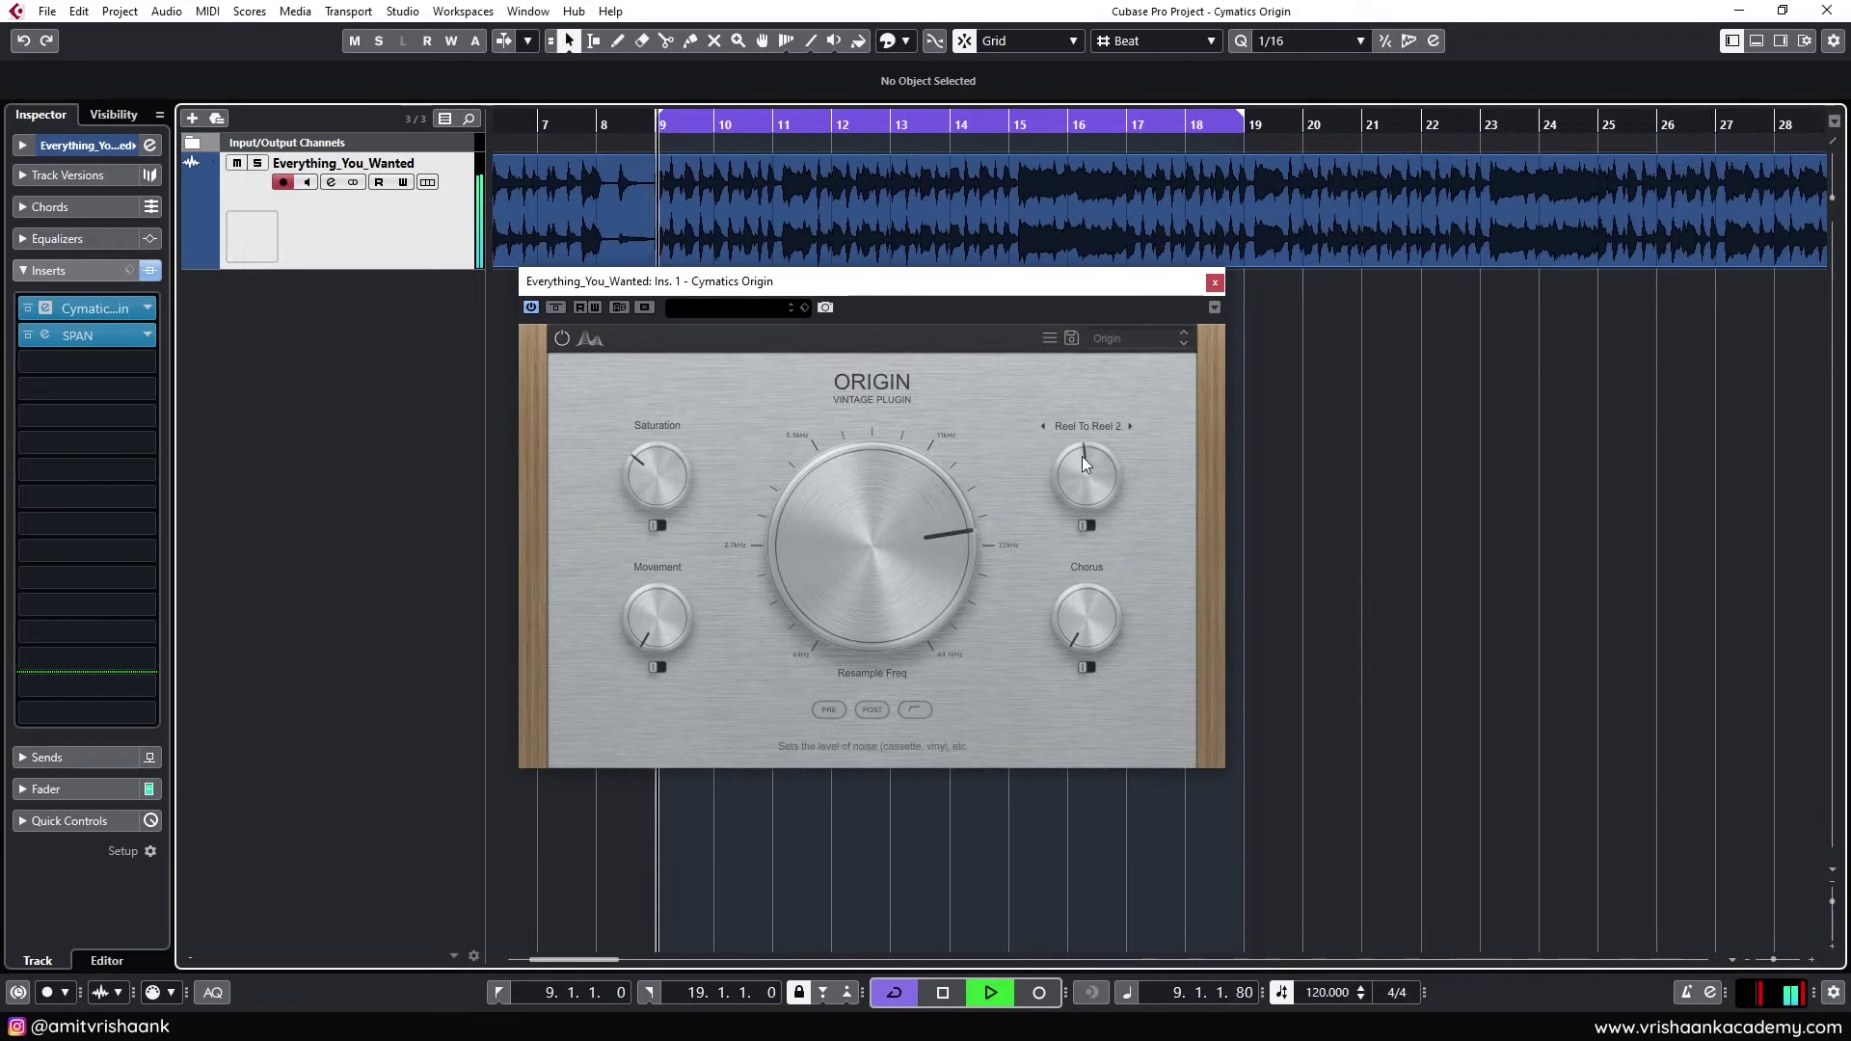
left_click_drag(1091, 480, 1095, 505)
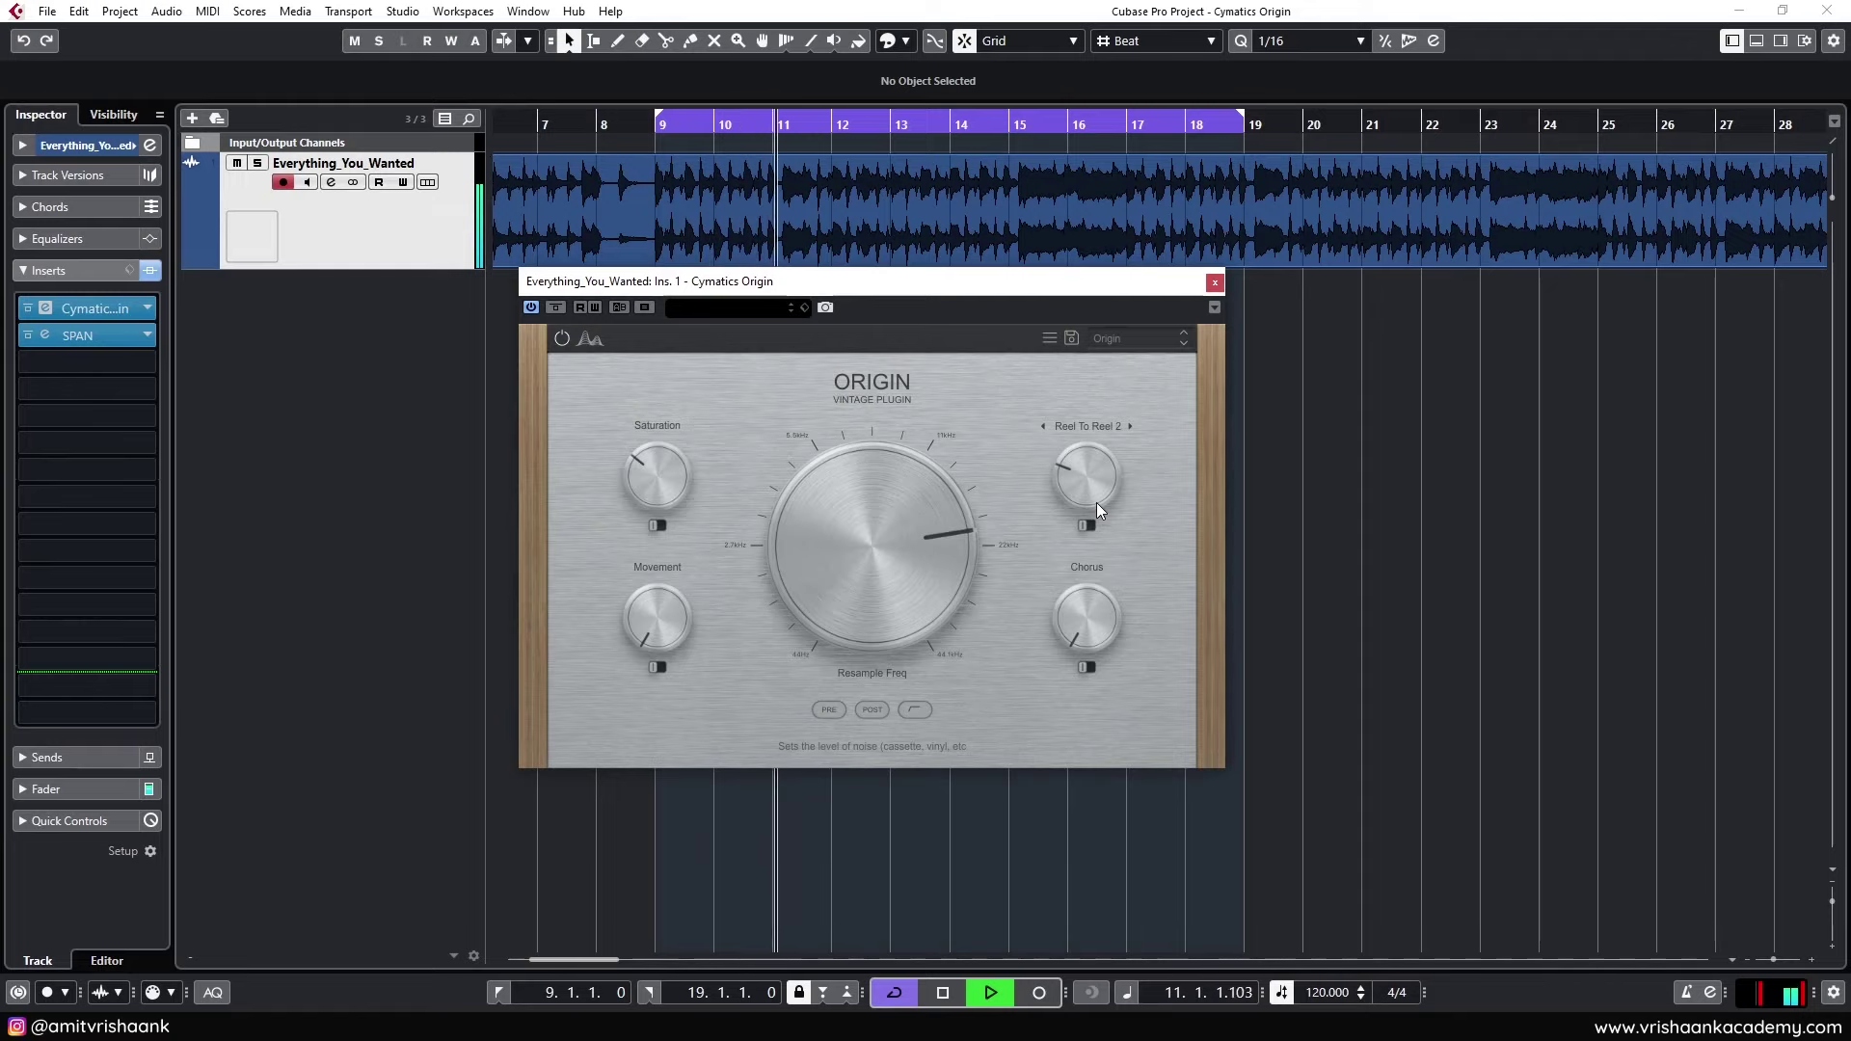
key("space")
Open SPAN and arrange its window side by side with the Origin window
left_click(72, 335)
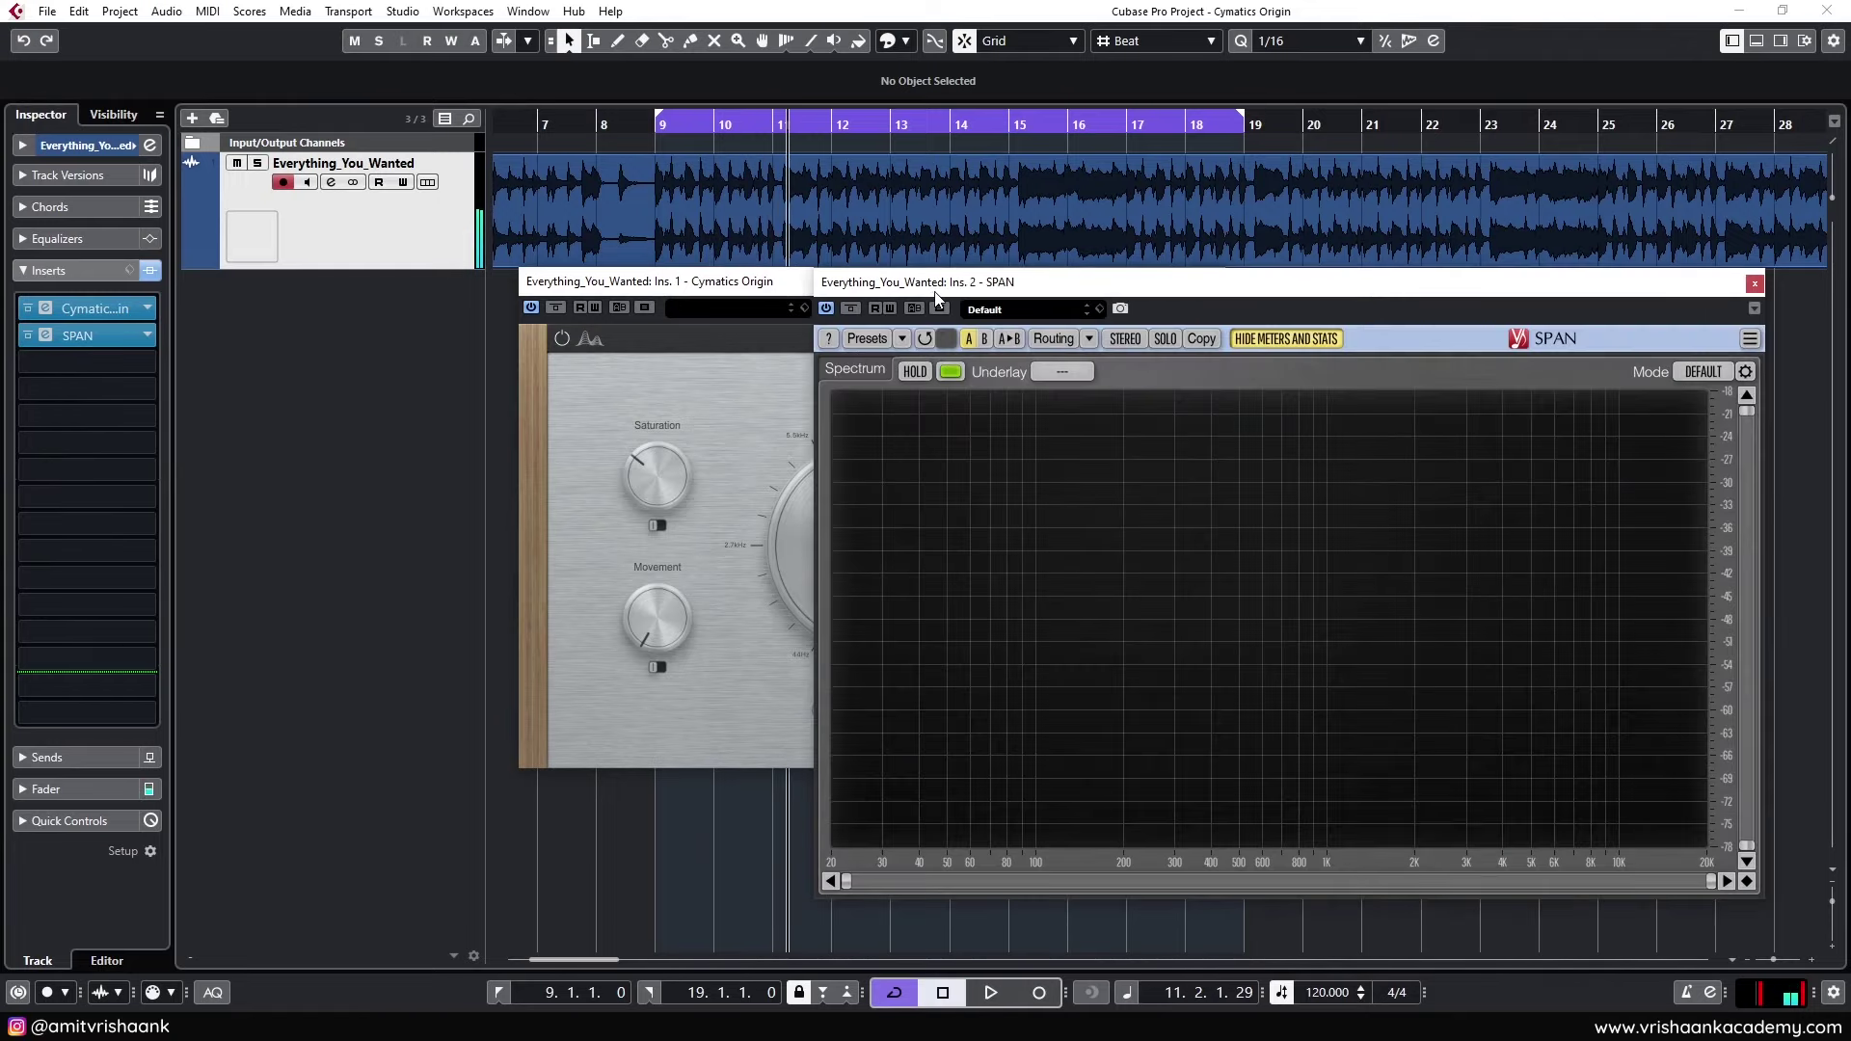
left_click_drag(935, 284, 1053, 305)
left_click_drag(826, 285, 541, 277)
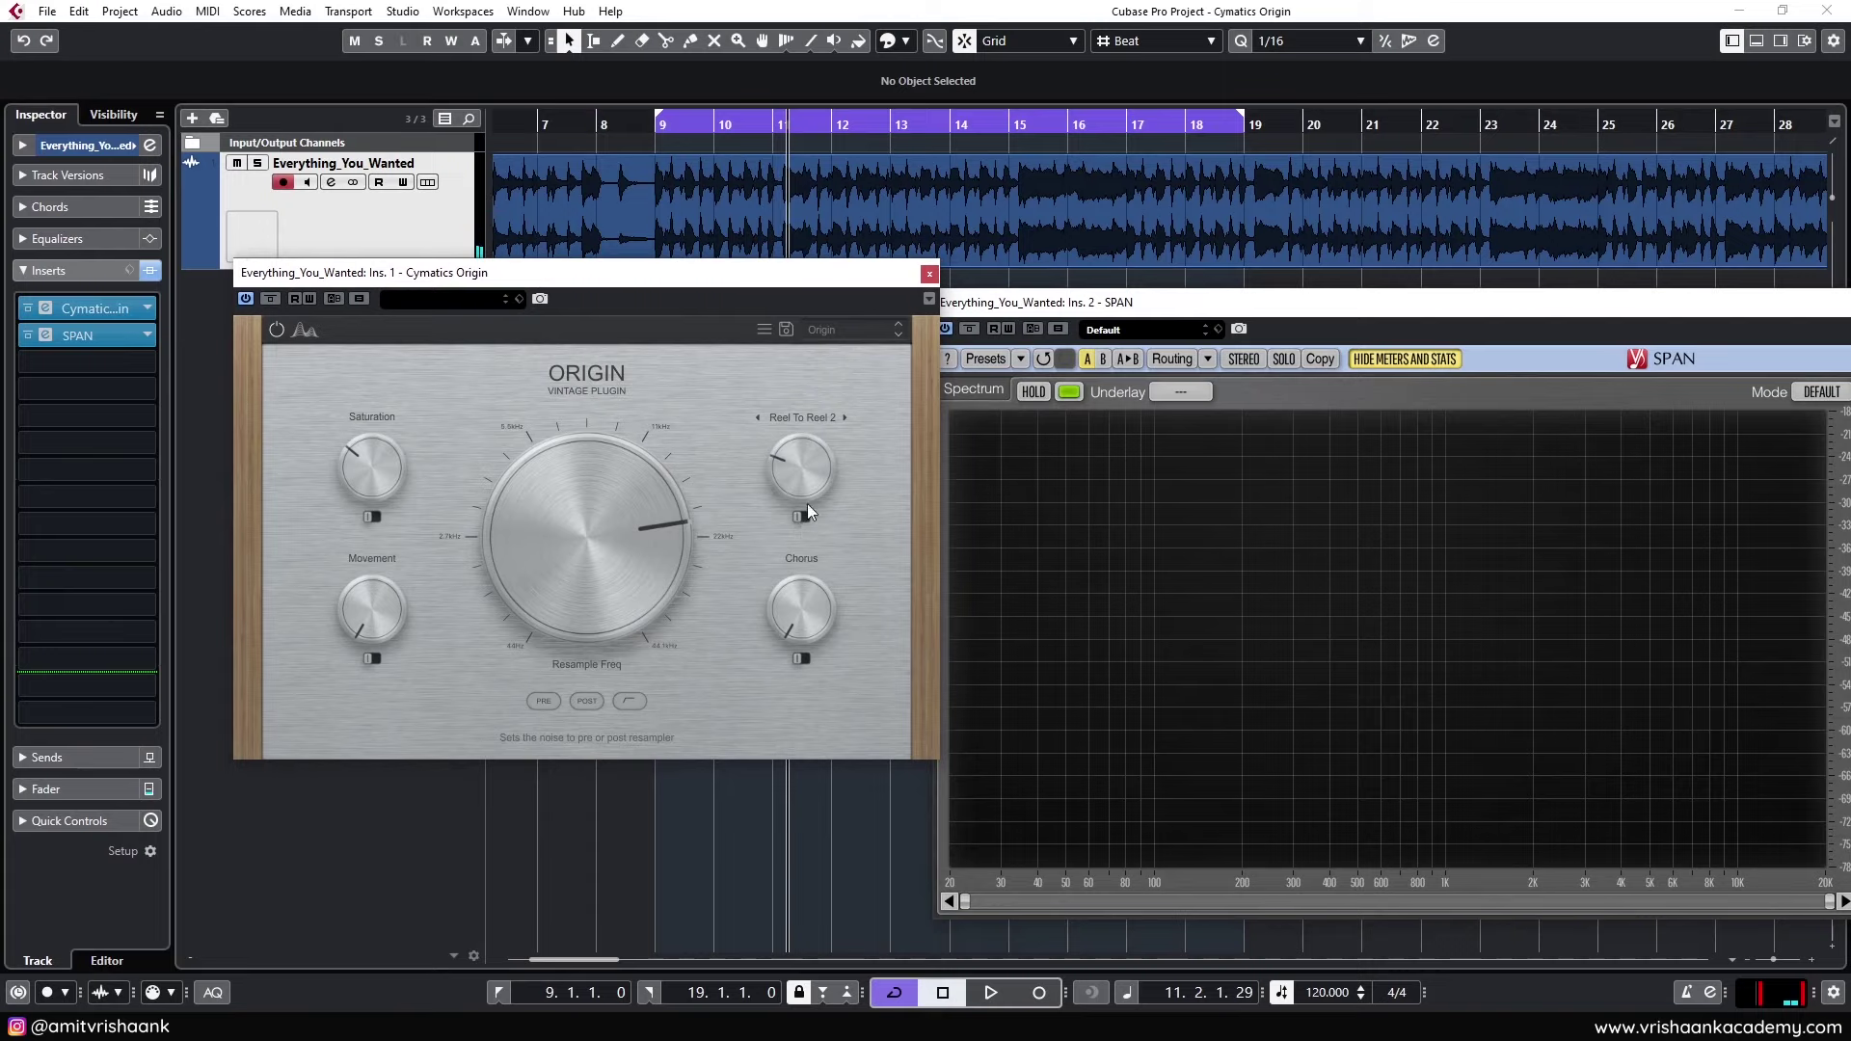
Play the loop and raise Origin's Reel To Reel 2 noise level to maximum while watching the spectrum in SPAN
key("space")
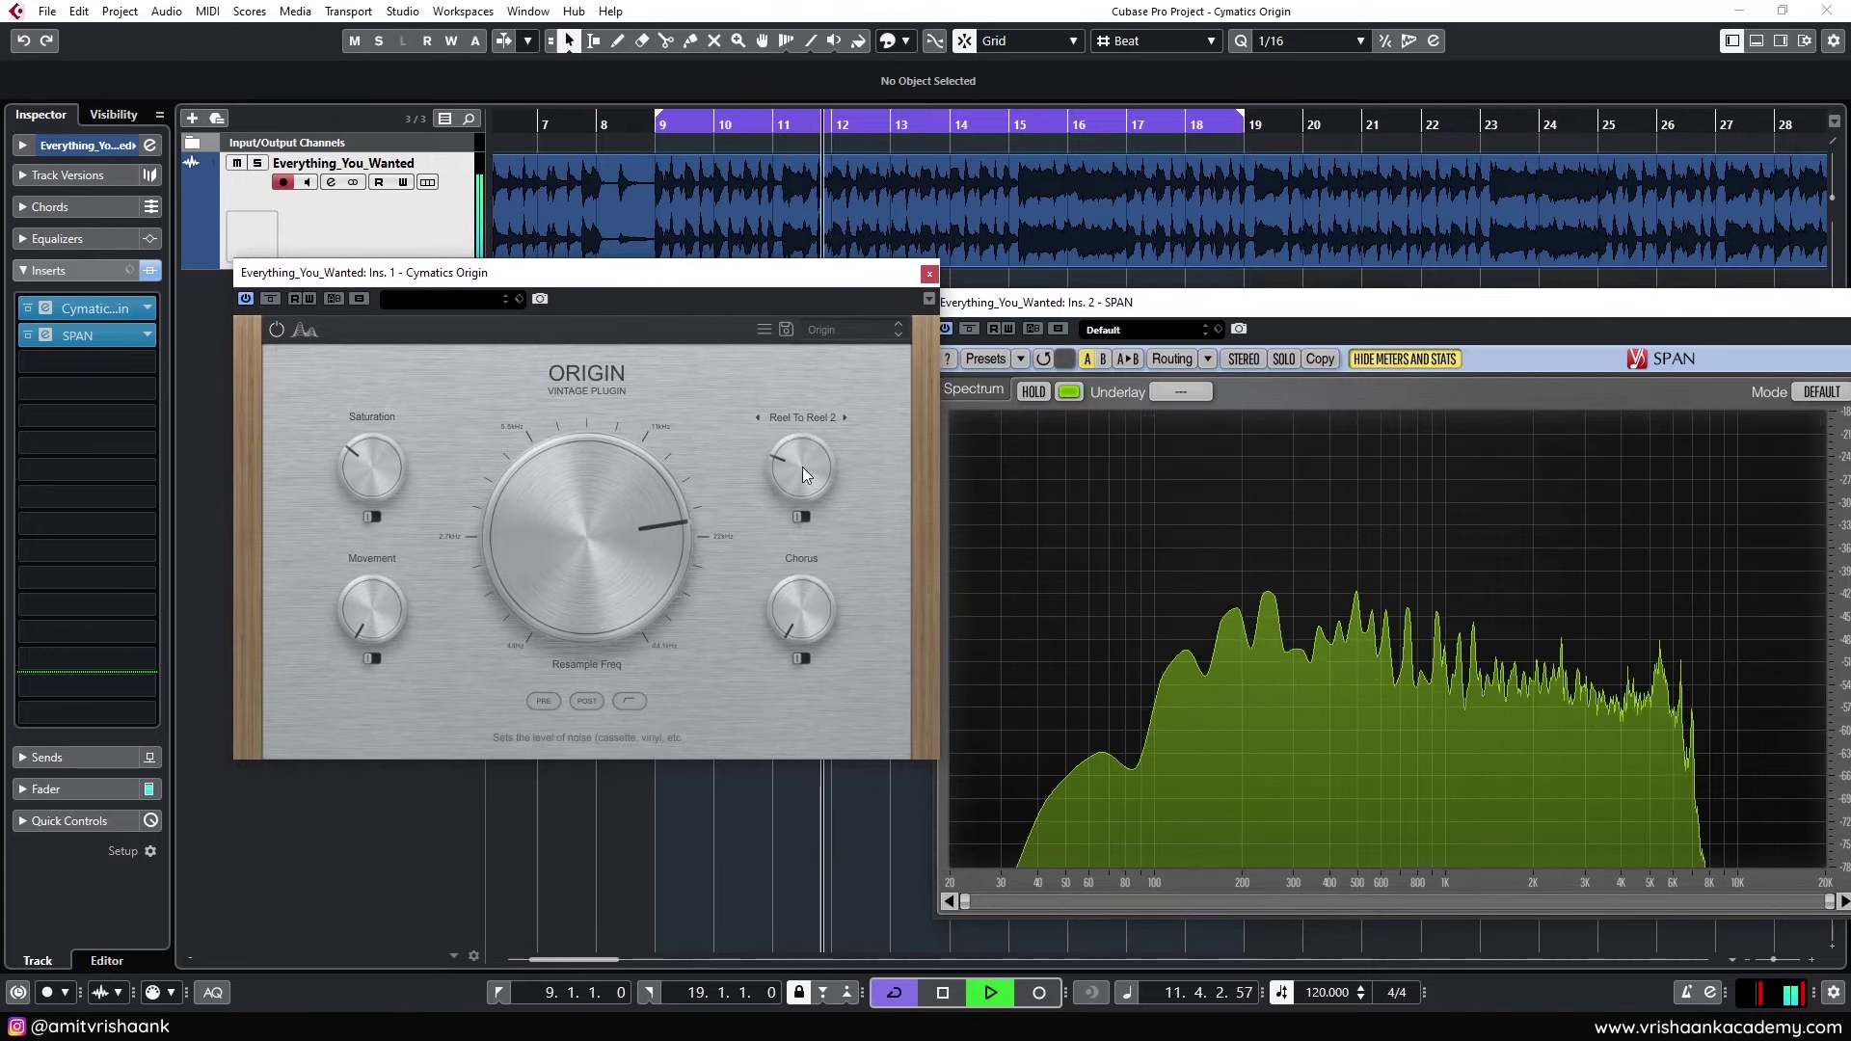
left_click_drag(800, 465, 820, 330)
key("space")
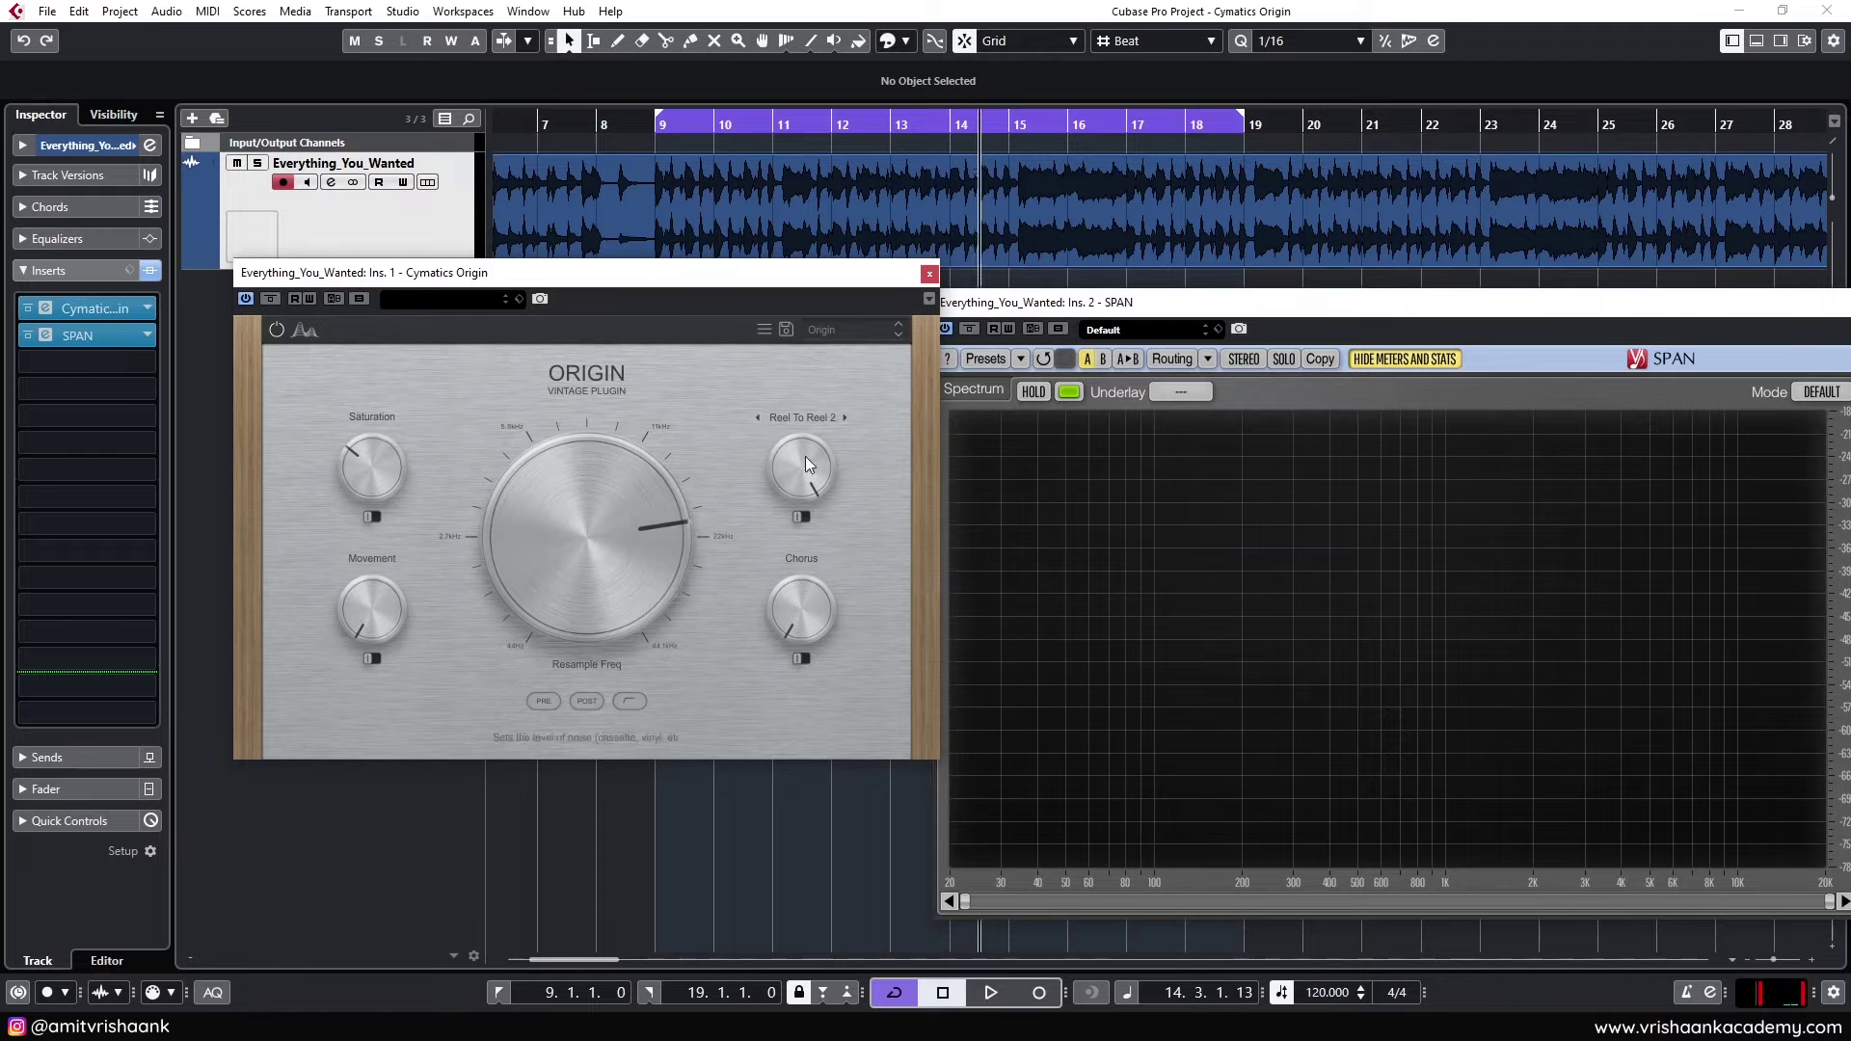
Play the loop while bringing Resample Freq from 44100 Hz down to 10413 Hz, and reduce the noise level slightly
mouse_move(613, 536)
left_mouse_down()
mouse_move(632, 426)
mouse_move(645, 544)
left_mouse_up()
scroll(652, 559, "down", 1)
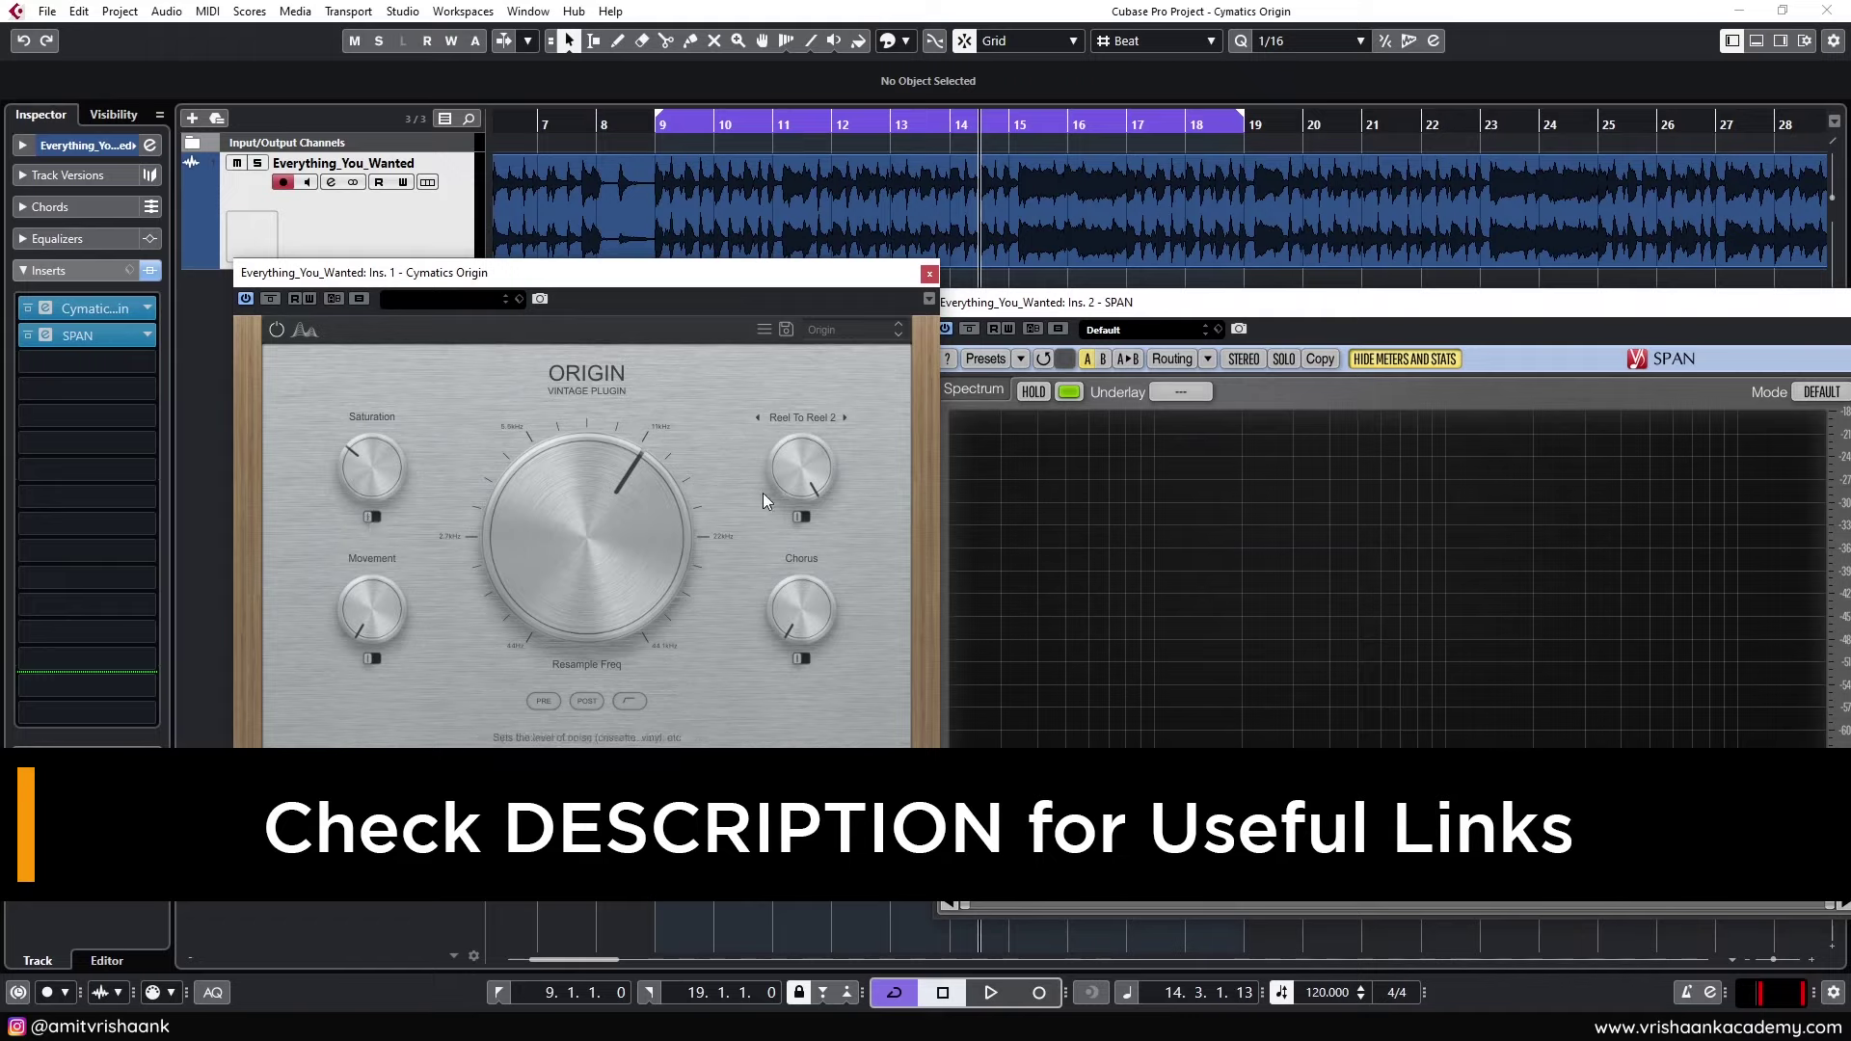
key("space")
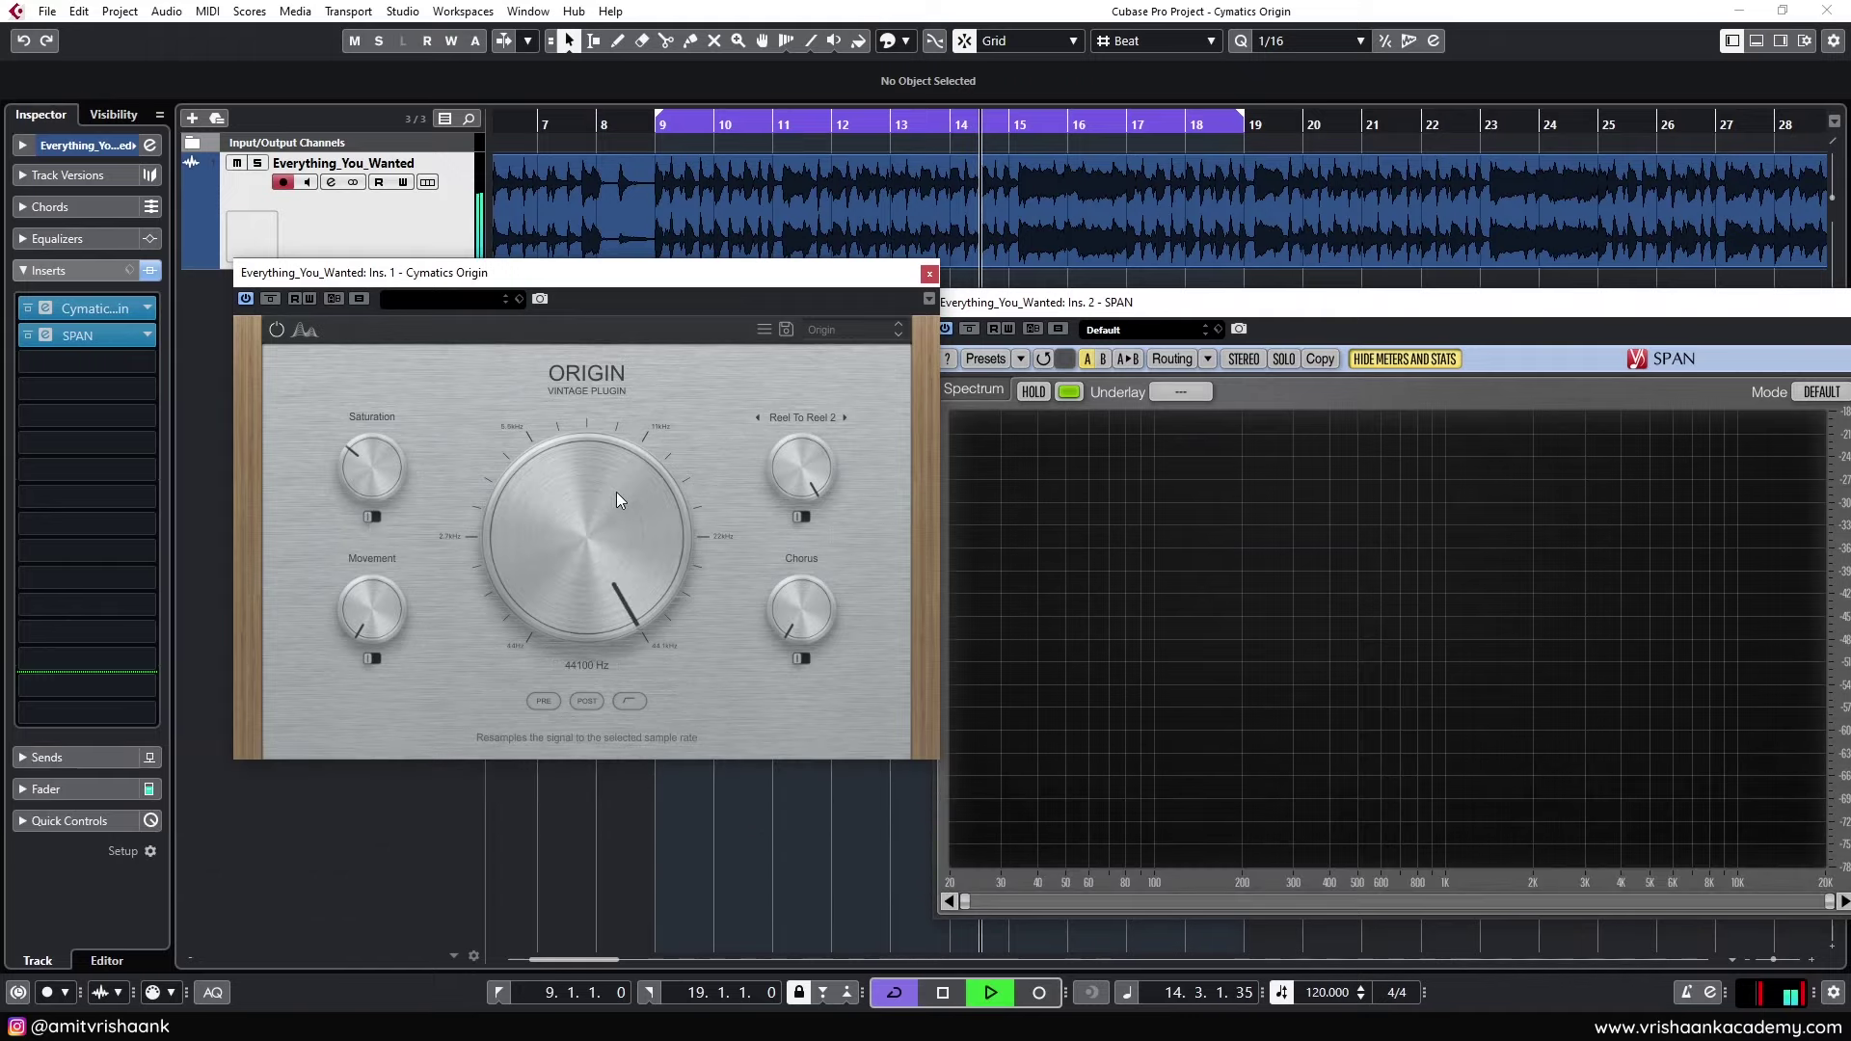
left_click_drag(616, 492, 613, 569)
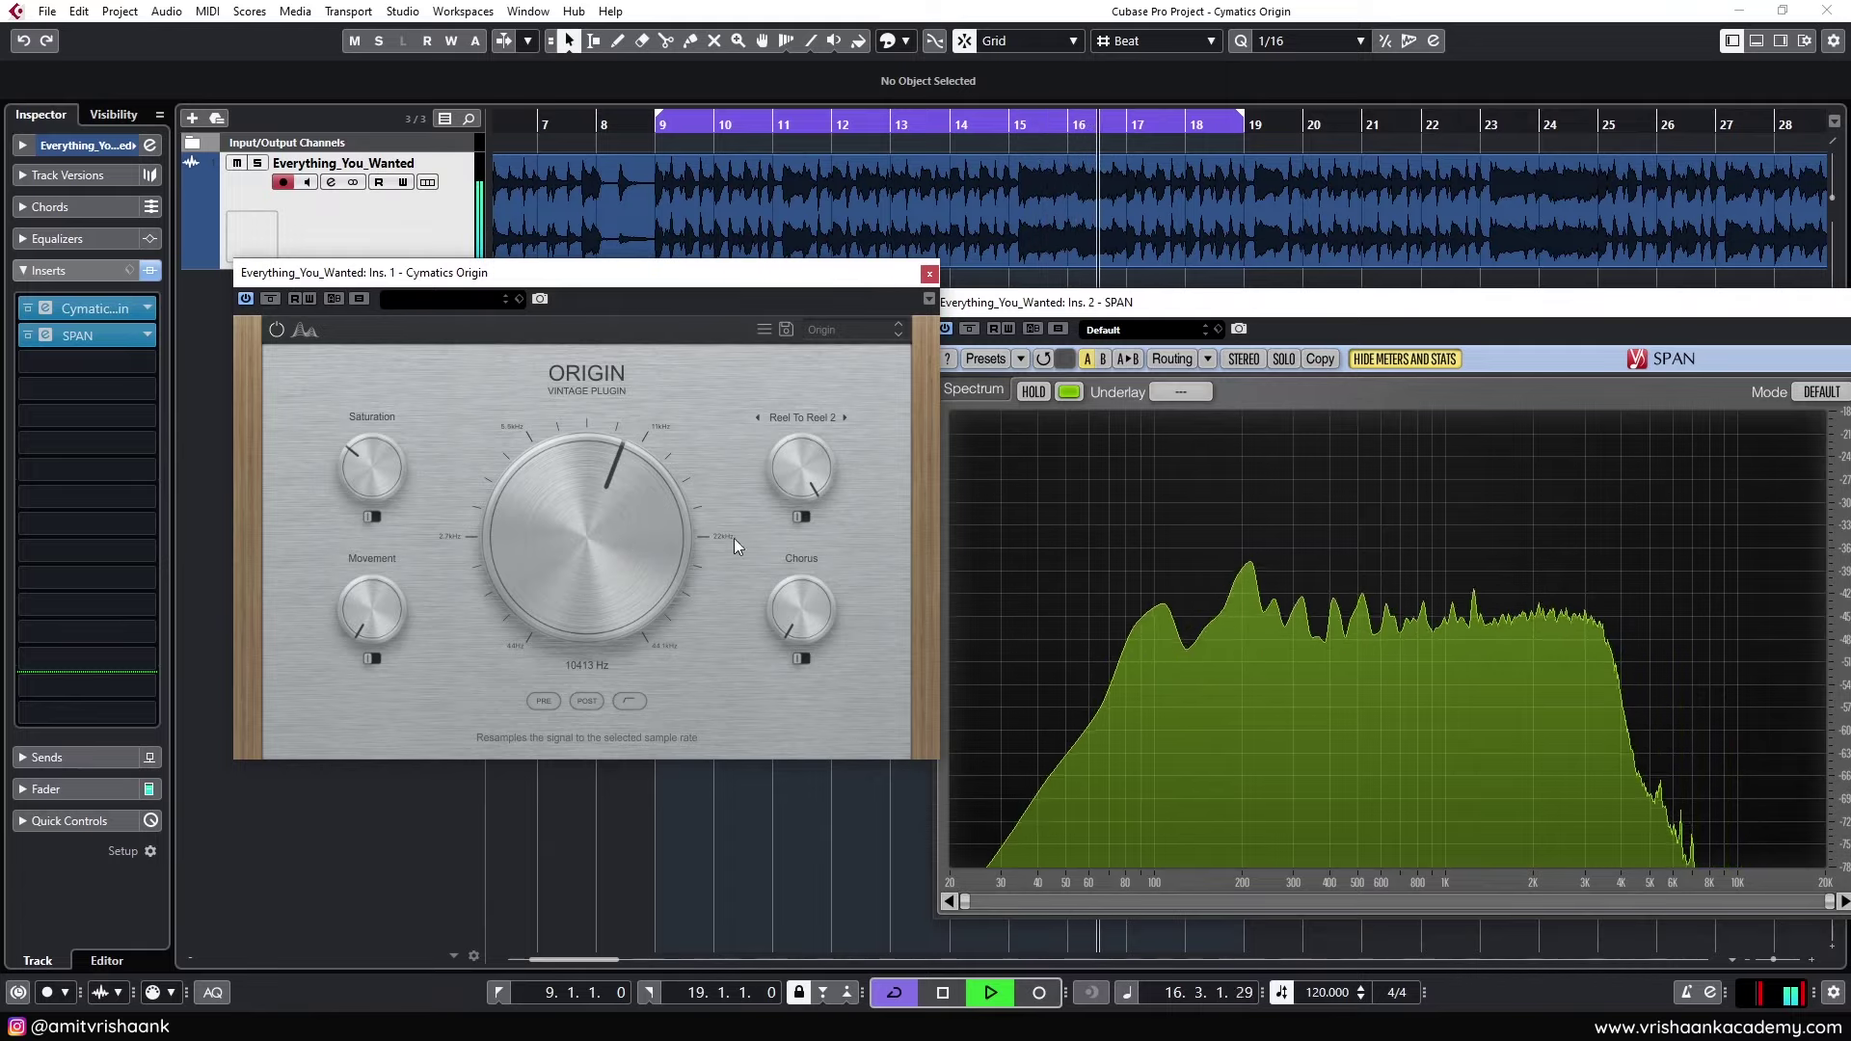
left_click_drag(806, 472, 804, 490)
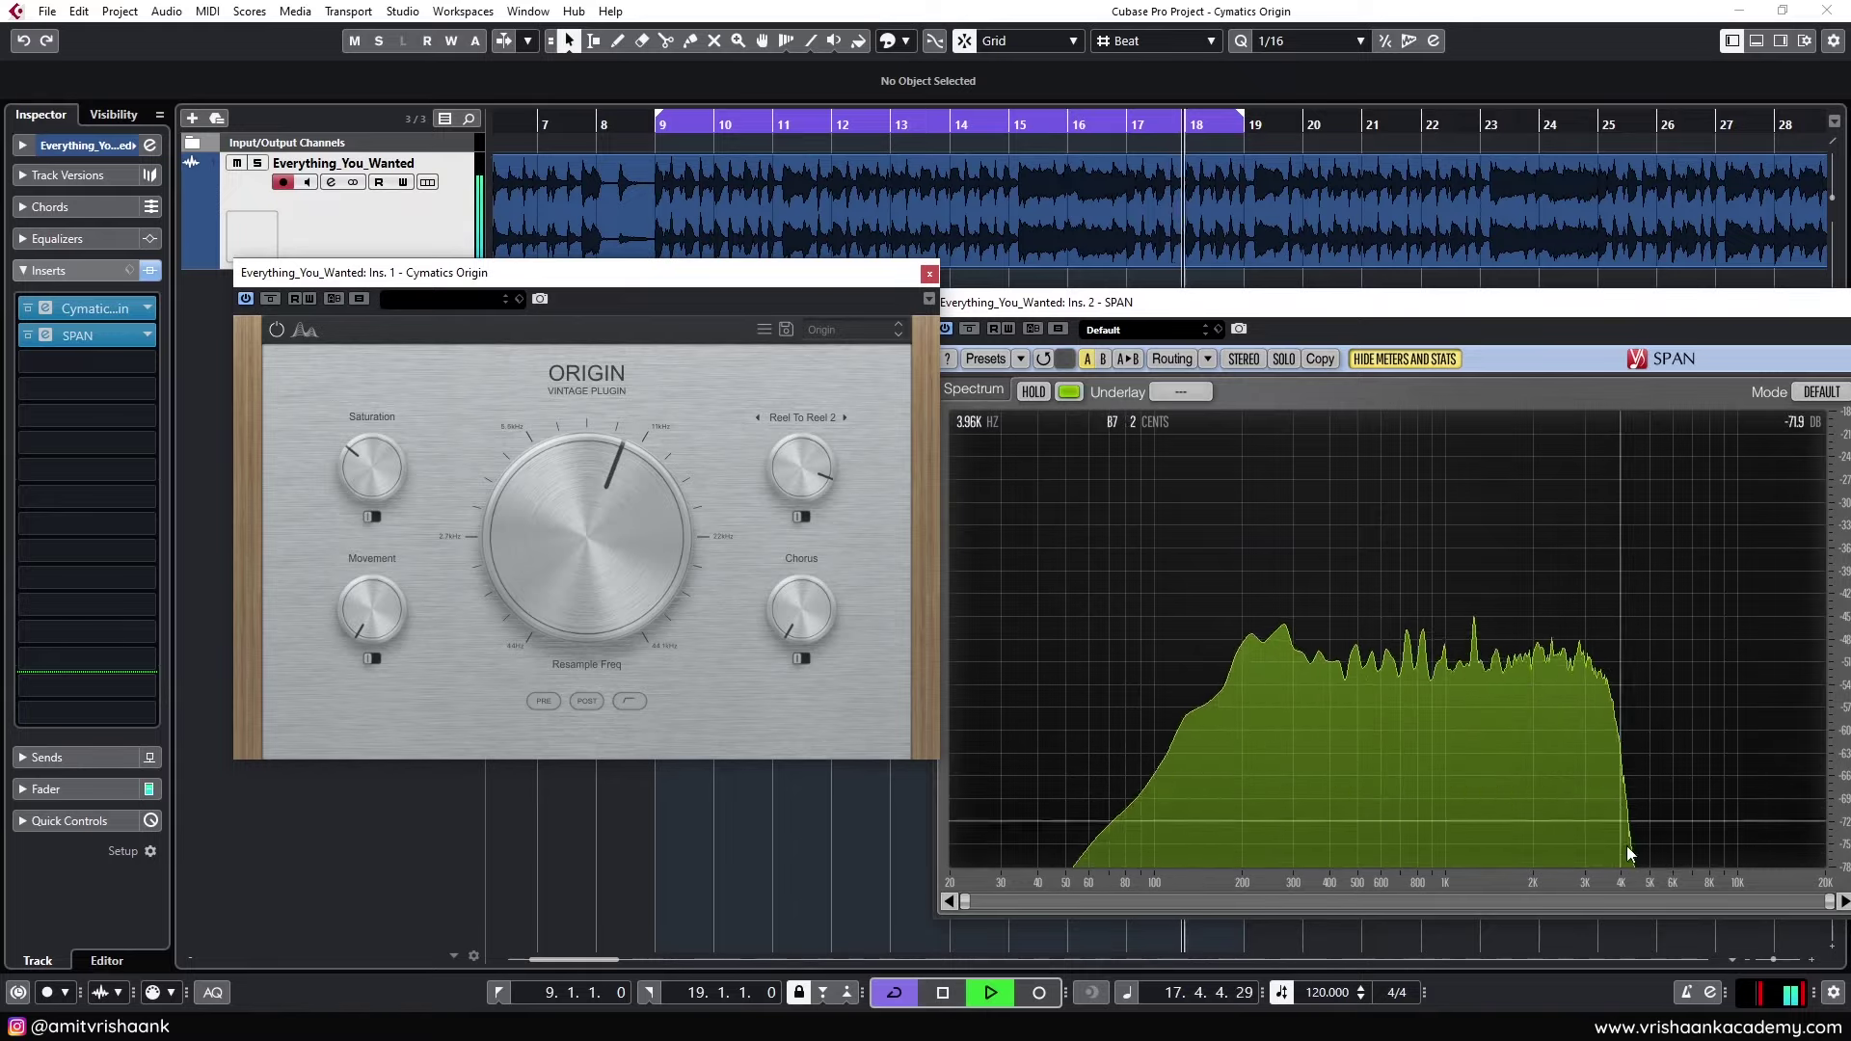
key("space")
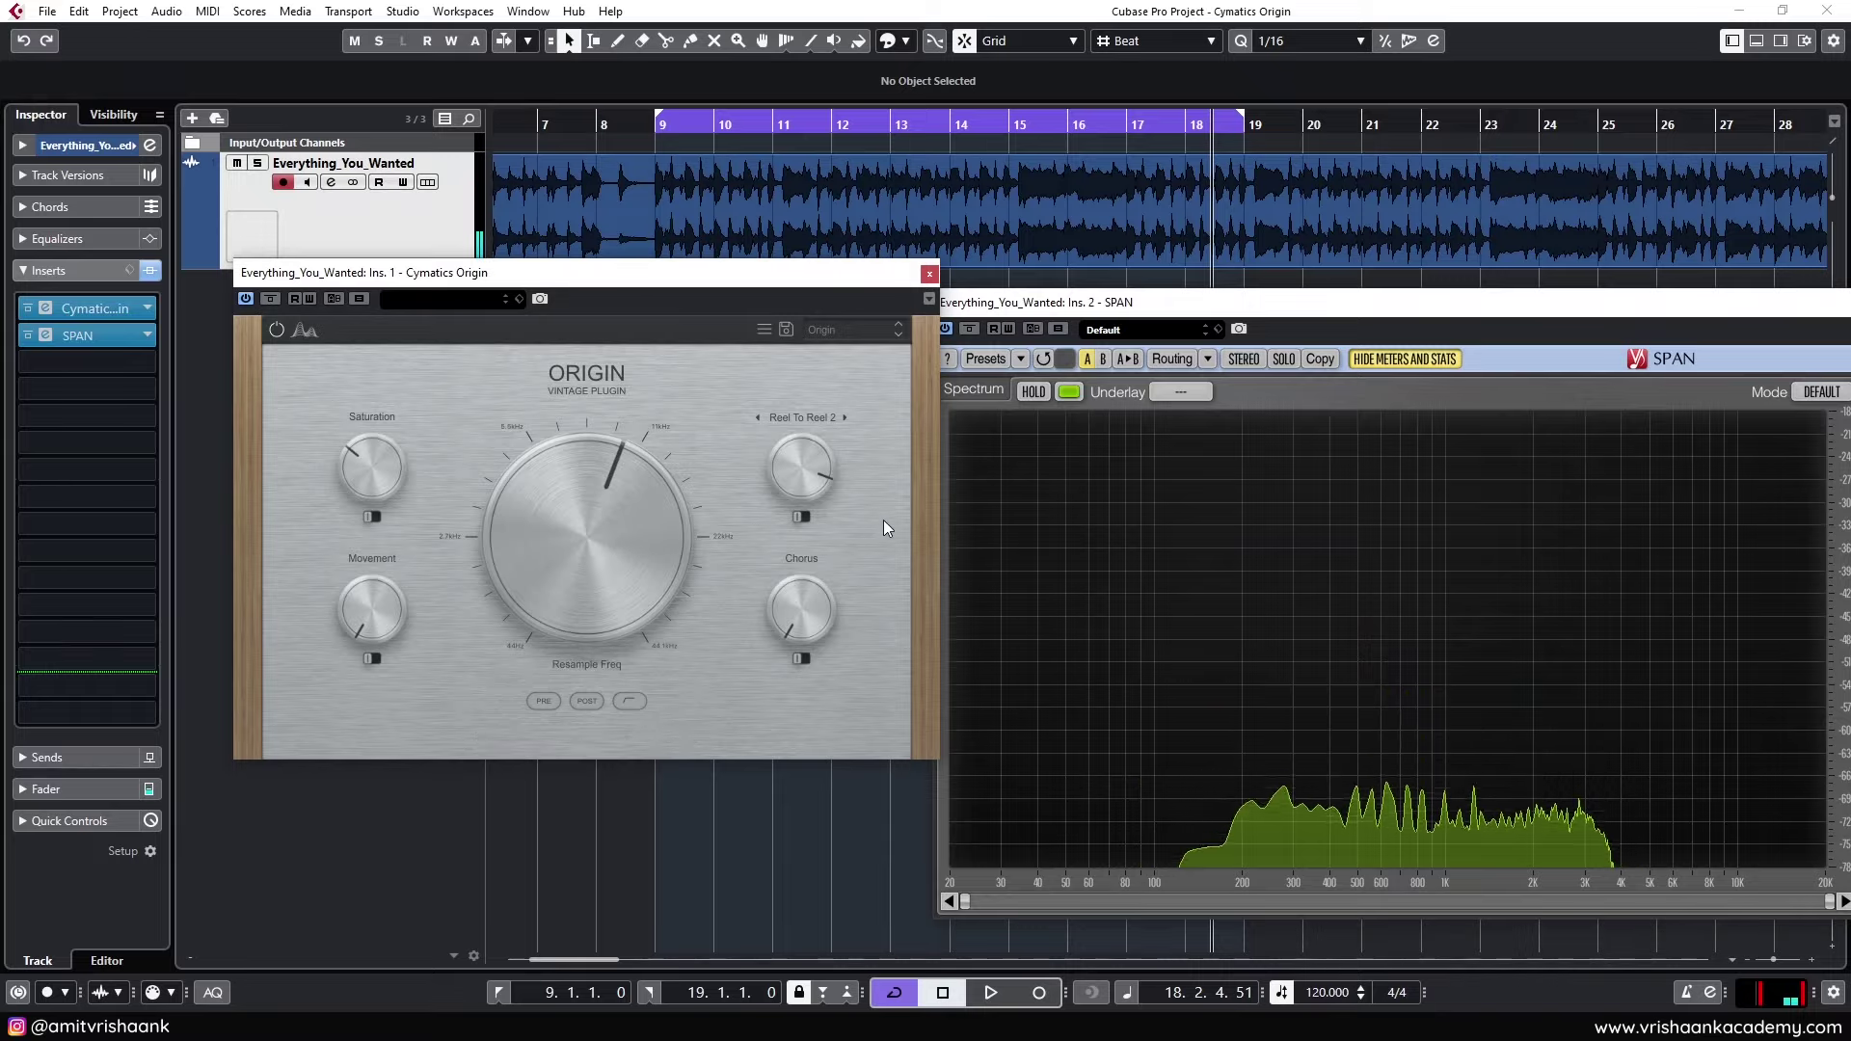
Toggle the noise's pre/post resampler switch, play the loop to compare its spectrum in SPAN, and restore the switch
left_click(801, 516)
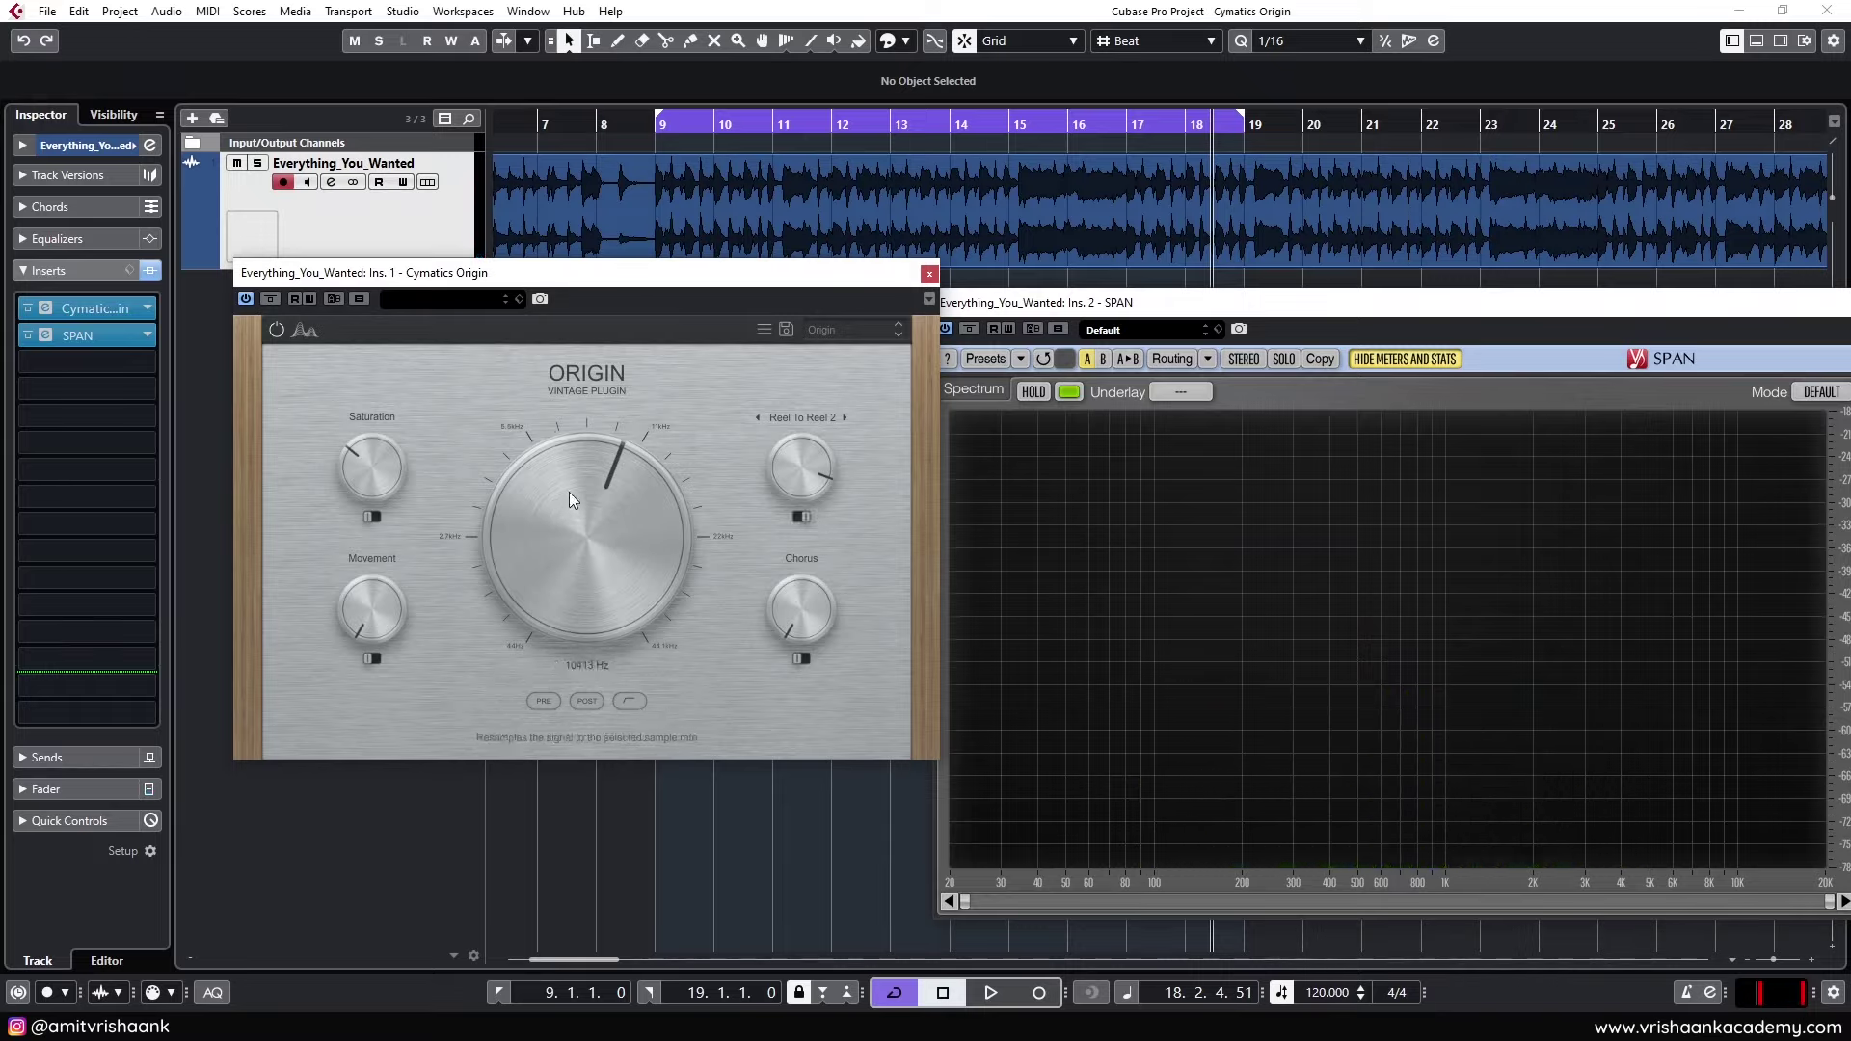
key("space")
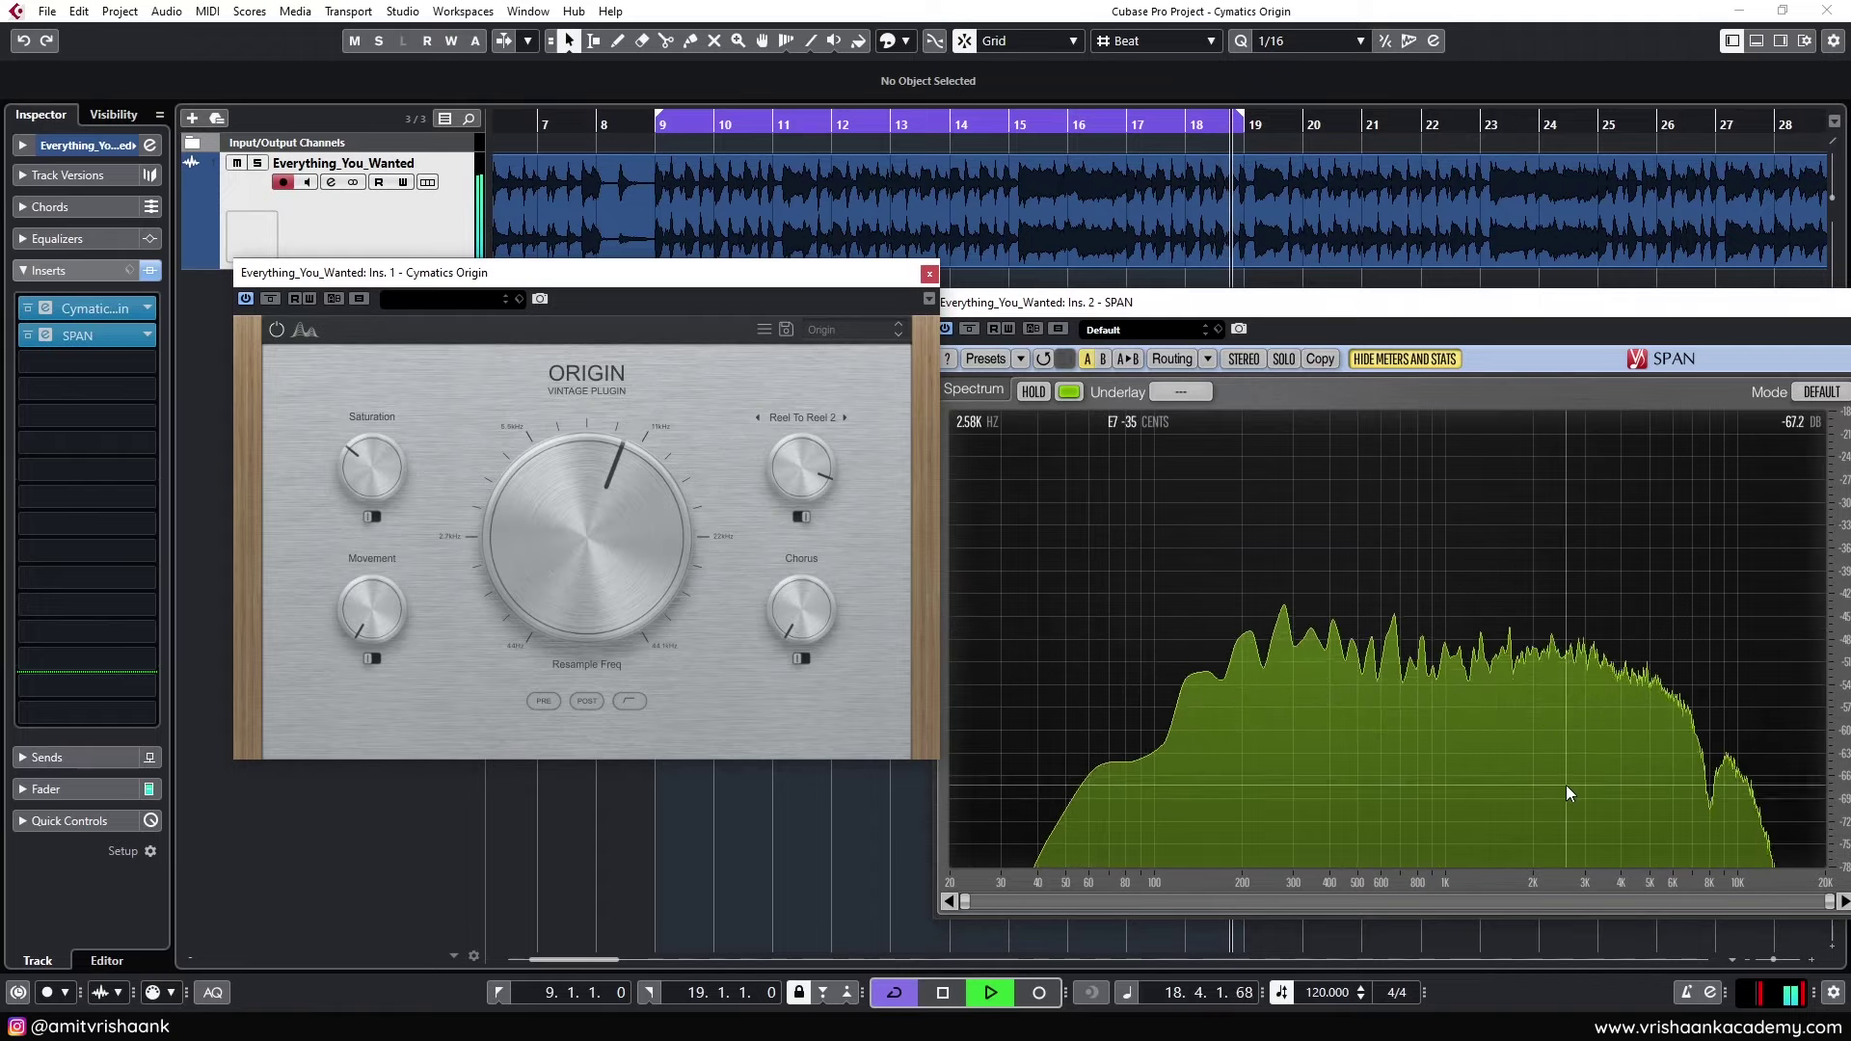
key("space")
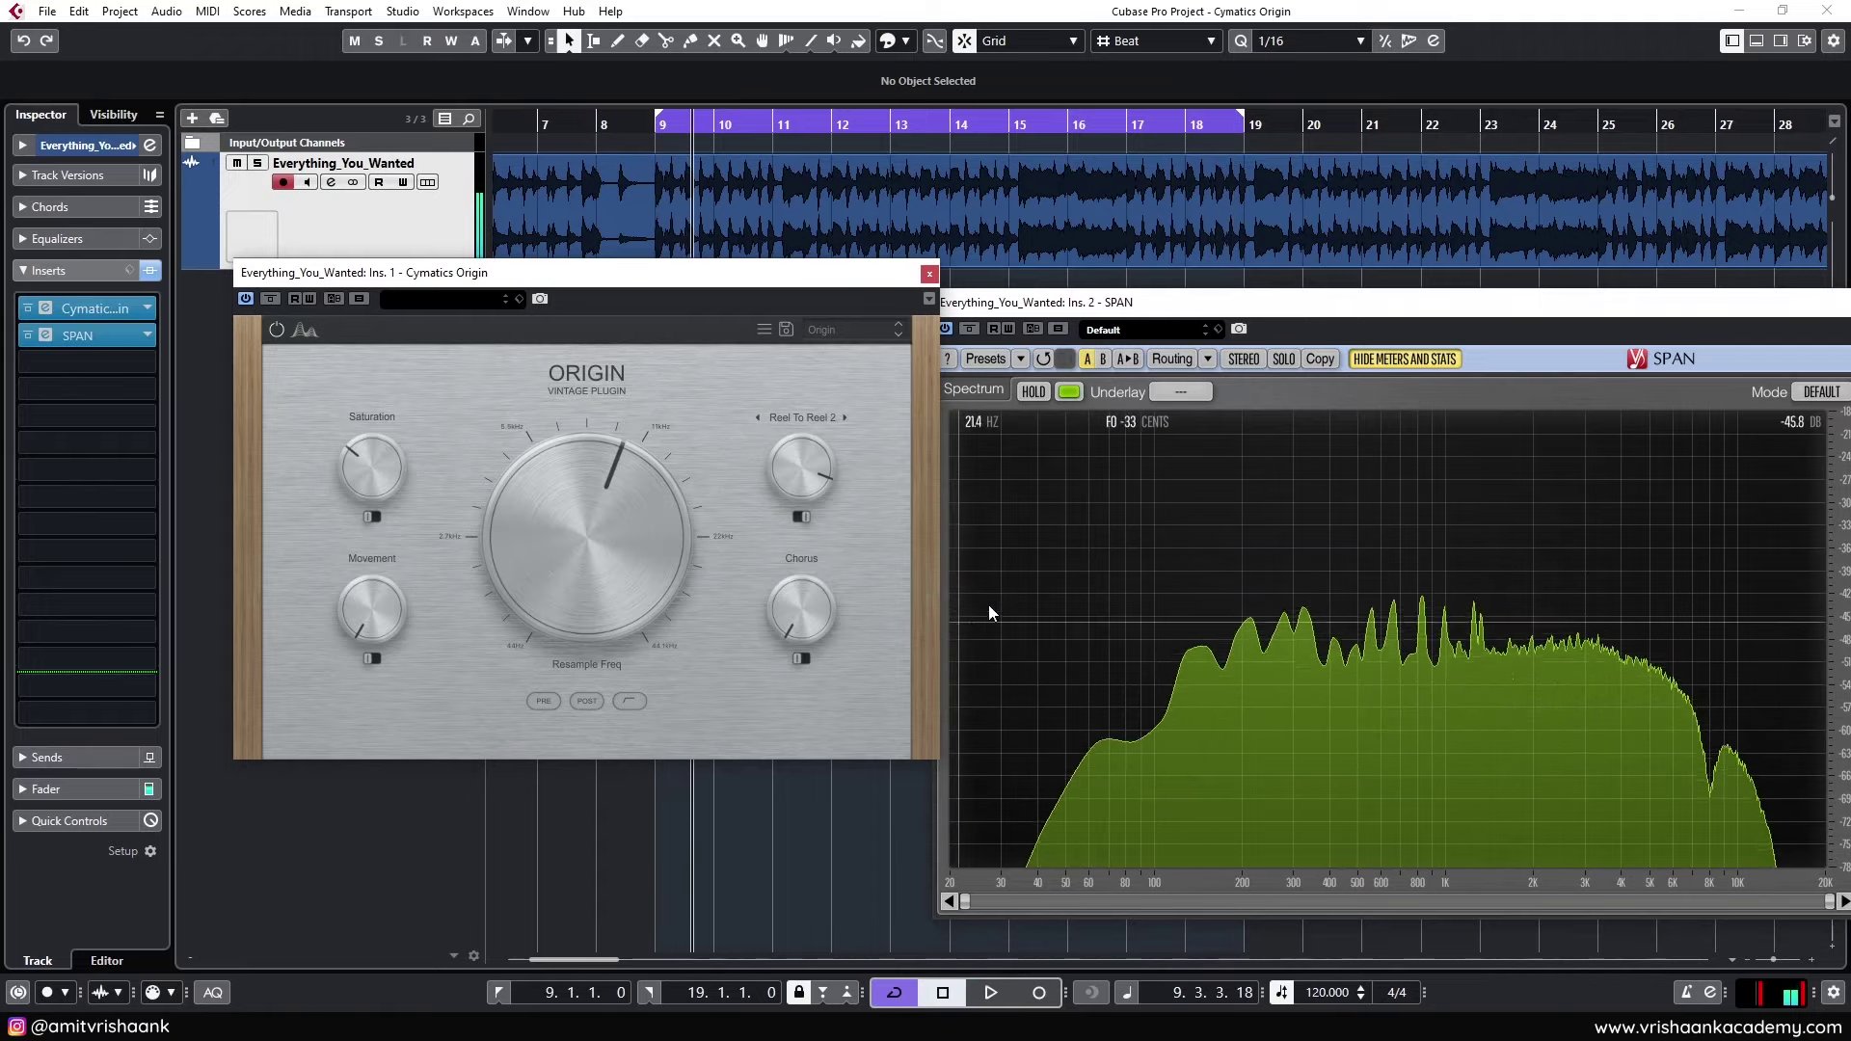
left_click(797, 517)
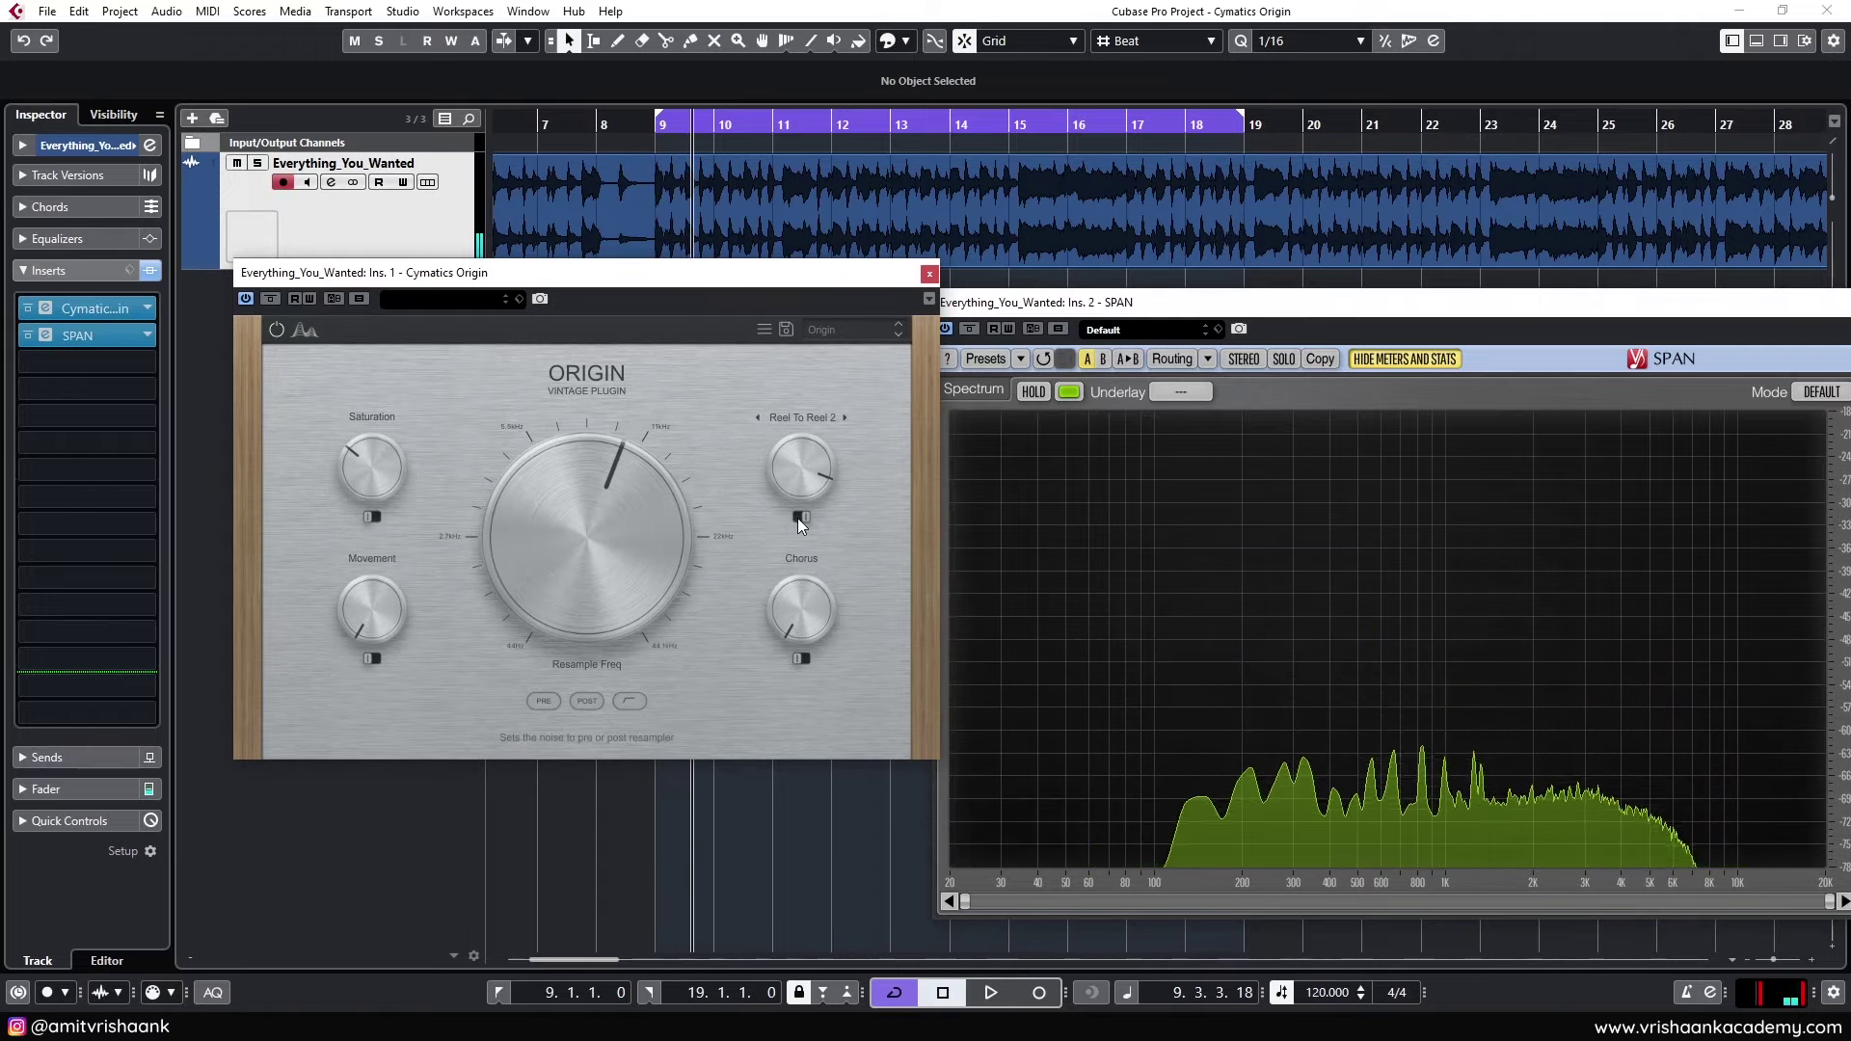
Play the loop again and lower Resample Freq to check how the noise responds in SPAN
key("space")
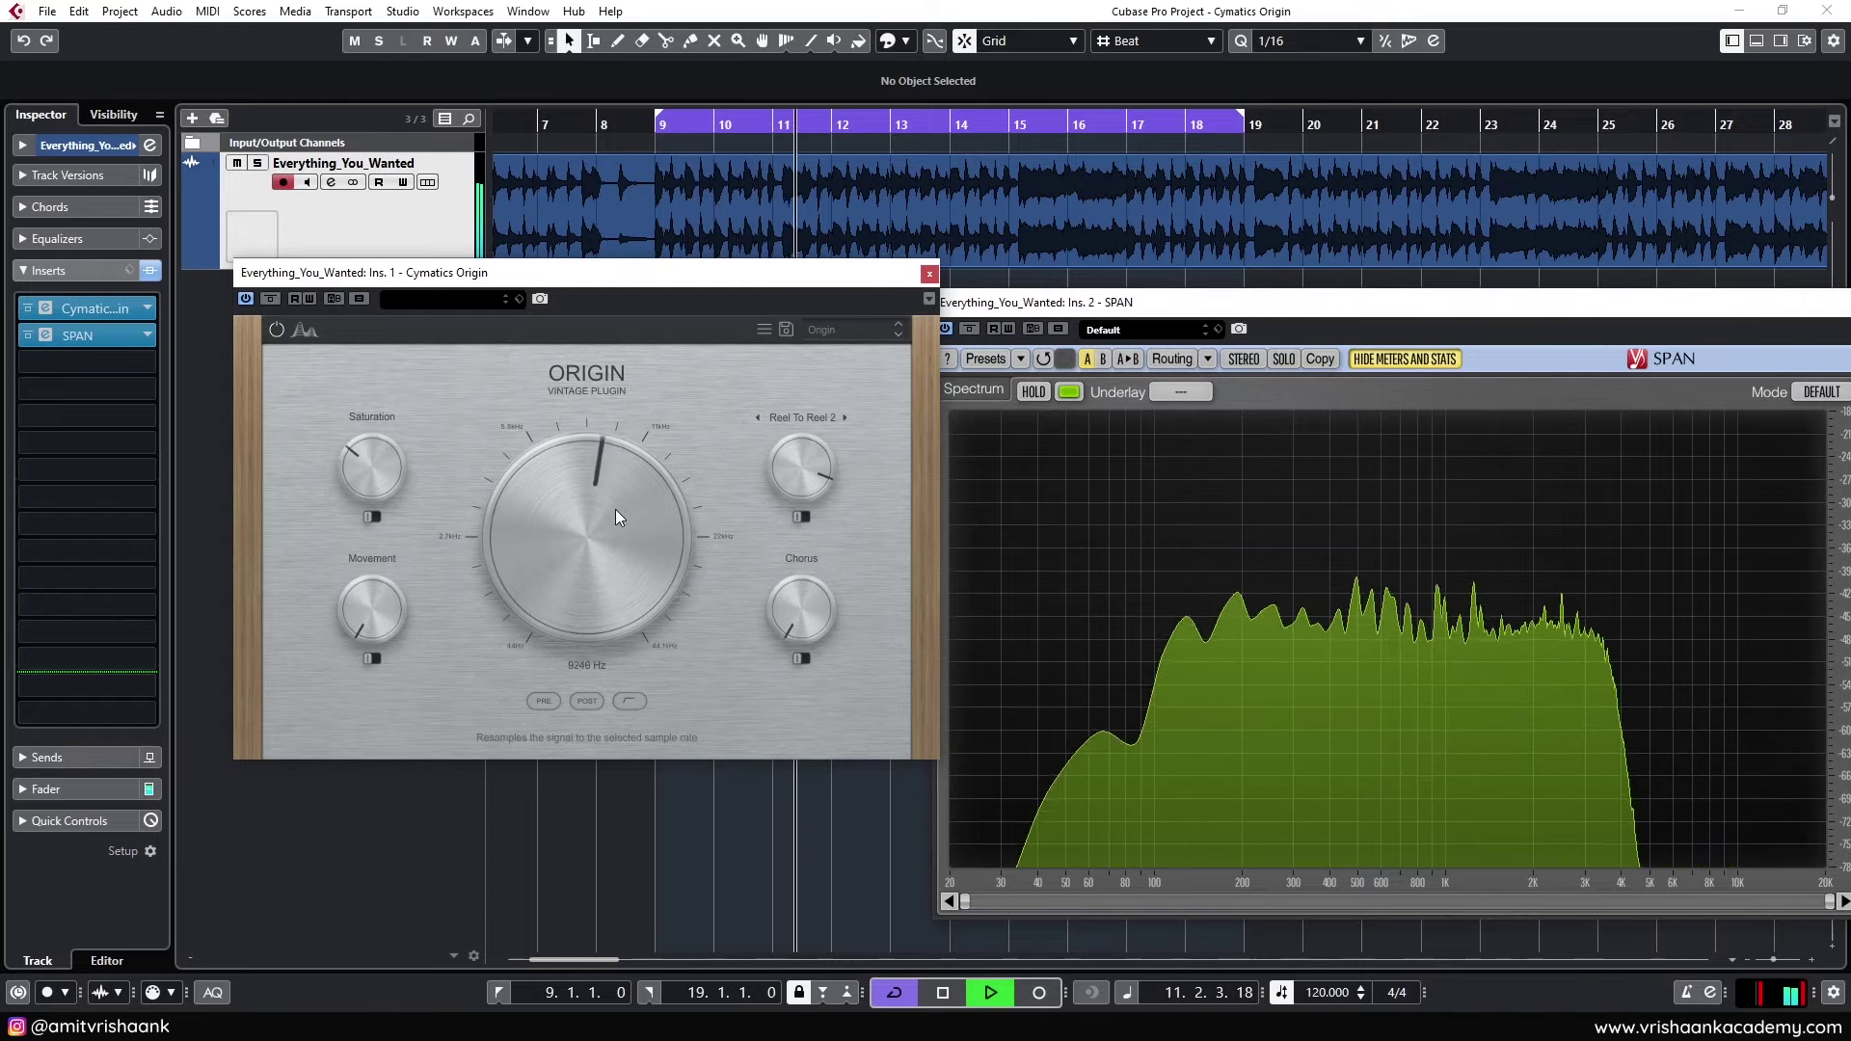
left_click_drag(615, 509, 603, 584)
key("space")
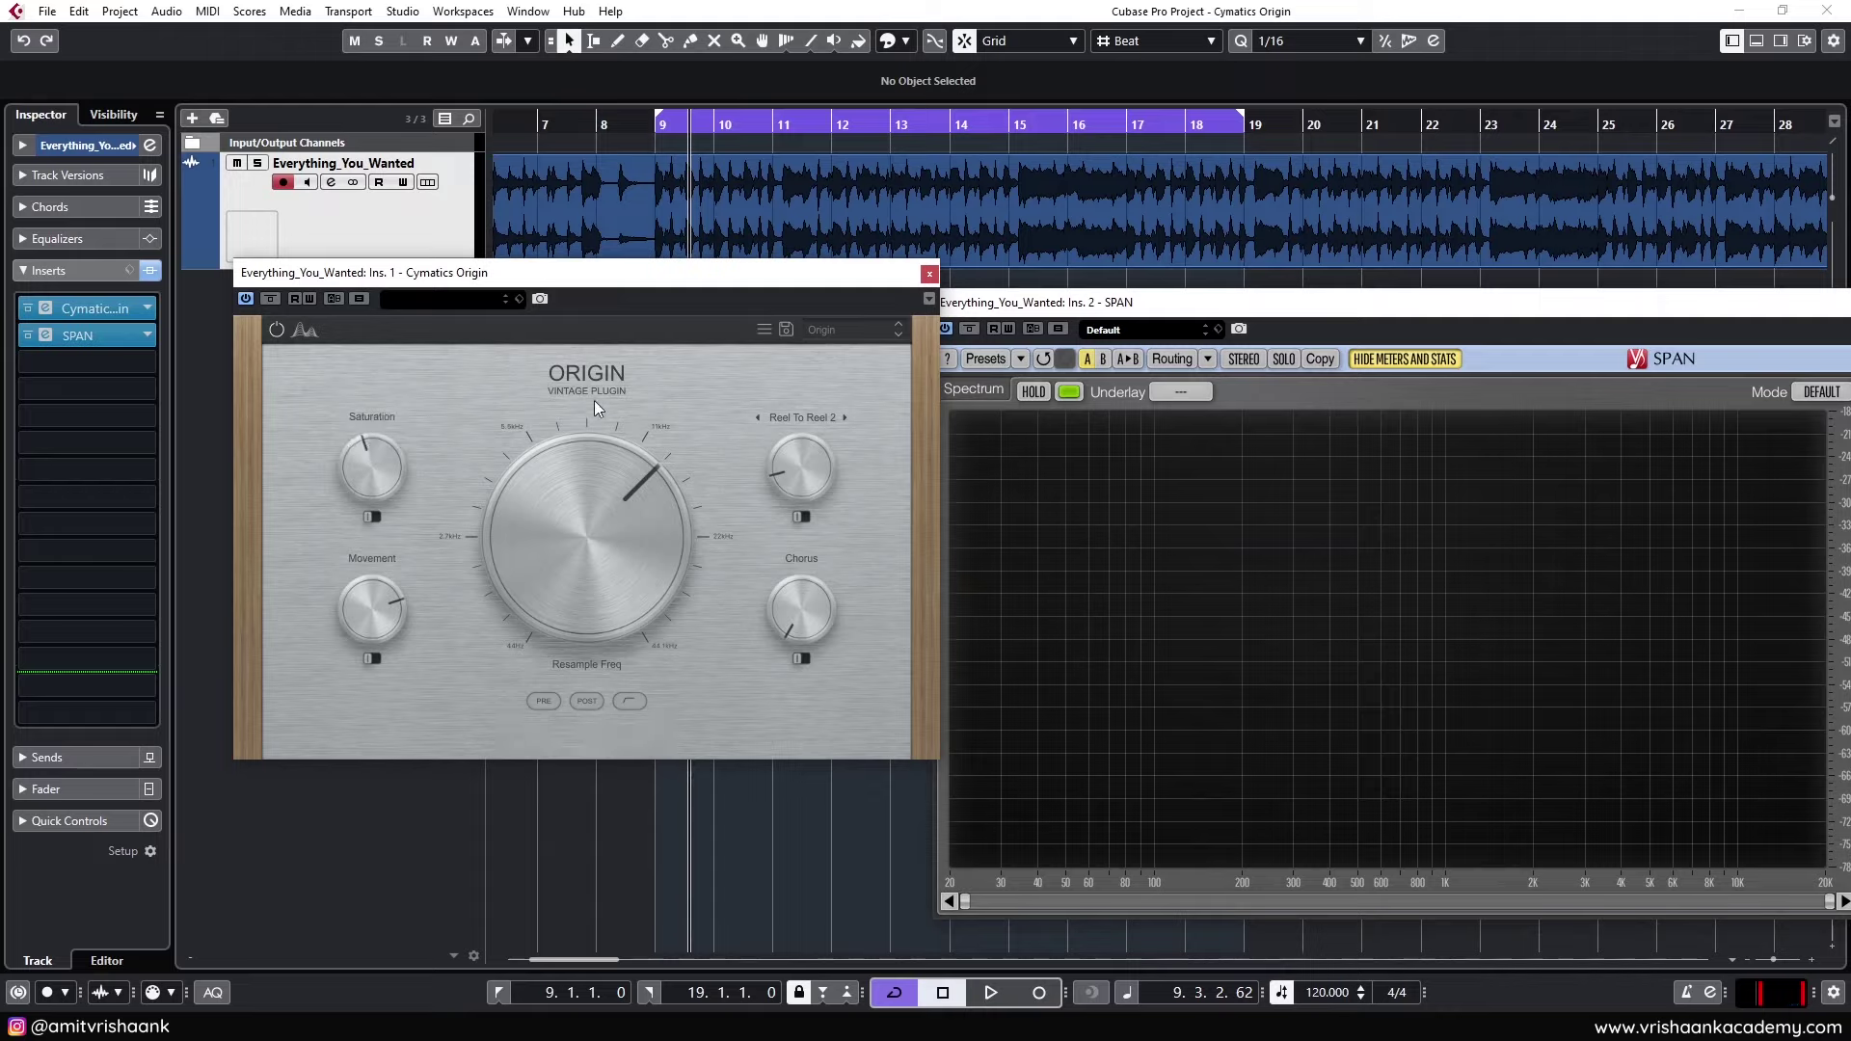
Play the loop with Origin's Movement at 76 % and reduce Movement to 49 %
left_click_drag(803, 433, 806, 460)
key("space")
left_click_drag(362, 605, 382, 596)
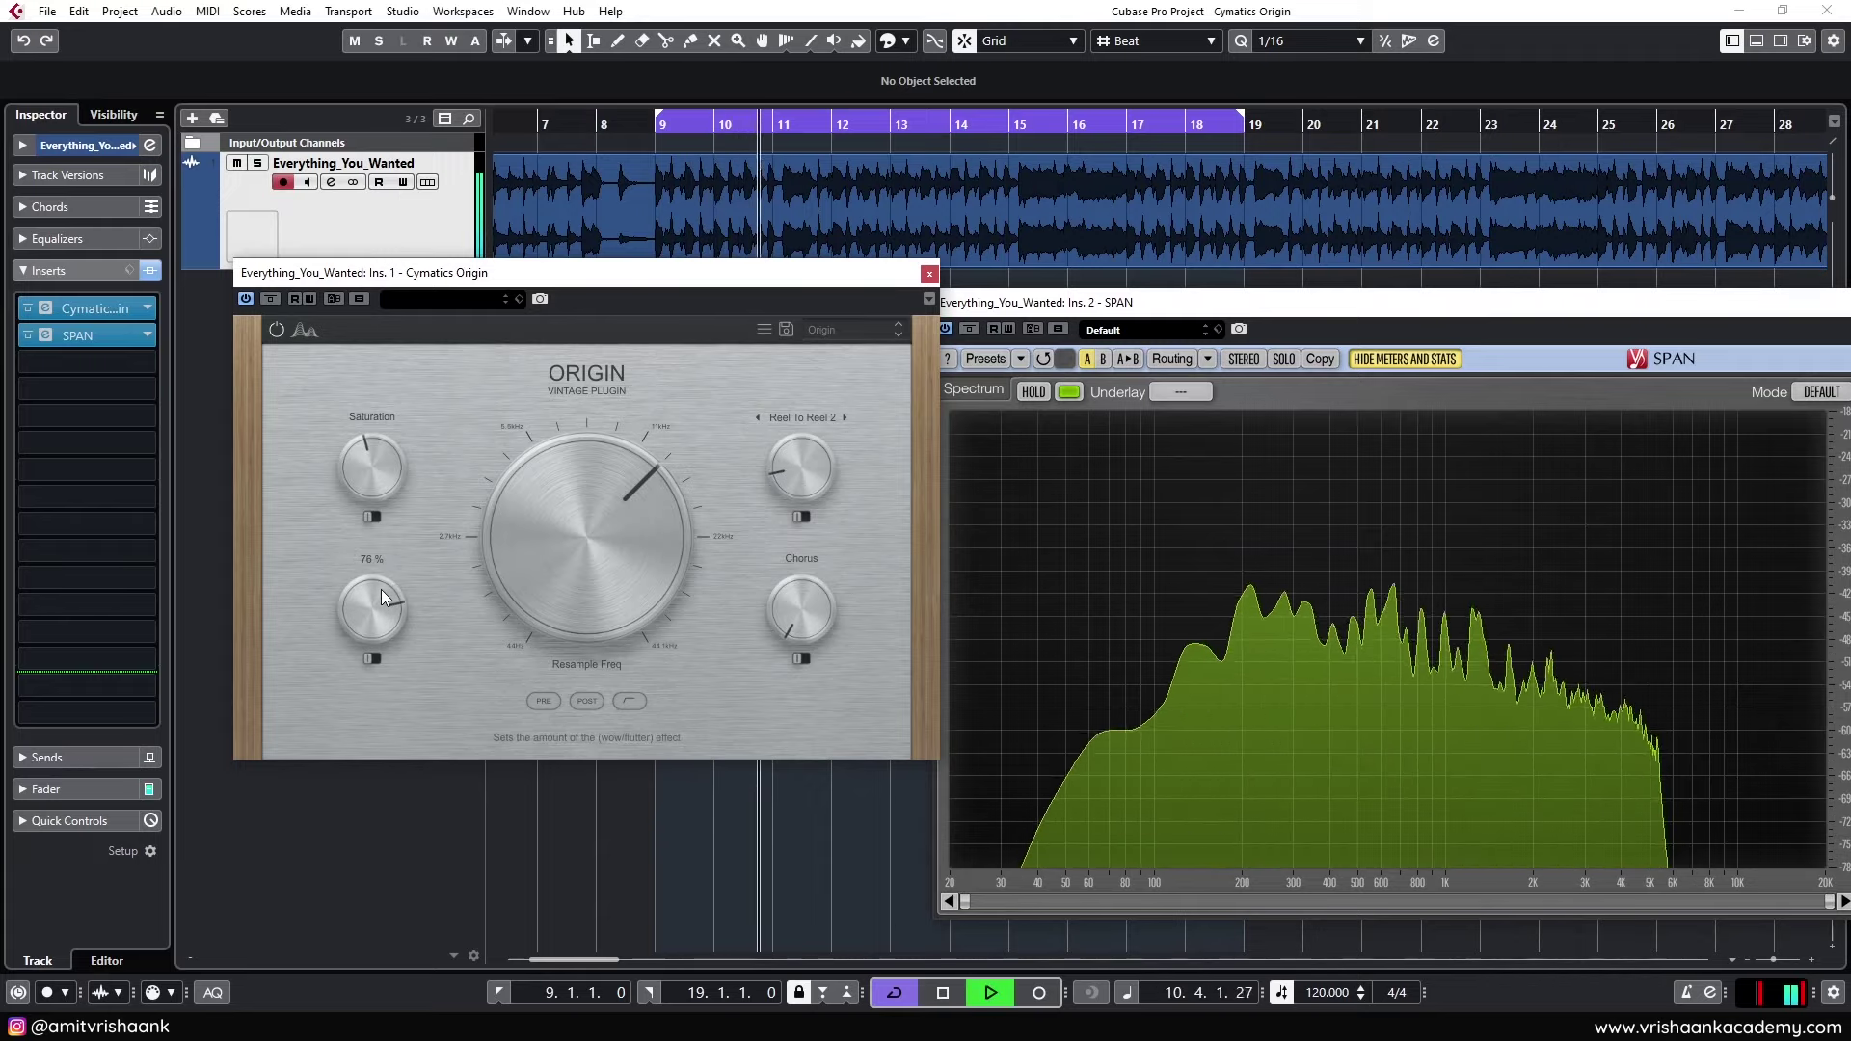
key("space")
left_click_drag(382, 599, 389, 638)
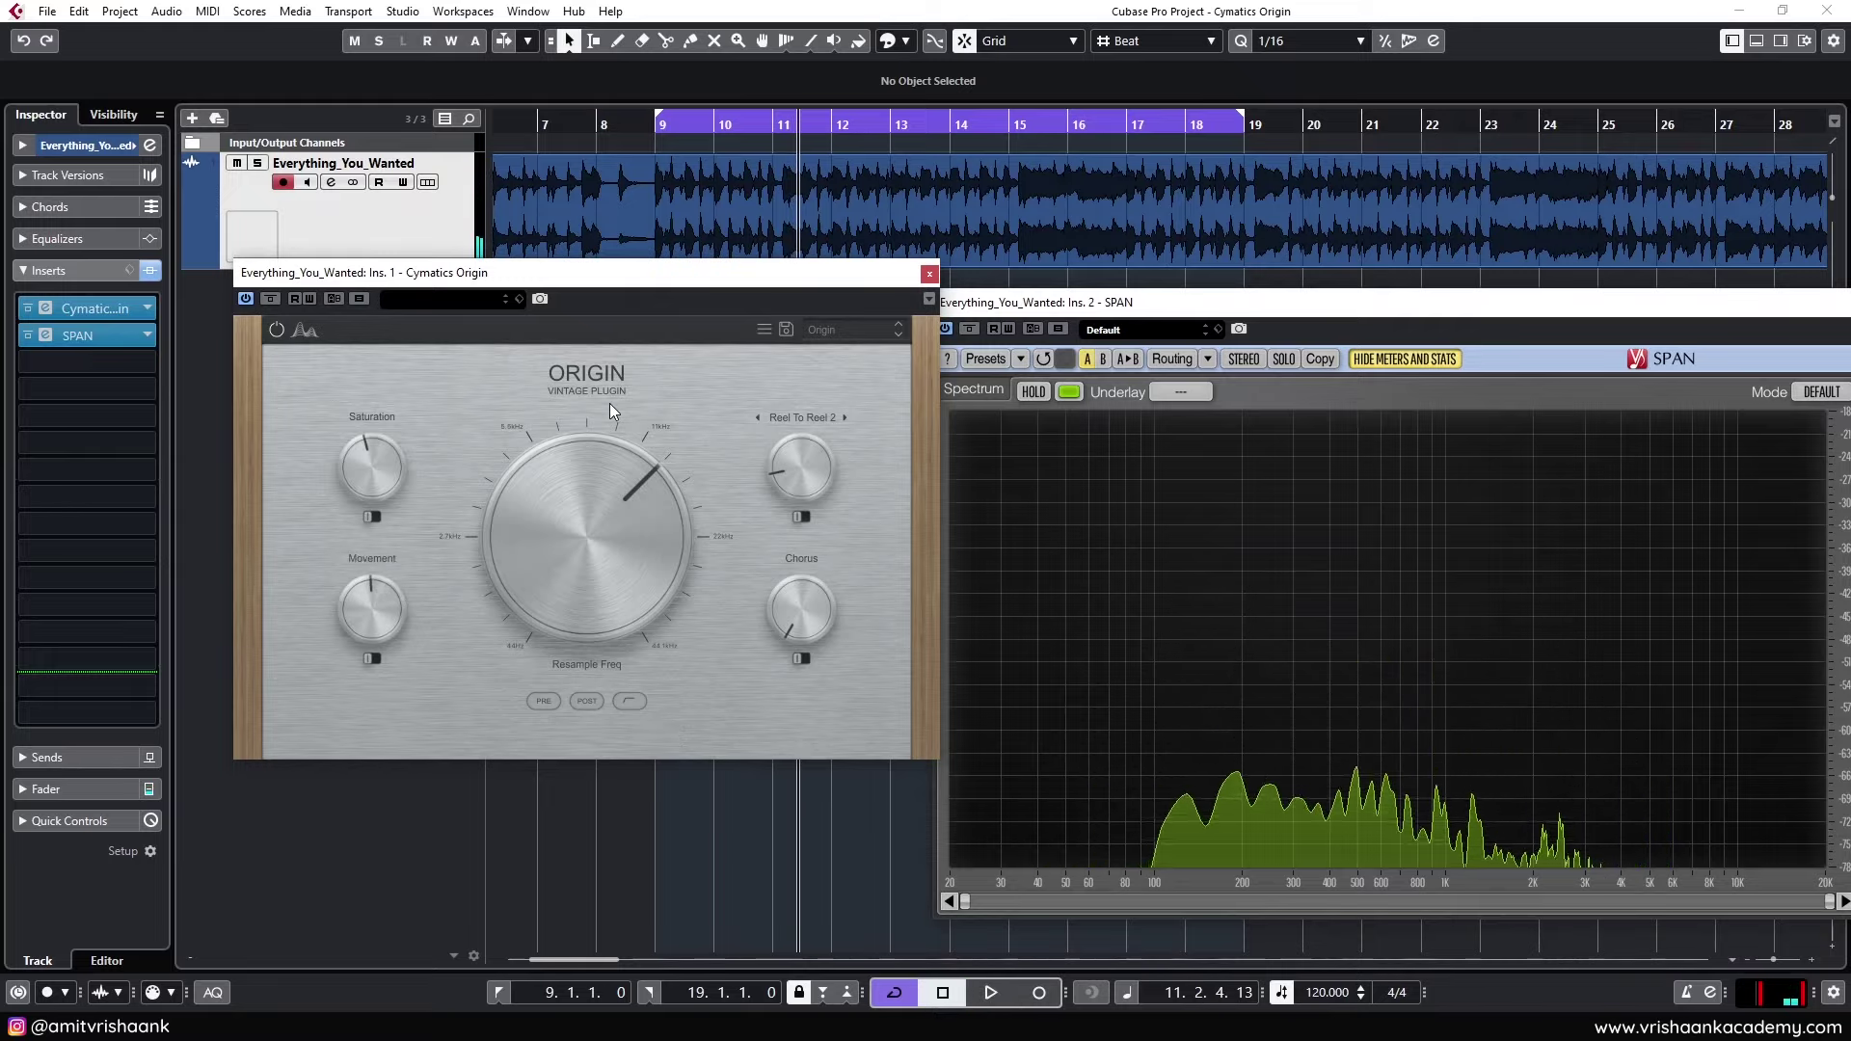
Play the loop while sweeping Movement down to 0 % and up to its maximum
mouse_move(505, 535)
key("space")
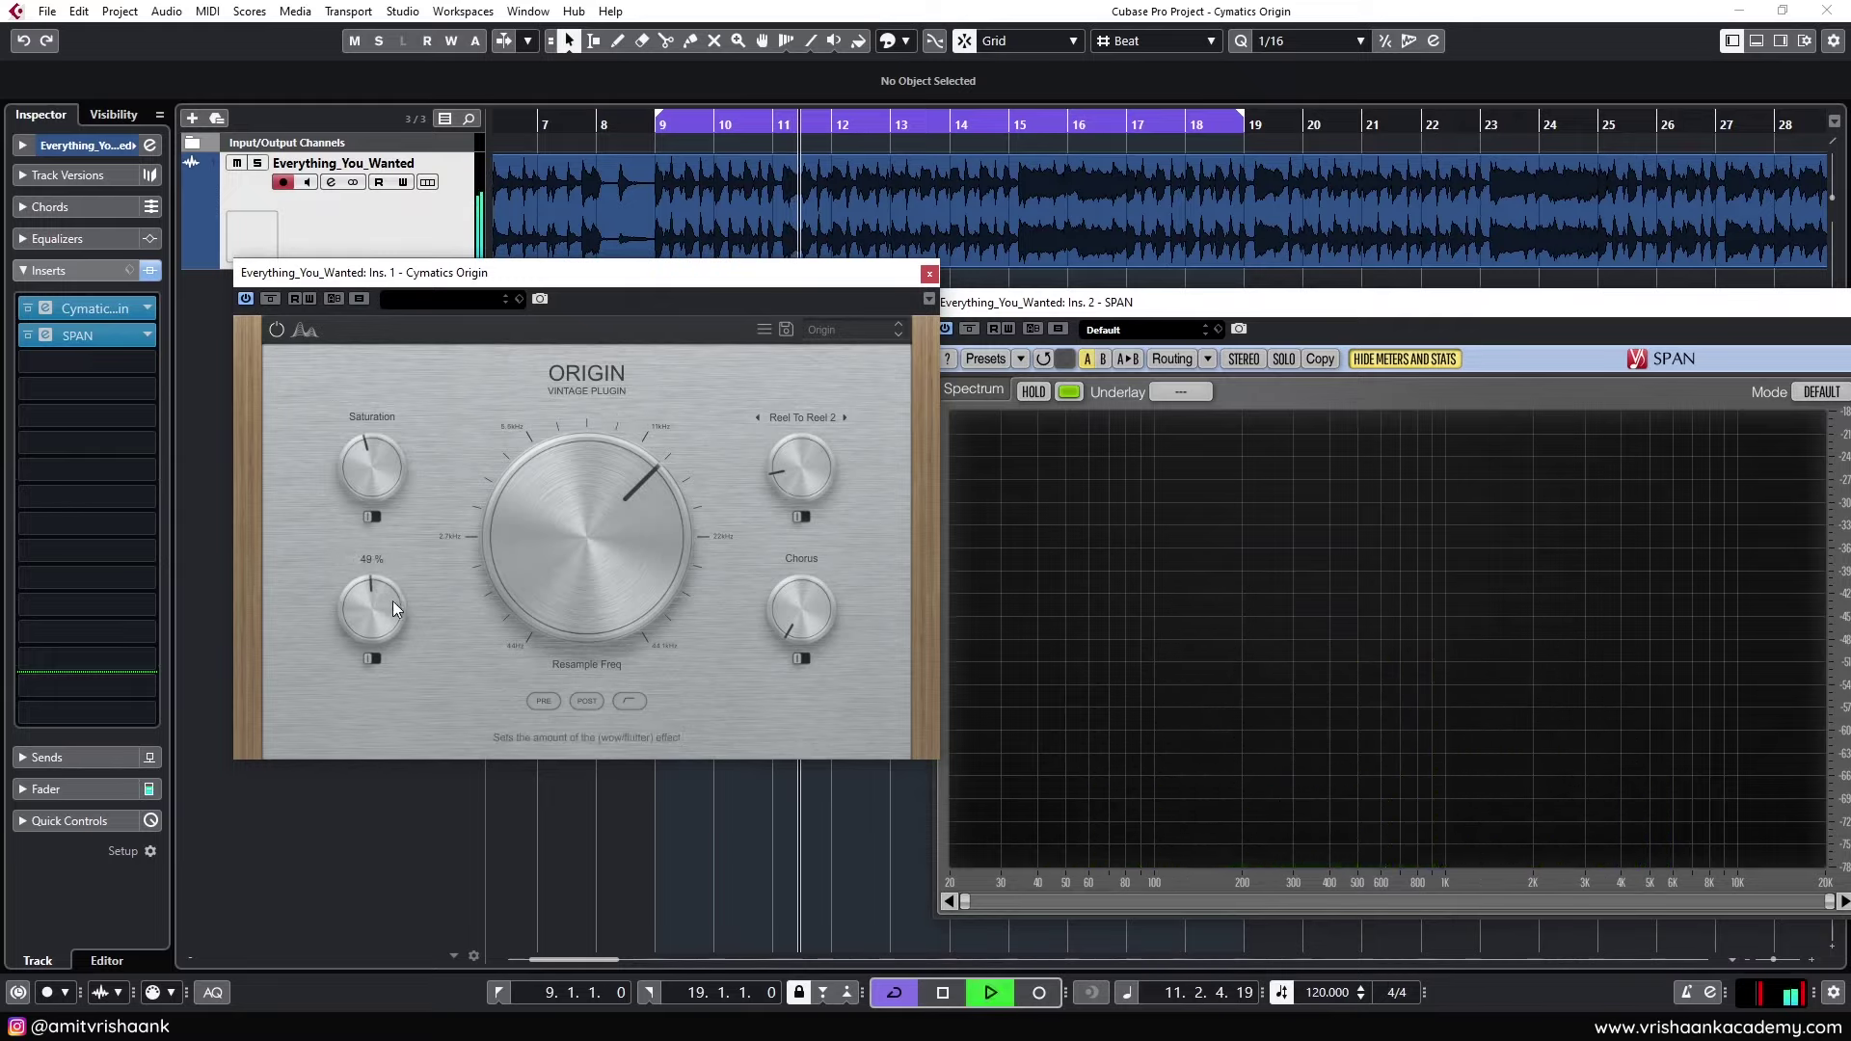
left_click_drag(391, 600, 414, 849)
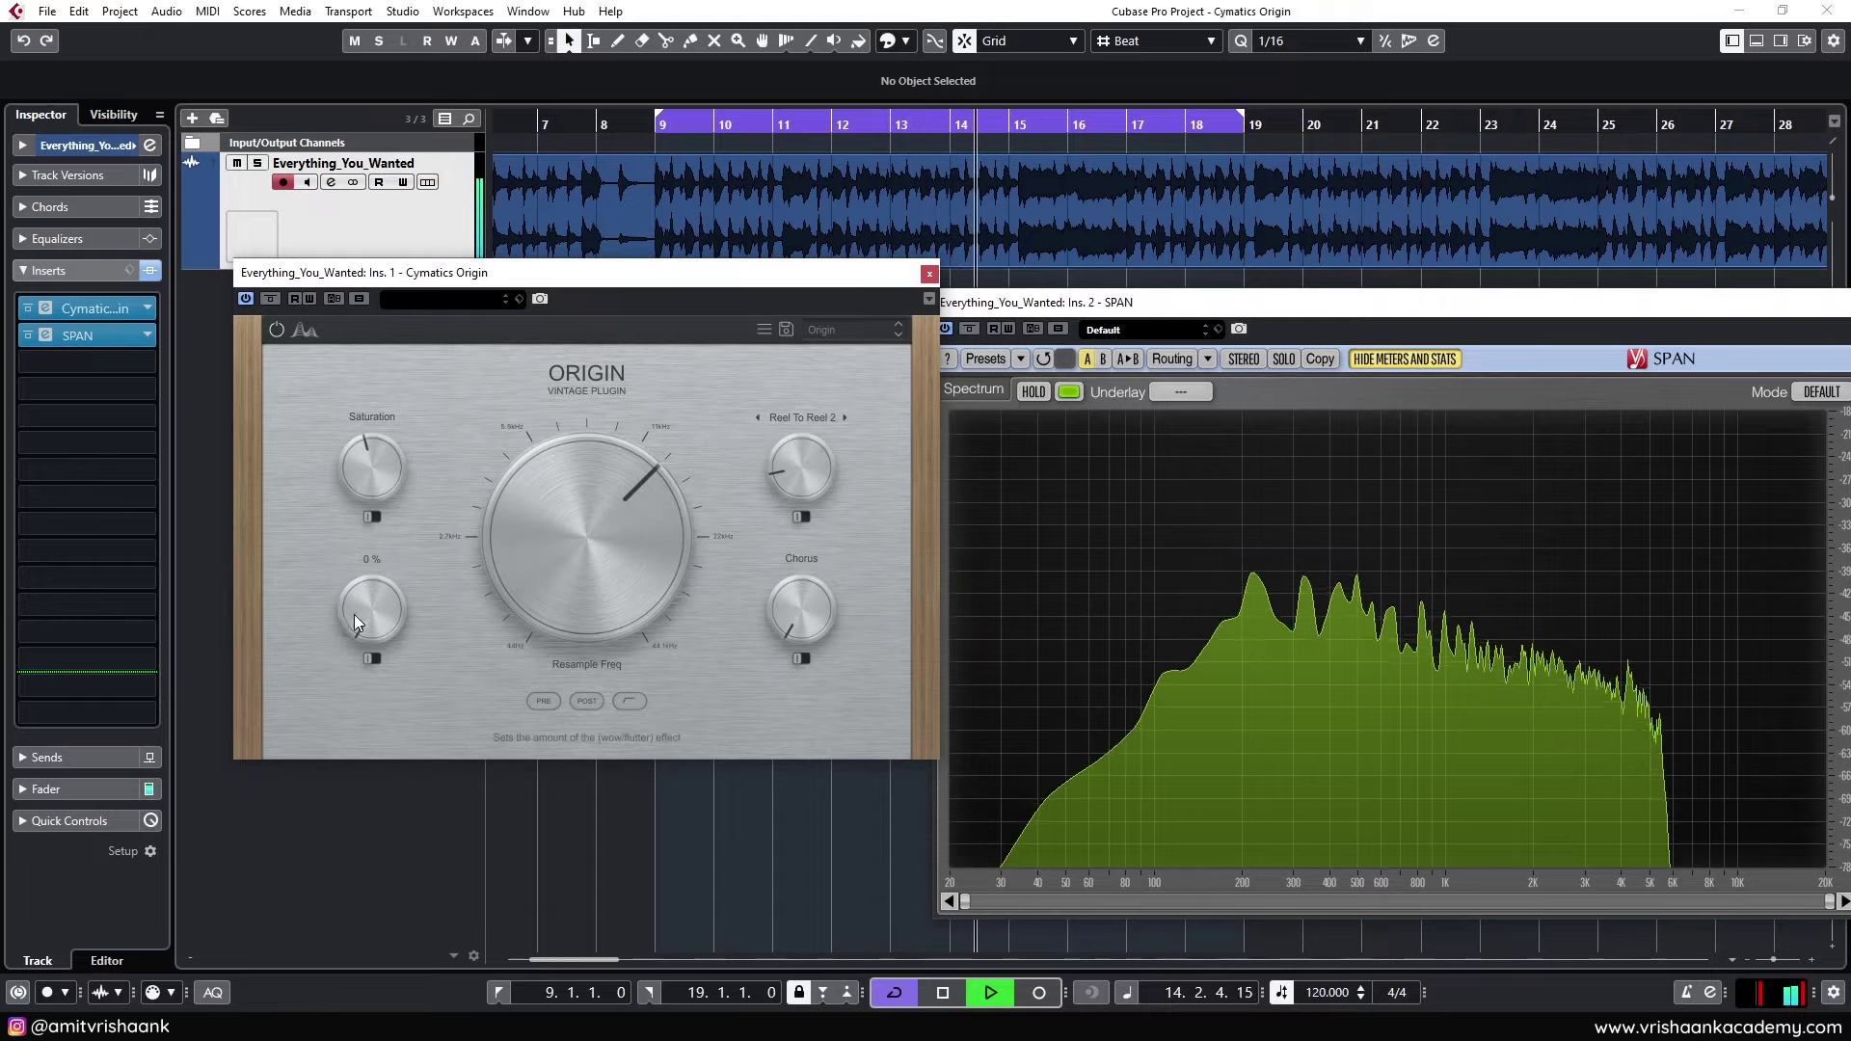
left_click_drag(354, 615, 428, 541)
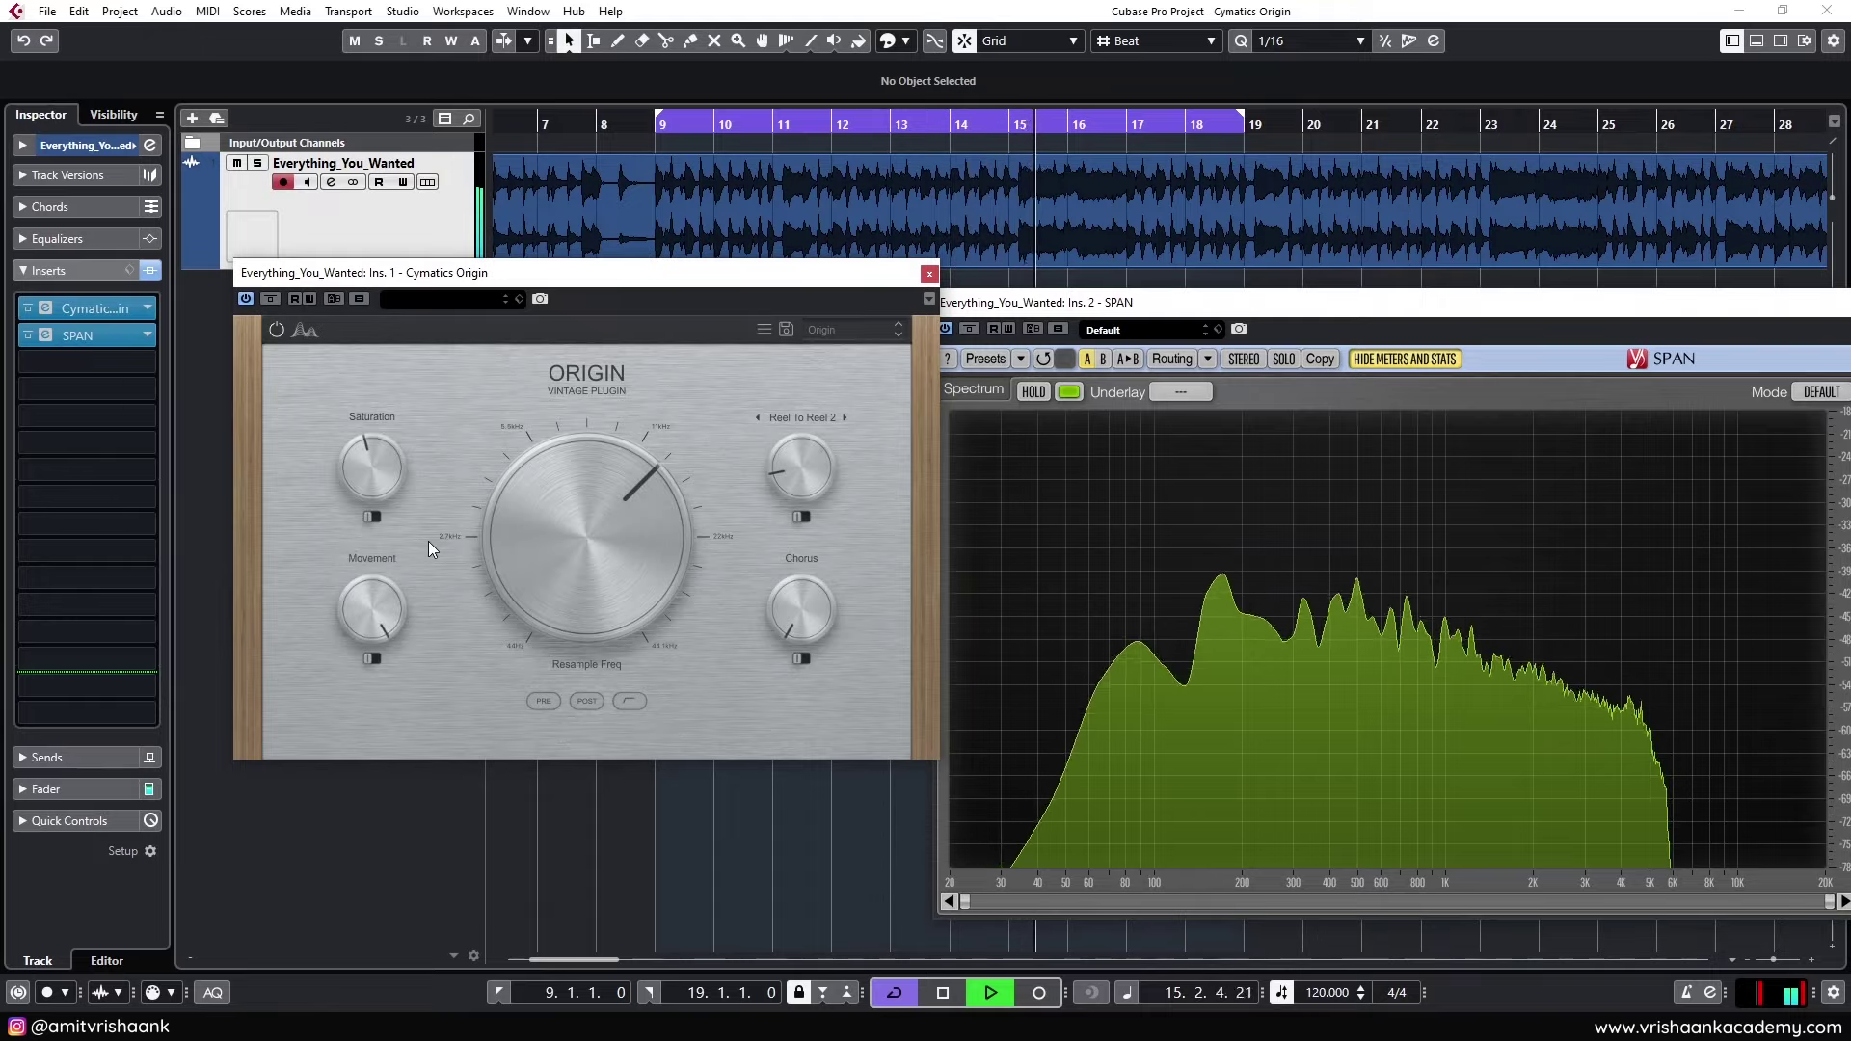
key("space")
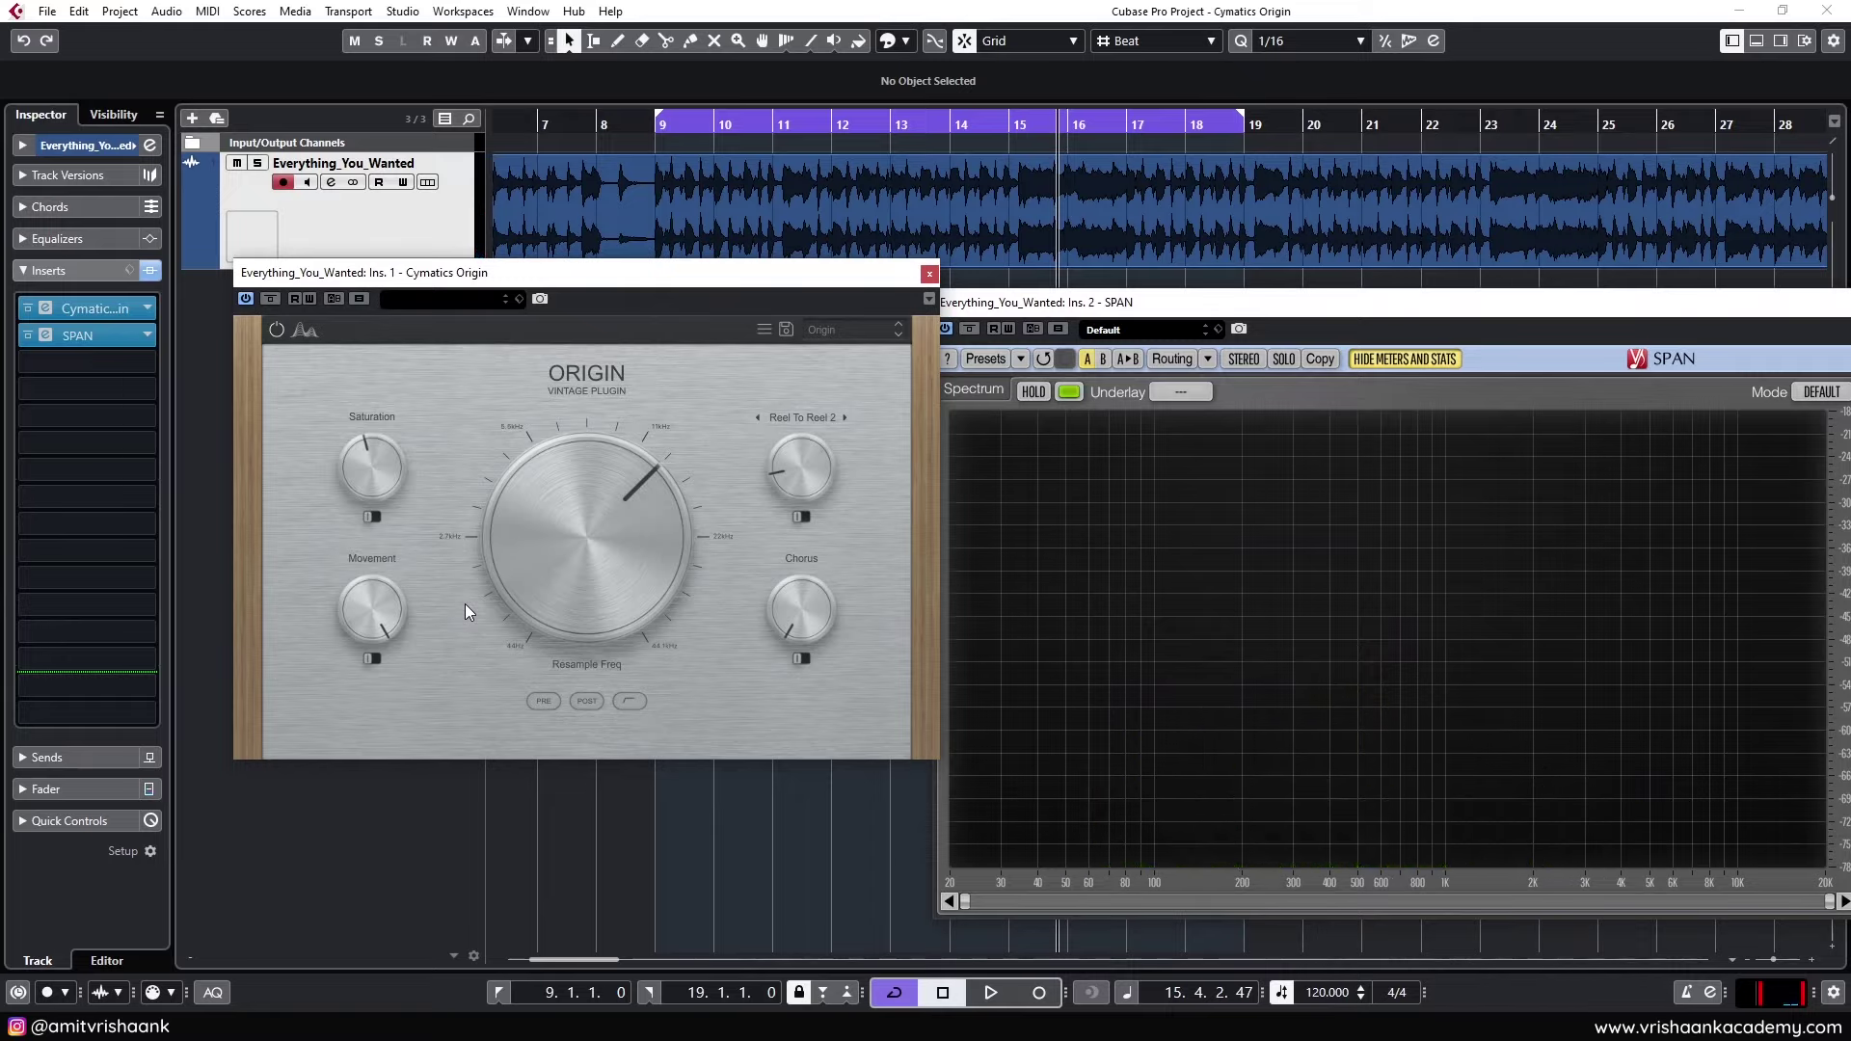
Reset Origin's Movement, Saturation and noise level to their zero defaults
double_click(372, 609)
double_click(372, 467)
double_click(800, 468)
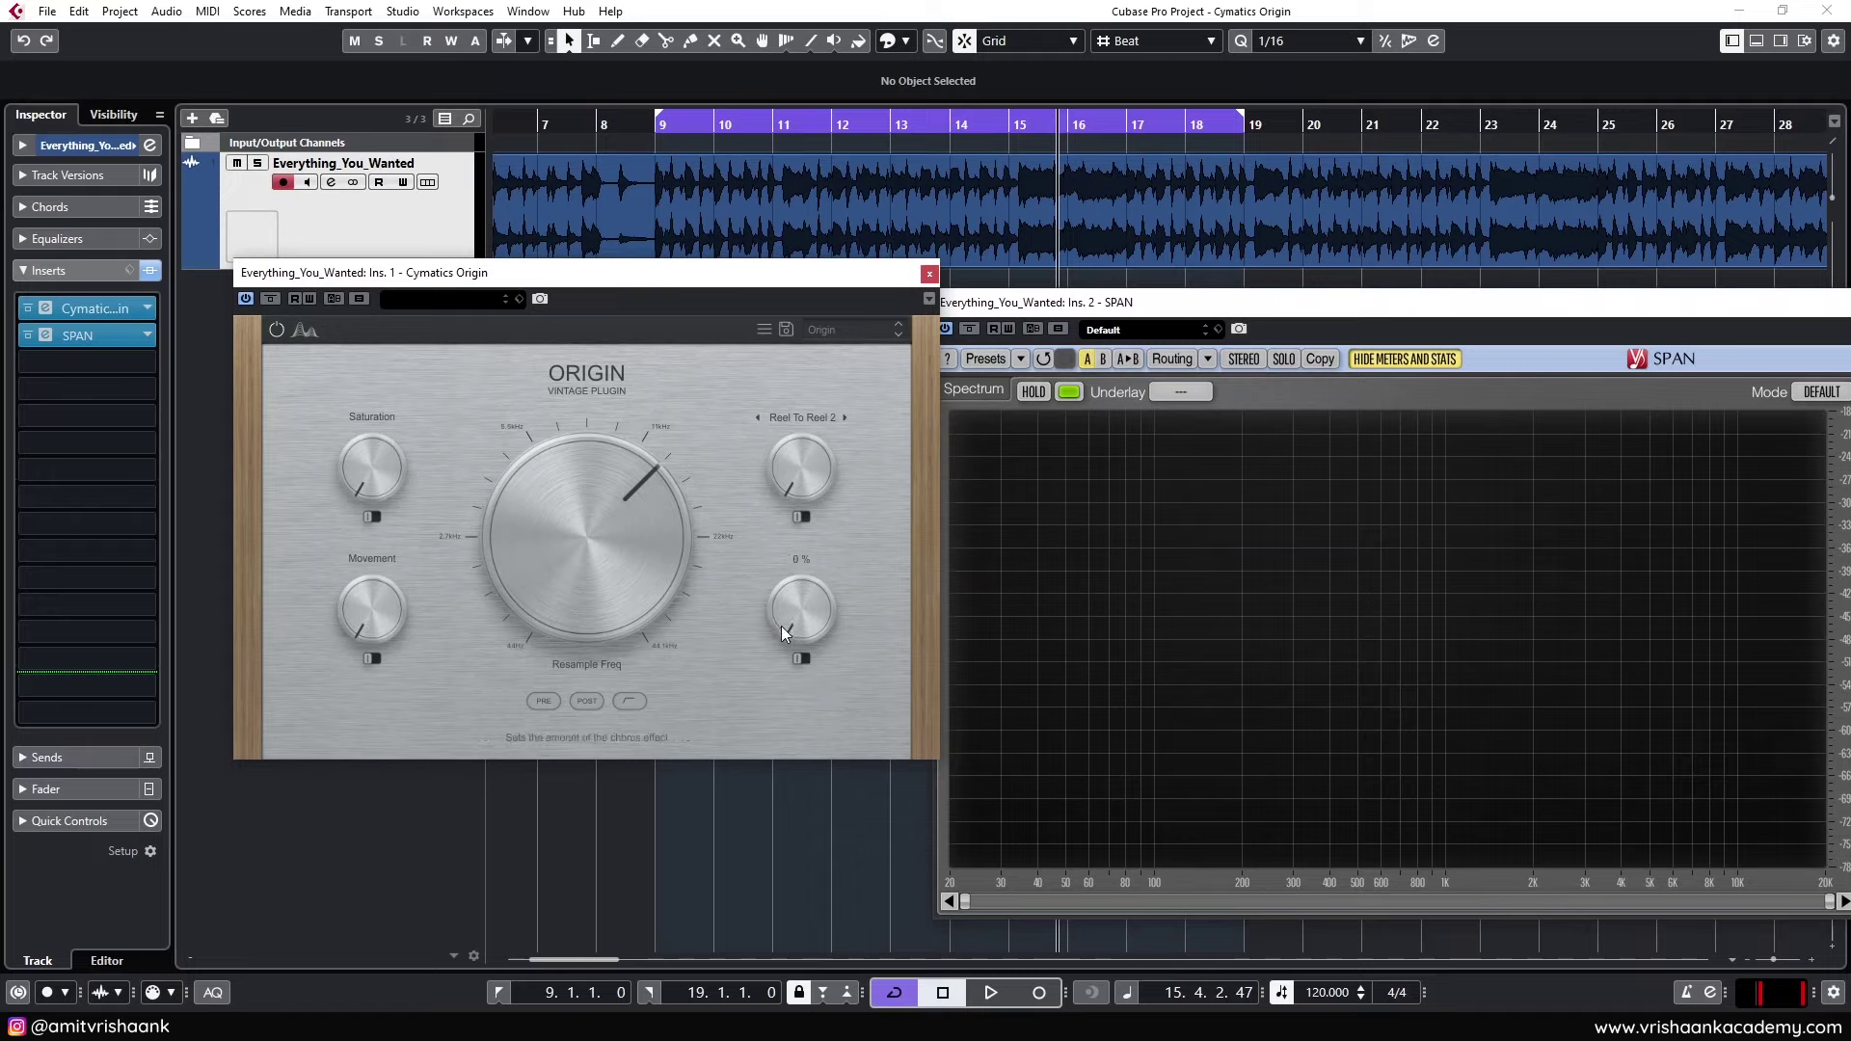
Play the loop from bar 11 and audition Chorus at settings including 35 %
left_click(766, 123)
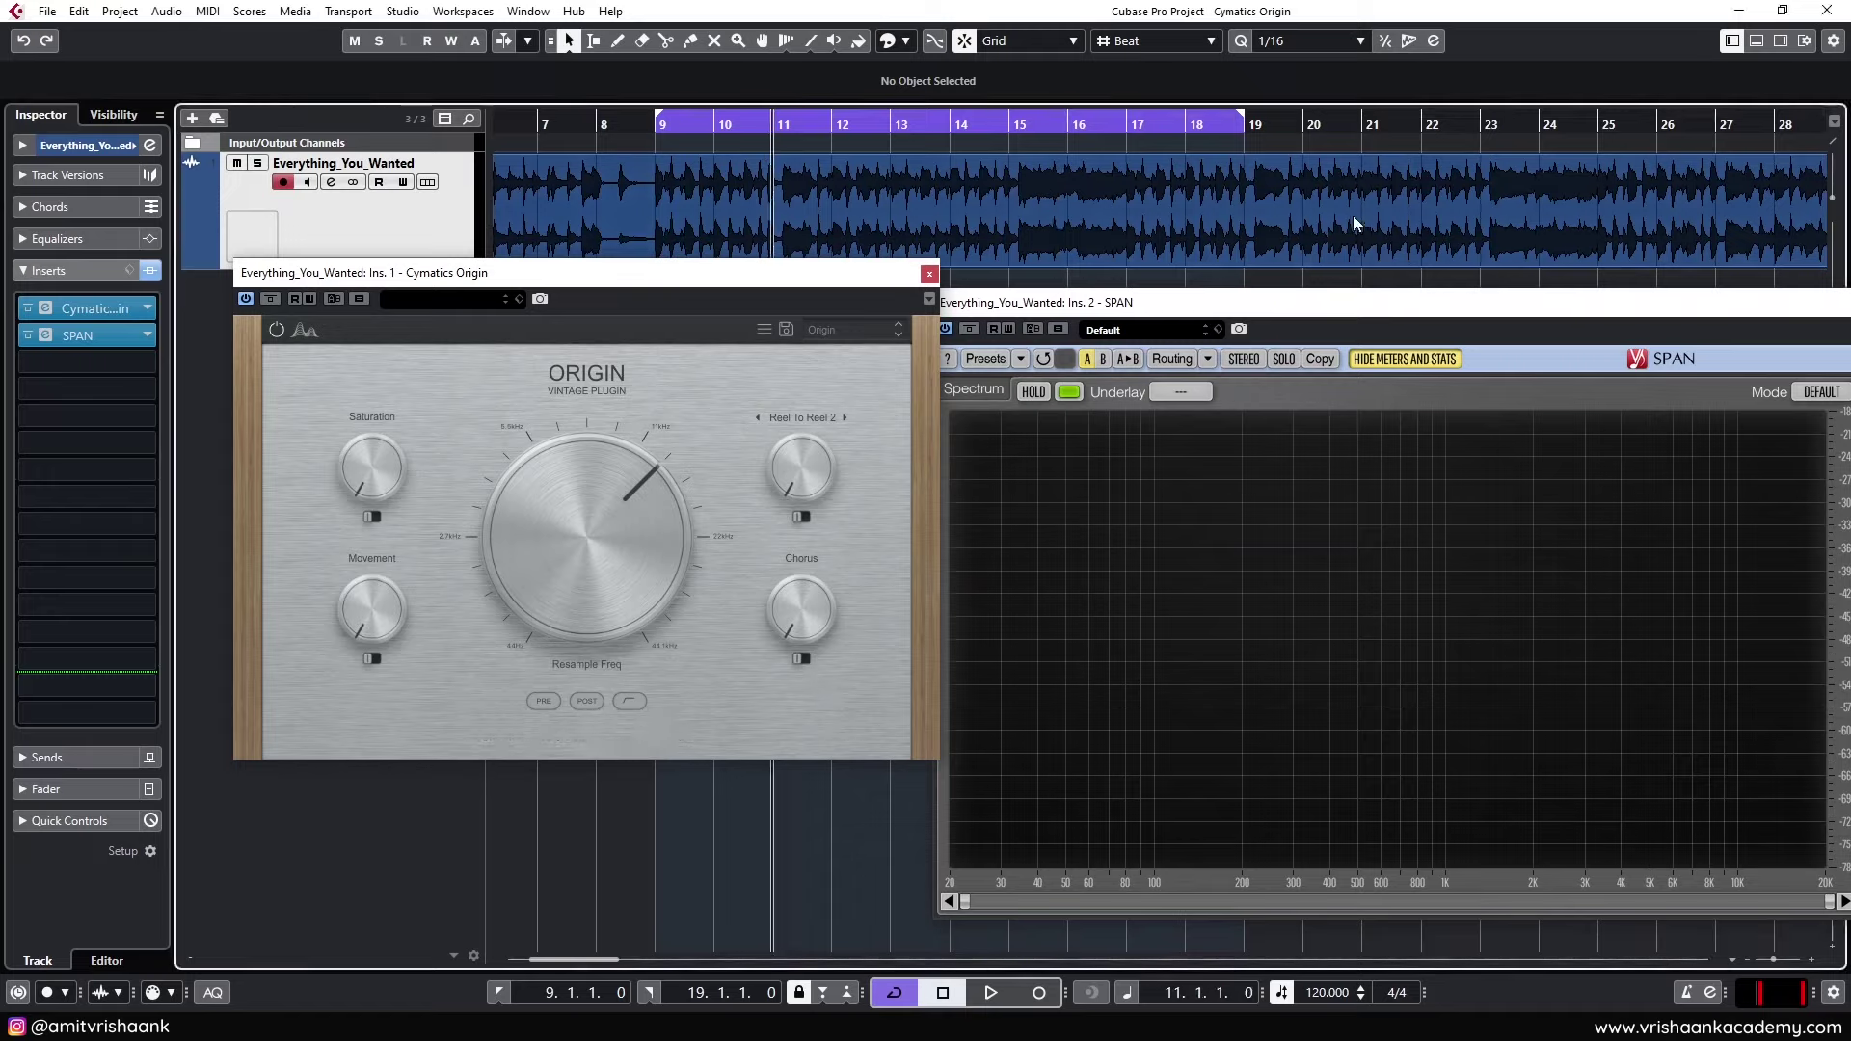
key("space")
left_click_drag(802, 605, 812, 541)
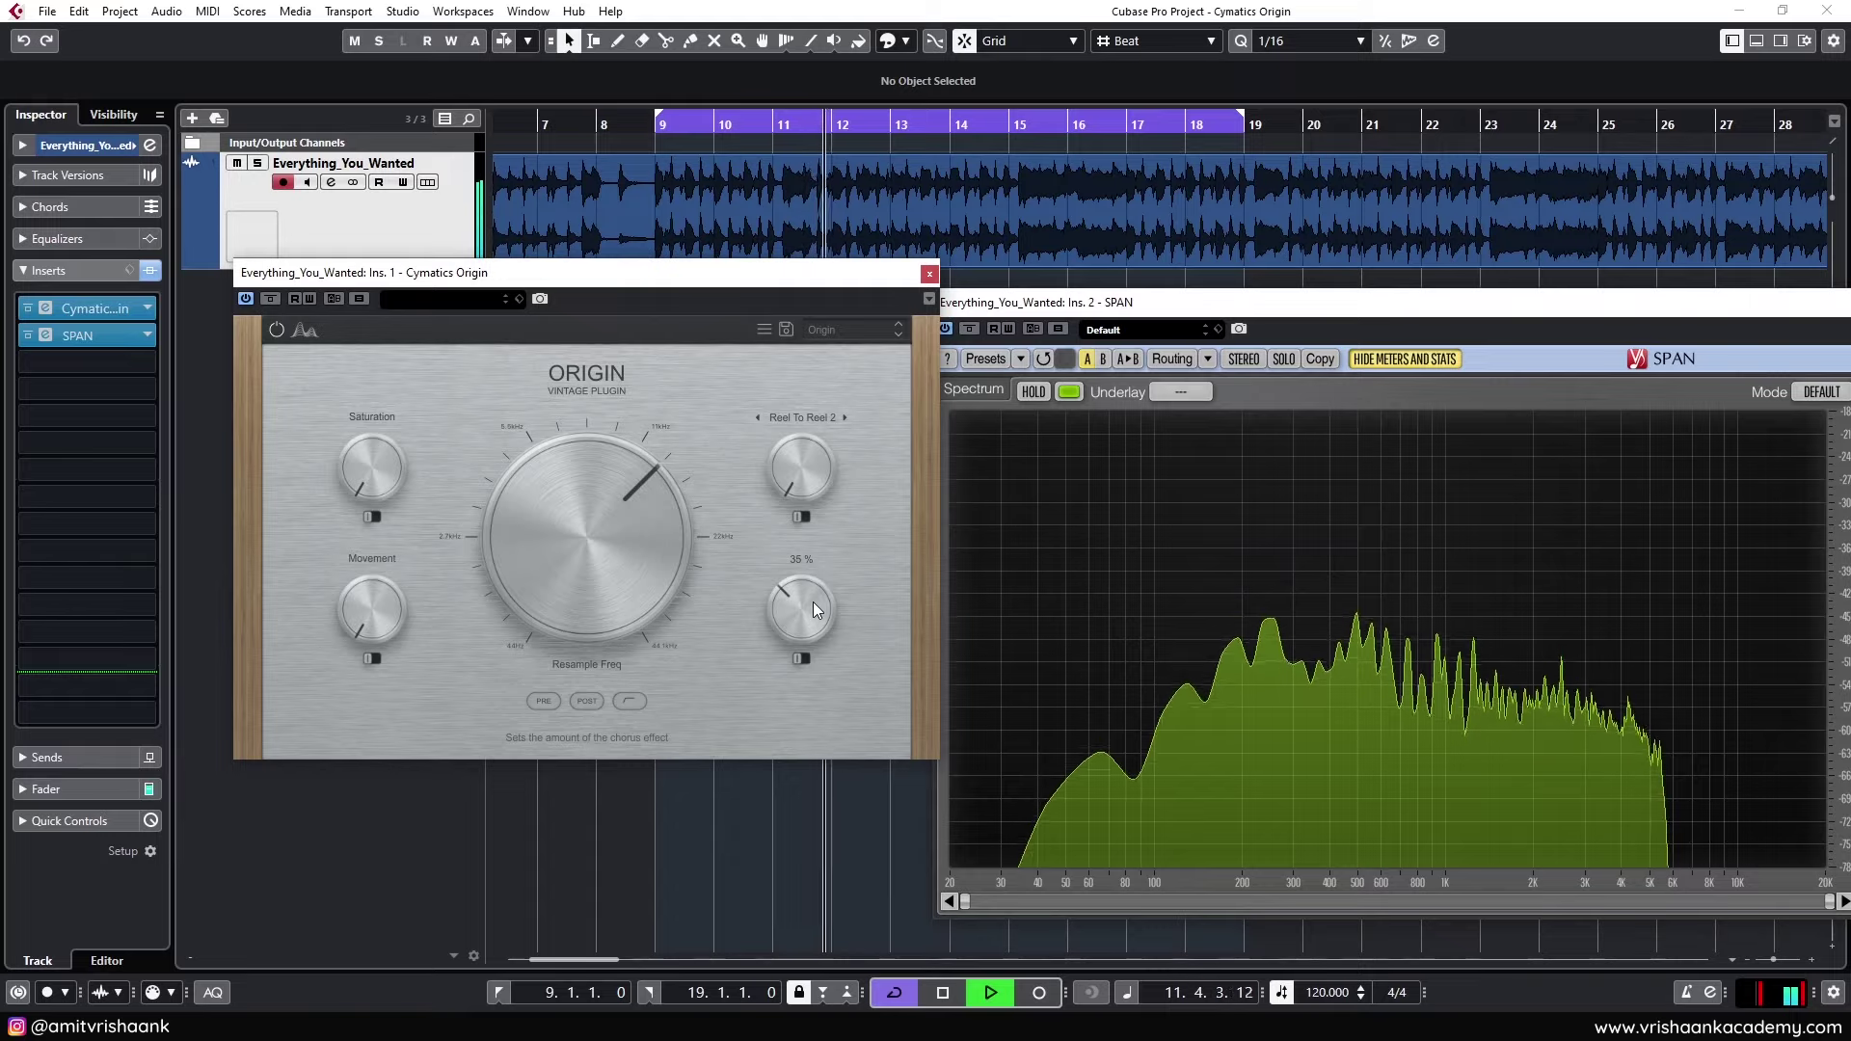
mouse_move(813, 602)
left_mouse_down()
mouse_move(842, 441)
mouse_move(829, 622)
left_mouse_up()
key("space")
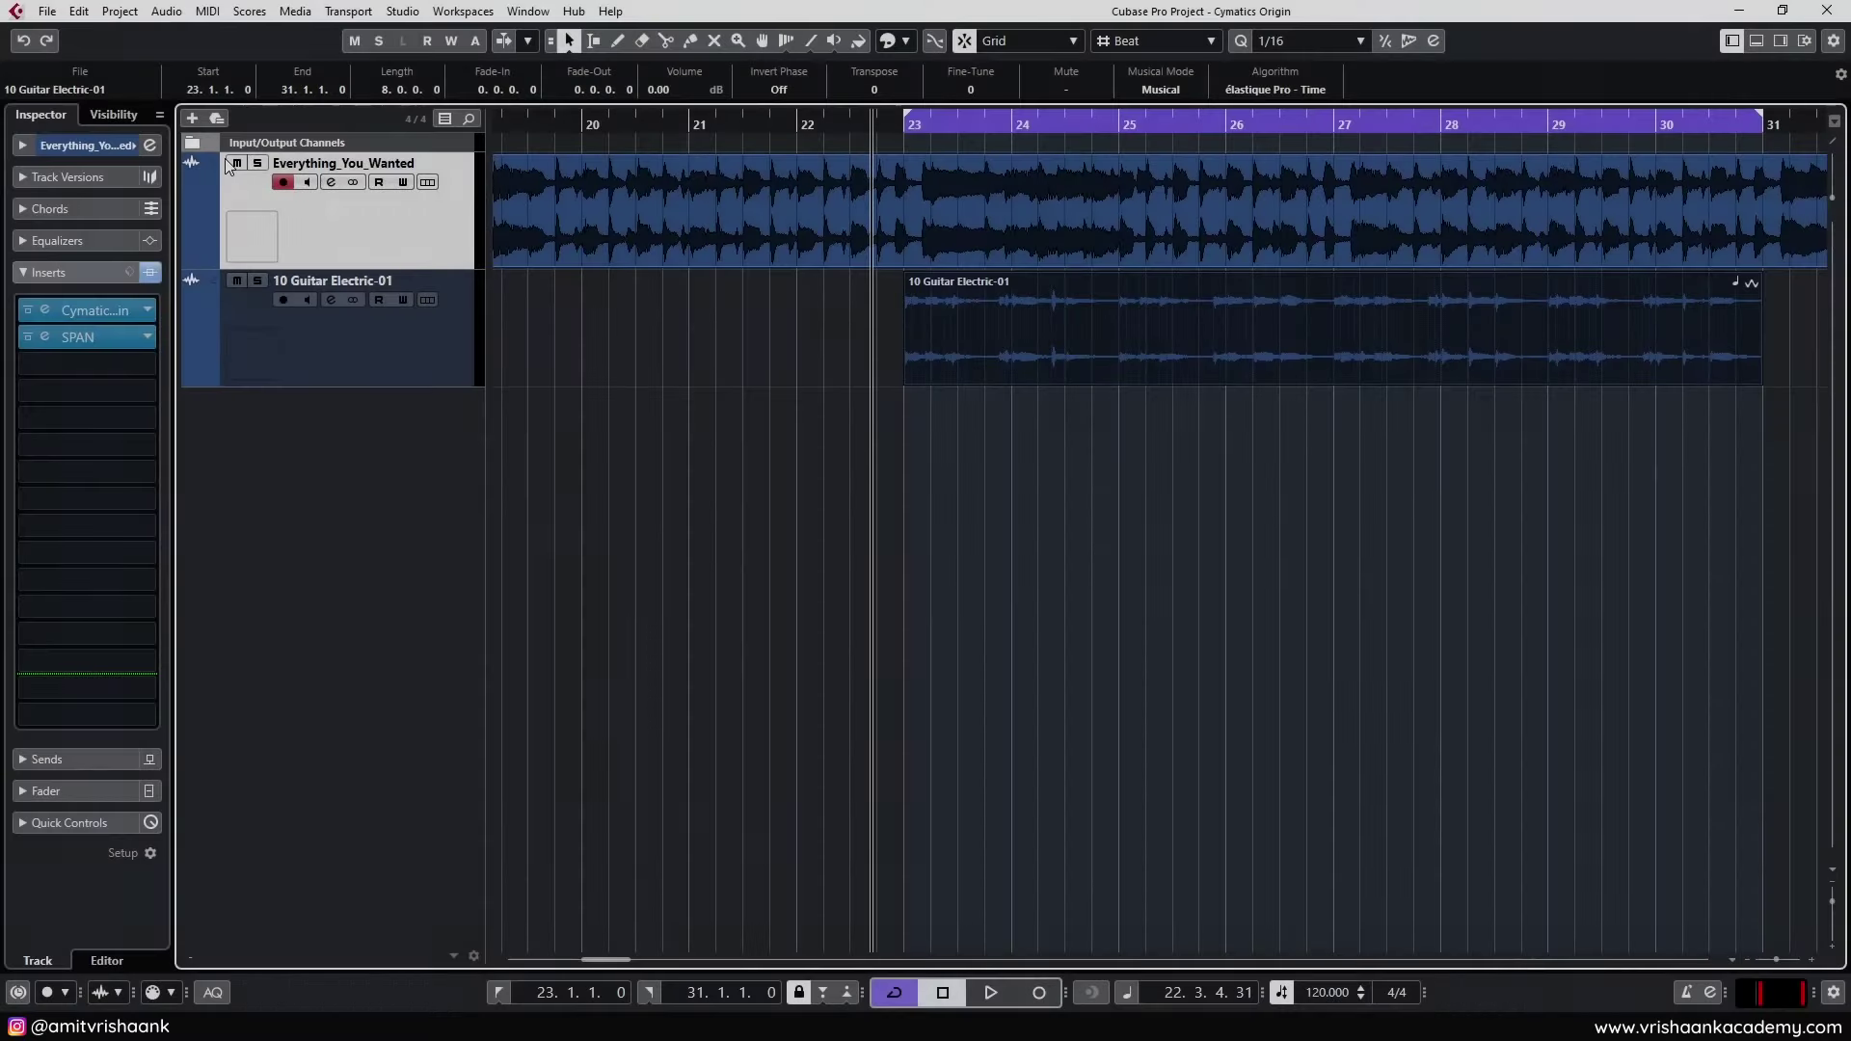
Mute the Everything_You_Wanted track and insert Origin in the first insert slot of the 10 Guitar Electric-01 track
left_click(236, 164)
left_click(320, 376)
left_click(83, 310)
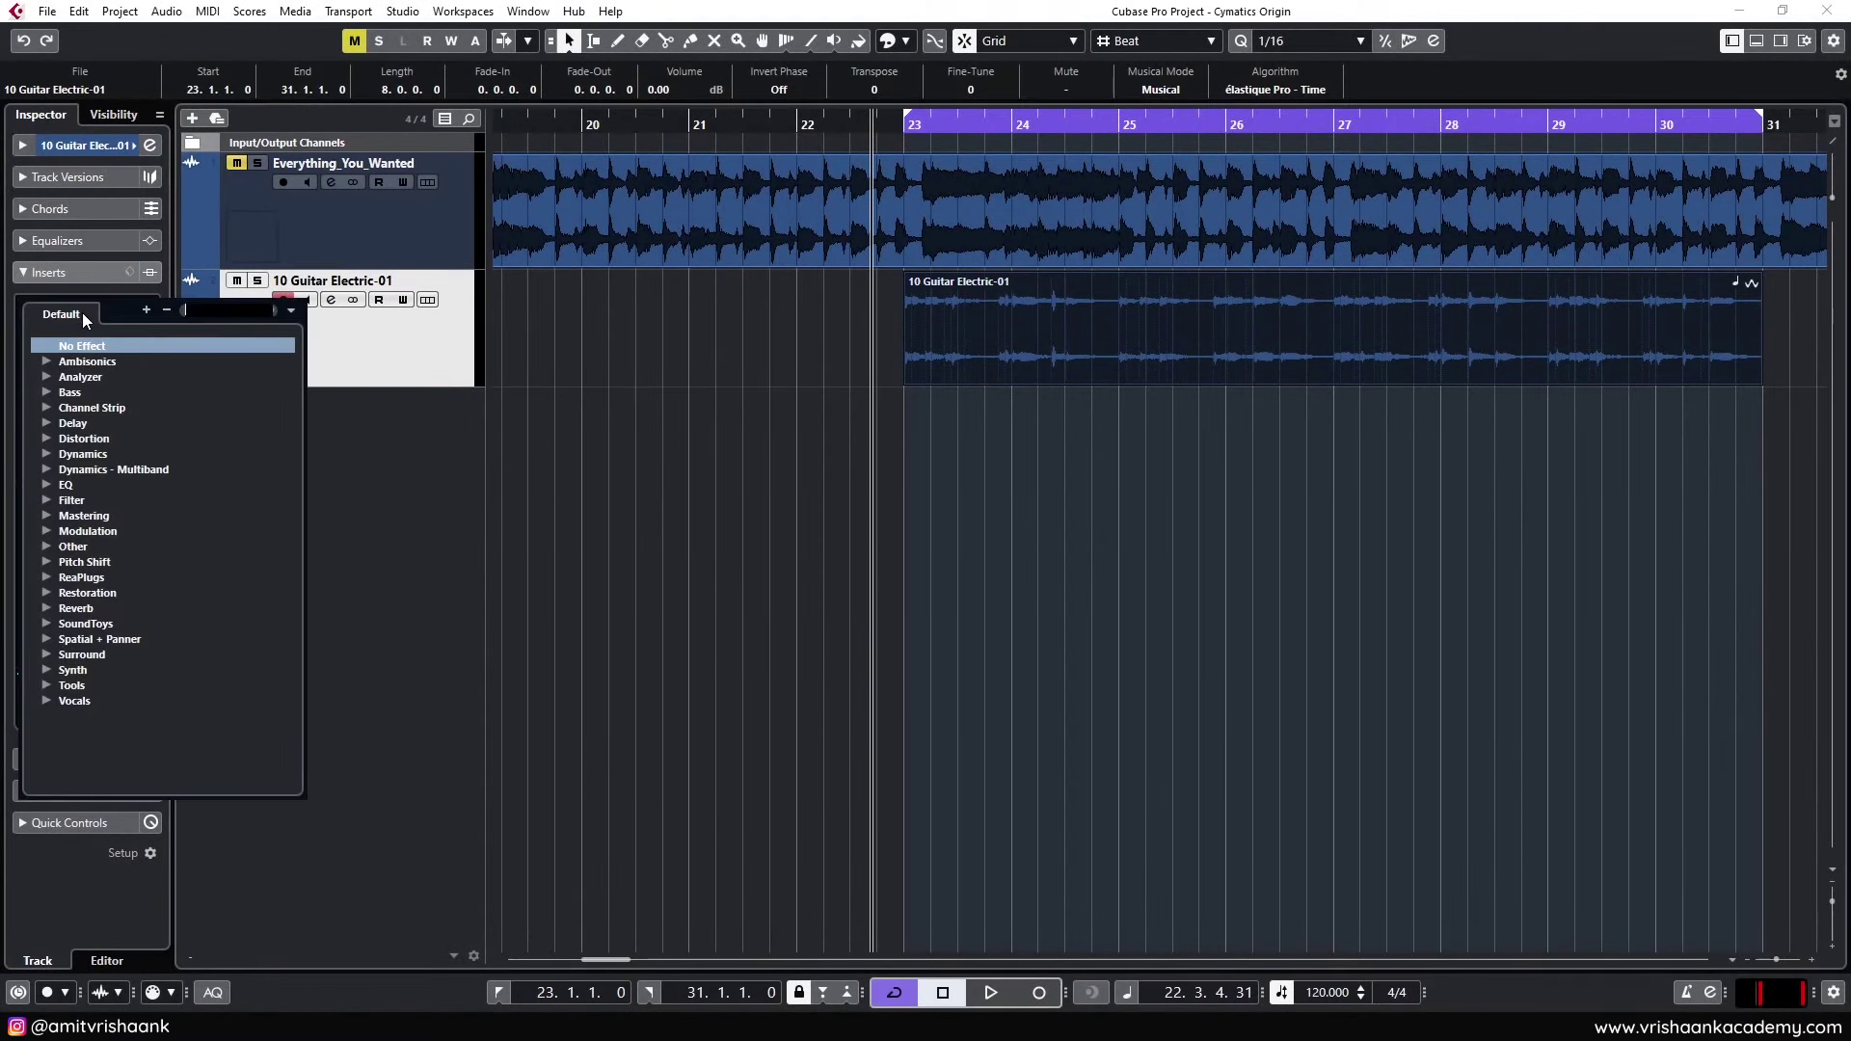
type("origin")
key("Return")
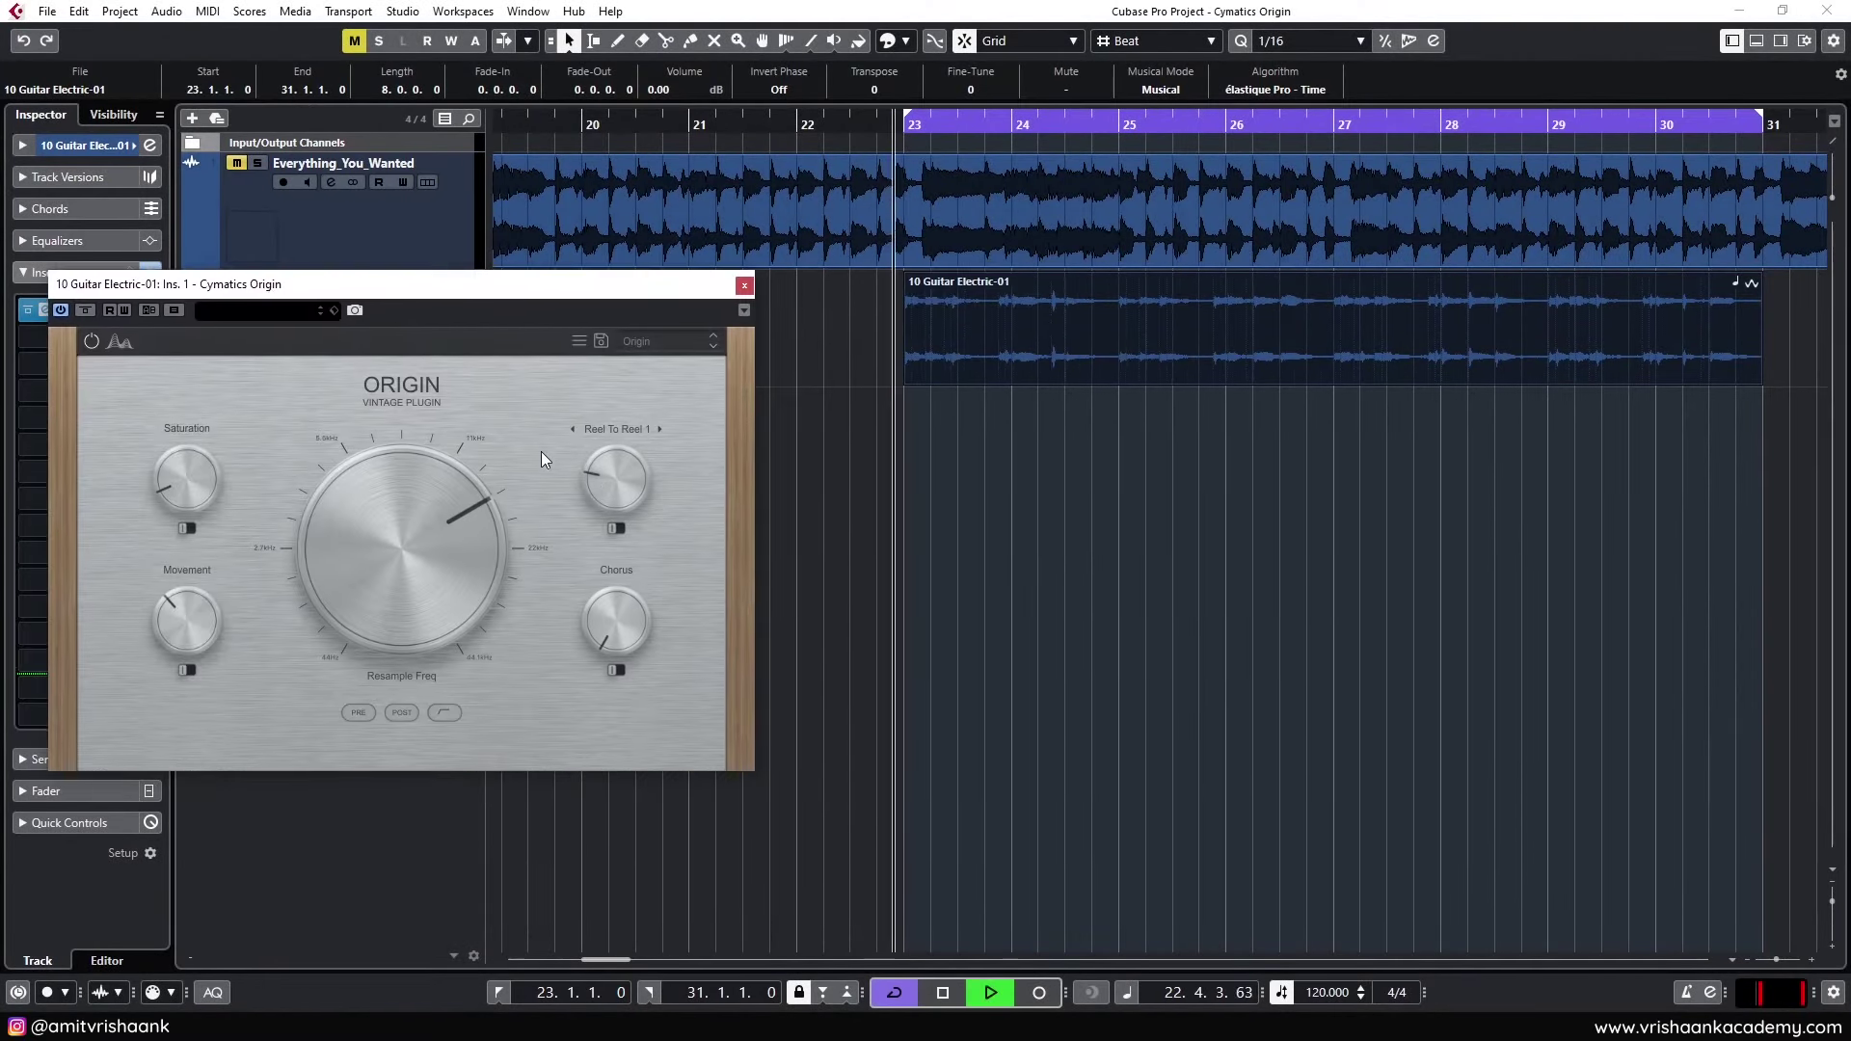
Set the guitar track's Origin to maximum Resample Freq with zero noise and Movement, raise Chorus moderately, and set Saturation to 21 %
left_click_drag(599, 490, 208, 749)
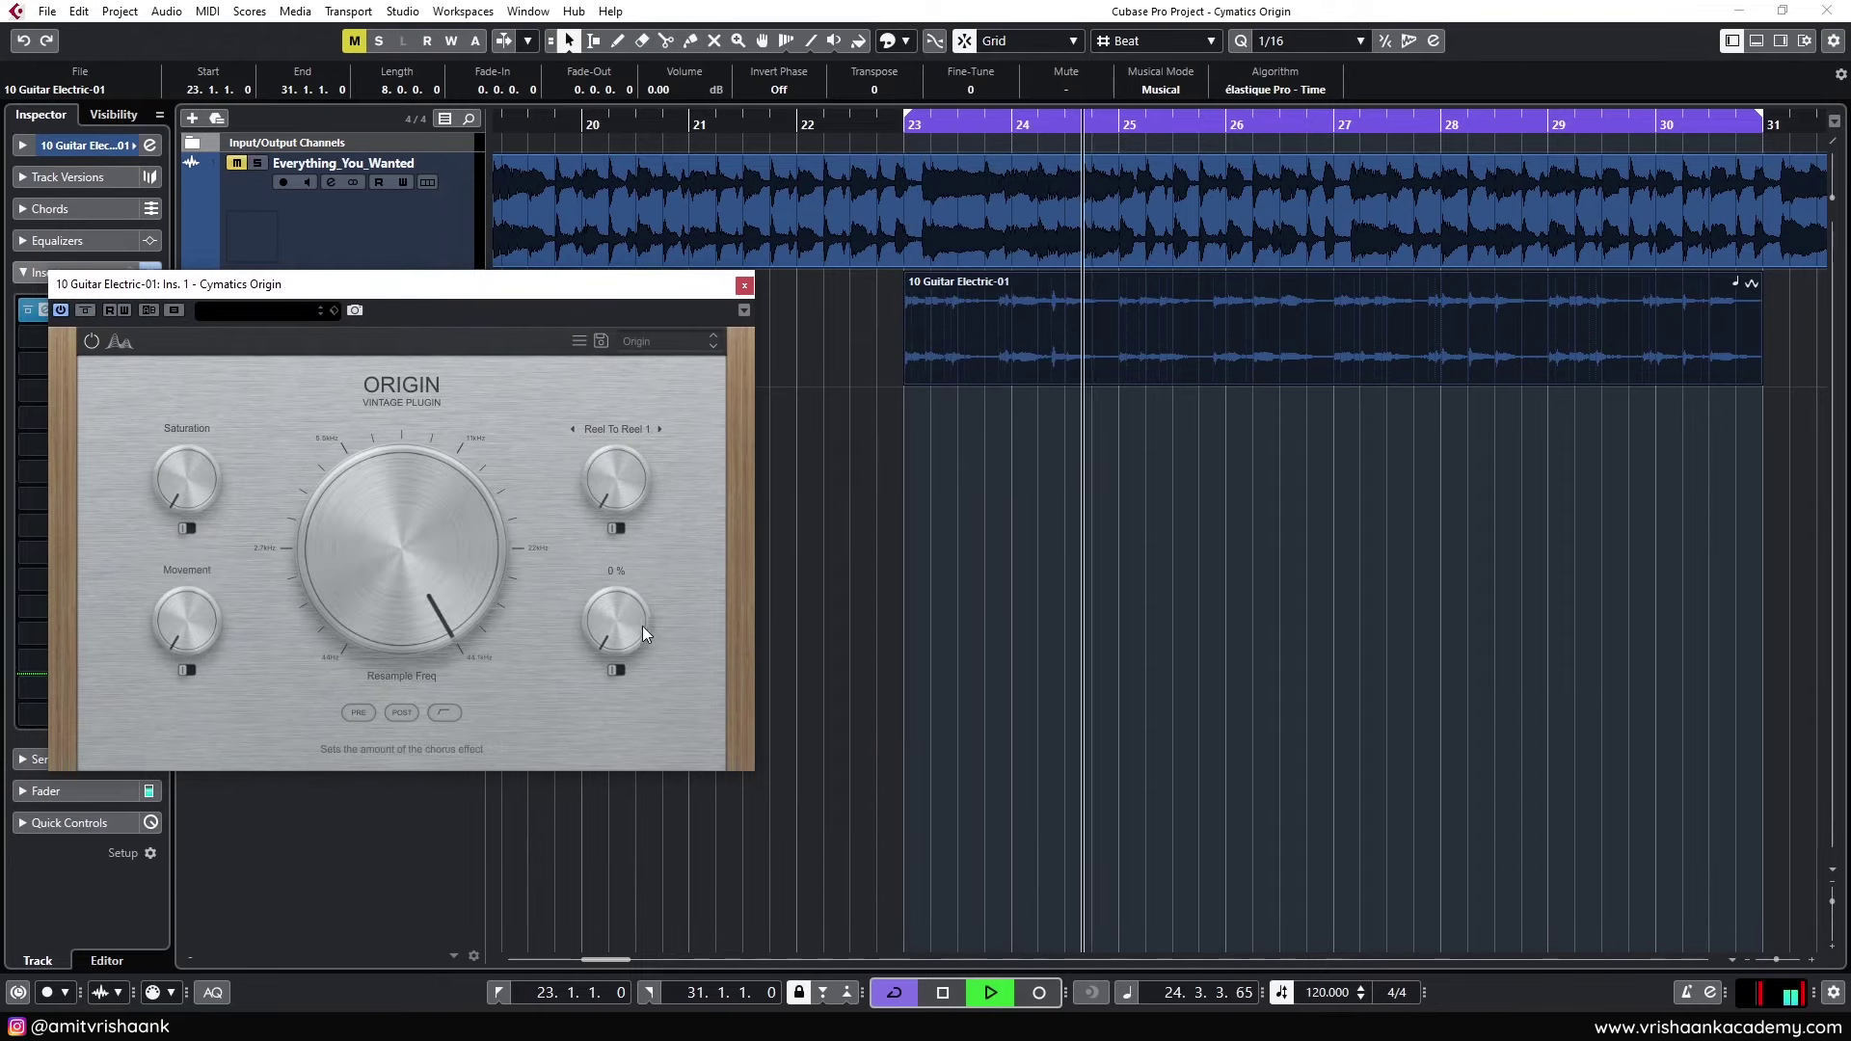
left_click_drag(642, 627, 622, 572)
left_click_drag(200, 477, 195, 439)
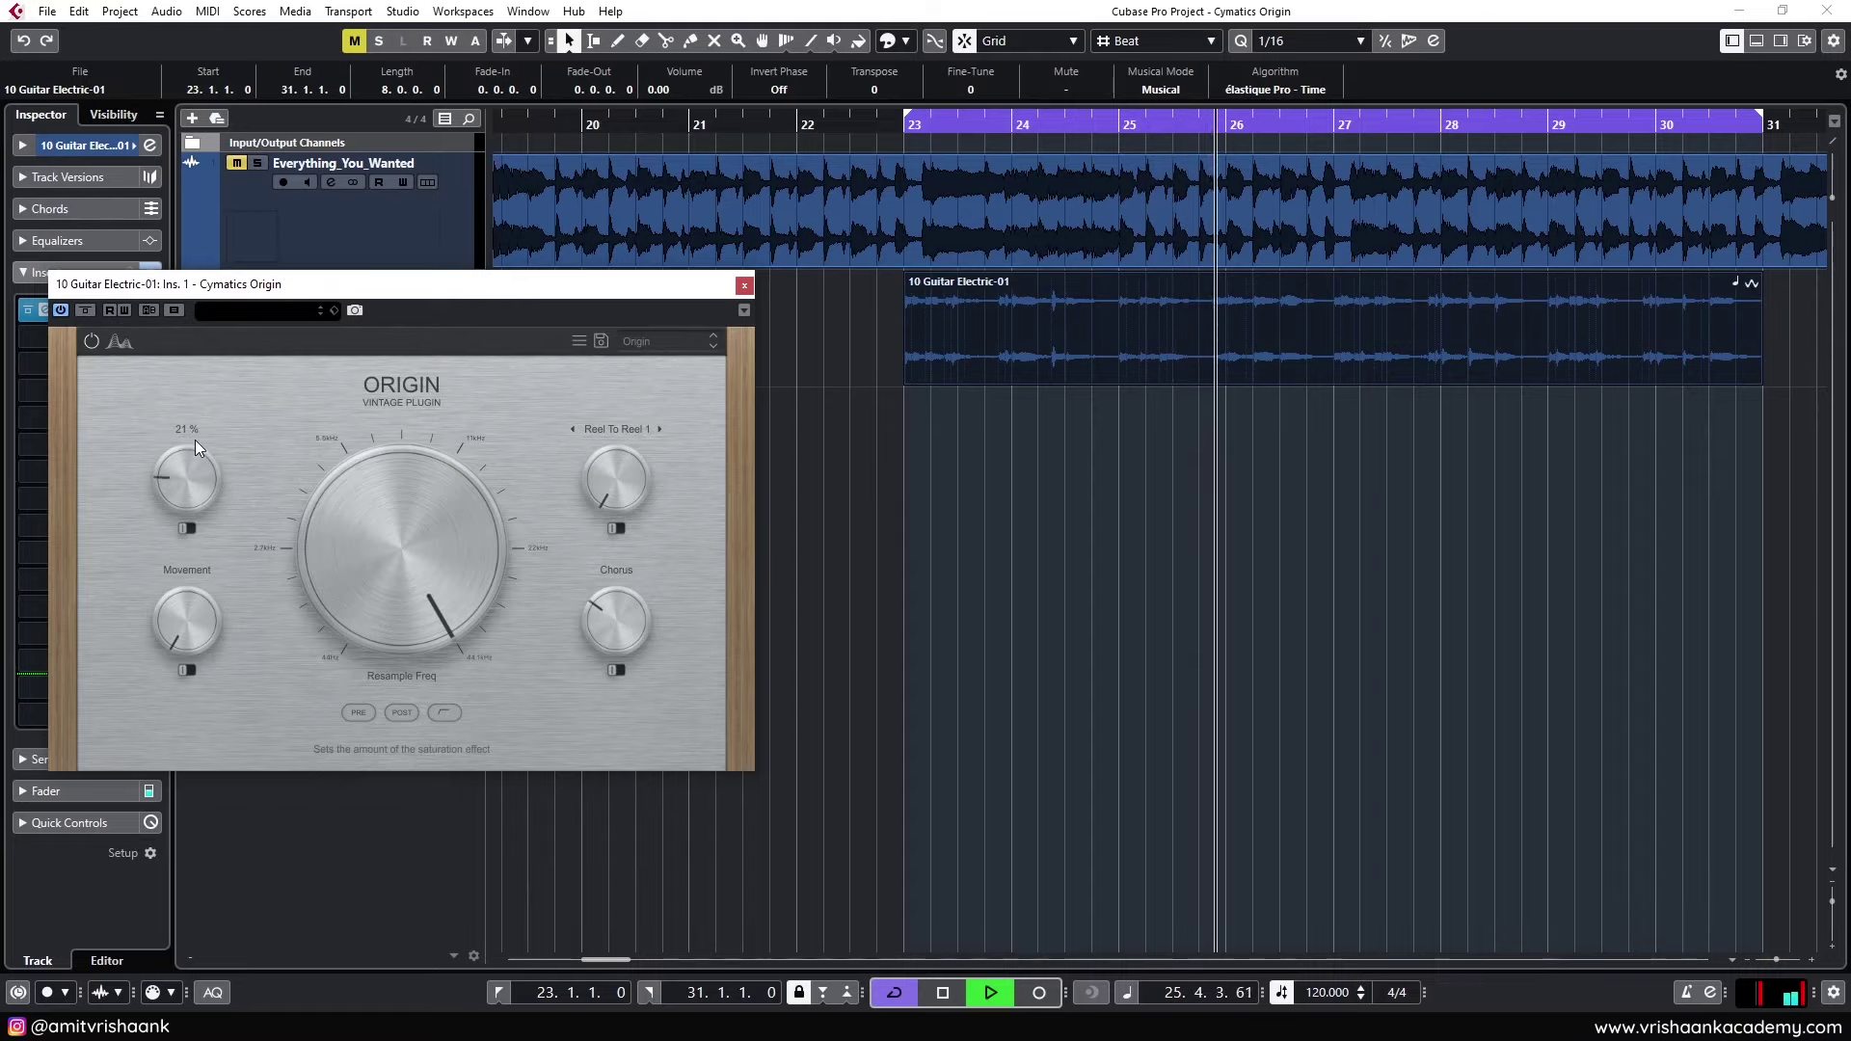
Compare the guitar loop with Origin bypassed and active, and stop playback
left_click(85, 310)
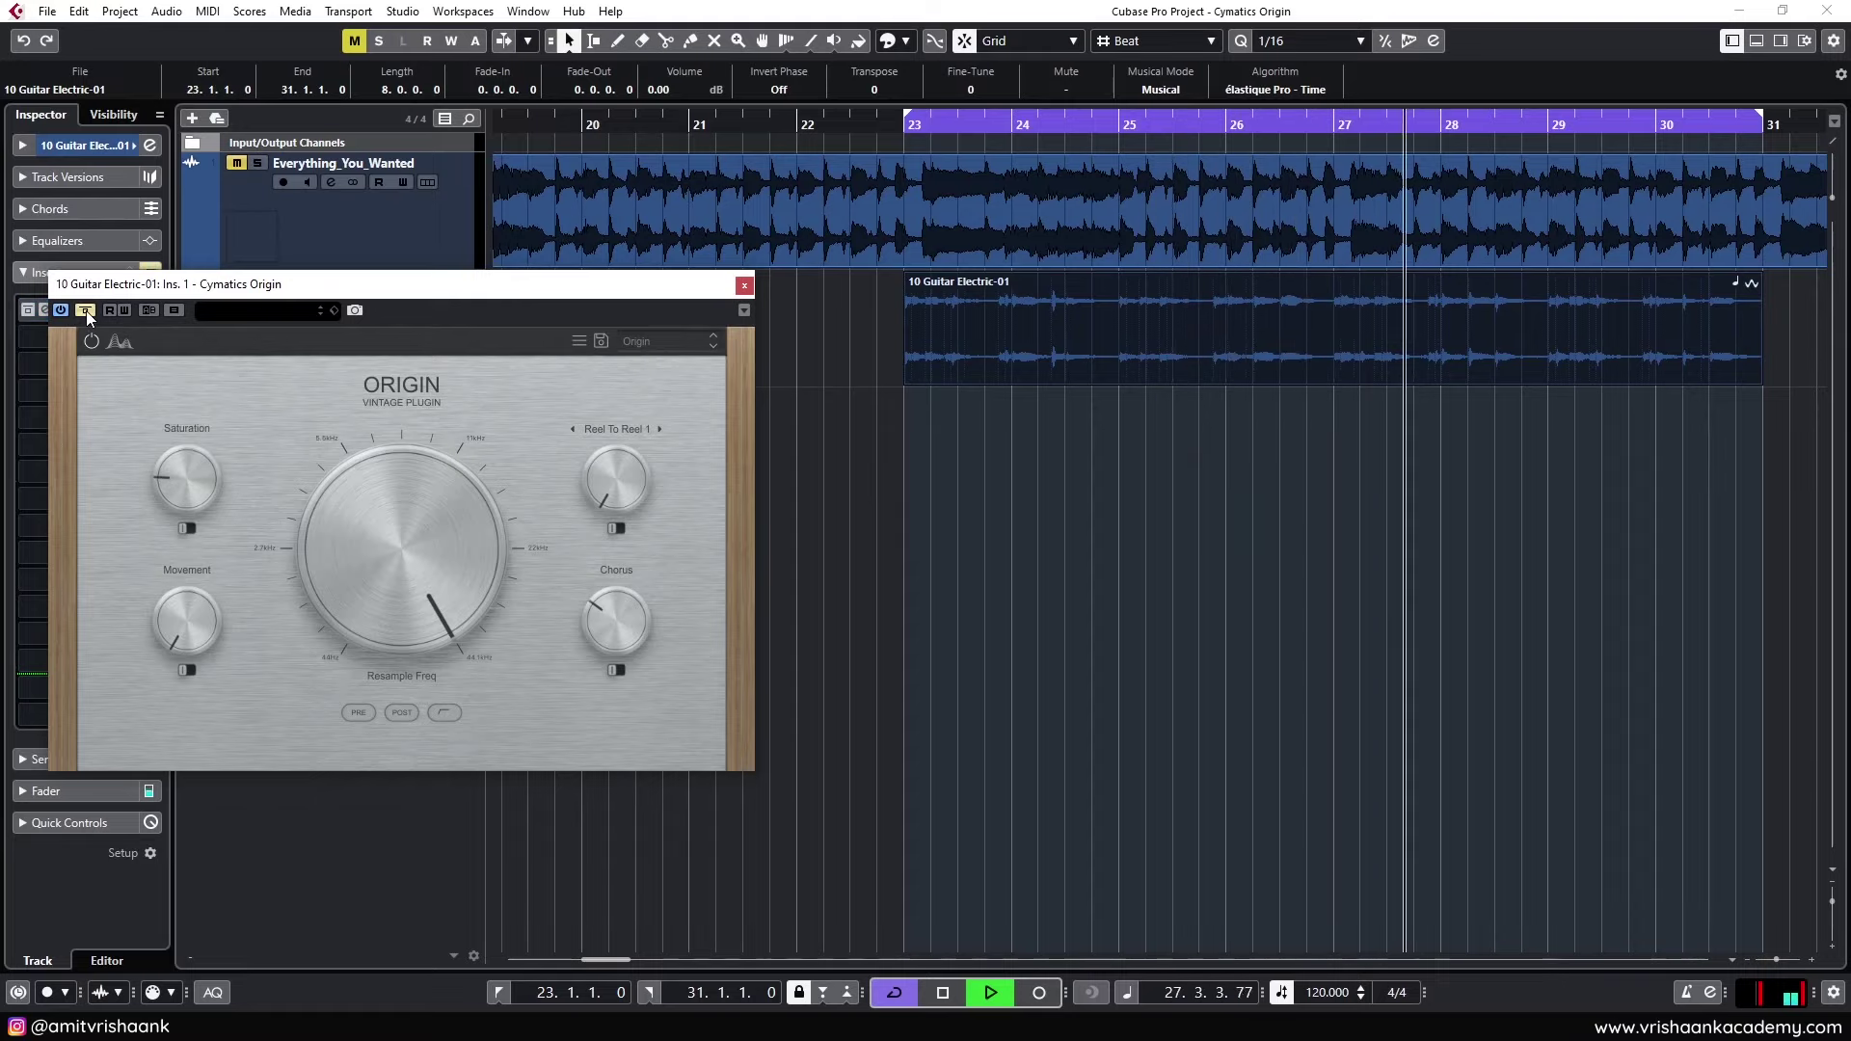
left_click(85, 311)
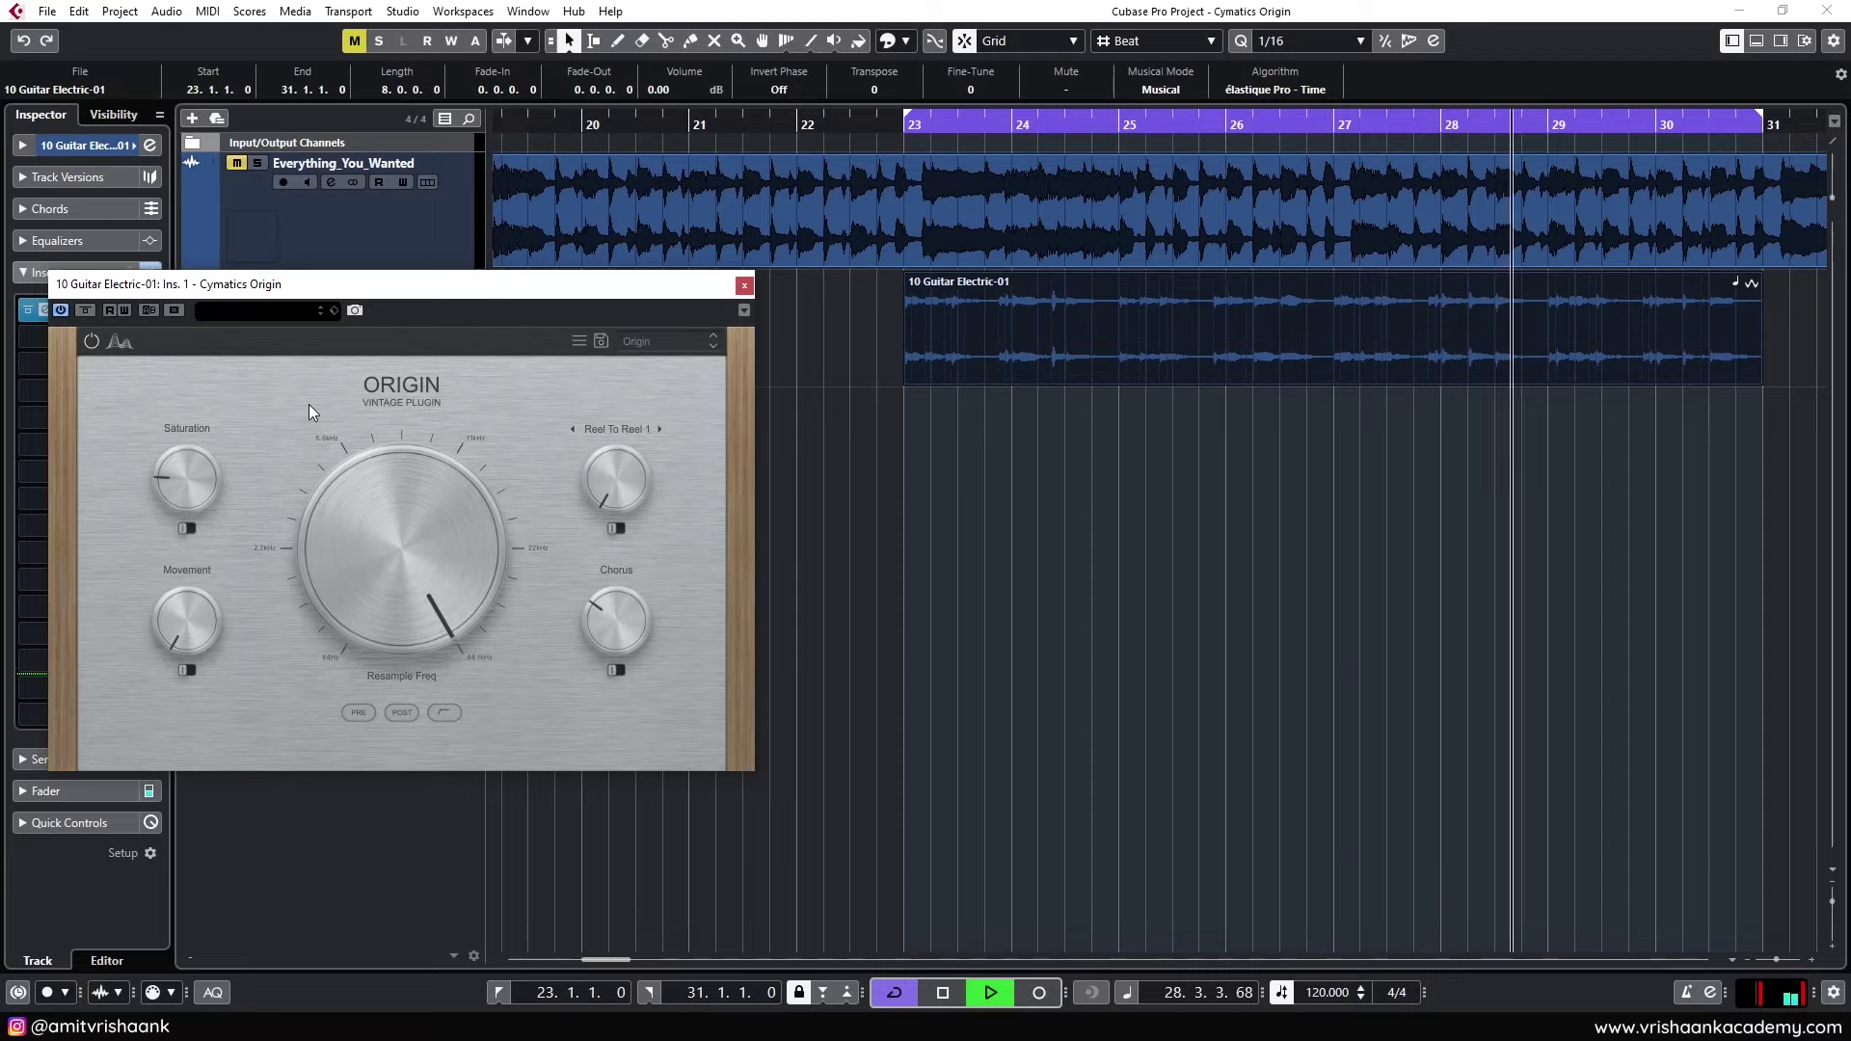
key("space")
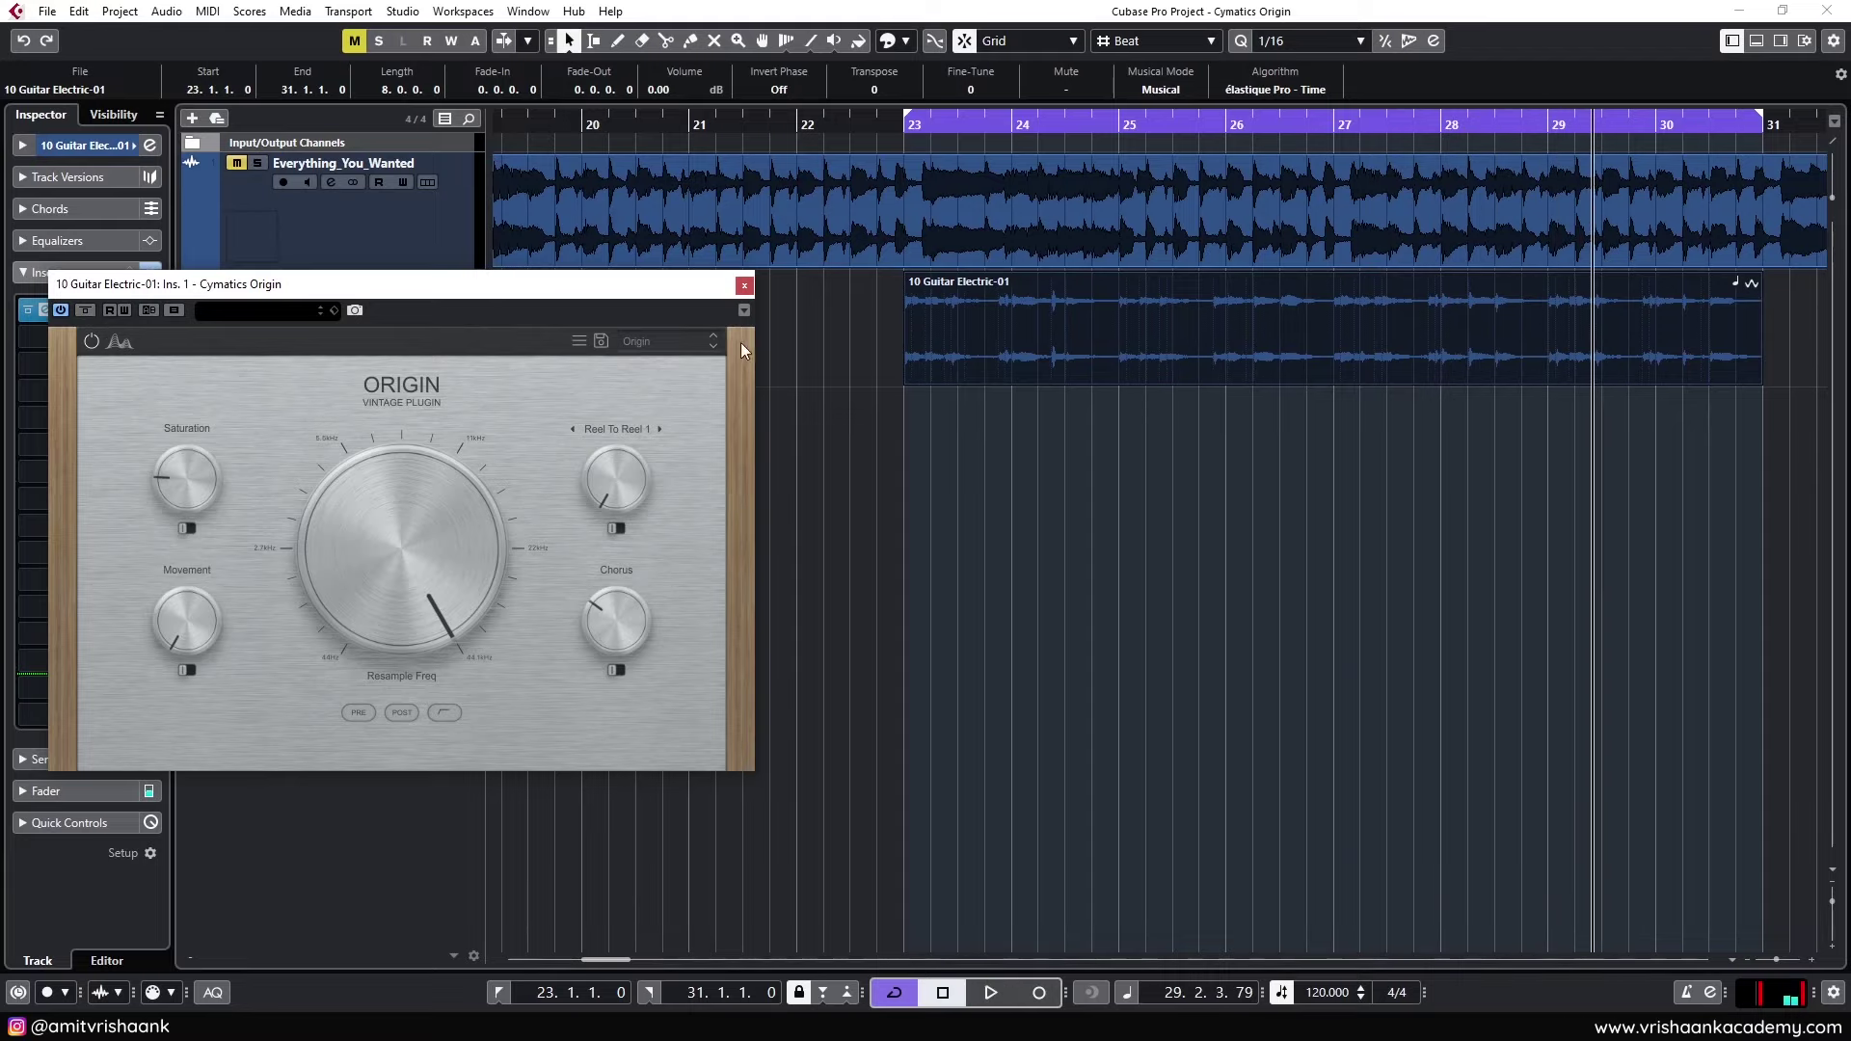
Close the guitar's Origin window and remove the 10 Guitar Electric-01 track from the project
left_click(745, 285)
right_click(419, 349)
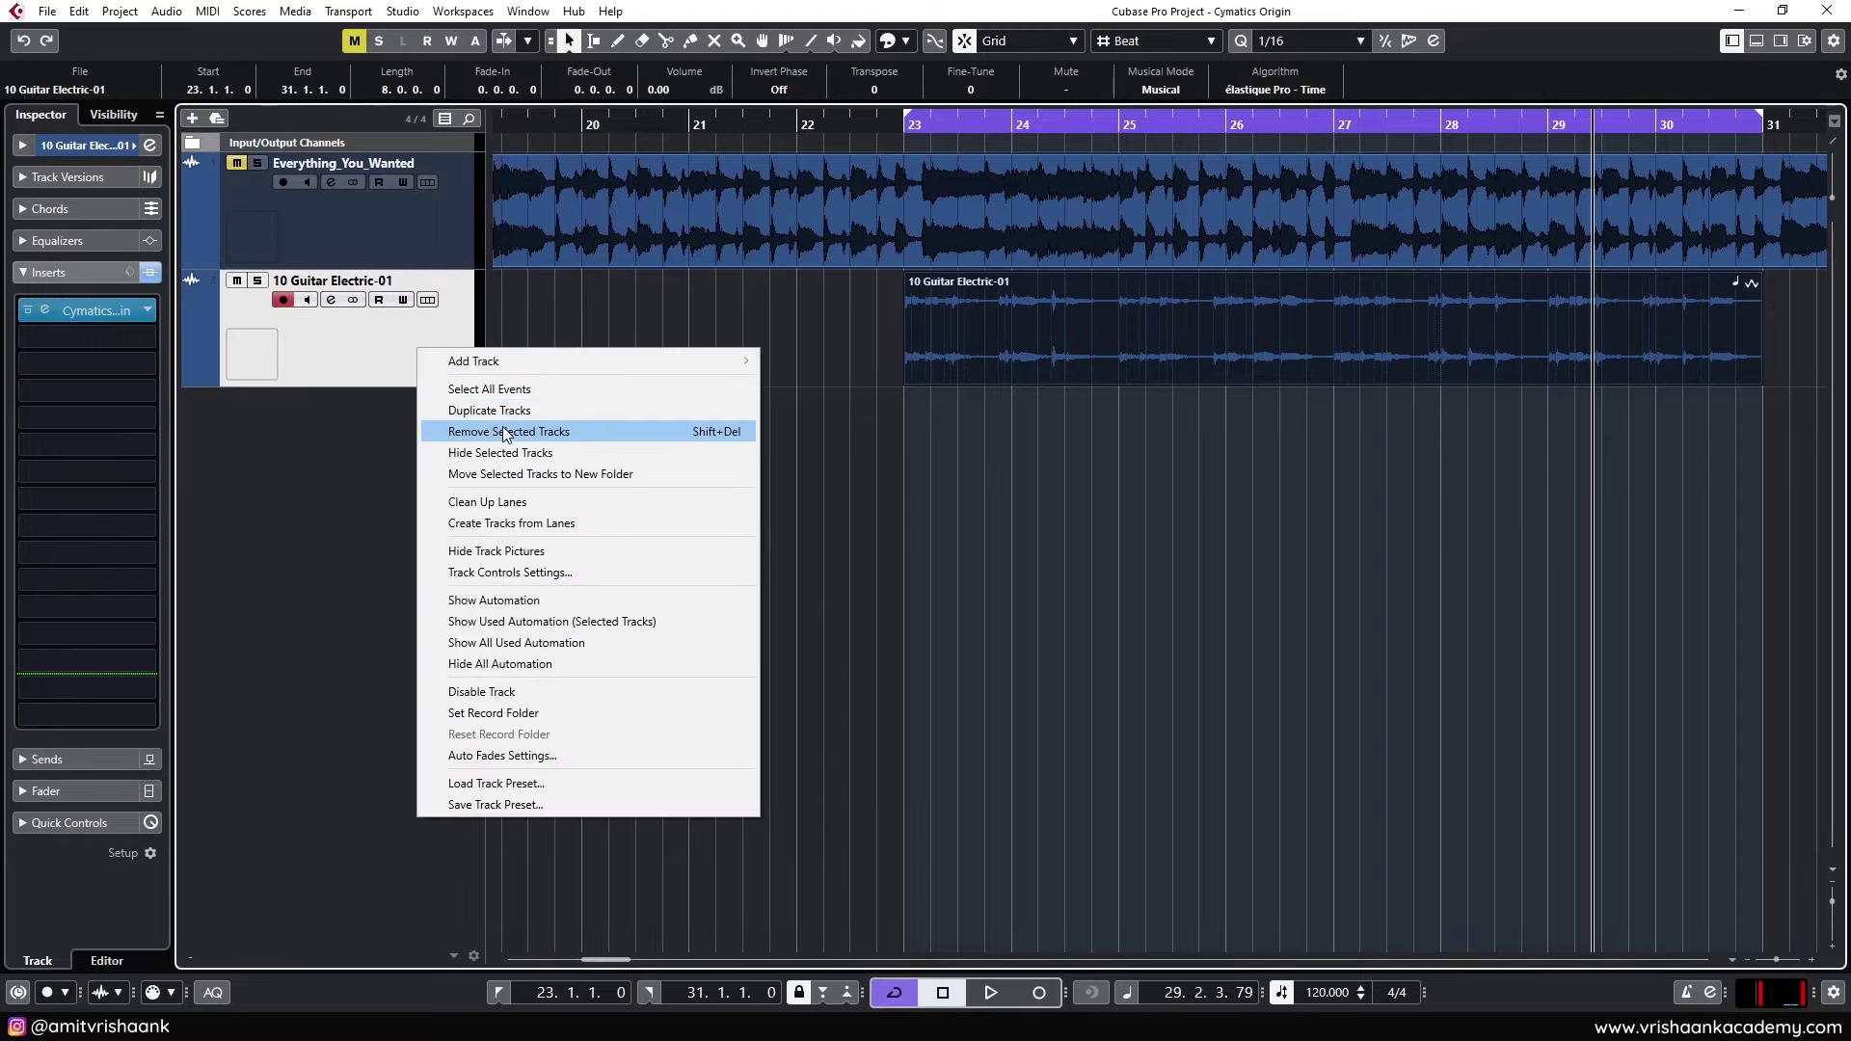
left_click(511, 430)
Reopen Origin from the Everything_You_Wanted track's first insert slot and move its window clear of the track's controls
left_click(78, 316)
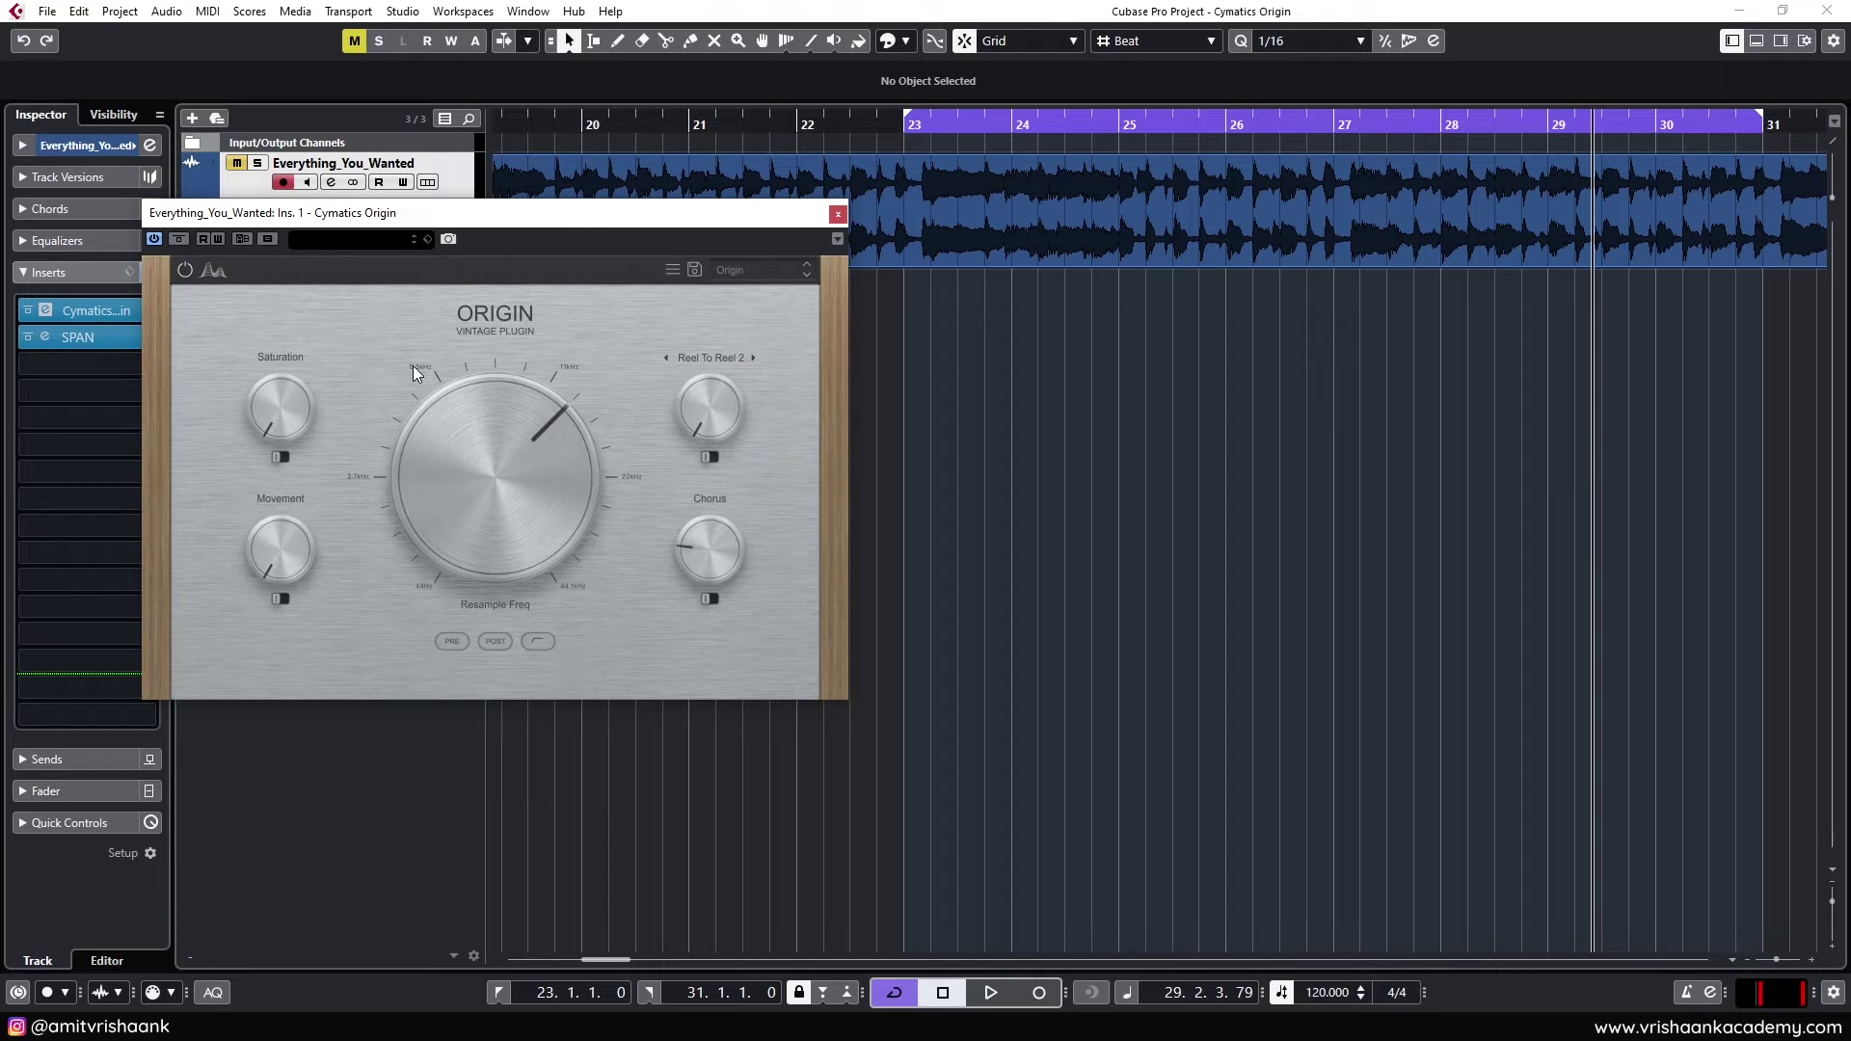
left_click_drag(729, 218, 788, 286)
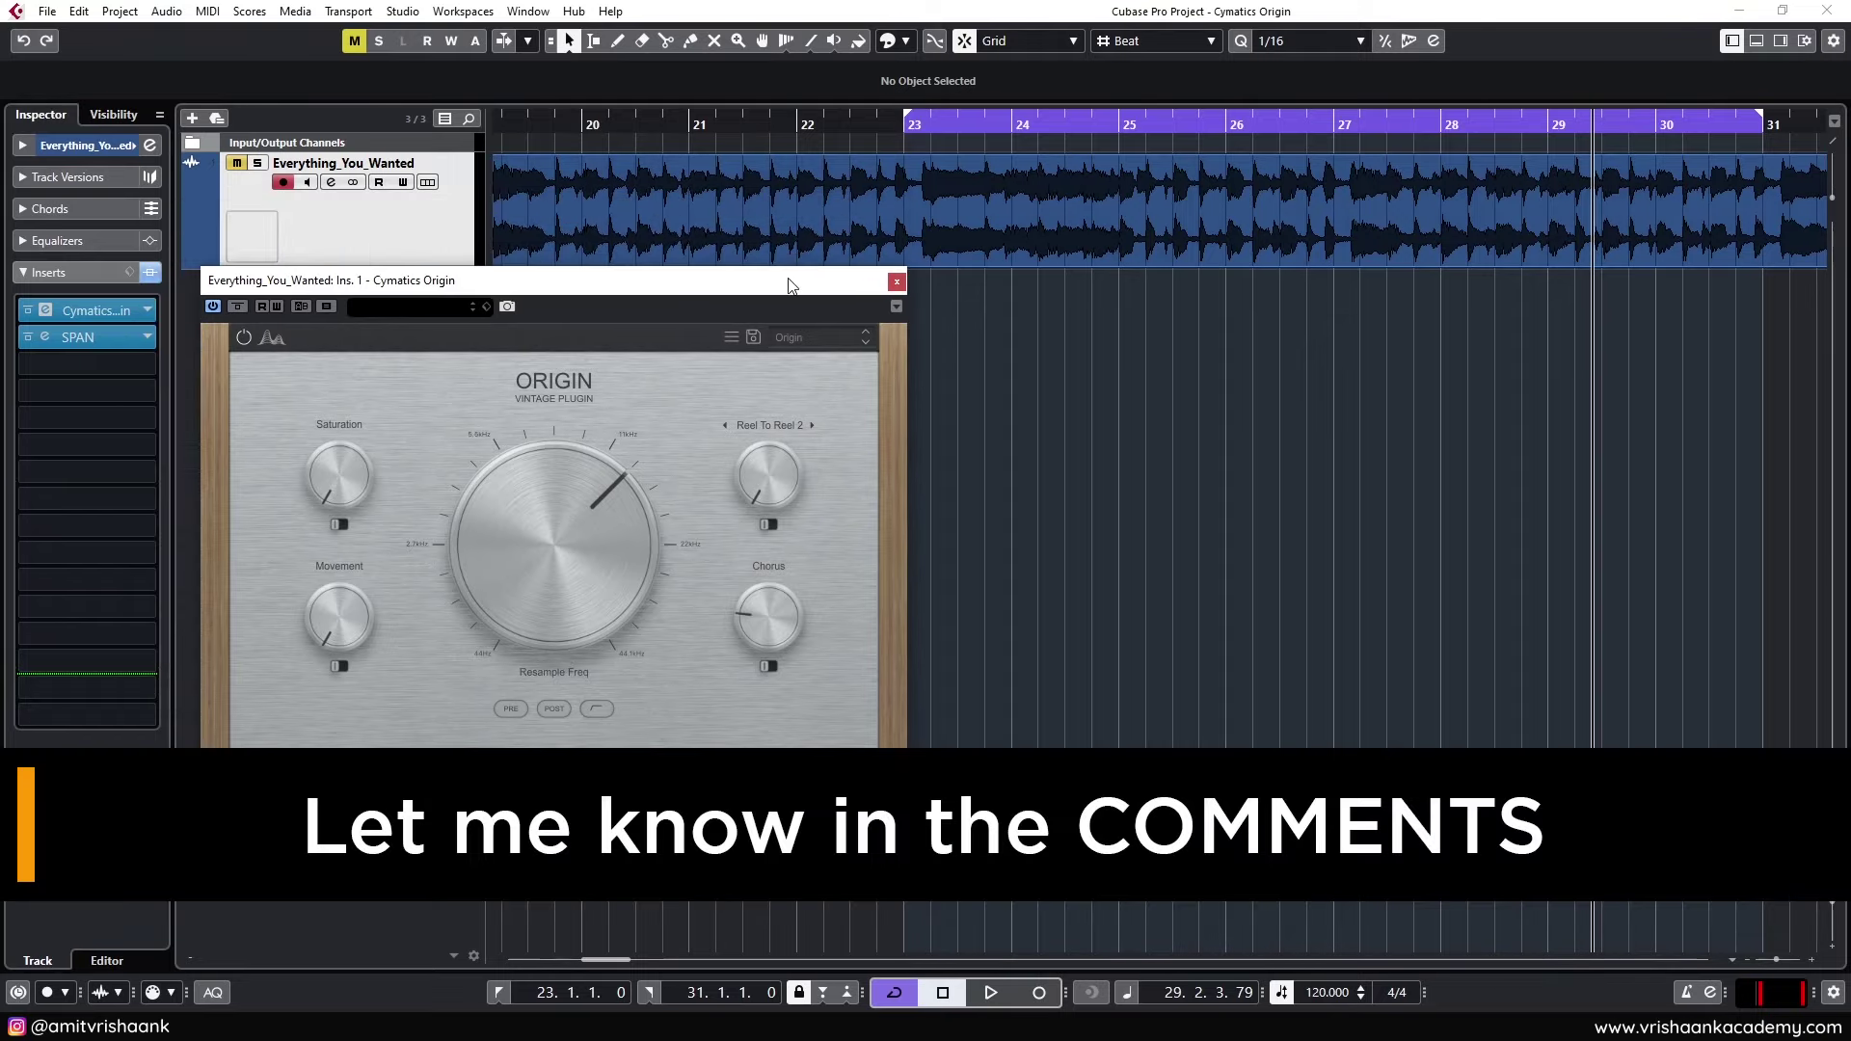